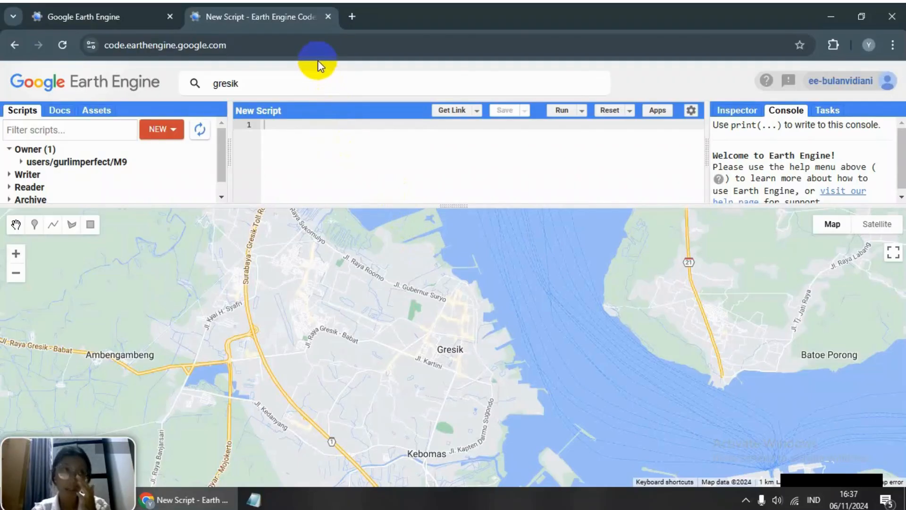
# Step: Locate Gresik, Gresik Regency, East Java, Indonesia on the map and centre the strait east of the city
pyautogui.click(330, 82)
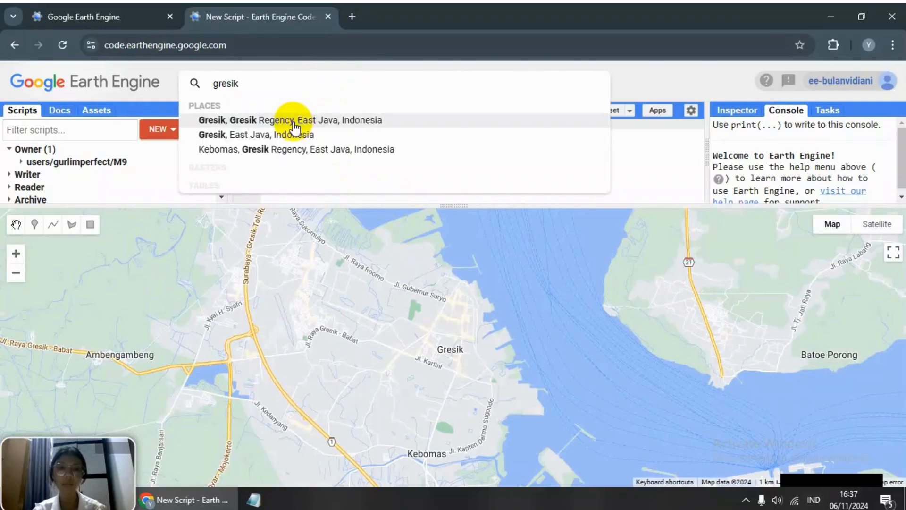
pyautogui.click(295, 125)
pyautogui.moveTo(531, 284); pyautogui.dragTo(472, 318)
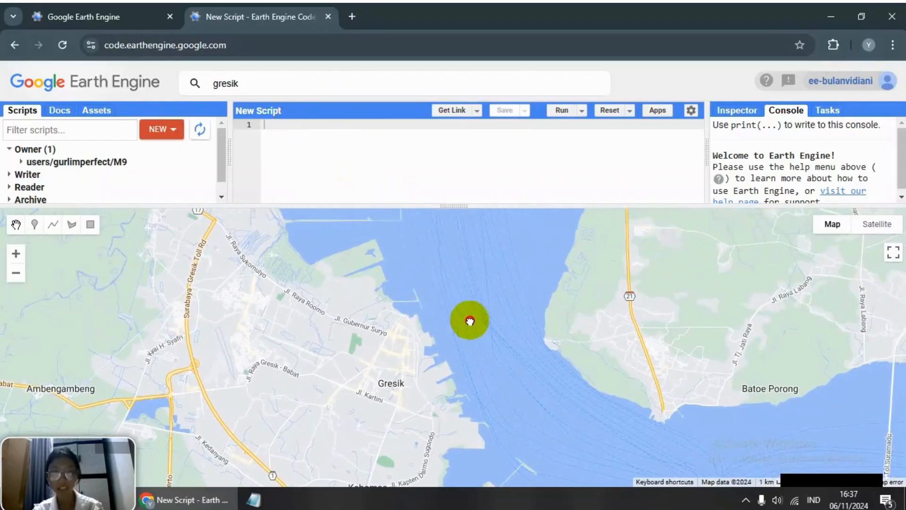
pyautogui.moveTo(539, 378); pyautogui.dragTo(503, 363)
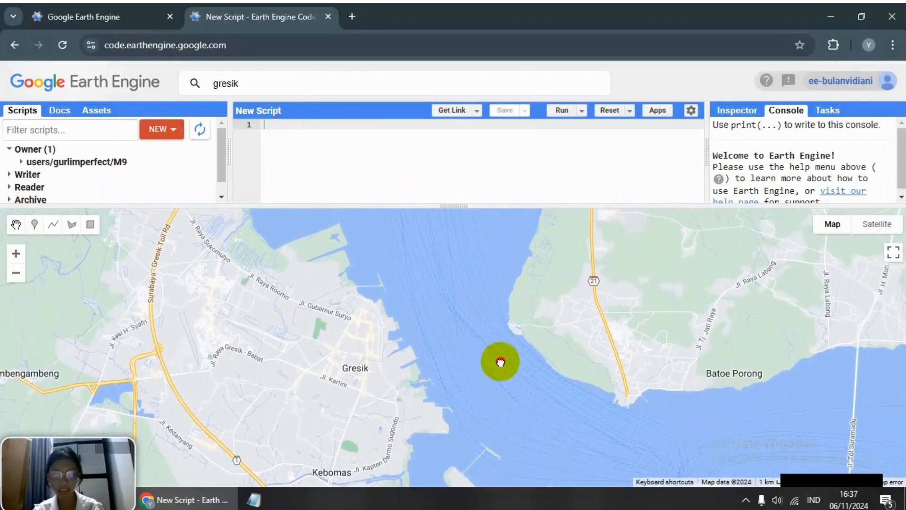
# Step: Draw a rectangle geometry covering Gresik's coast, the strait and the opposite shore, and extend its northern edge further north
pyautogui.click(93, 228)
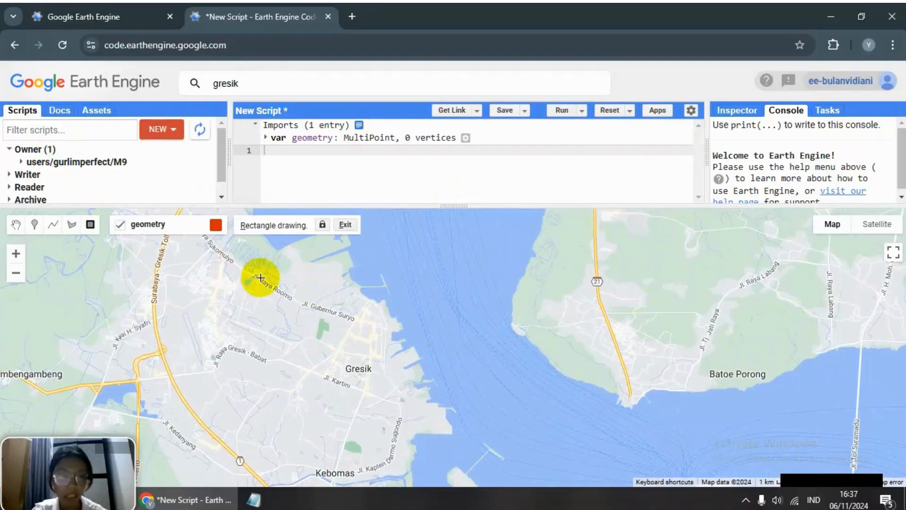
pyautogui.moveTo(208, 223)
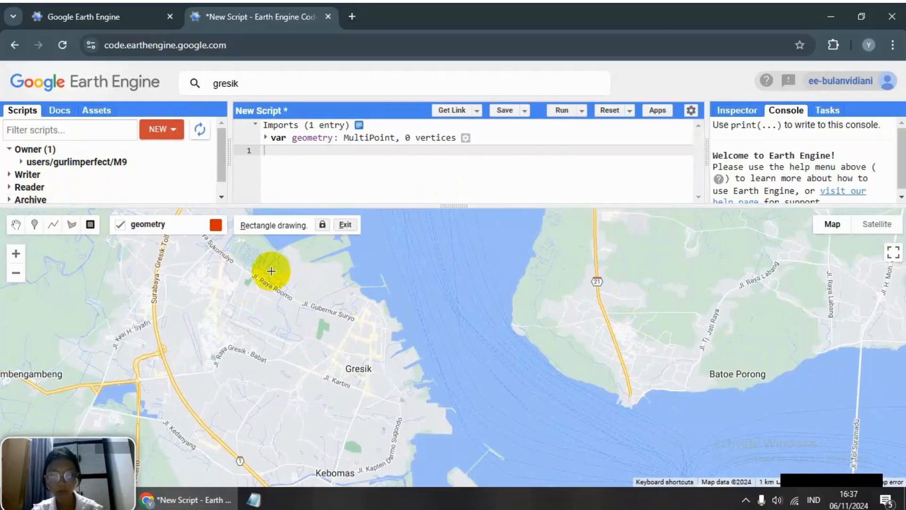
pyautogui.moveTo(277, 261)
pyautogui.mouseDown()
pyautogui.moveTo(577, 277)
pyautogui.moveTo(633, 265)
pyautogui.moveTo(694, 396)
pyautogui.moveTo(638, 391)
pyautogui.mouseUp()
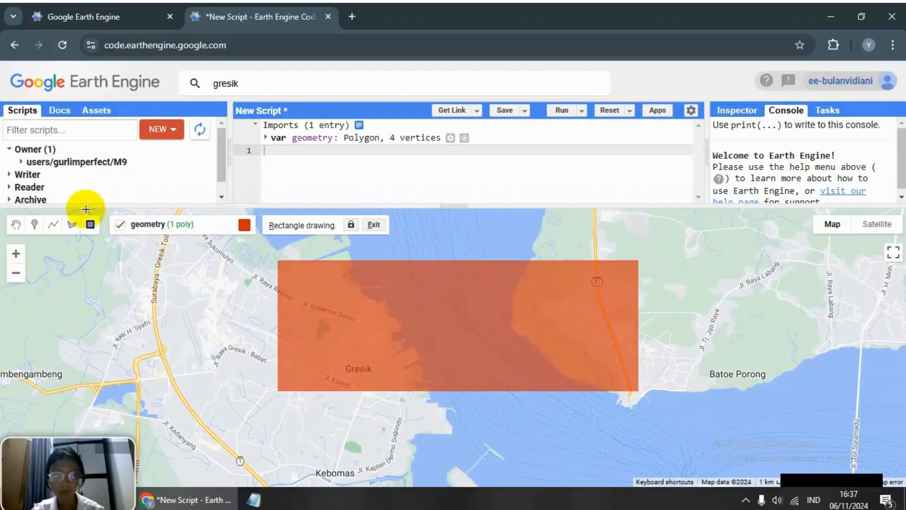
pyautogui.click(16, 225)
pyautogui.click(458, 314)
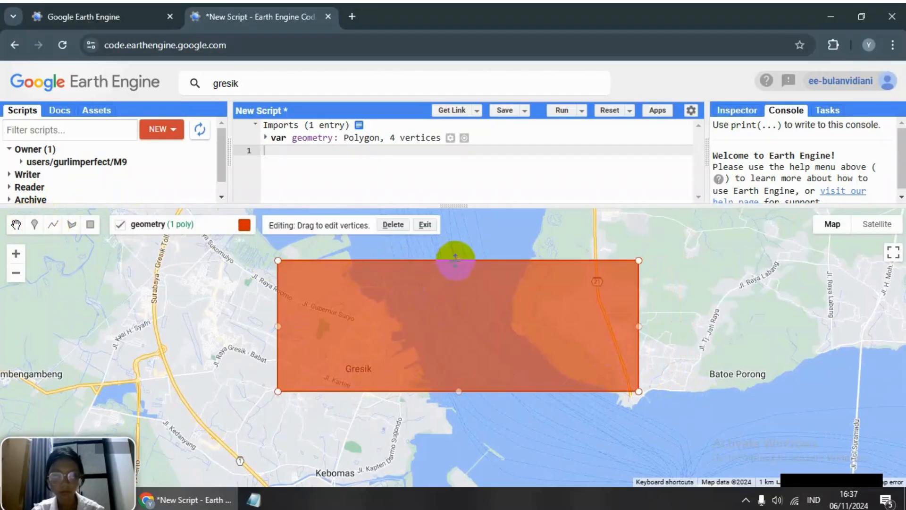
pyautogui.moveTo(457, 265); pyautogui.dragTo(467, 226)
pyautogui.moveTo(474, 338); pyautogui.dragTo(474, 342)
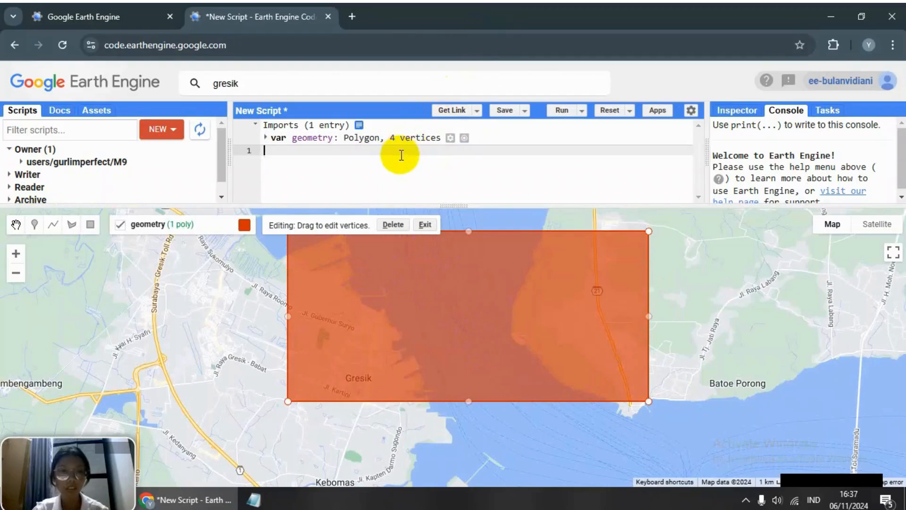
# Step: Write Map.addLayer(ROI) in the script and rename the imported geometry variable to ROI
pyautogui.write('Map')
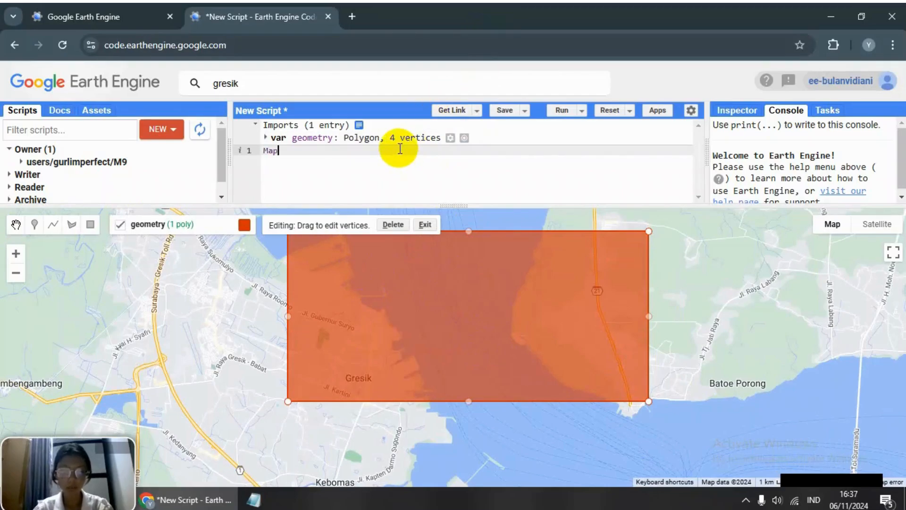
pyautogui.write('.addLayer')
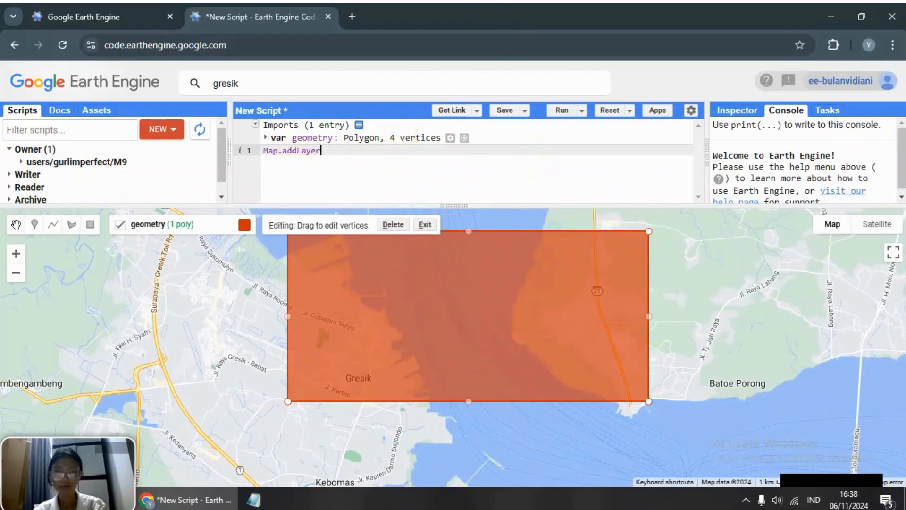
pyautogui.write('(ROI')
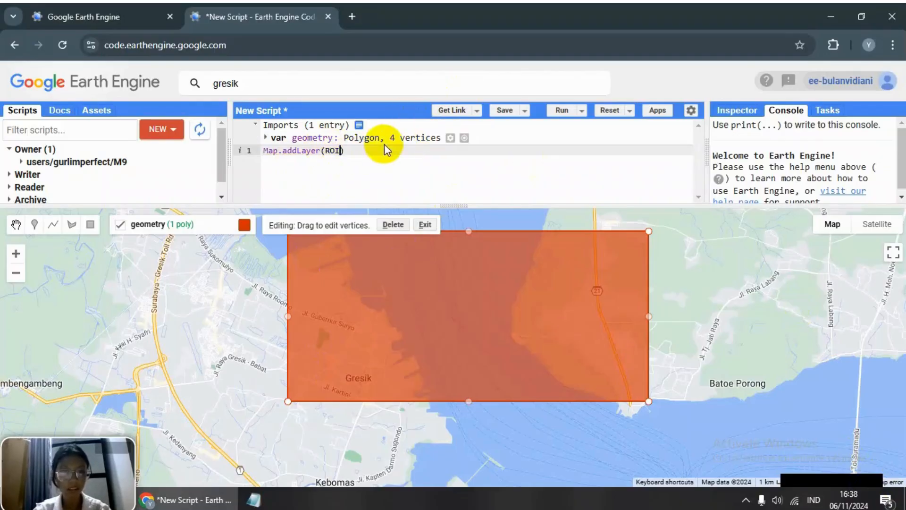
pyautogui.click(315, 138)
pyautogui.write('ROI')
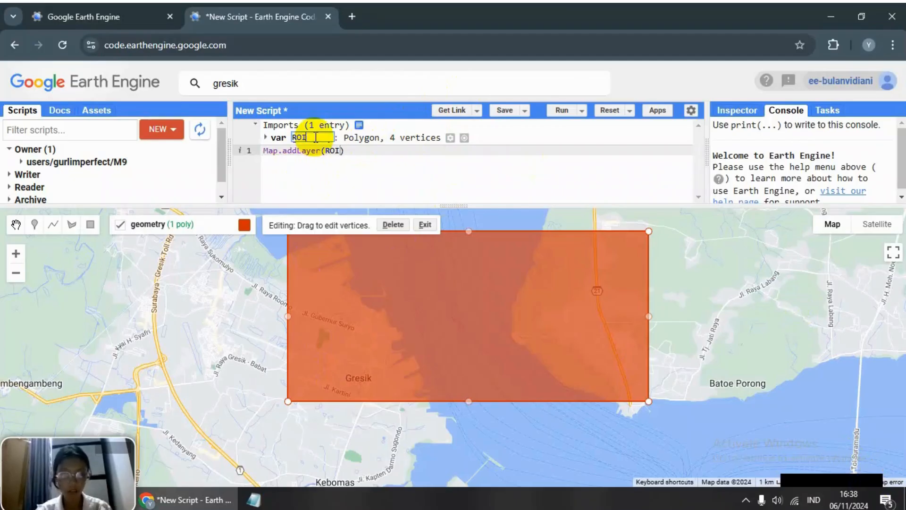
# Step: Append the comment "//memunculkan polygon pada peta" to the Map.addLayer(ROI) line and begin a new line below
pyautogui.click(404, 152)
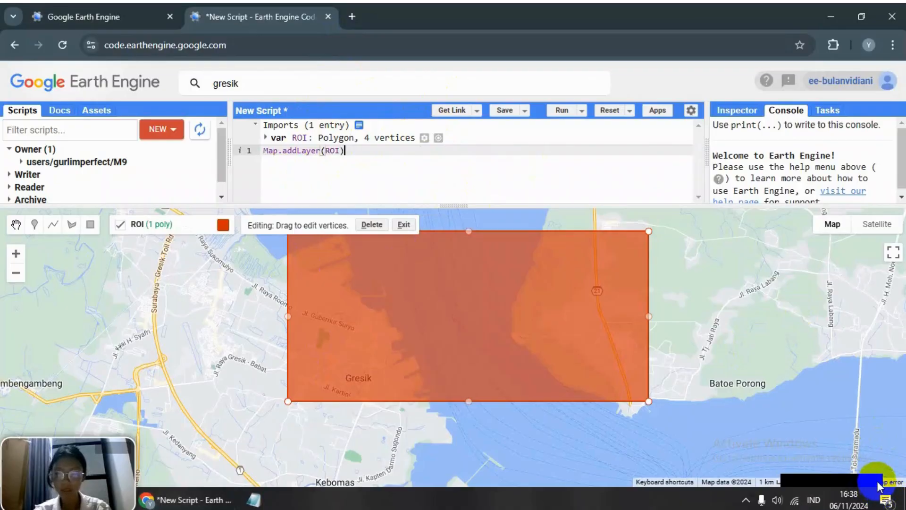
pyautogui.write('//')
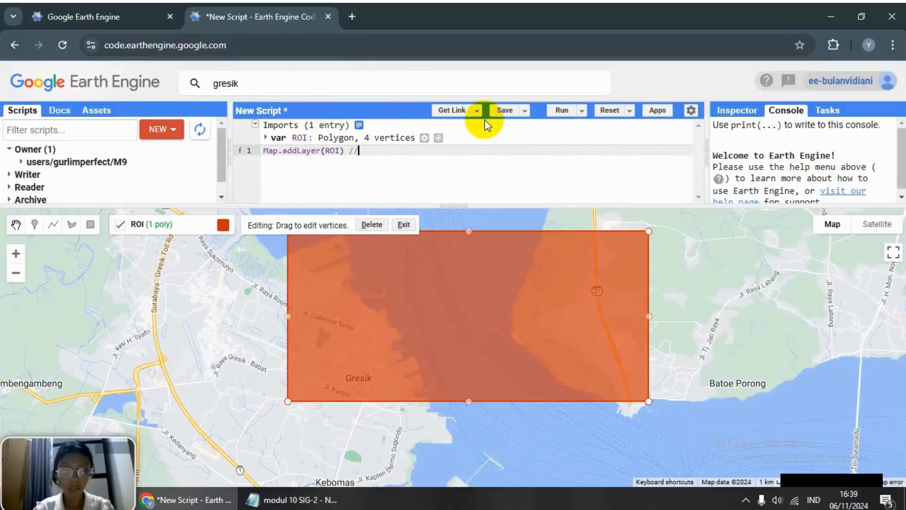
pyautogui.write('memuncu')
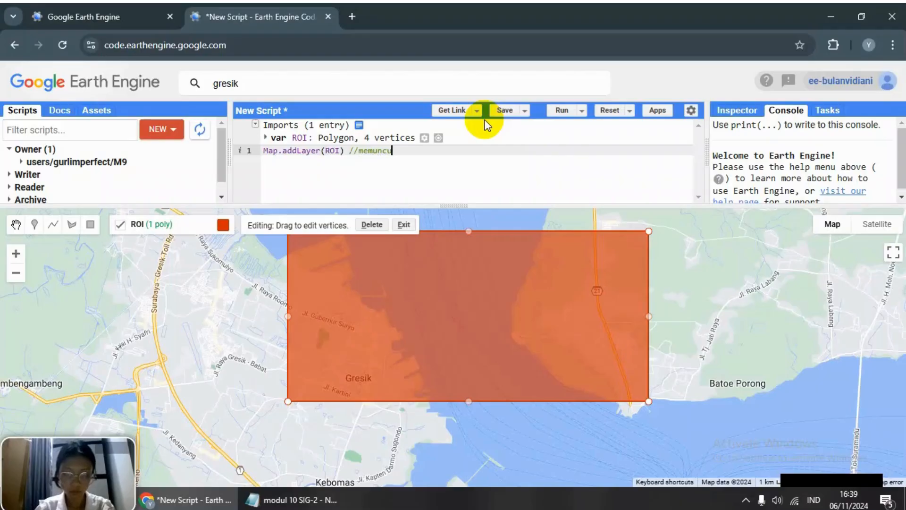
pyautogui.write('lkan ')
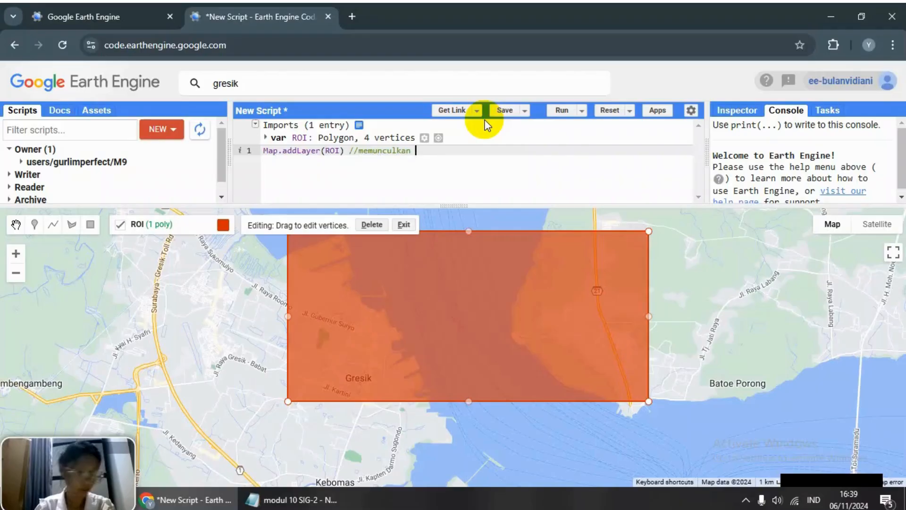
pyautogui.write('polygo')
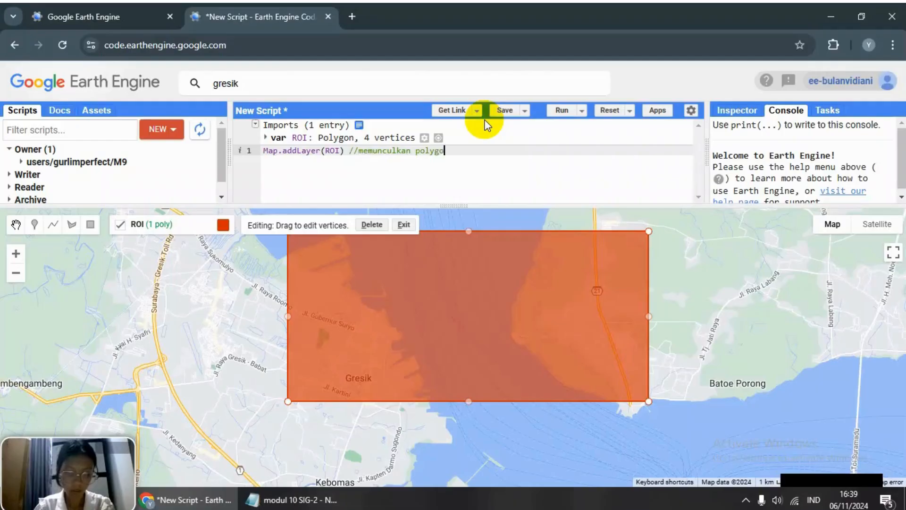
pyautogui.write('n pada ')
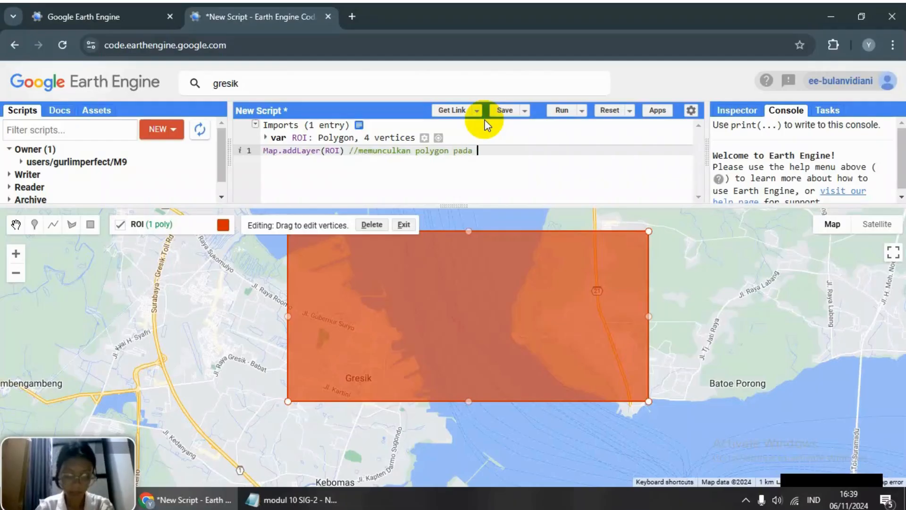
pyautogui.write('ped')
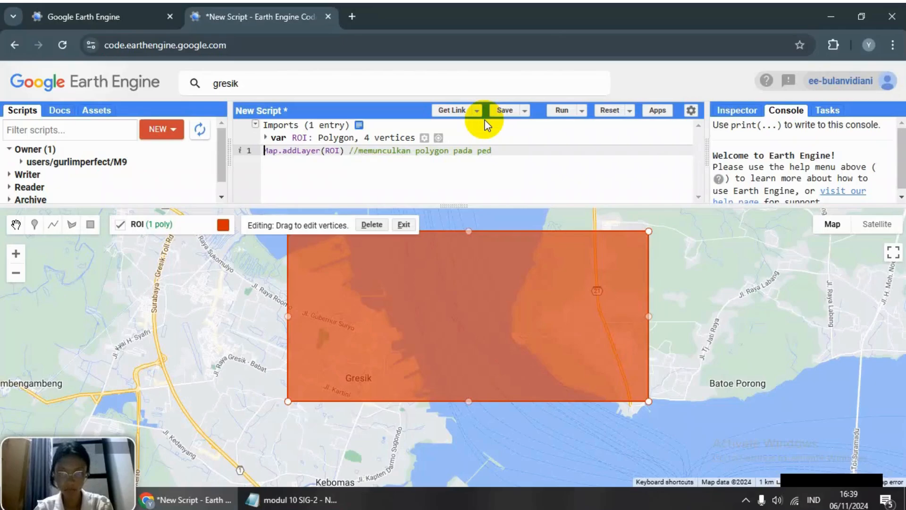
pyautogui.click(557, 149)
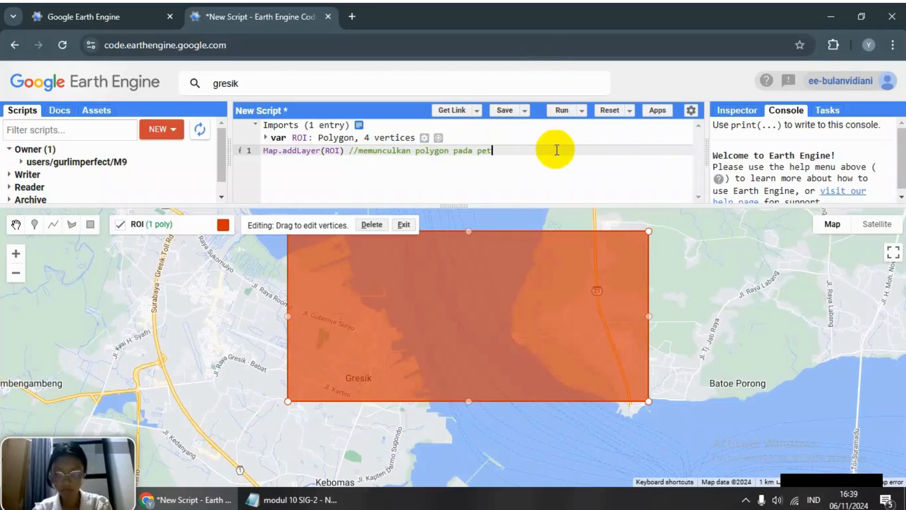
pyautogui.write('a')
pyautogui.press('Return')
# Step: Write Map.centerObject(ROI, 13) on line 2 with the comment "// memusatkan peta"
pyautogui.write('M')
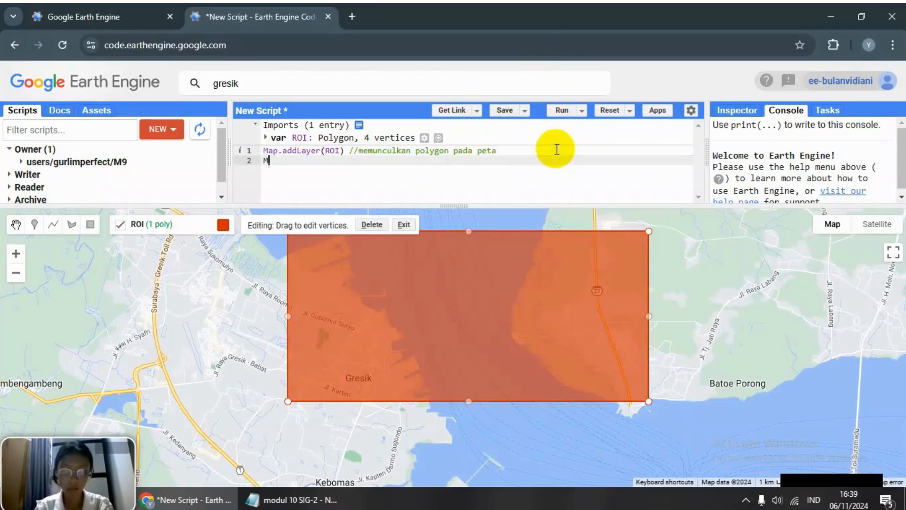
pyautogui.write('ap.')
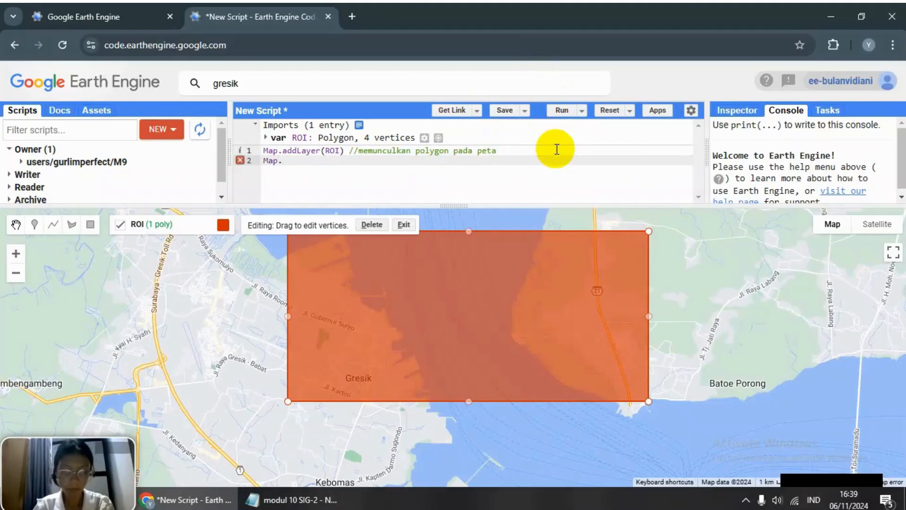
pyautogui.write('centerObje')
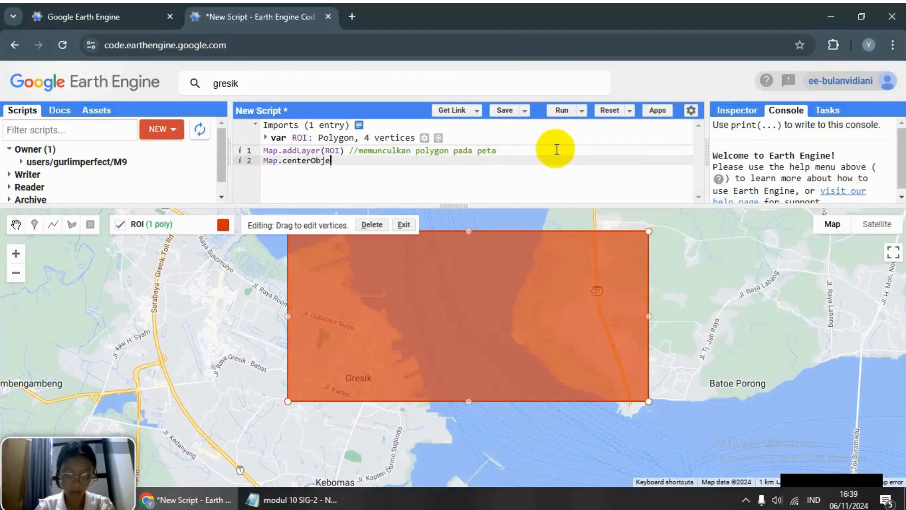
pyautogui.write('ct(ROI, 13)')
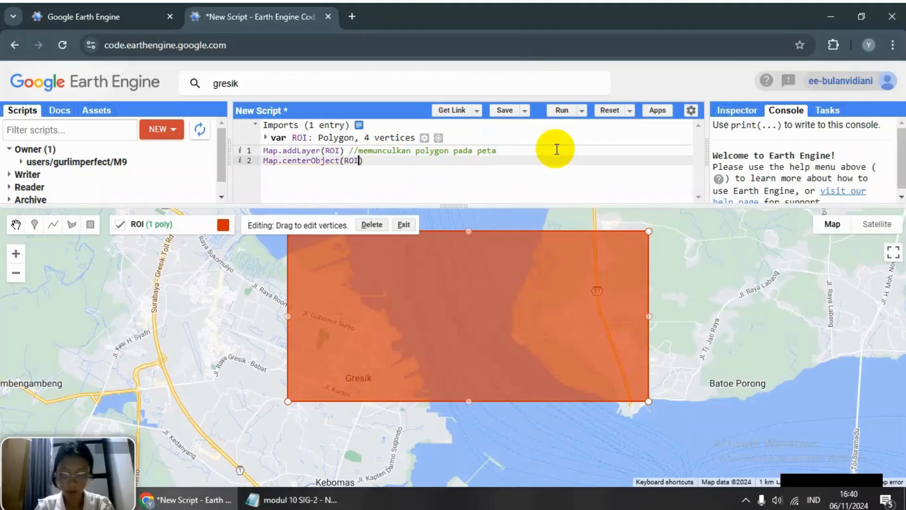
pyautogui.write(' // memusa')
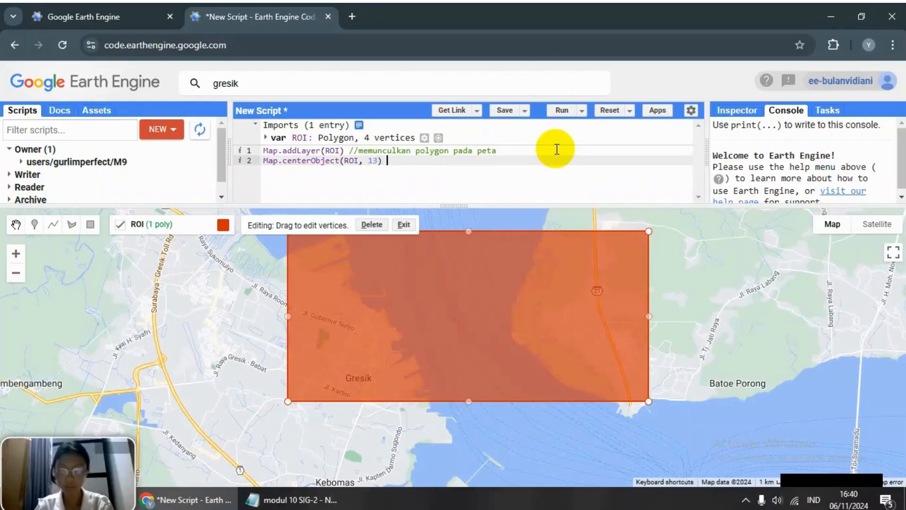
pyautogui.write('tkan eta')
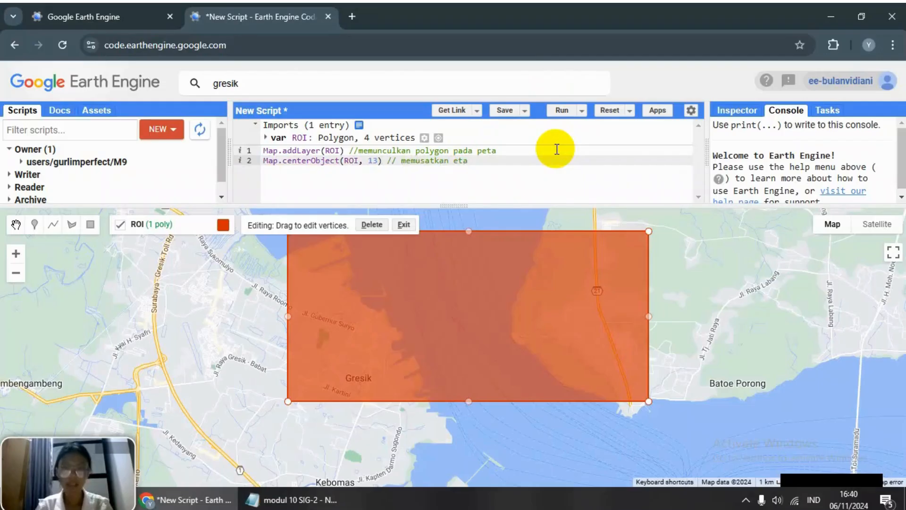
pyautogui.press('BackSpace')
pyautogui.press('BackSpace')
pyautogui.press('BackSpace')
pyautogui.write('peta')
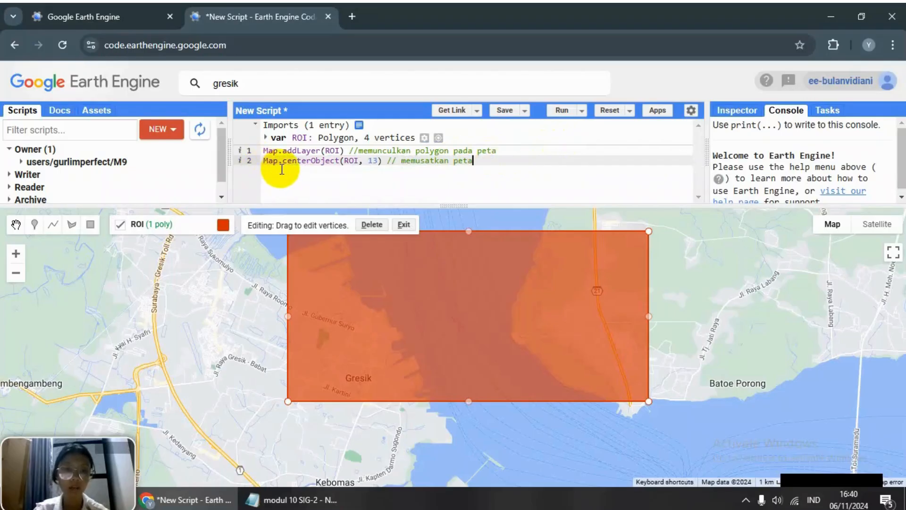
# Step: Delete the whole Map.centerObject line, including its comment, from the script
pyautogui.moveTo(473, 161); pyautogui.dragTo(265, 166)
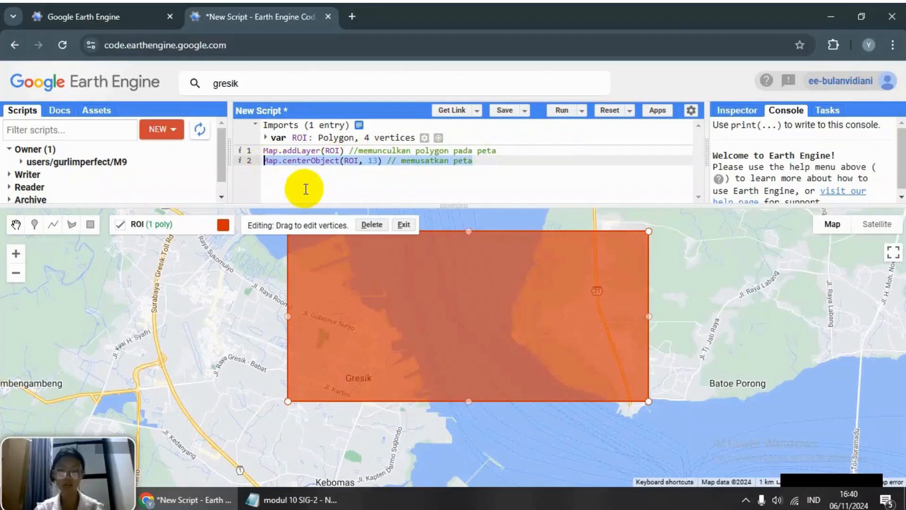
pyautogui.press('BackSpace')
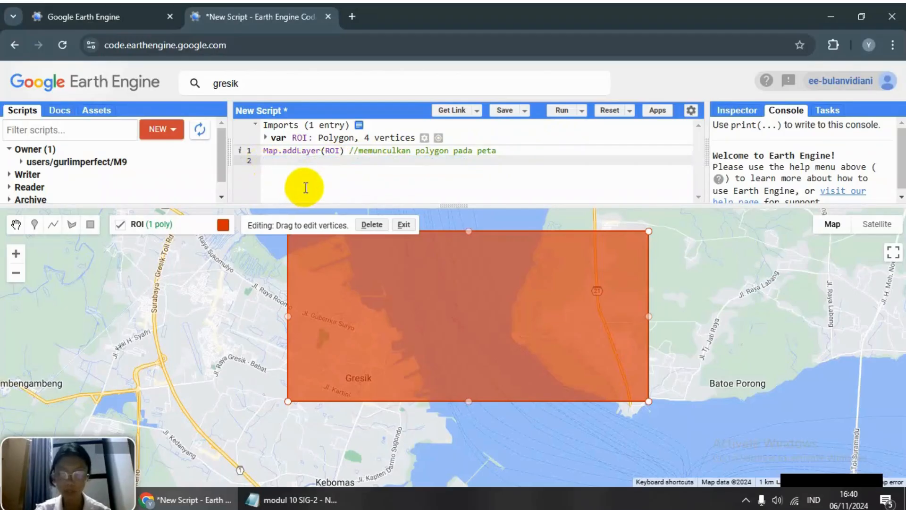
# Step: Leave line 2 blank and write the comment "//Membuat Pemetaan Tutupan Lahan 2023" on line 3, consulting the Notepad file modul 10 SIG-2 for the wording
pyautogui.press('Return')
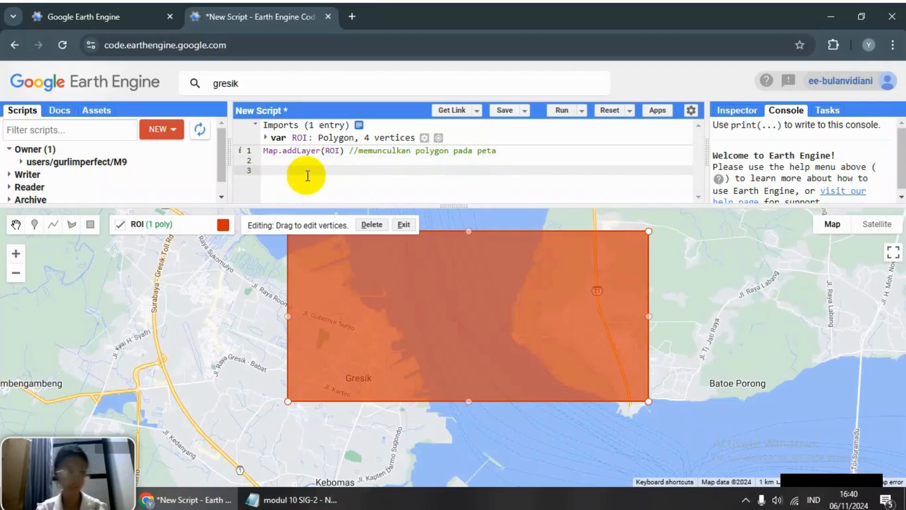
pyautogui.write('//')
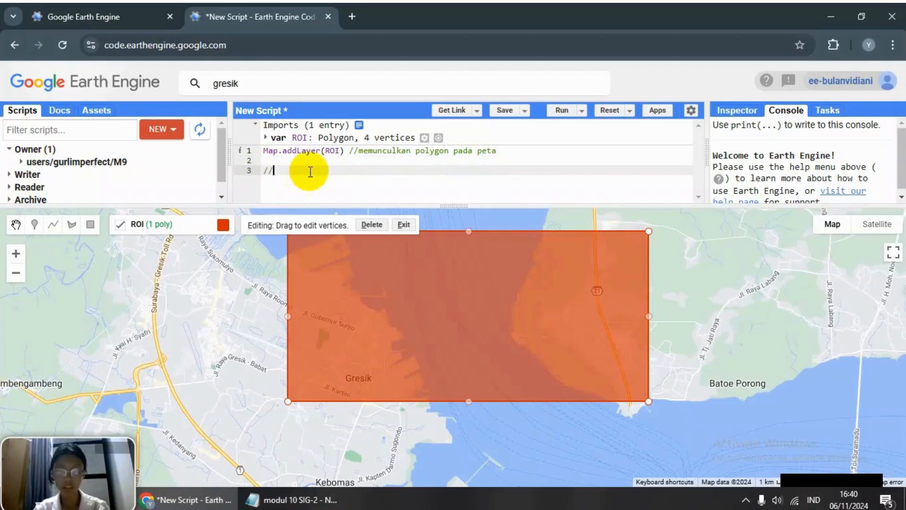
pyautogui.click(290, 500)
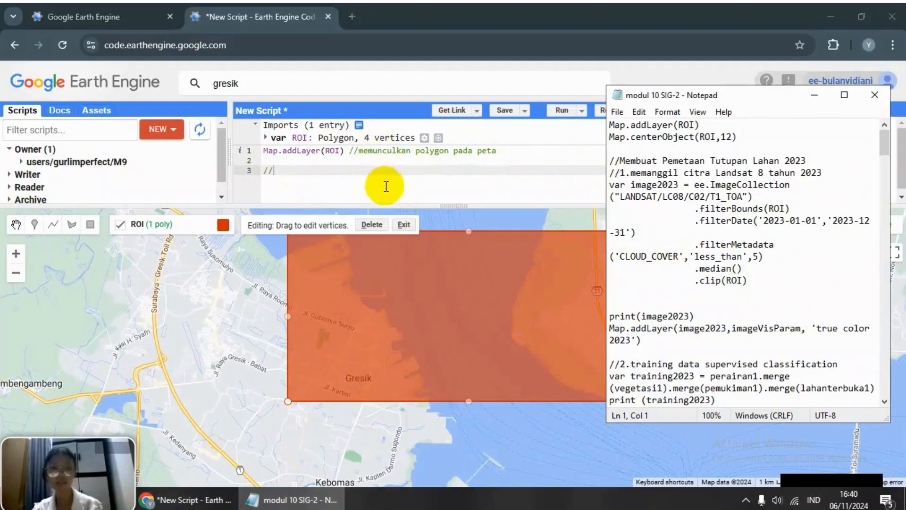
pyautogui.click(387, 171)
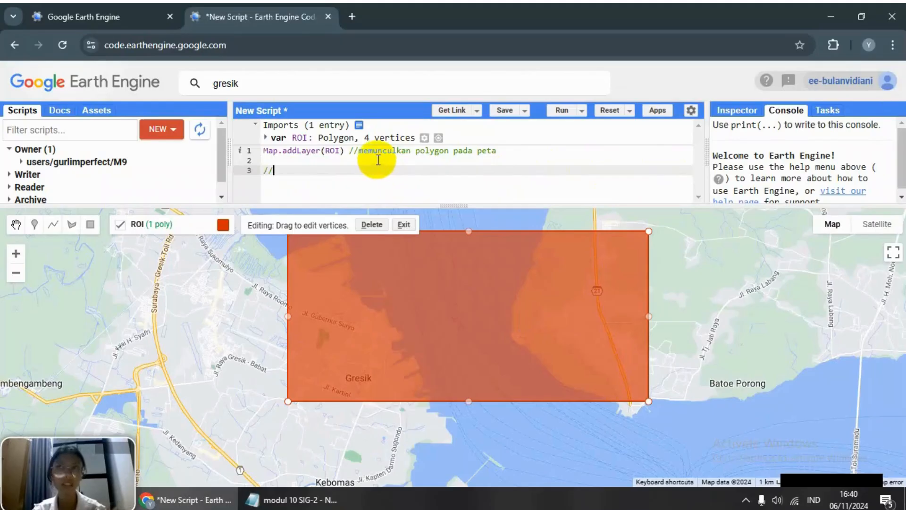
pyautogui.click(320, 504)
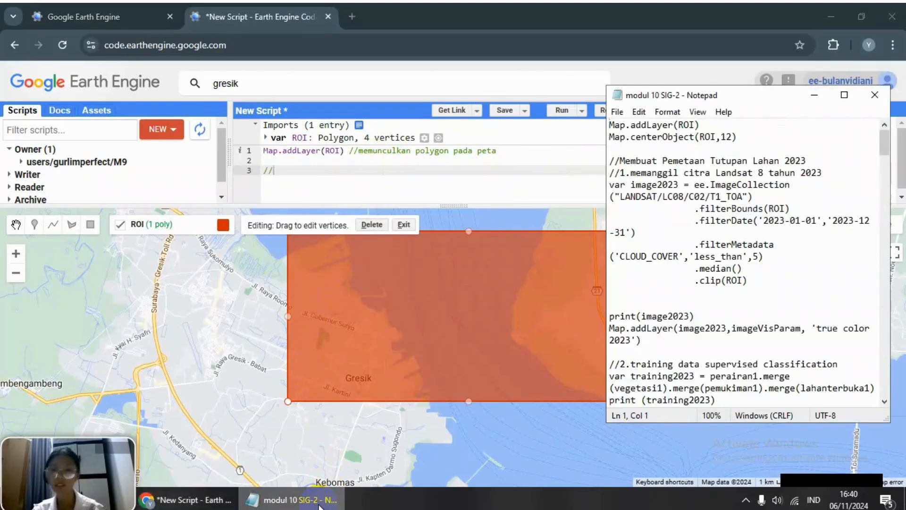
pyautogui.click(319, 504)
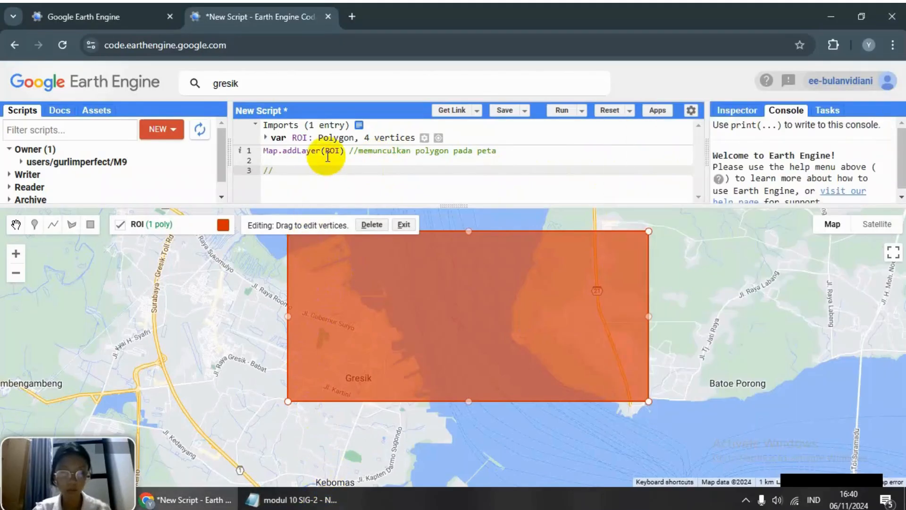
pyautogui.write('Membuat')
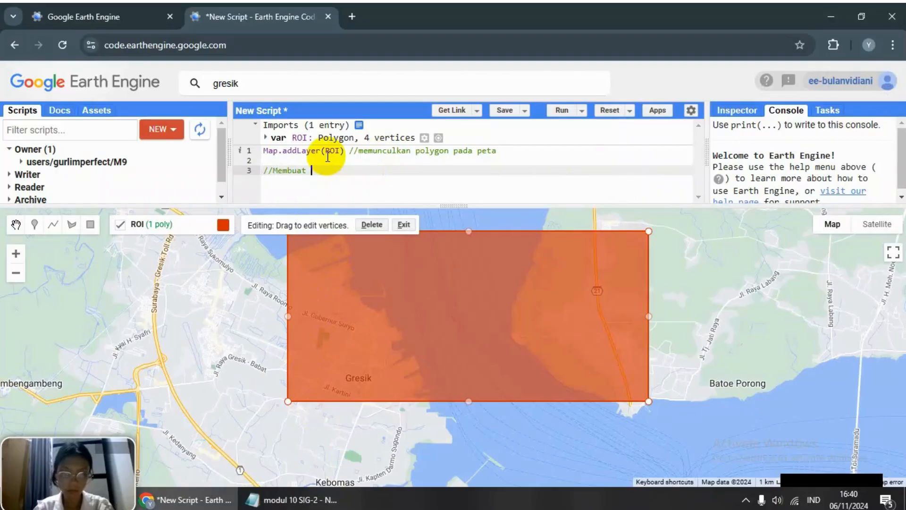
pyautogui.write(' Pe')
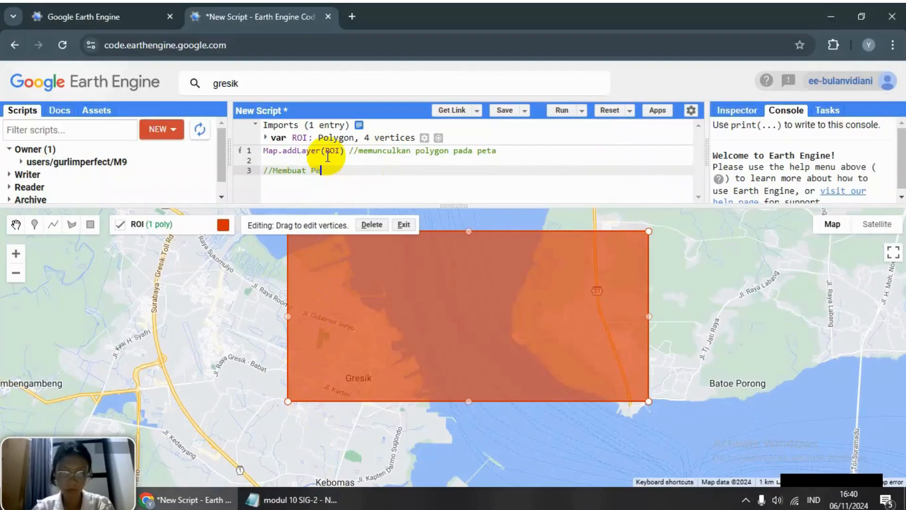
pyautogui.click(298, 503)
pyautogui.click(297, 503)
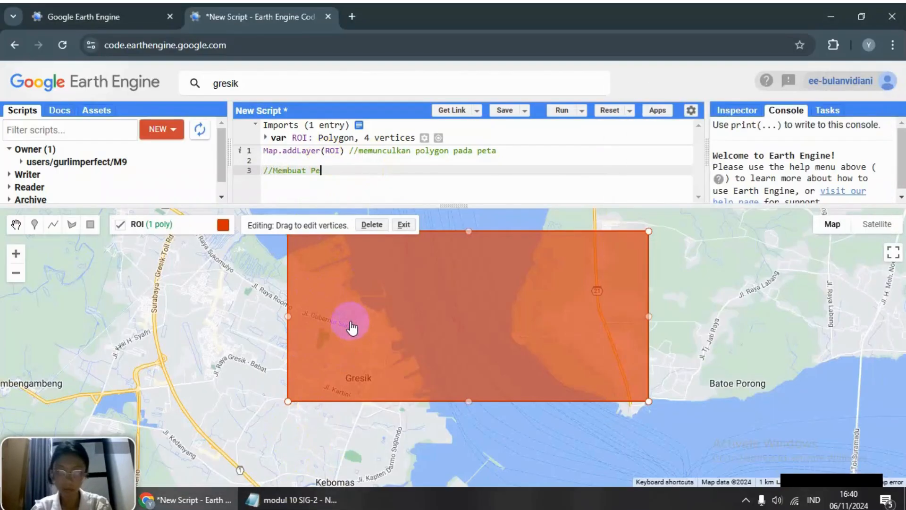
pyautogui.write('metaan T')
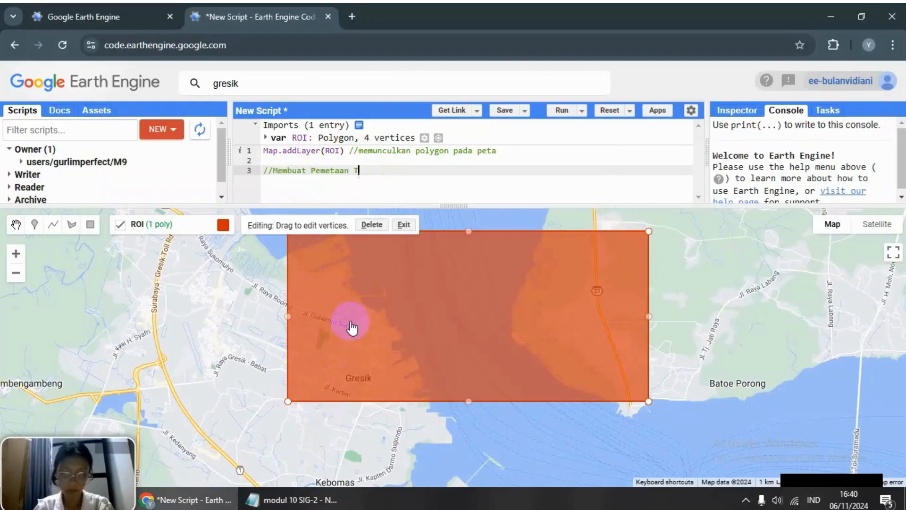
pyautogui.write('utupan Lahan 2023')
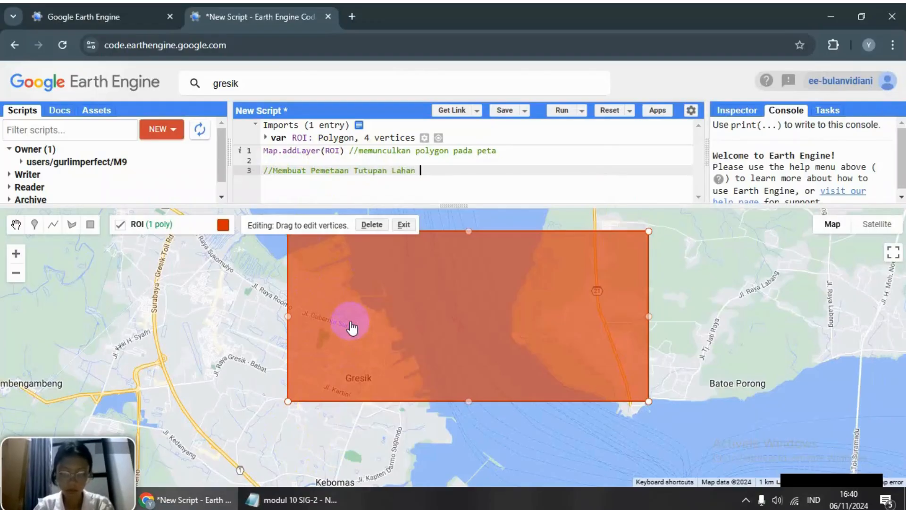
# Step: Write the comment "//1. Memanggilcitra landsat 8 2023" on line 4, following the Notepad notes, and begin a new line below
pyautogui.press('Return')
pyautogui.write('/')
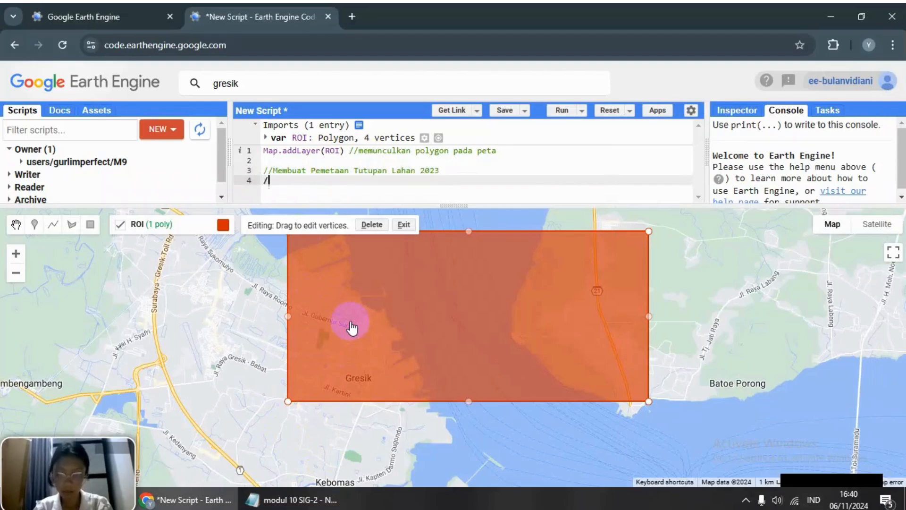
pyautogui.write('/1.')
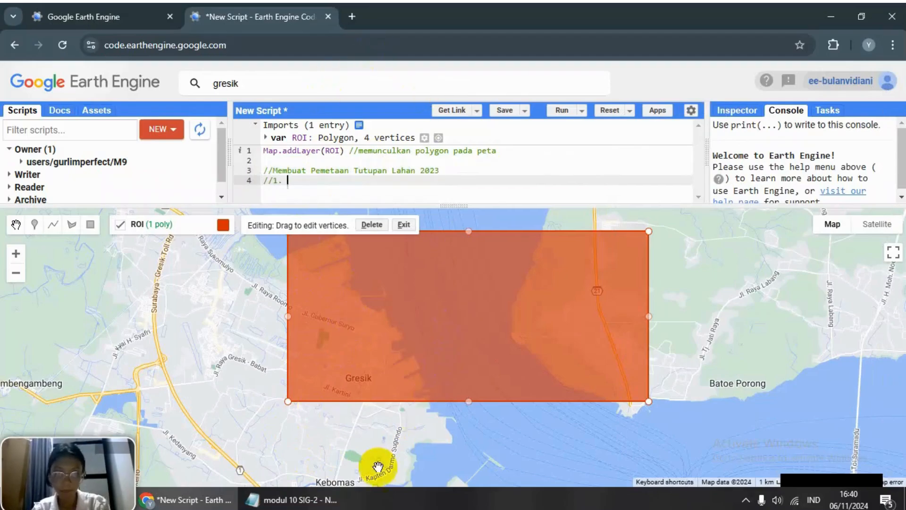
pyautogui.click(327, 503)
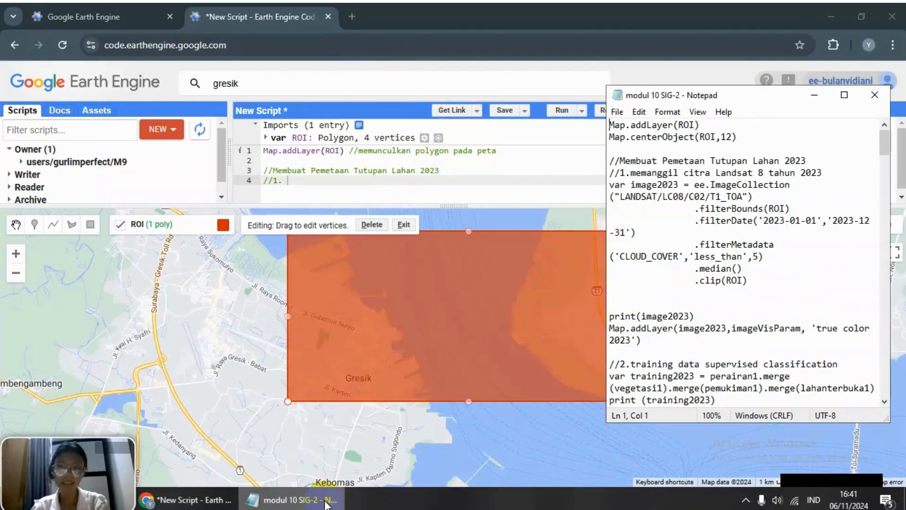
pyautogui.click(327, 503)
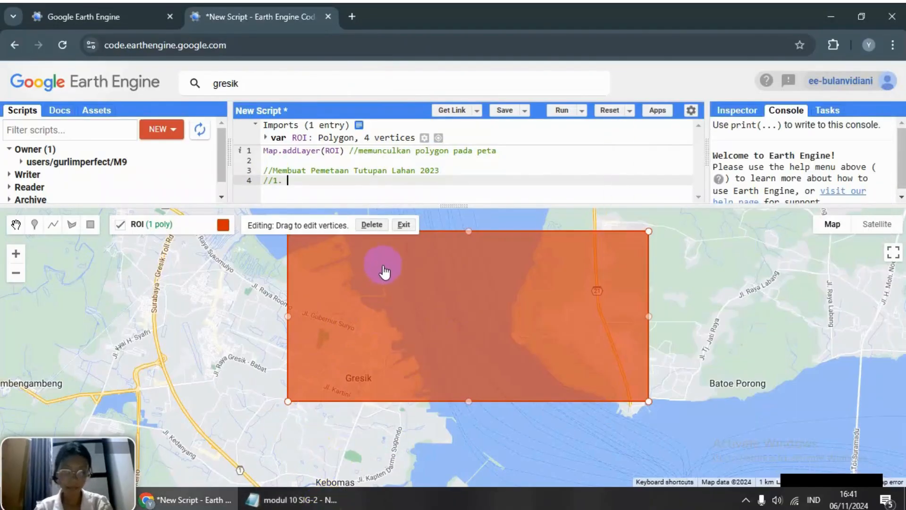
pyautogui.write('Mema')
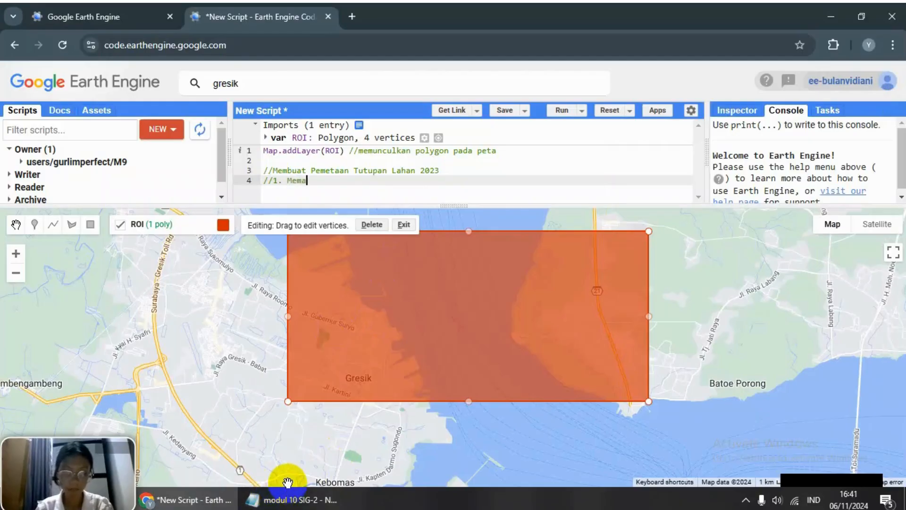
pyautogui.write('nggilcitra ')
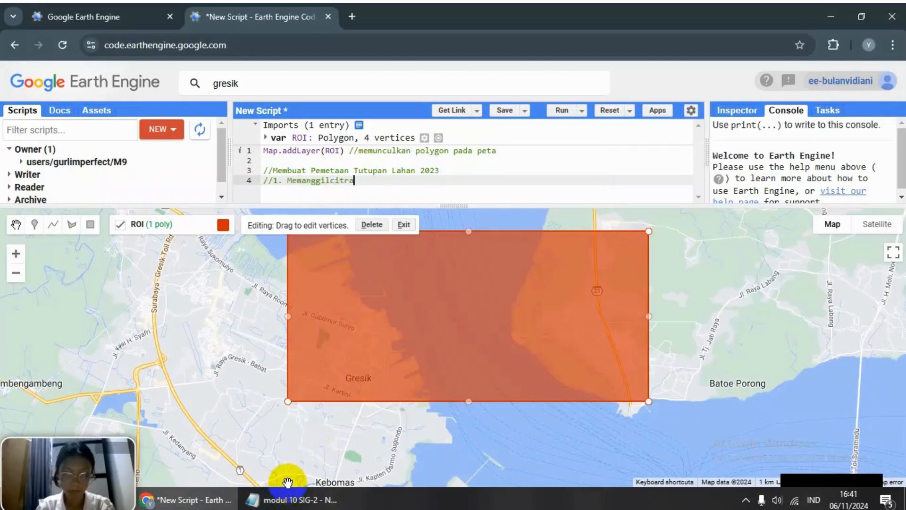
pyautogui.write('land')
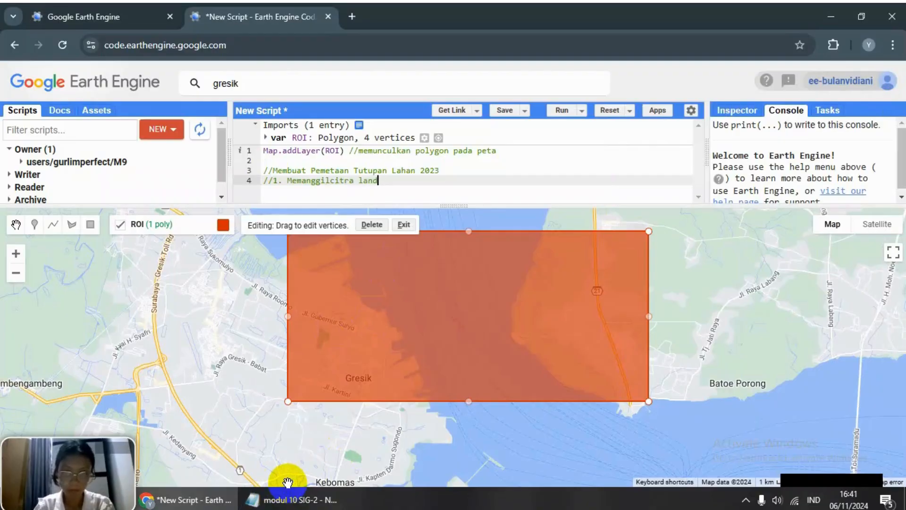
pyautogui.write('sat 8 ')
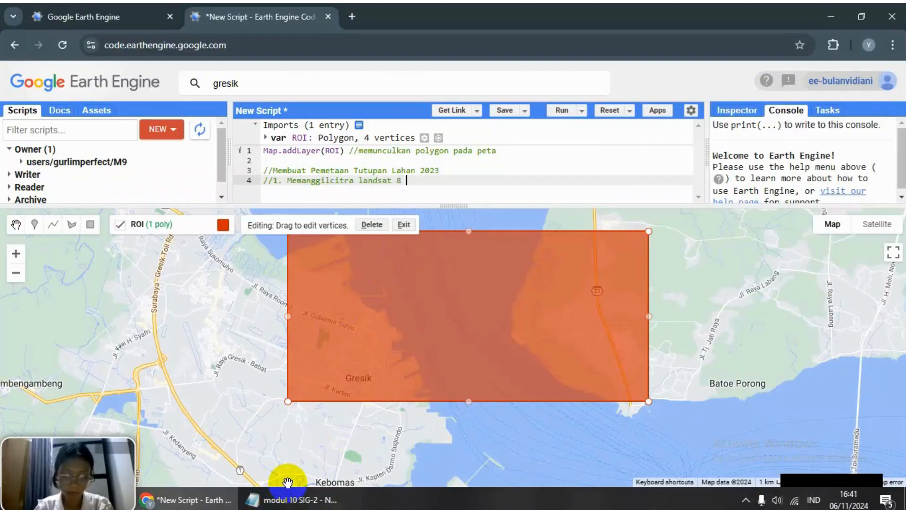
pyautogui.write('2023')
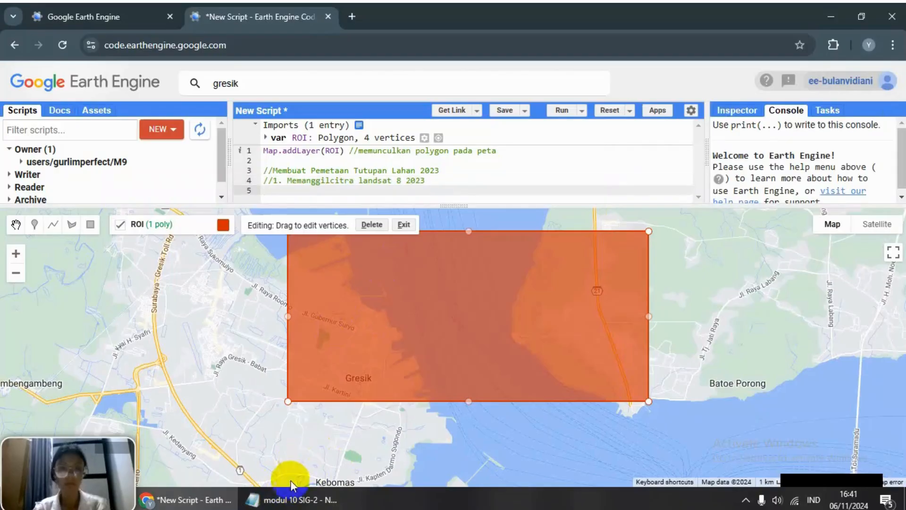
pyautogui.moveTo(277, 504)
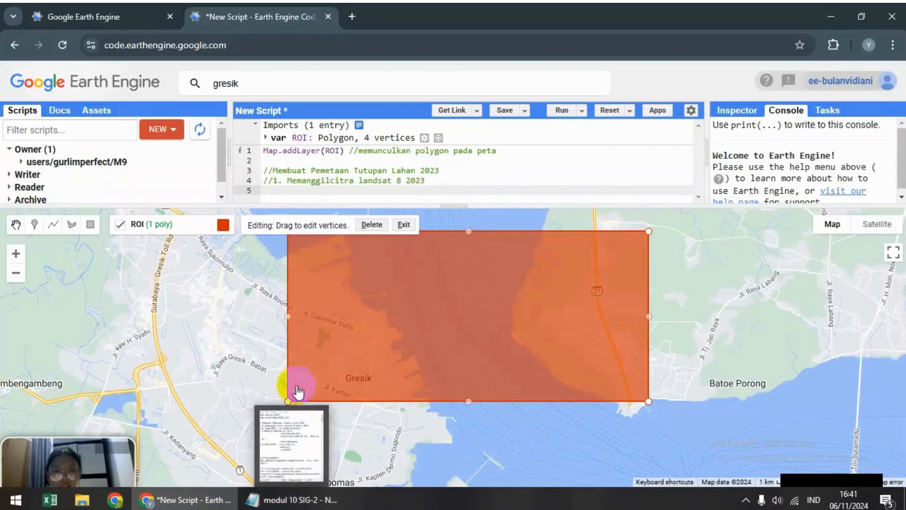
# Step: Run the script and hide the imported ROI geometry on the map
pyautogui.click(426, 160)
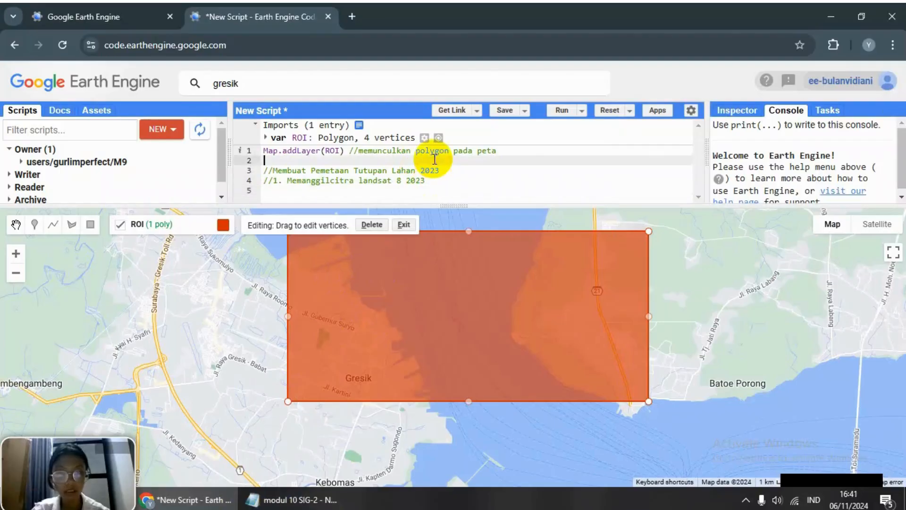
pyautogui.click(560, 111)
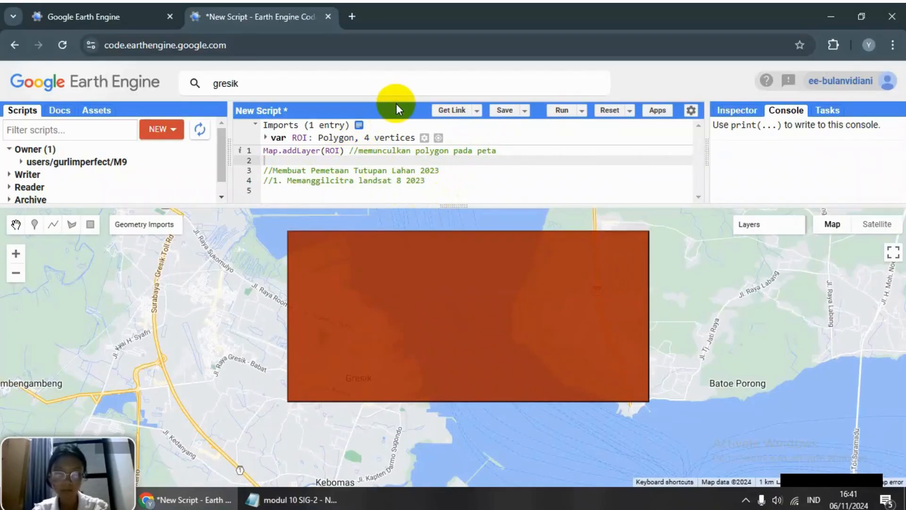
pyautogui.moveTo(151, 224)
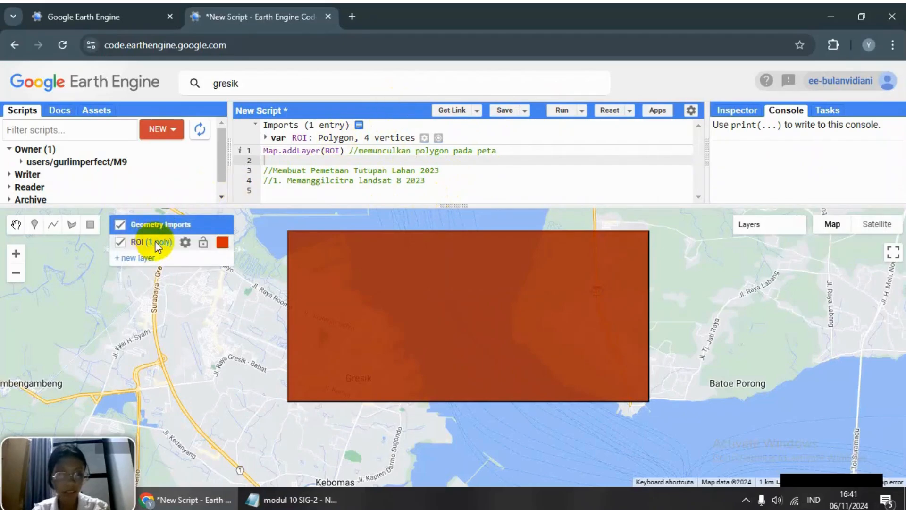
pyautogui.click(121, 243)
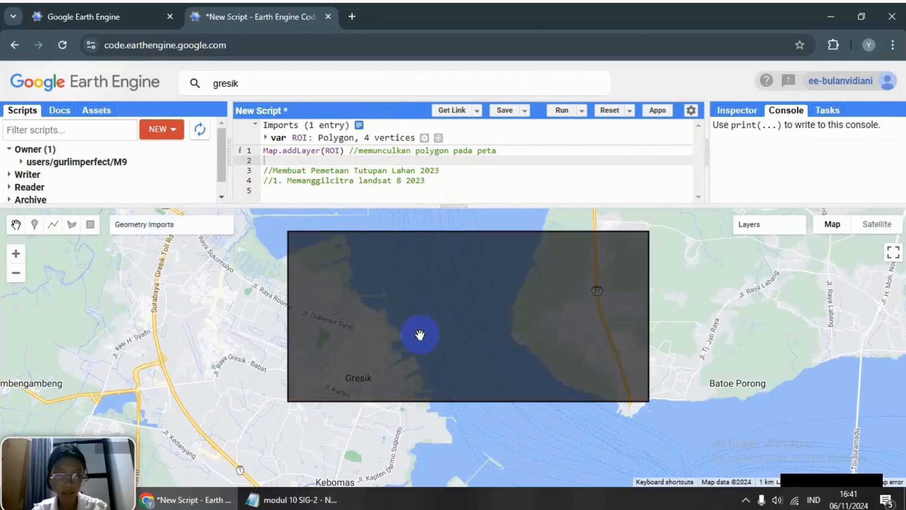
# Step: Copy the Notepad code from var image2023 through the partial Map.addLayer(image2023 line and paste it at line 5 of the Earth Engine script
pyautogui.click(466, 192)
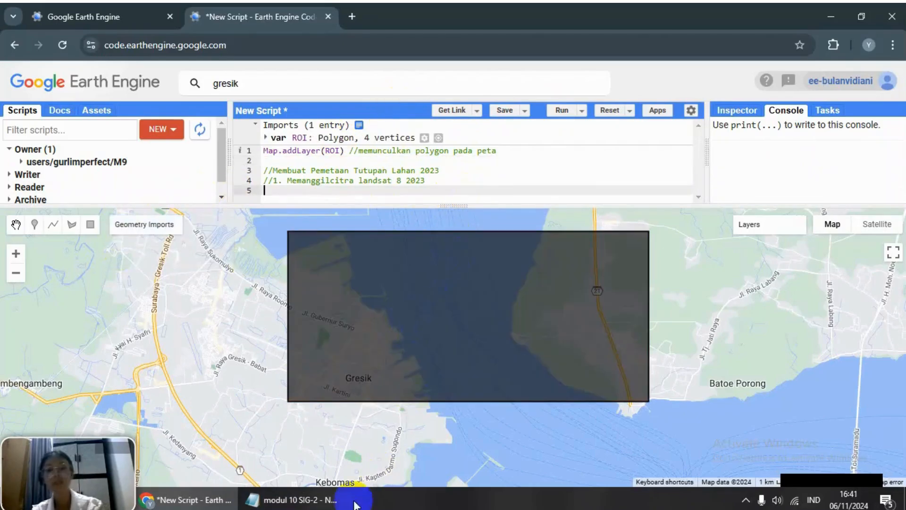
pyautogui.click(292, 499)
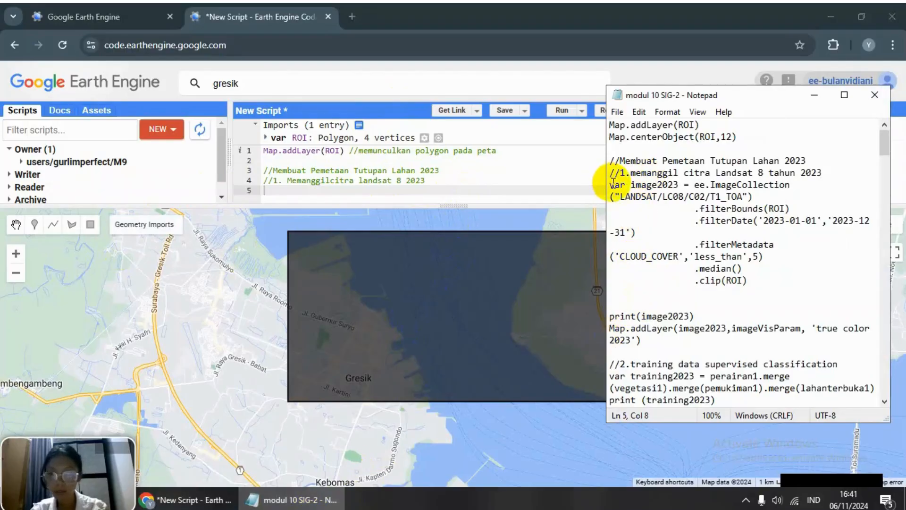
pyautogui.moveTo(610, 184); pyautogui.dragTo(725, 327)
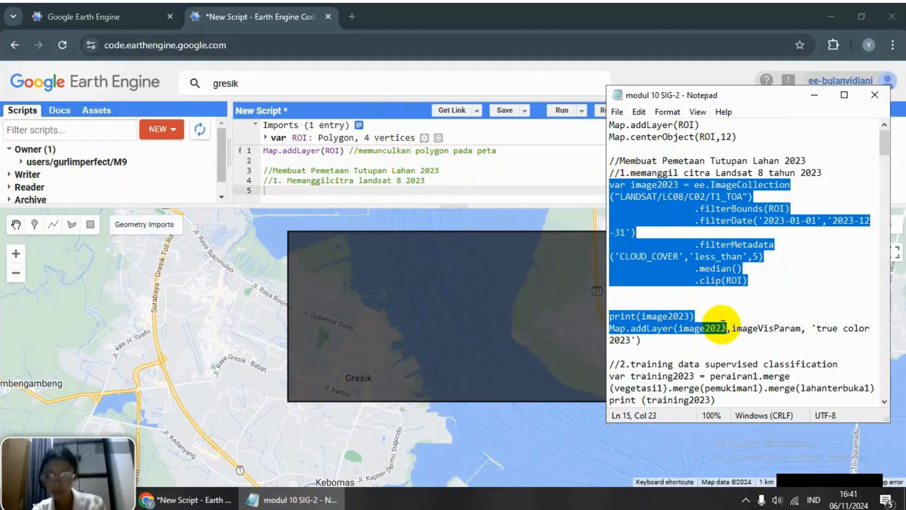
pyautogui.click(465, 191)
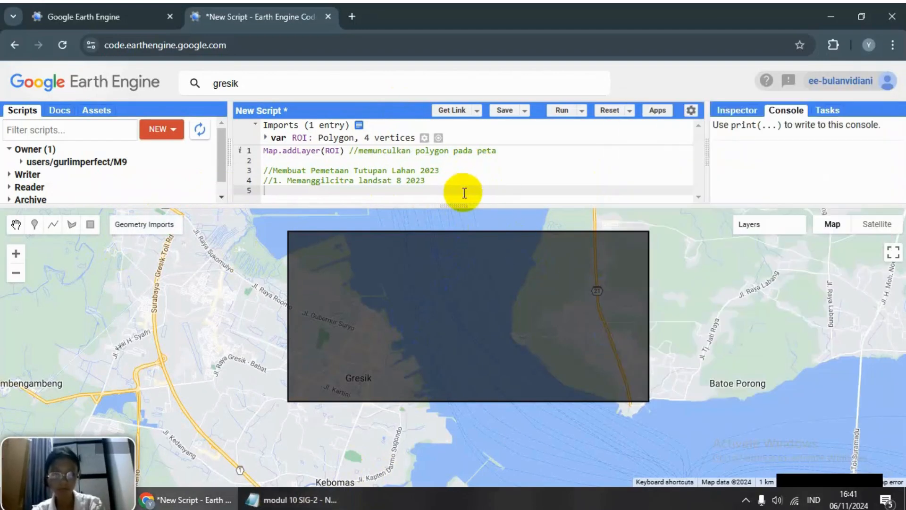
pyautogui.hotkey('ctrl', 'v')
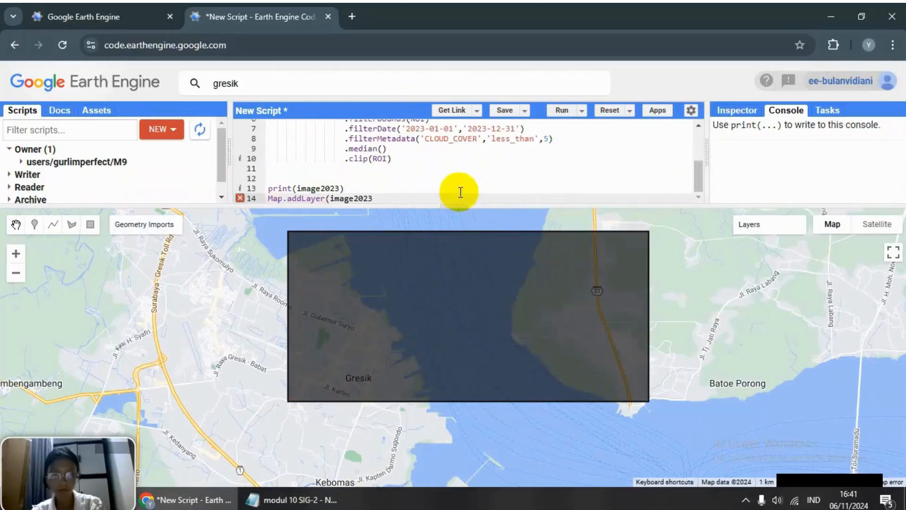
# Step: Append the comment "//meanggil data landsat 8" to the ee.ImageCollection("LANDSAT/LC08/C02/T1_TOA") line
pyautogui.scroll(5, 482, 151)
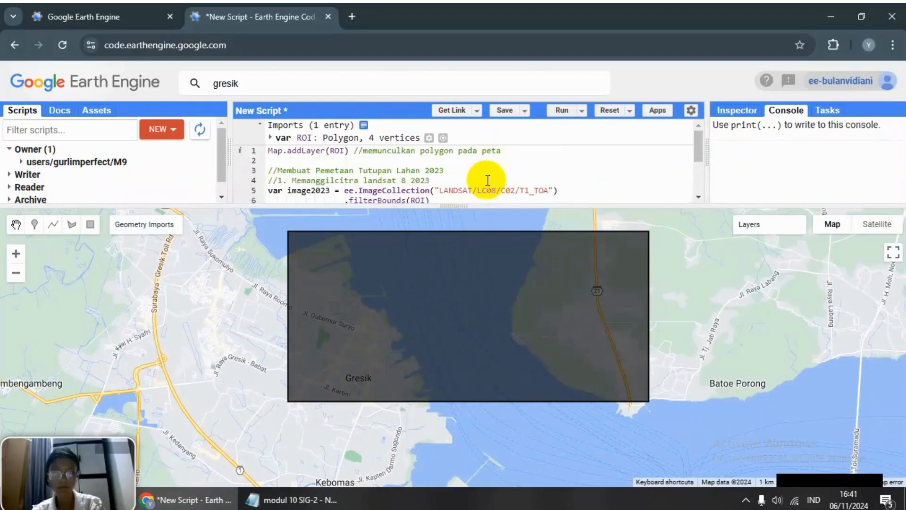
pyautogui.scroll(-2, 487, 179)
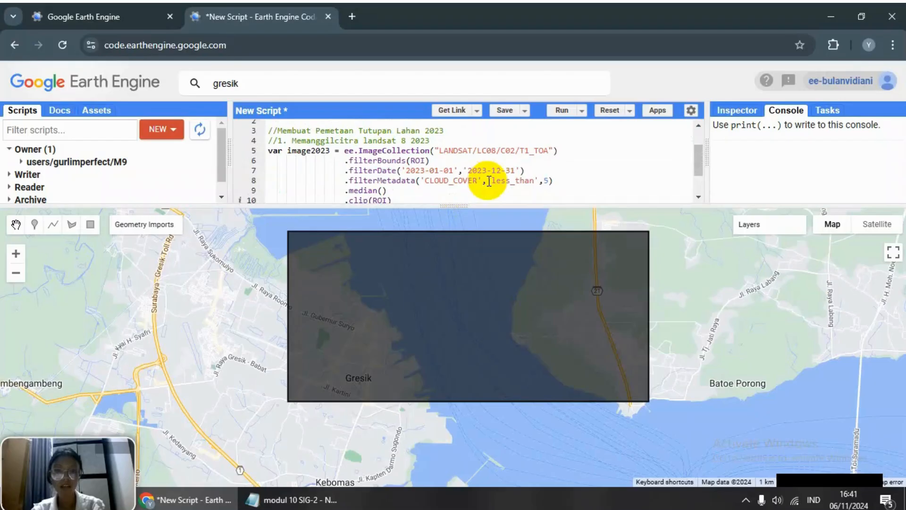
pyautogui.click(584, 148)
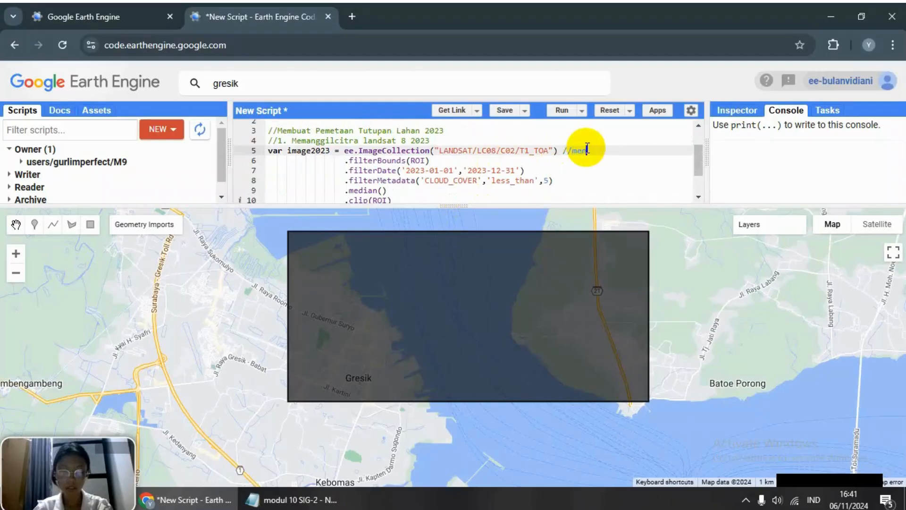
pyautogui.write('//meanggil')
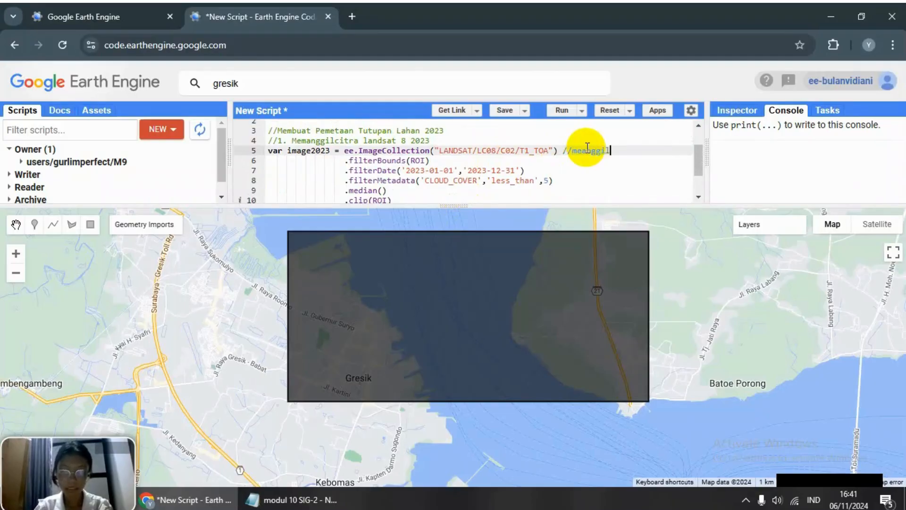
pyautogui.write(' data landsat 8')
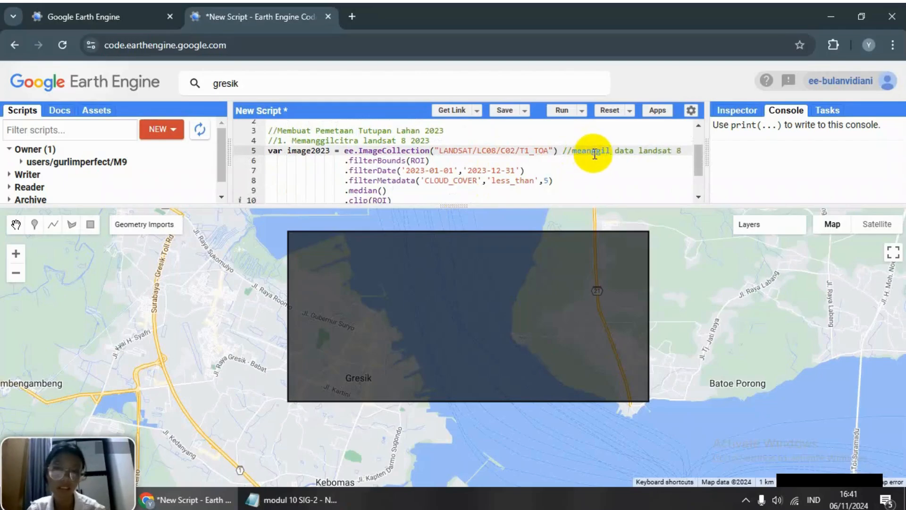
# Step: Correct the line 5 comment to "//memanggil data landsat 8" and append "//memotong citra sesuai dengan ROI" to the .filterBounds(ROI) line
pyautogui.click(582, 150)
pyautogui.write('m')
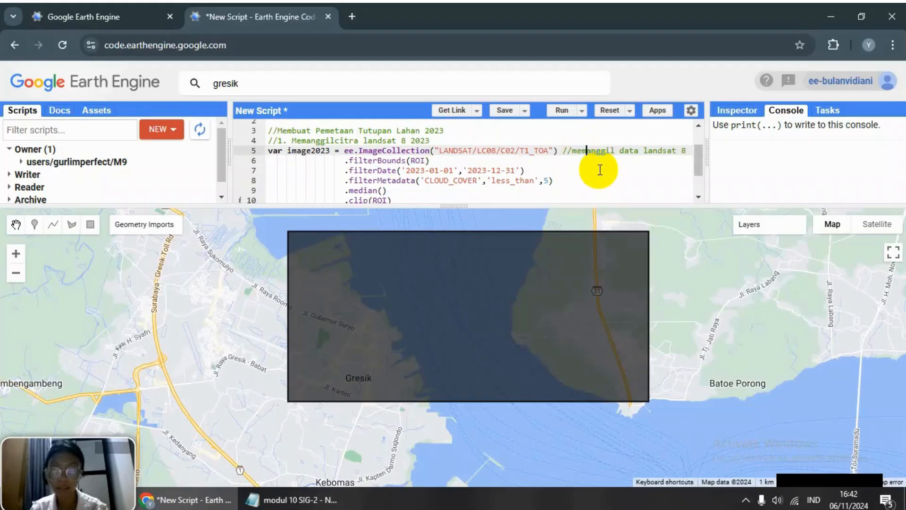
pyautogui.click(505, 169)
pyautogui.click(512, 161)
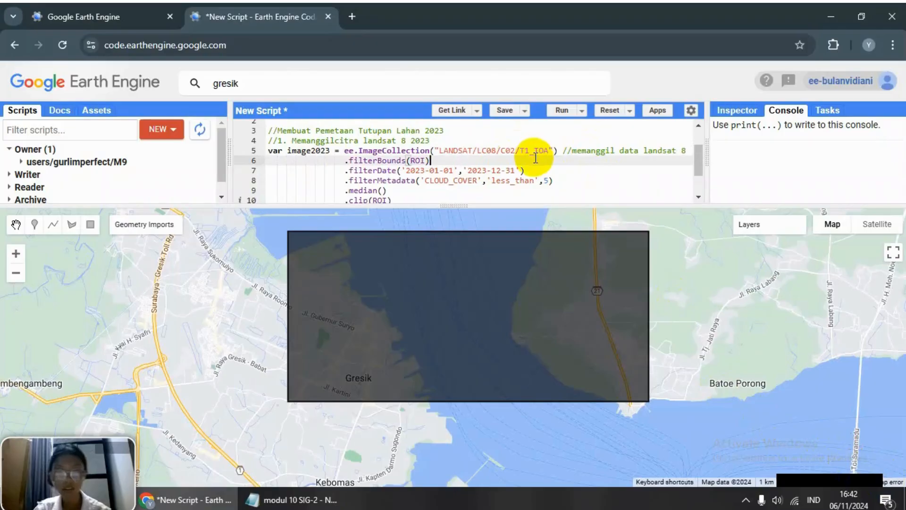
pyautogui.write('//')
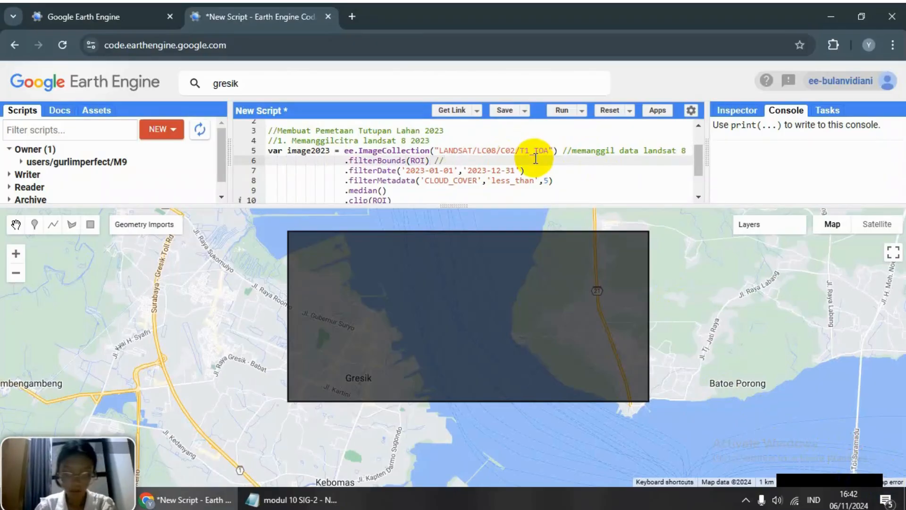
pyautogui.write('memotong citra s')
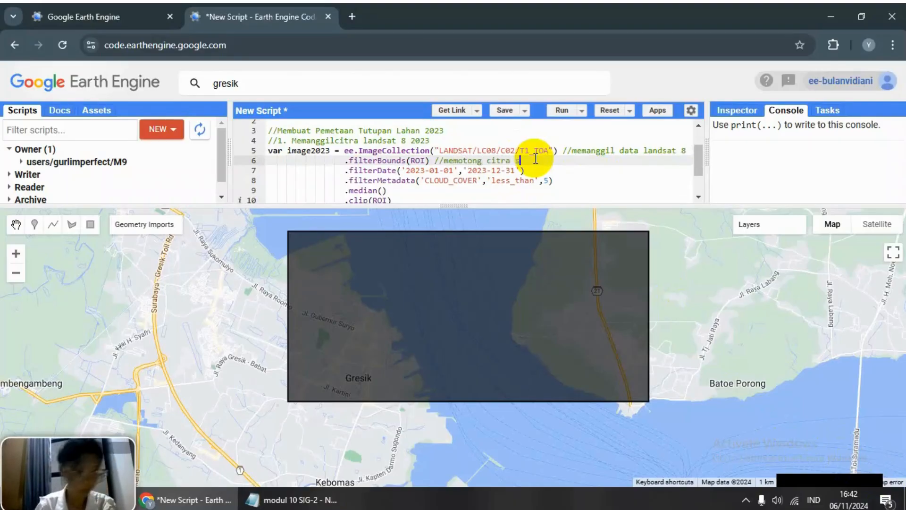
pyautogui.write('gan ROI')
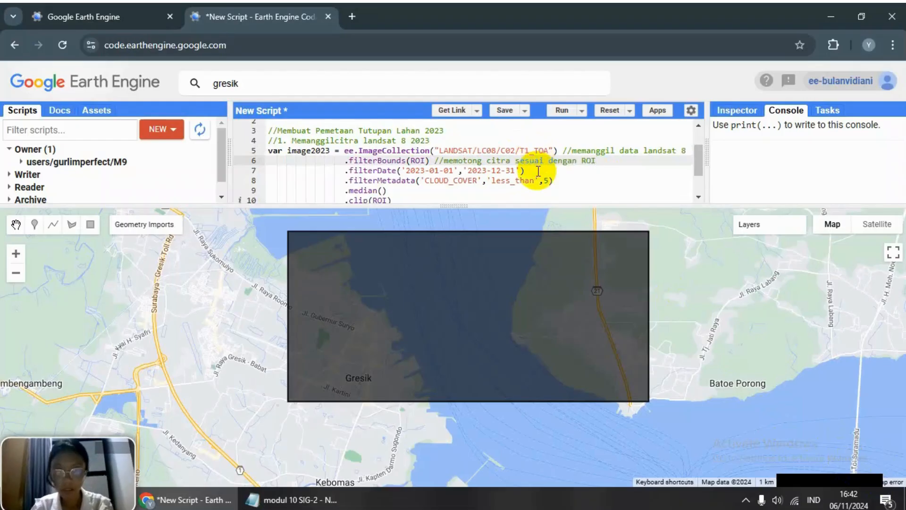
# Step: Append the comment "//untuk memfilter citra sesuai tanggal" to the .filterDate line
pyautogui.click(537, 173)
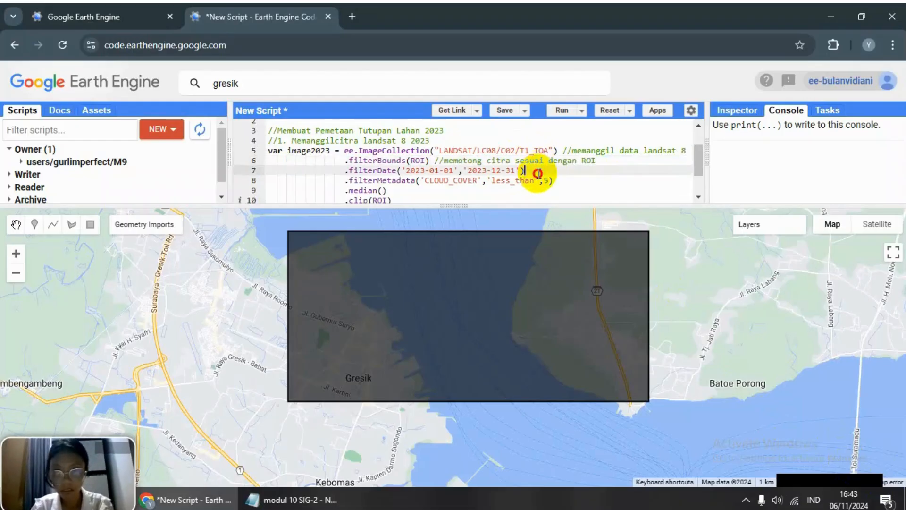
pyautogui.write('//u')
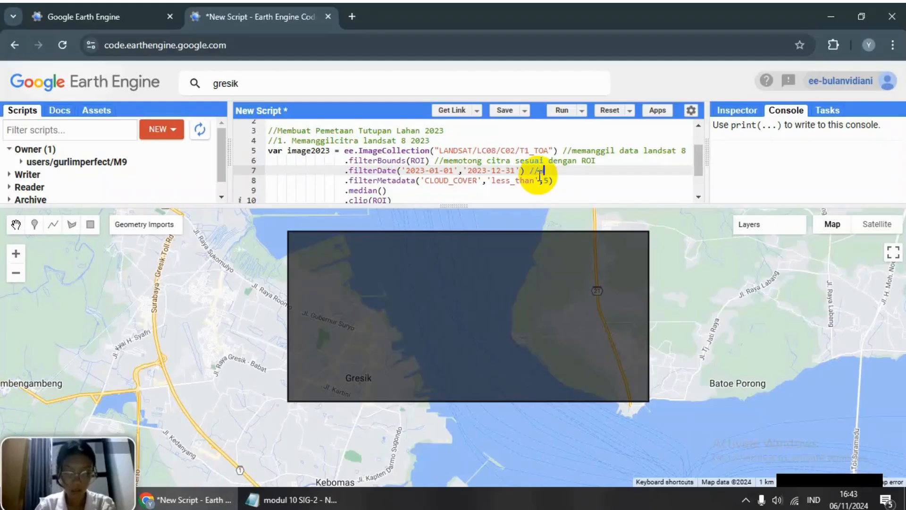
pyautogui.write('ntuk')
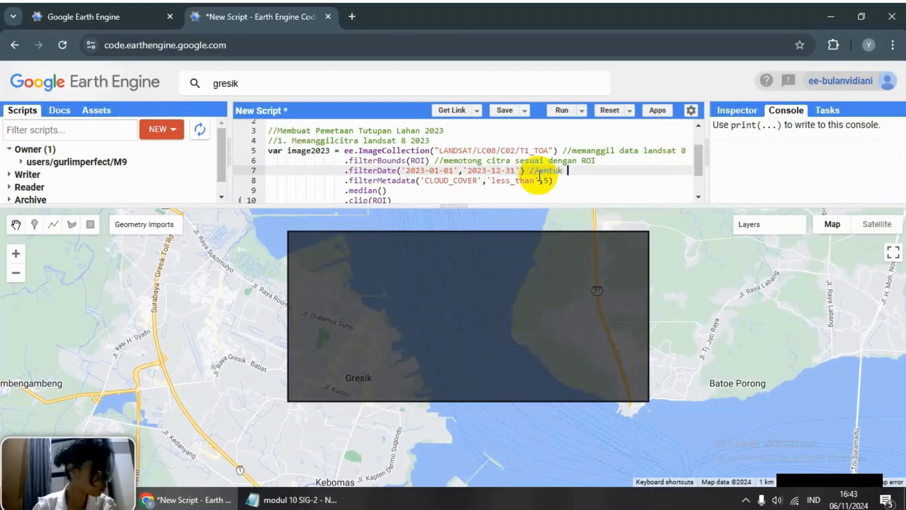
pyautogui.write(' mem')
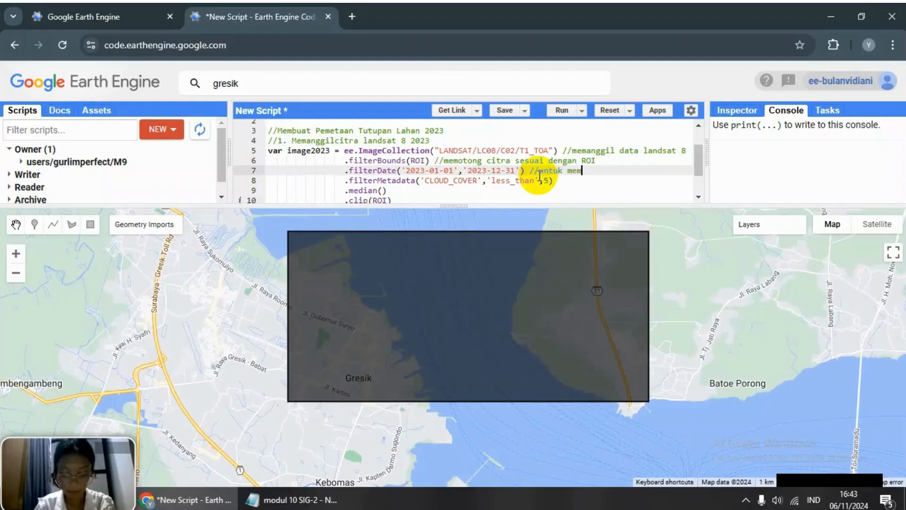
pyautogui.write('filter cit')
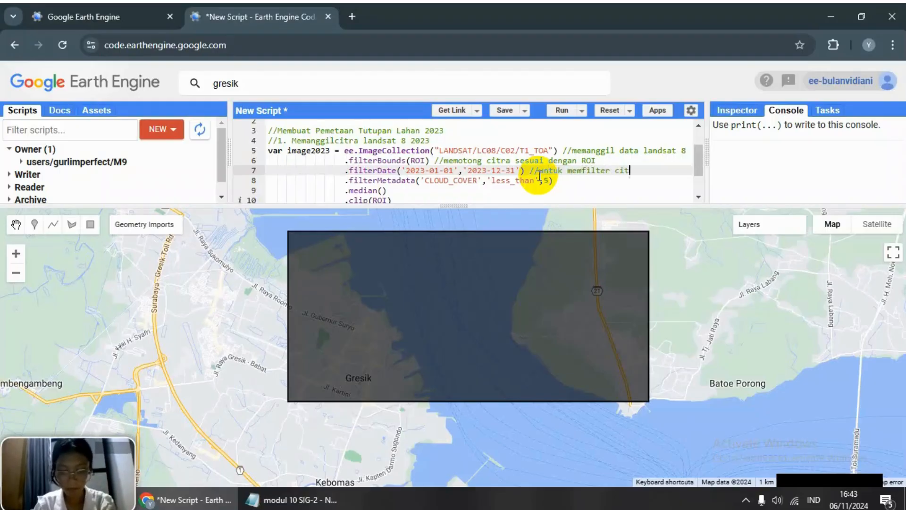
pyautogui.write('ra sesuai denga')
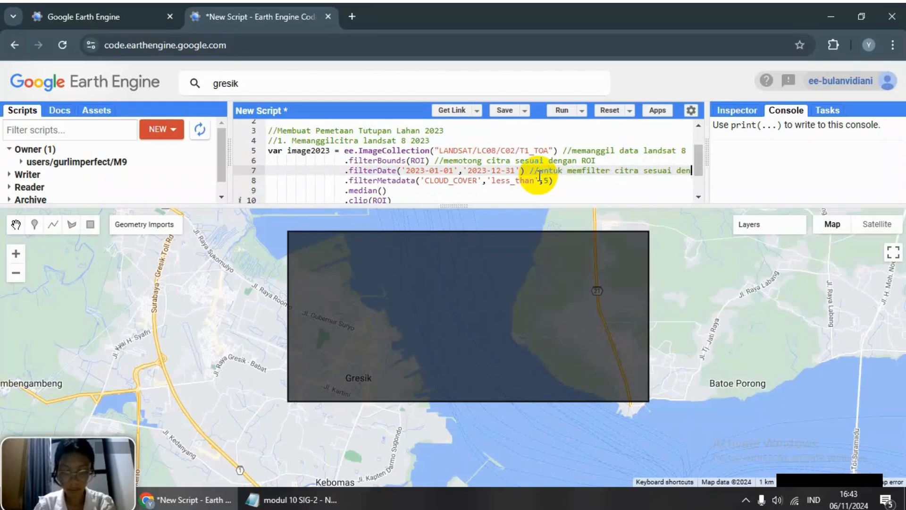
pyautogui.press('BackSpace')
pyautogui.press('BackSpace')
pyautogui.press('BackSpace')
pyautogui.press('BackSpace')
pyautogui.press('BackSpace')
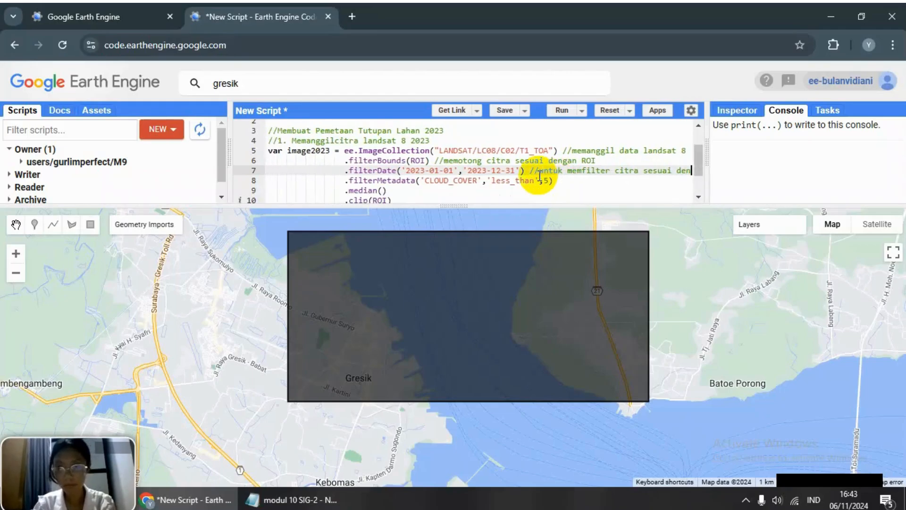
pyautogui.write('tanggal')
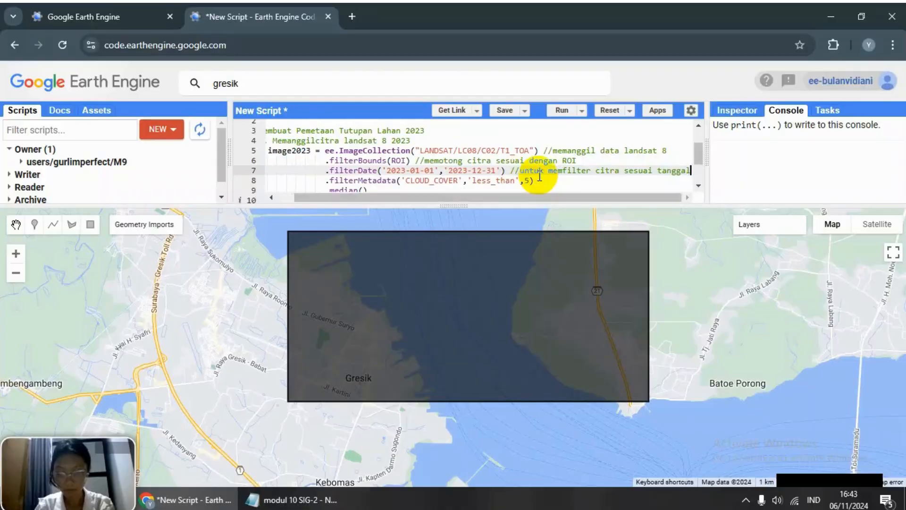
# Step: Append the comment "//untuk memfilter tutupan awan" to the .filterMetadata line
pyautogui.click(557, 181)
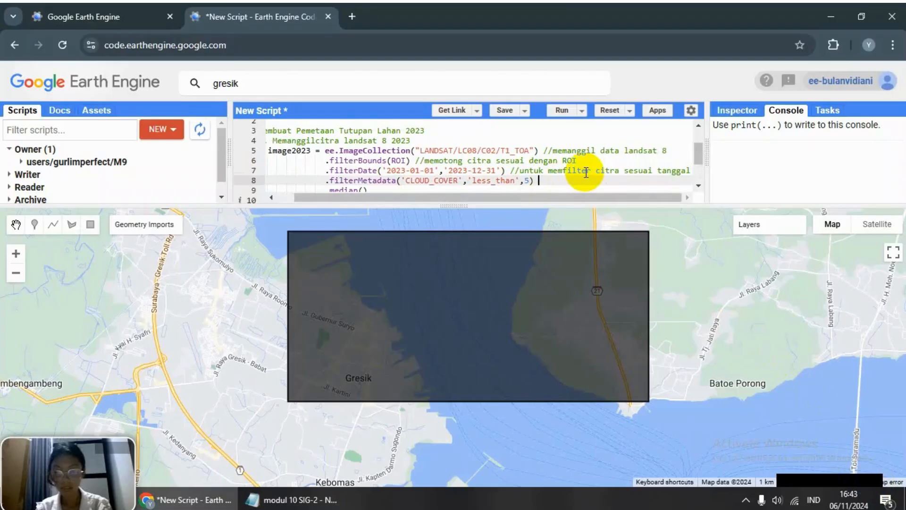
pyautogui.write('//unt')
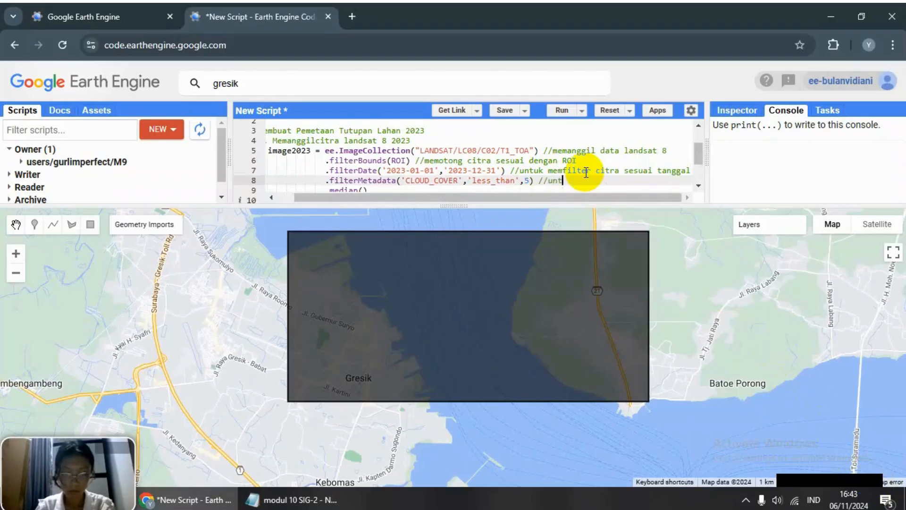
pyautogui.write('uk memfil')
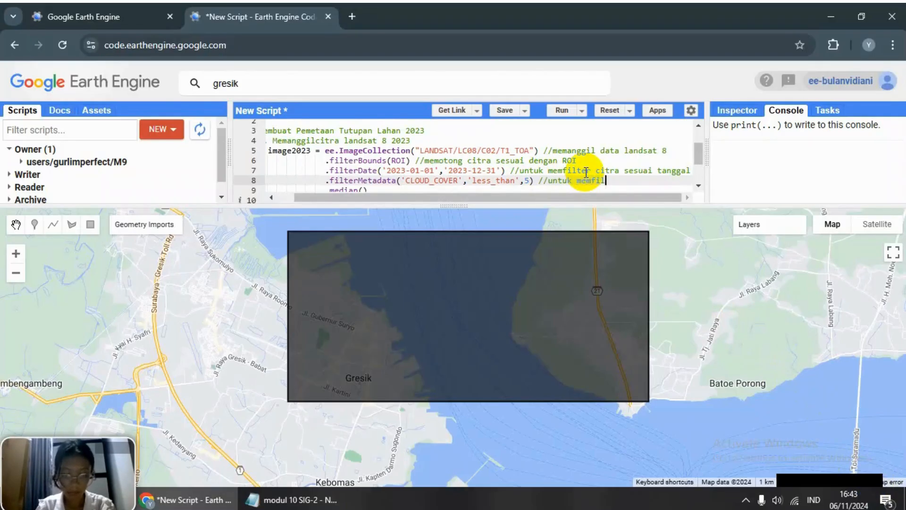
pyautogui.write('ter tutupan awan')
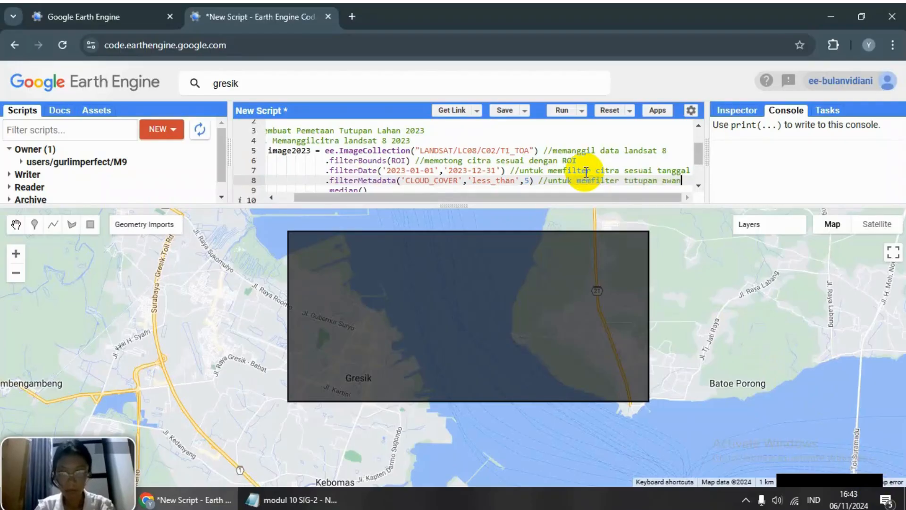
# Step: Append the comment "//data yang diambil data tengah-tengah" to the .median() line
pyautogui.press('Down')
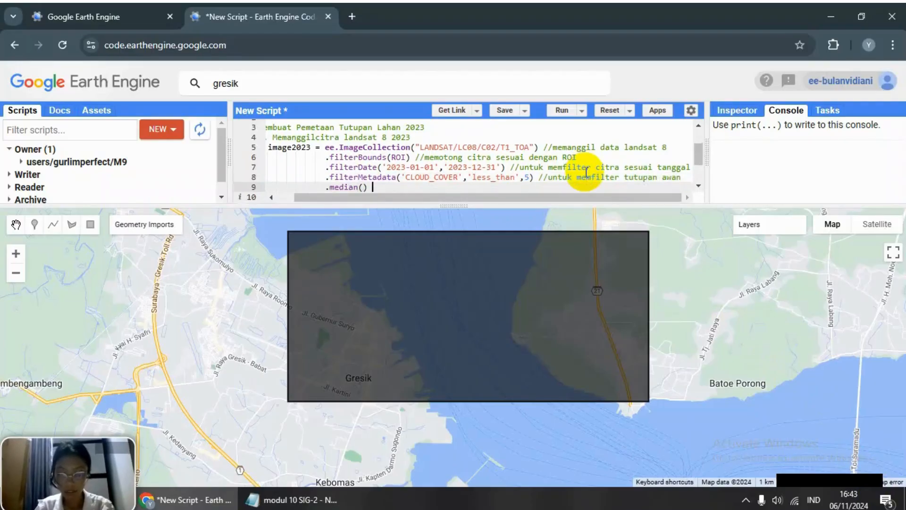
pyautogui.write('//data yang diambil')
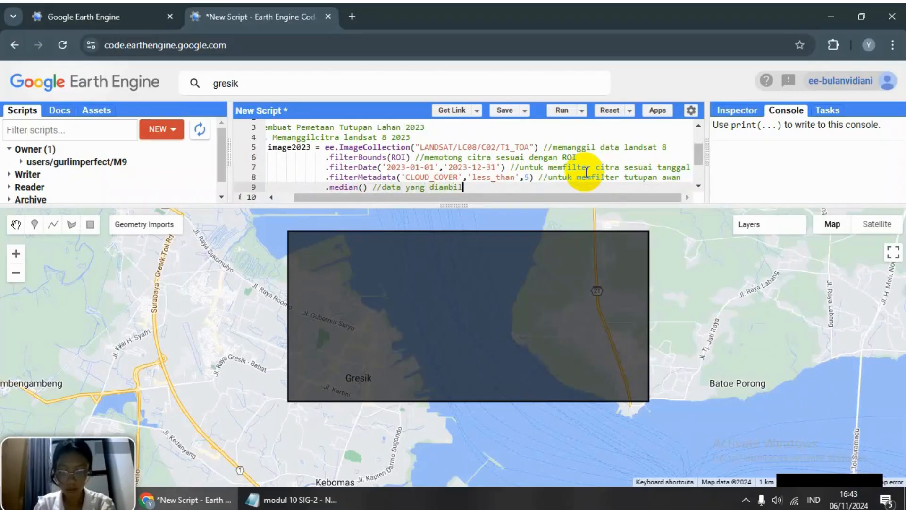
pyautogui.write(' t')
pyautogui.press('BackSpace')
pyautogui.write('data')
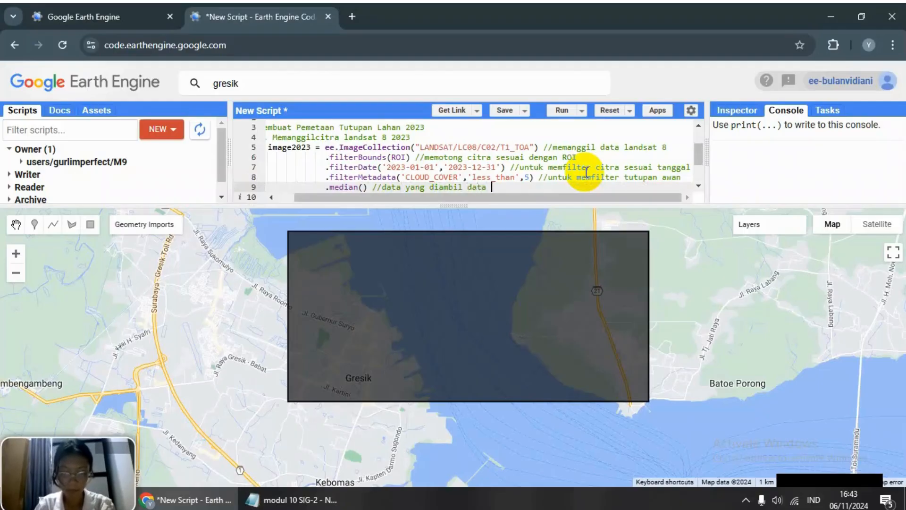
pyautogui.write(' tengah-te')
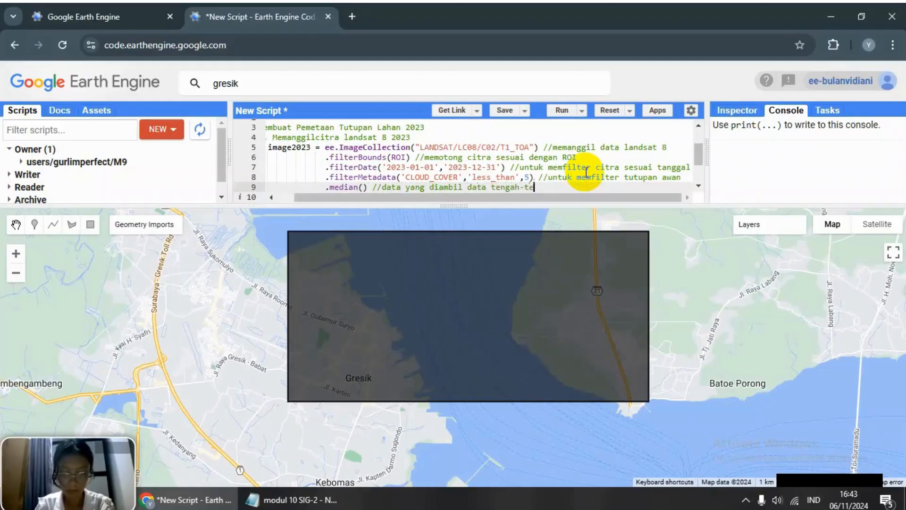
pyautogui.write('ngah')
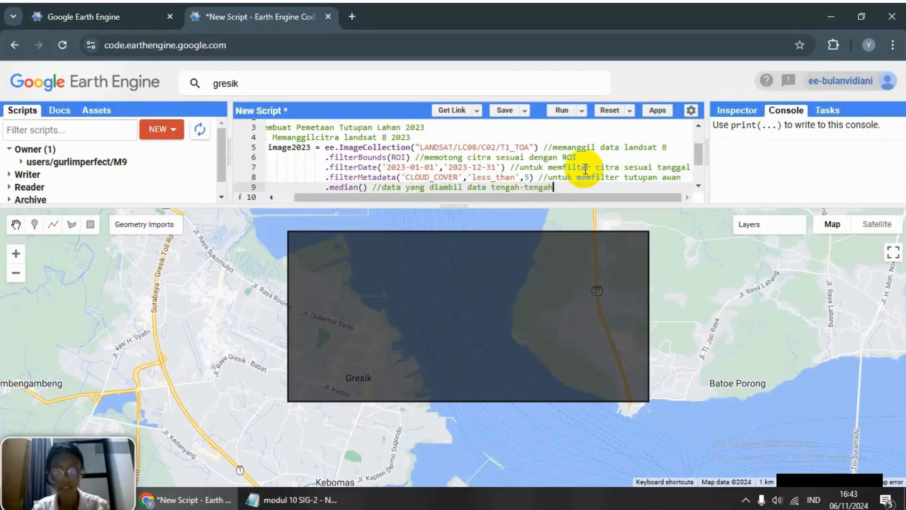
# Step: Append the comment "//memotong citra sesuai ROI" to the .clip(ROI) line
pyautogui.scroll(-2, 542, 182)
pyautogui.scroll(1, 429, 161)
pyautogui.click(431, 162)
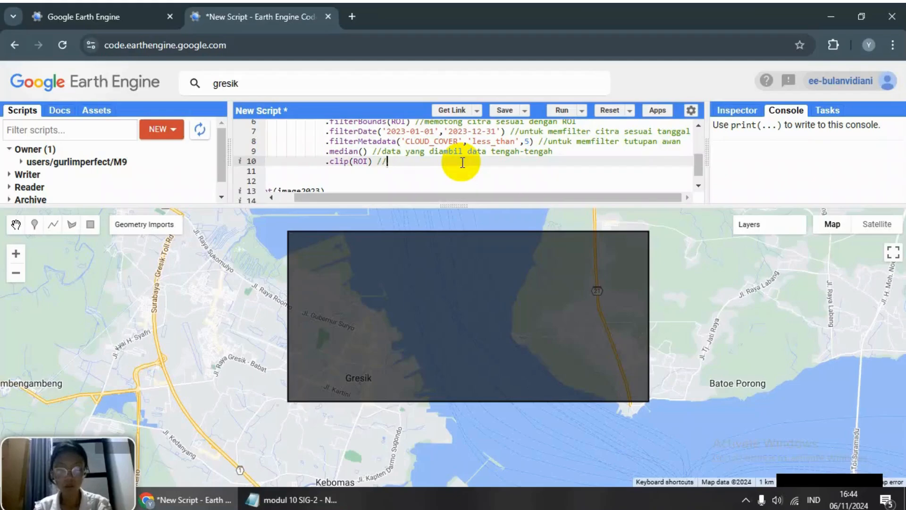
pyautogui.write('memotong ci')
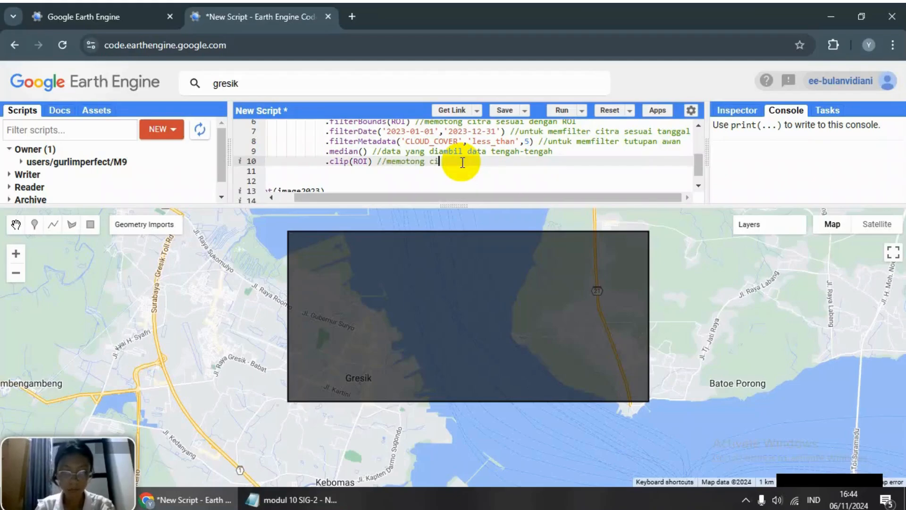
pyautogui.write('tra sesuai')
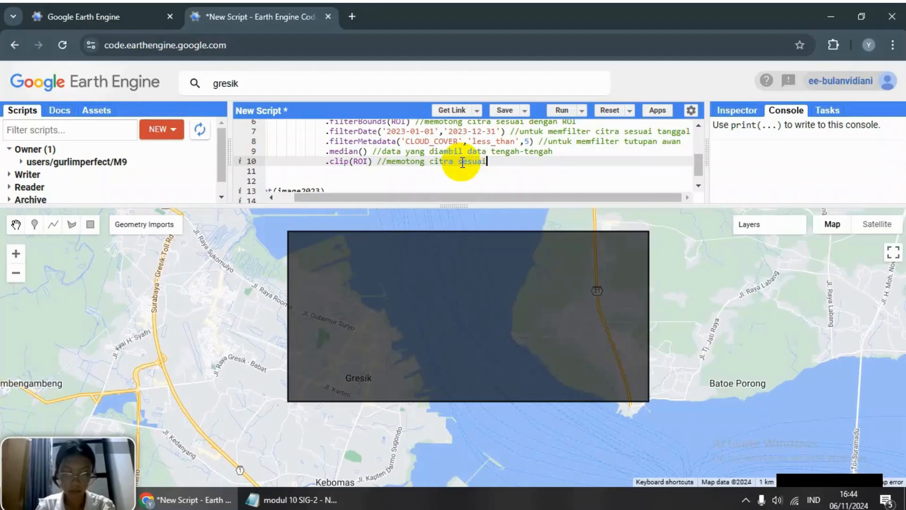
pyautogui.write(' ROI')
# Step: Append the comment "//untuk melihat band pada citra yang dipanggil" to the print(image2023) line
pyautogui.scroll(-2, 463, 163)
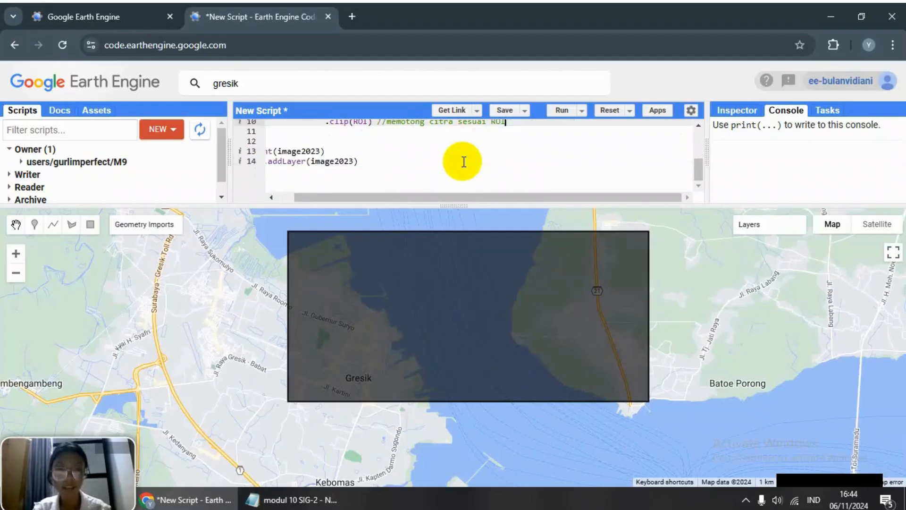
pyautogui.moveTo(345, 199); pyautogui.dragTo(270, 207)
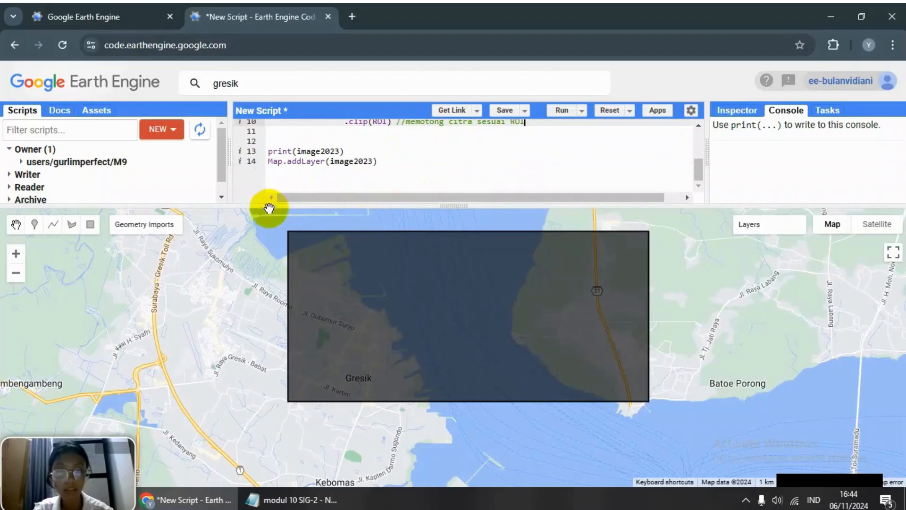
pyautogui.click(455, 160)
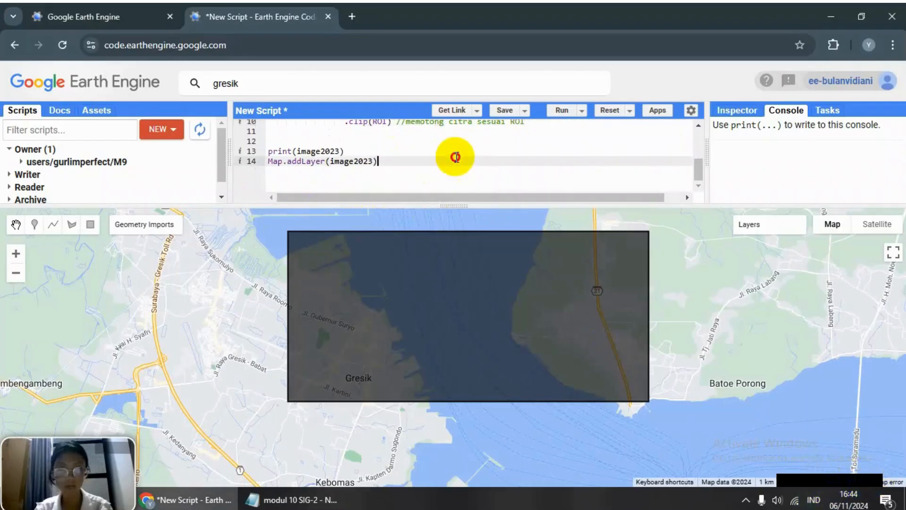
pyautogui.click(457, 150)
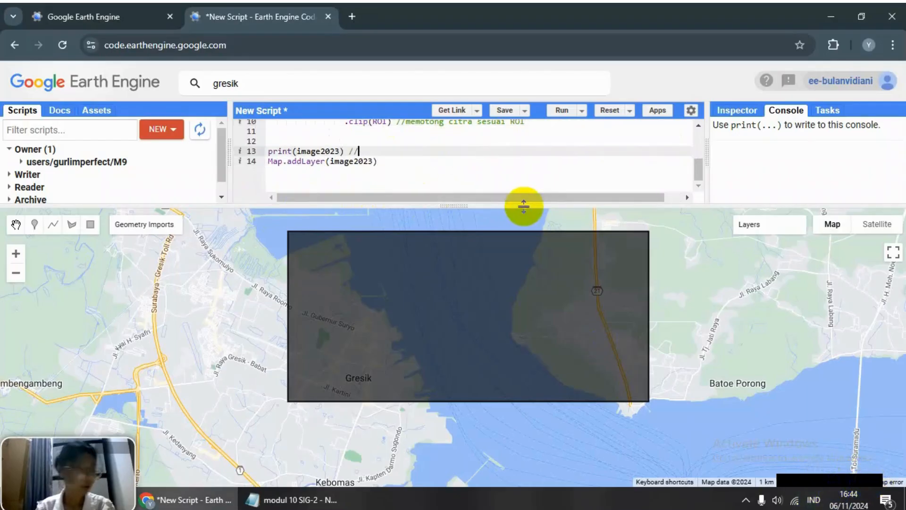
pyautogui.write('//untu')
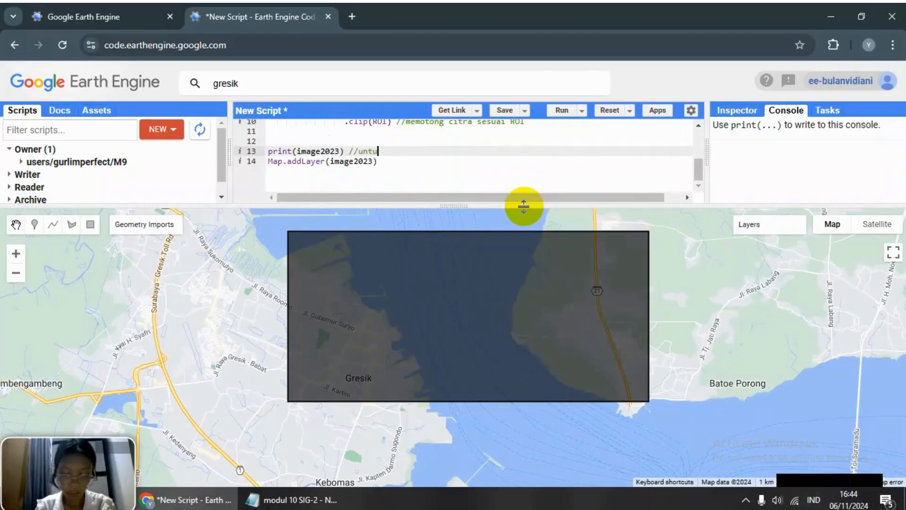
pyautogui.write('k melihat ban')
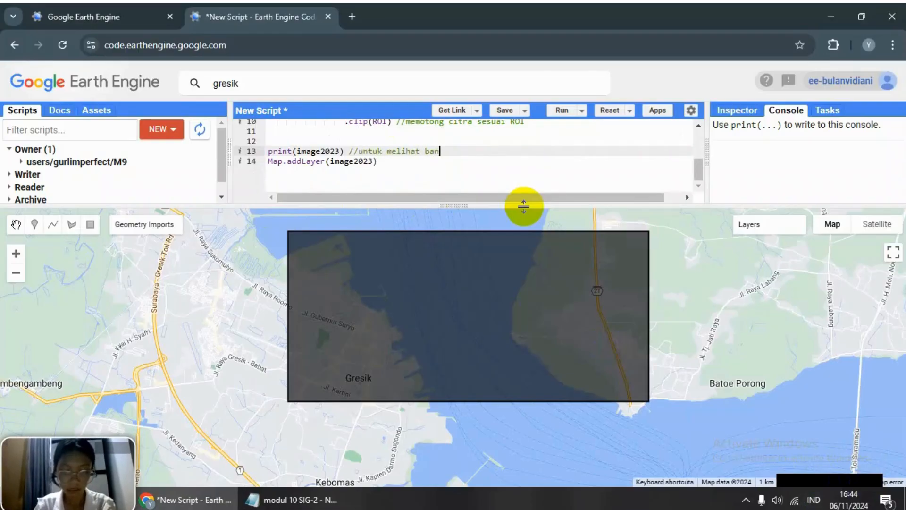
pyautogui.write('d pada citra yang d')
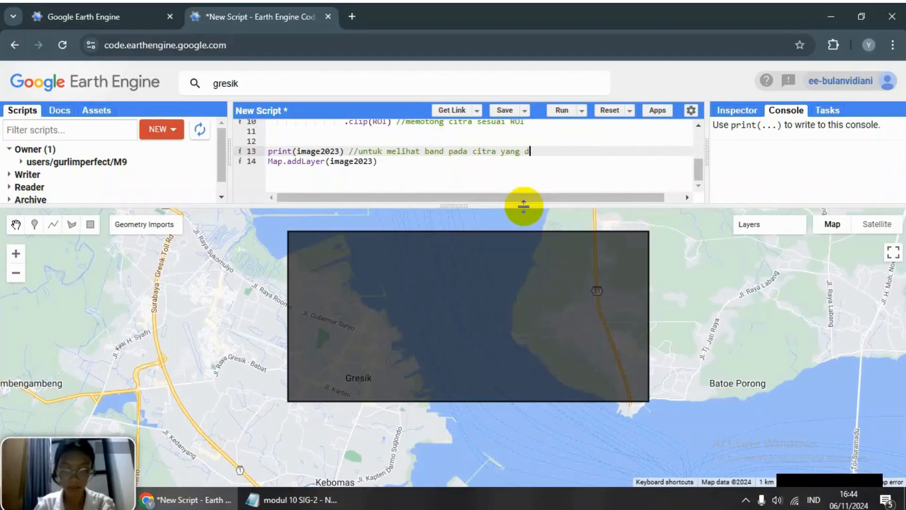
pyautogui.write('ipanggil')
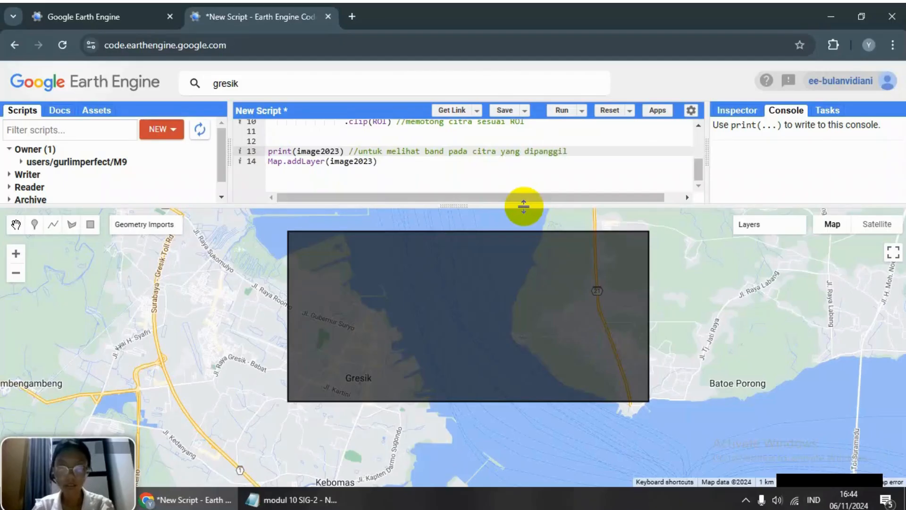
# Step: Append the comment "//untuk menampilkan citra pada peta" to the Map.addLayer(image2023) line and run the script
pyautogui.click(491, 163)
pyautogui.write('//')
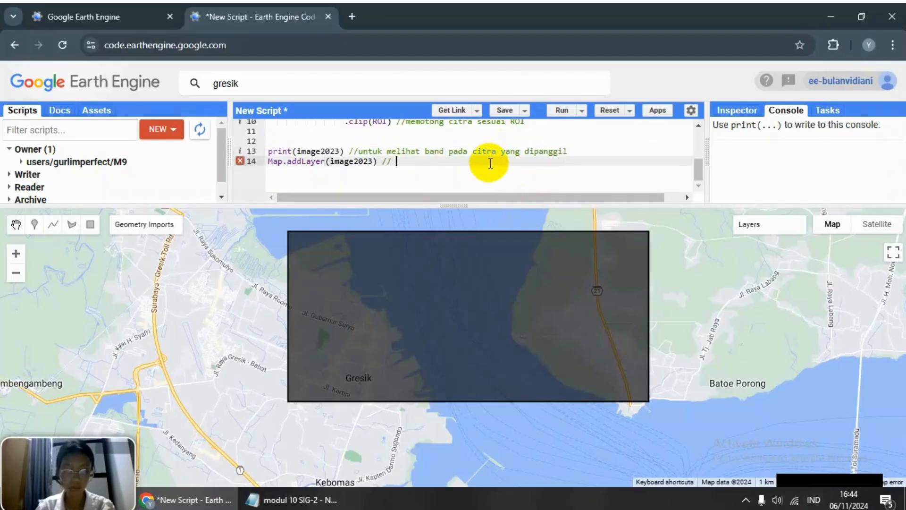
pyautogui.press('BackSpace')
pyautogui.write('untuk menam')
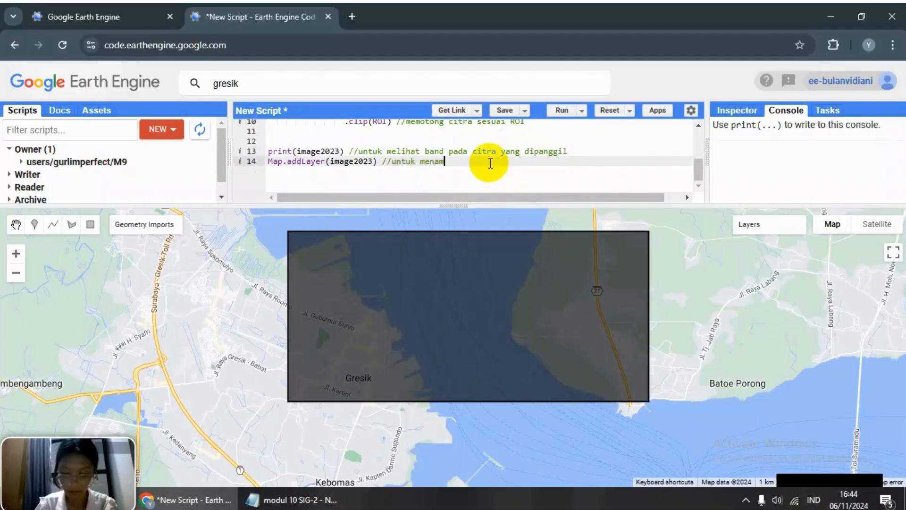
pyautogui.write('pilkan')
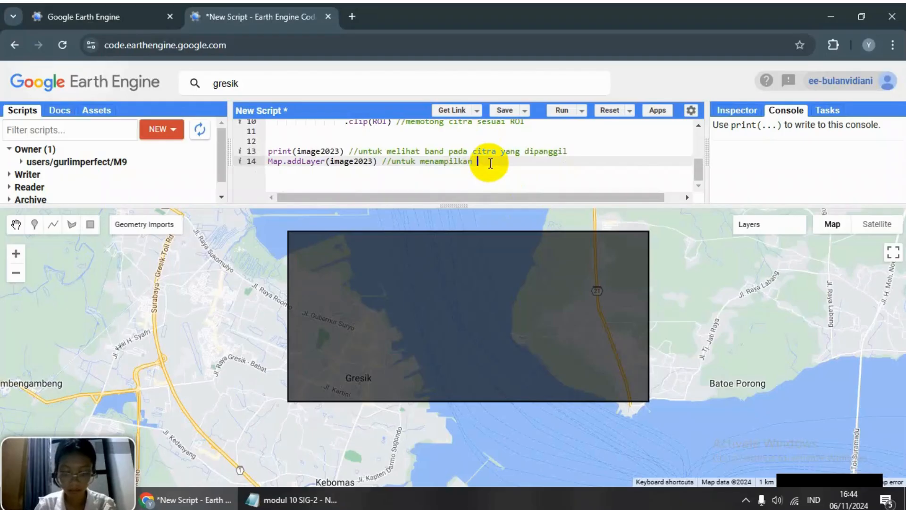
pyautogui.write(' citra pada peta')
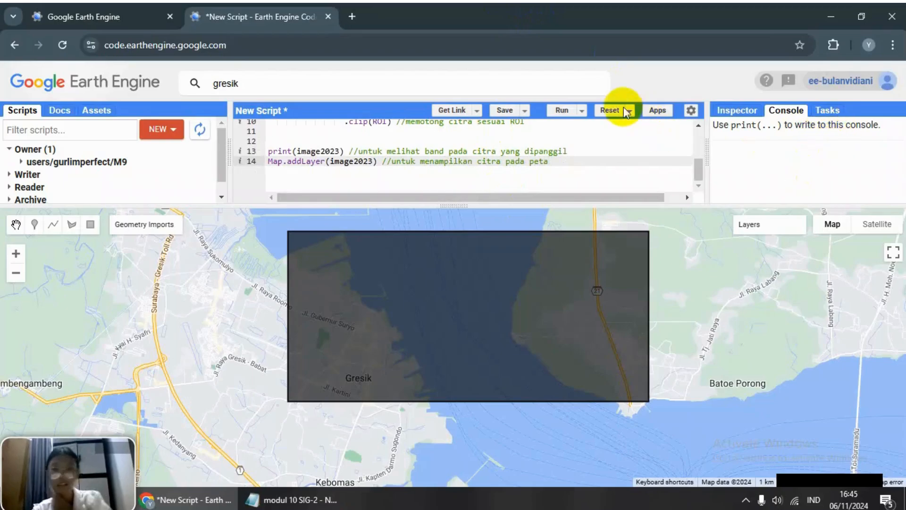
pyautogui.click(554, 116)
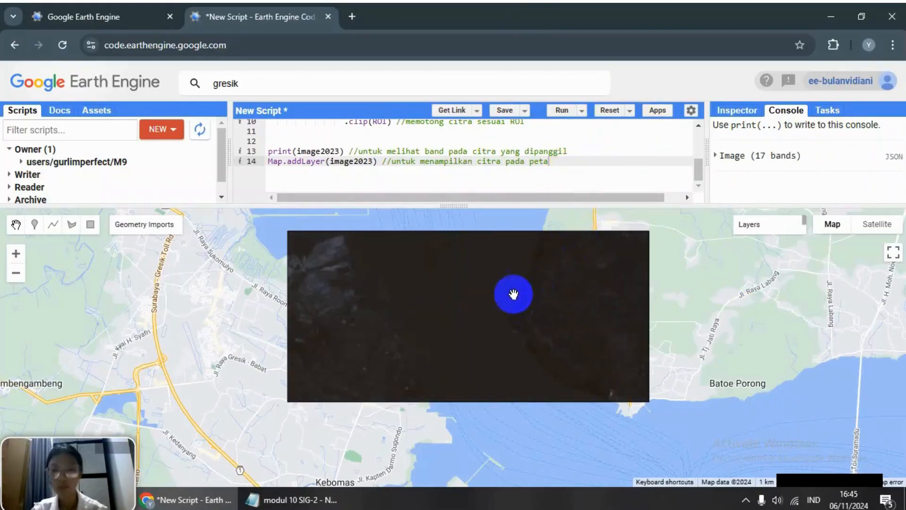
# Step: Set the RGB visualization bands of Layer 2 to B4, B3 and B2
pyautogui.moveTo(743, 234)
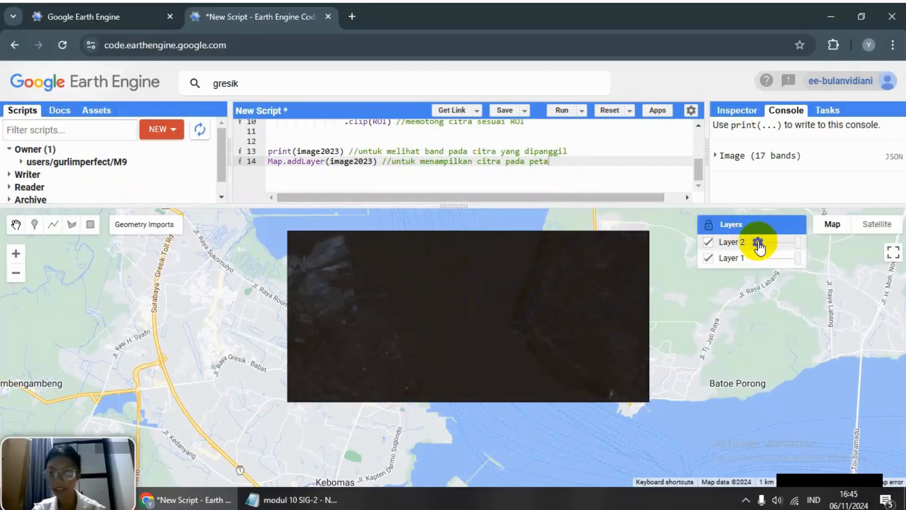
pyautogui.click(757, 242)
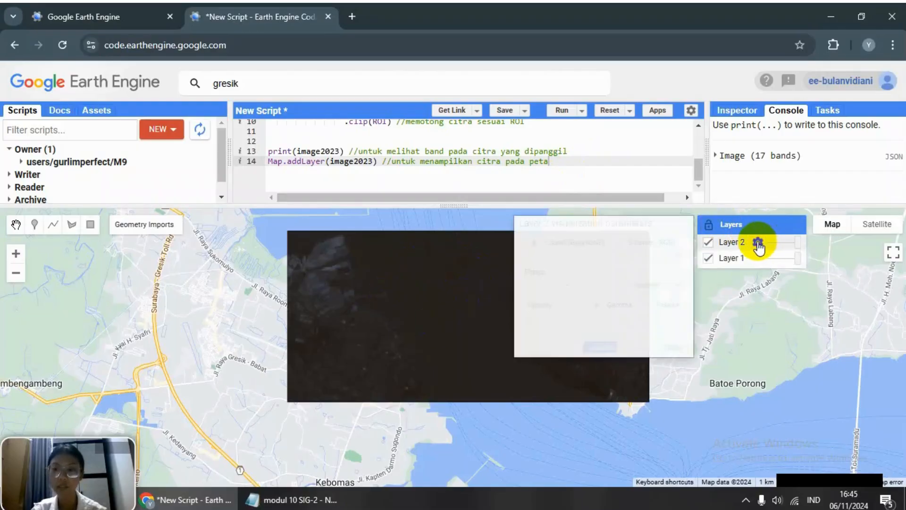
pyautogui.click(548, 256)
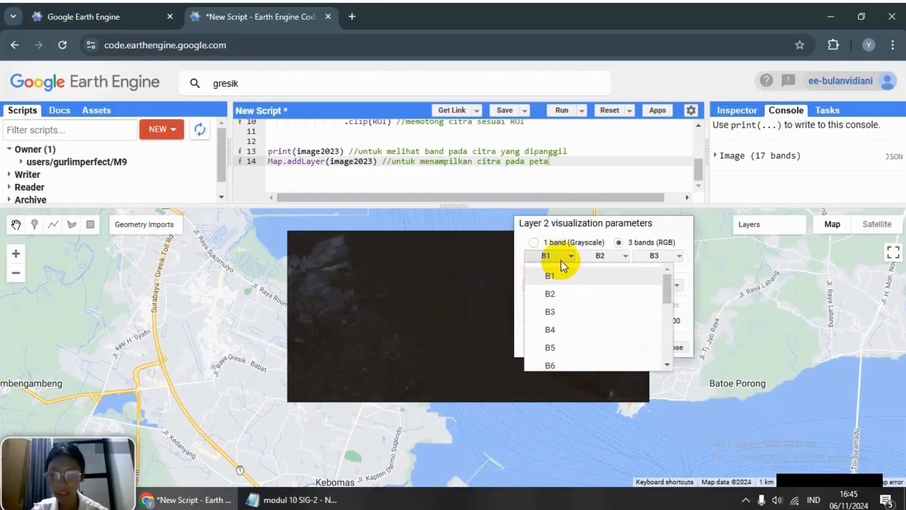
pyautogui.click(550, 330)
pyautogui.click(590, 255)
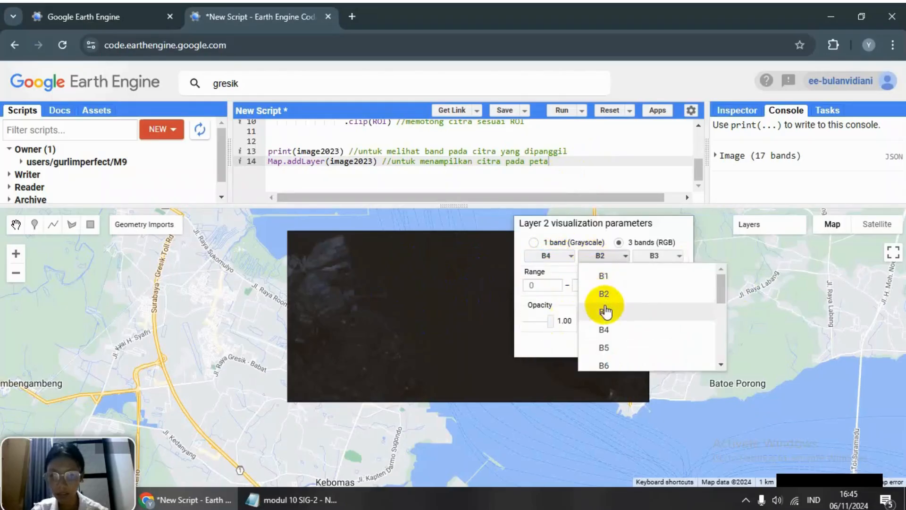
pyautogui.click(649, 258)
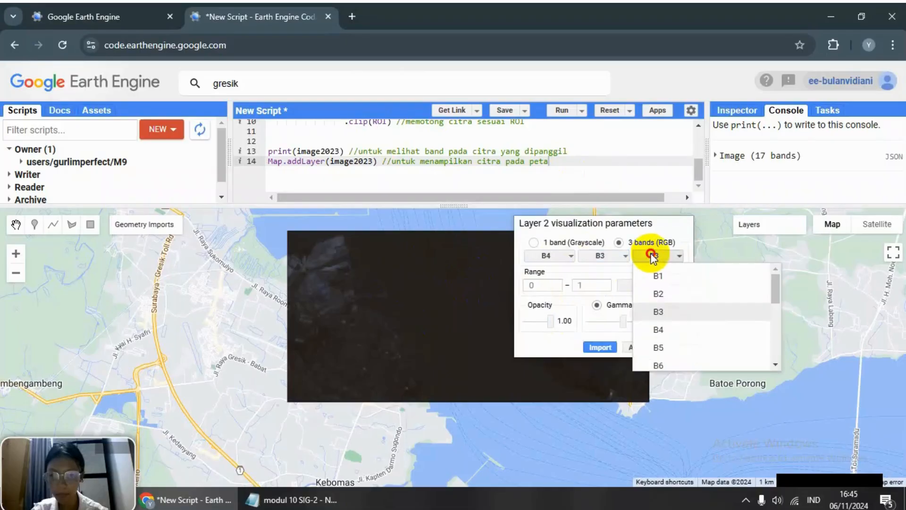
pyautogui.click(653, 294)
# Step: Set Layer 2's range to Stretch: 100%, import the visualization parameters into the script and apply them to the layer
pyautogui.click(675, 286)
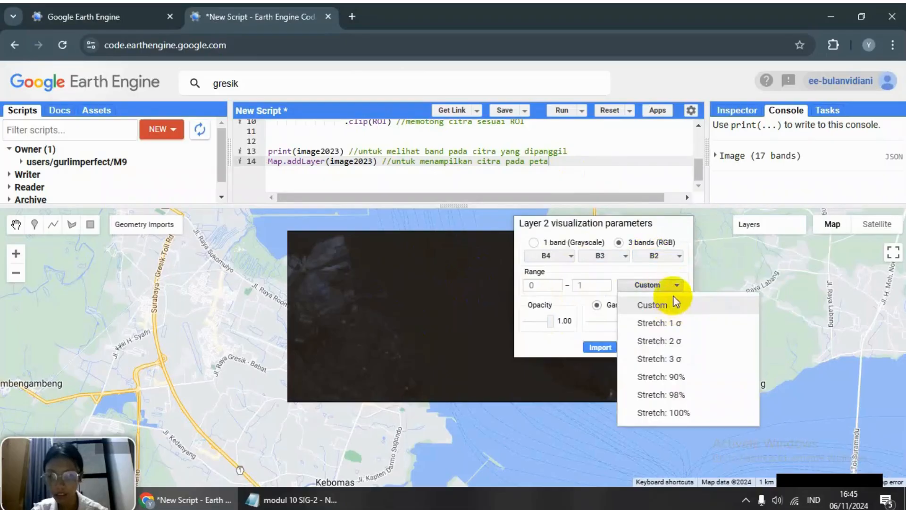
pyautogui.click(667, 408)
pyautogui.click(588, 347)
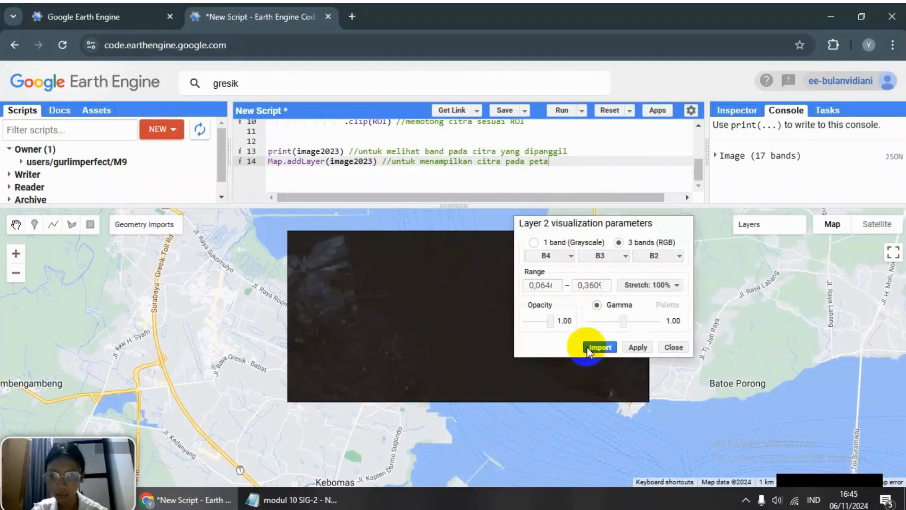
pyautogui.click(639, 347)
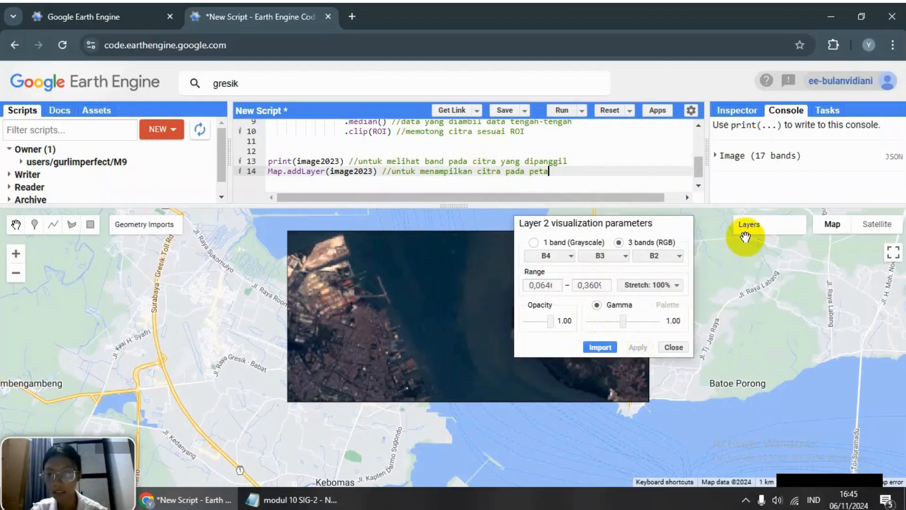
pyautogui.click(674, 348)
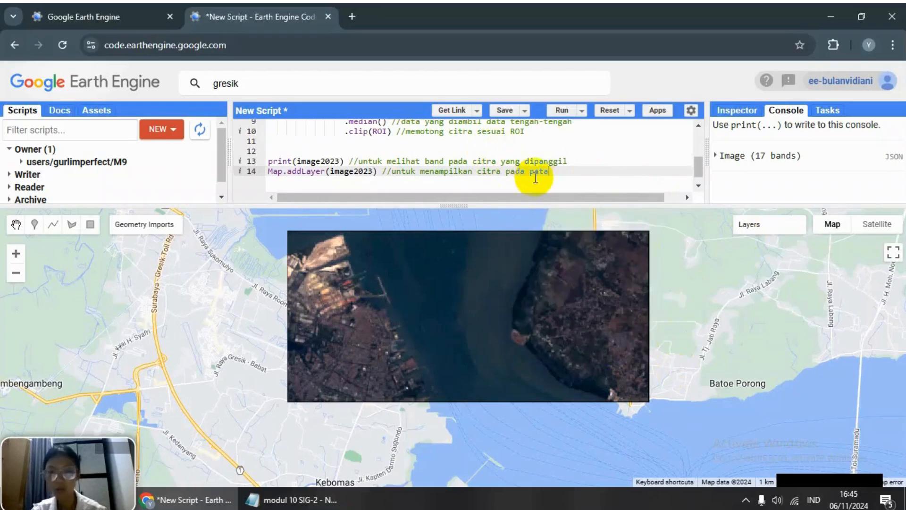
# Step: Switch to the "modul 10 SIG-2" Notepad file and copy ",imageVisParam, 'true color 2023'" from its Map.addLayer line
pyautogui.moveTo(746, 226)
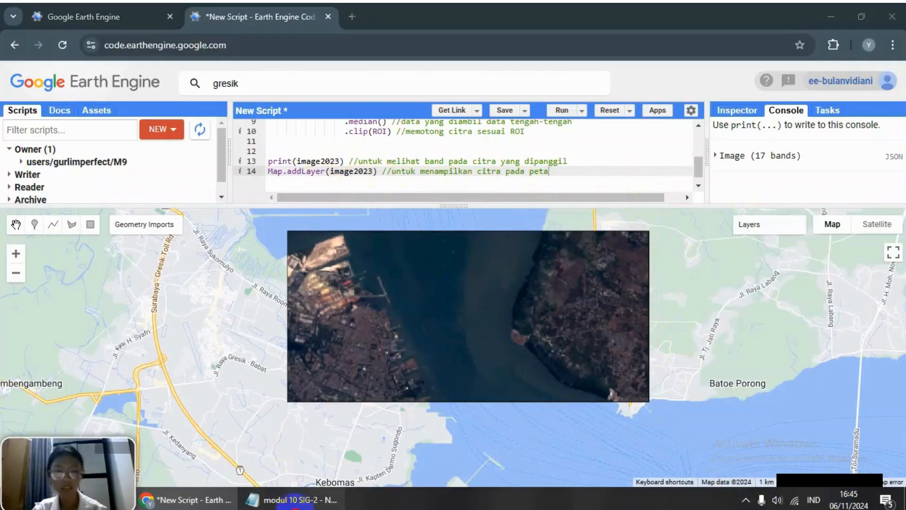
pyautogui.click(289, 499)
pyautogui.click(735, 258)
pyautogui.scroll(-1, 731, 310)
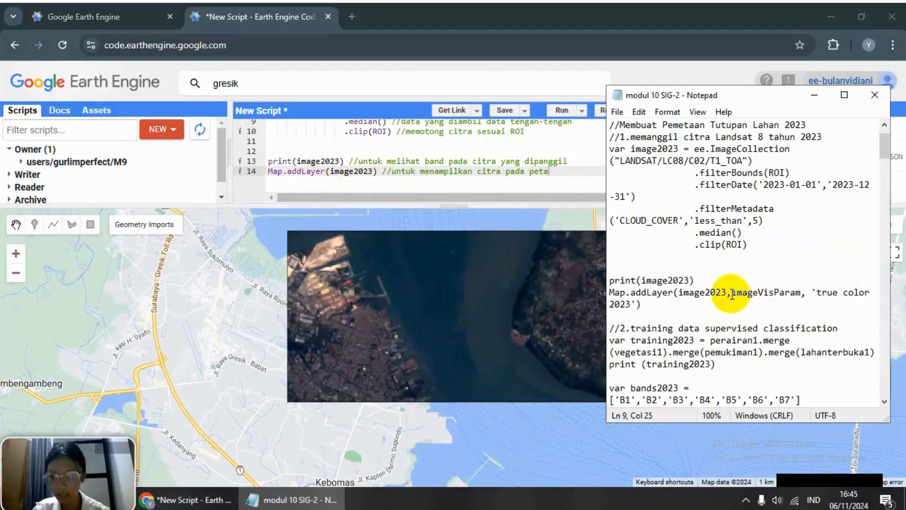
pyautogui.moveTo(732, 292); pyautogui.dragTo(641, 303)
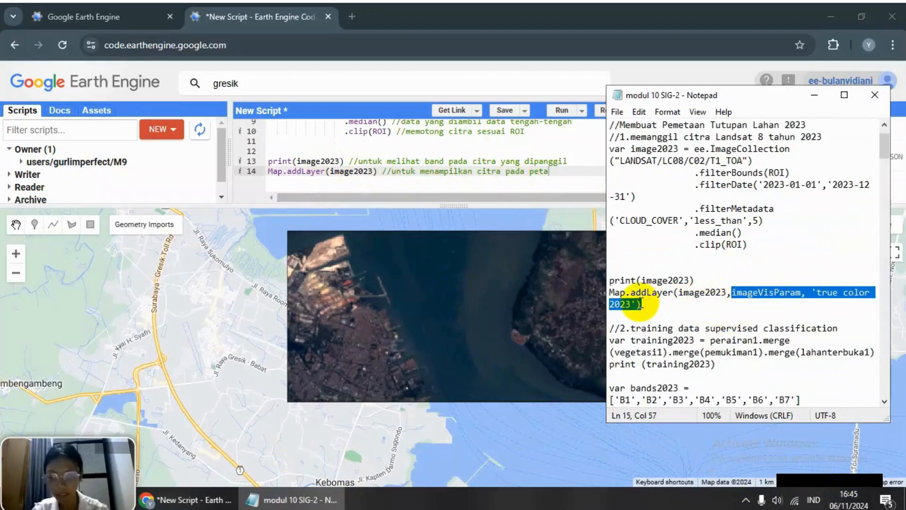
pyautogui.click(638, 303)
pyautogui.keyDown('shift'); pyautogui.click(727, 291); pyautogui.keyUp('shift')
pyautogui.hotkey('ctrl', 'c')
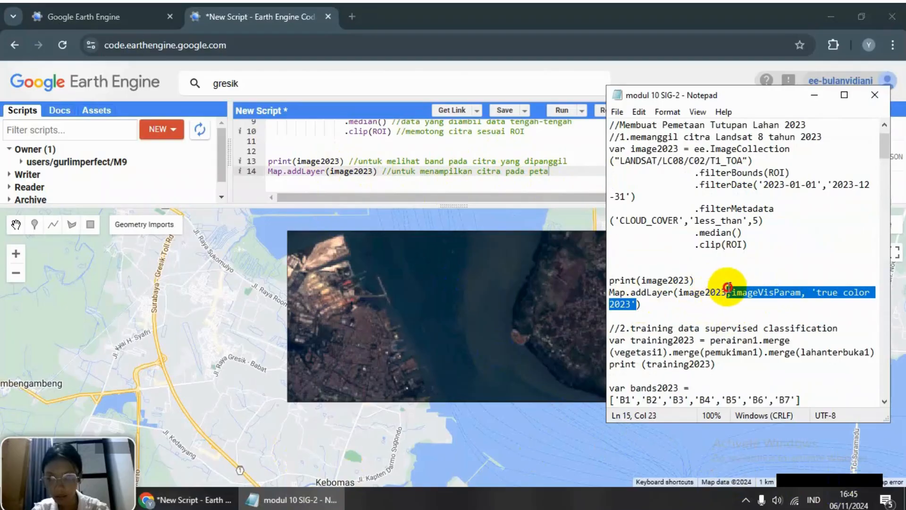
# Step: Back in the Earth Engine script, insert ",imageVisParam, 'true color 2023'" after image2023 in Map.addLayer and rerun the script
pyautogui.click(423, 178)
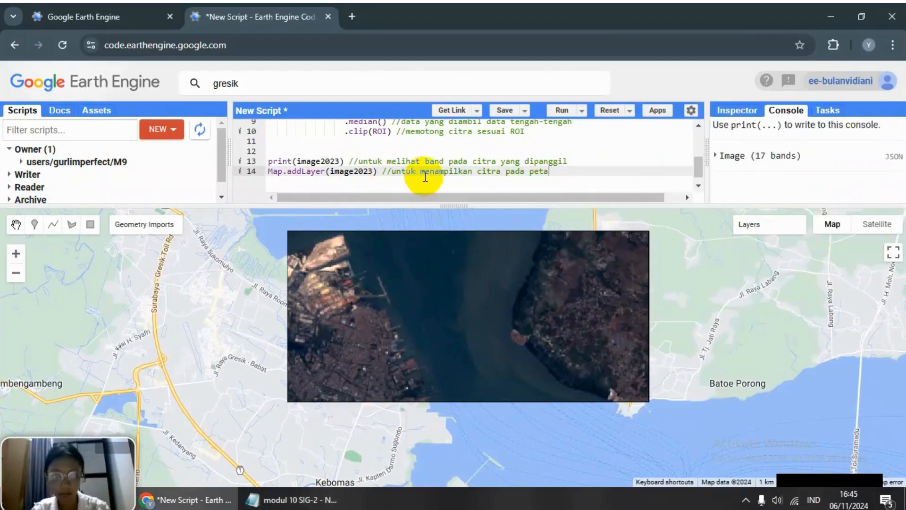
pyautogui.click(372, 171)
pyautogui.hotkey('ctrl', 'v')
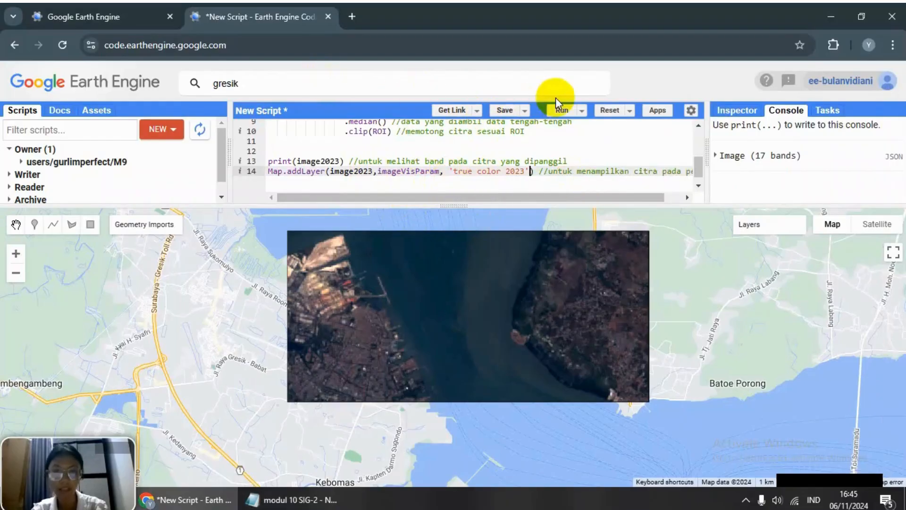
pyautogui.click(560, 110)
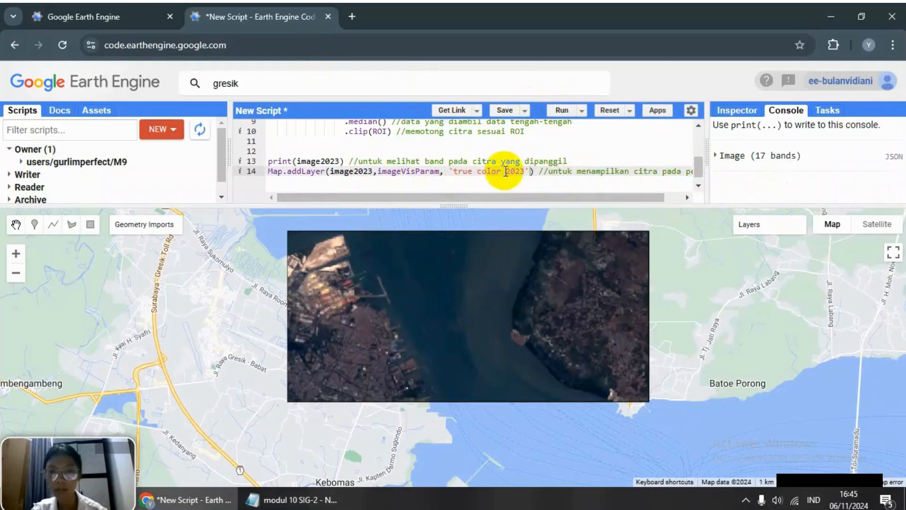
pyautogui.moveTo(769, 229)
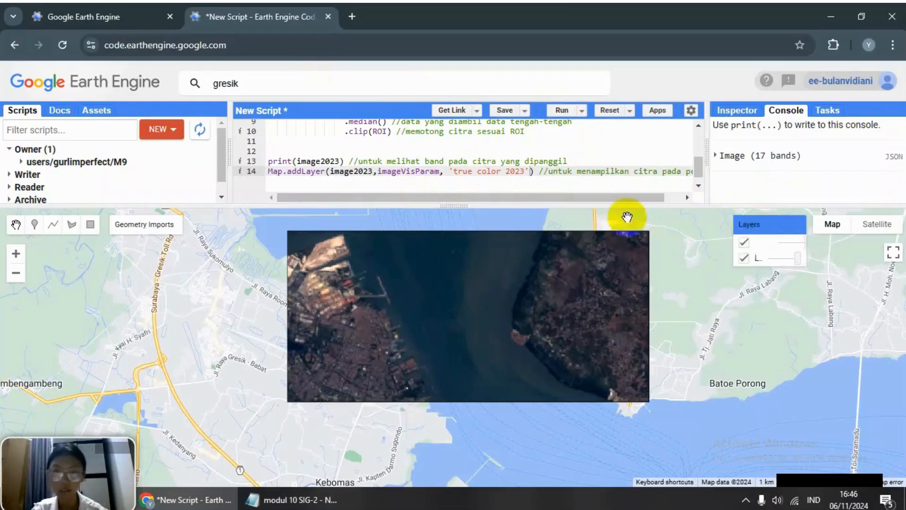
# Step: Below the Map.addLayer line, leave a blank line and add the heading comment "//2. training data supervised classification", as in the Notepad file
pyautogui.click(664, 185)
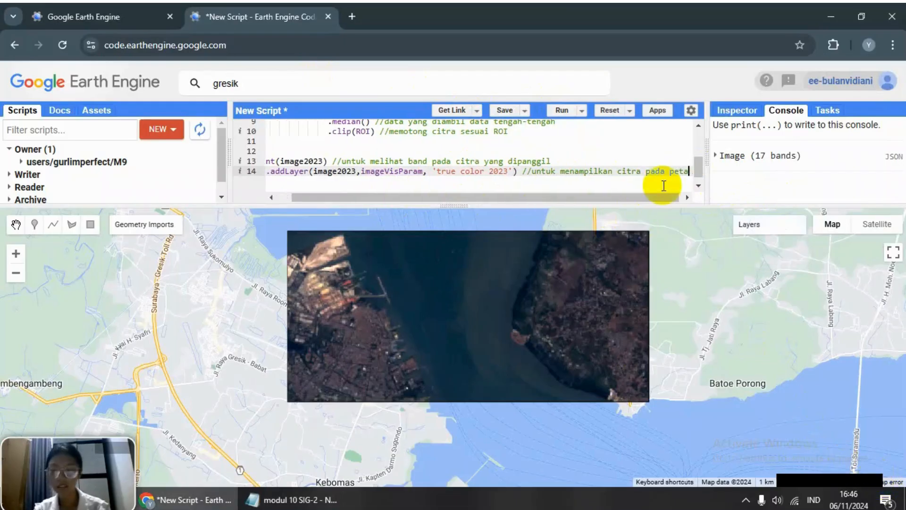
pyautogui.press('Return')
pyautogui.press('Return')
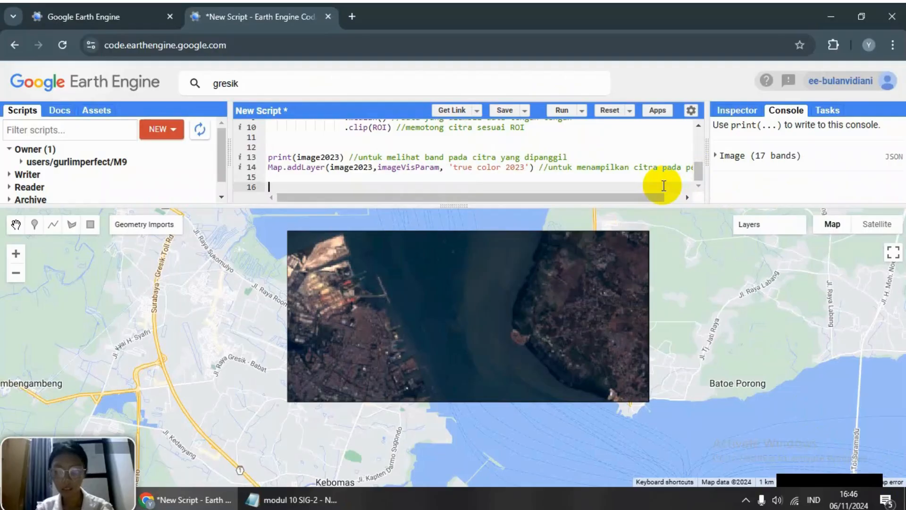
pyautogui.write('//')
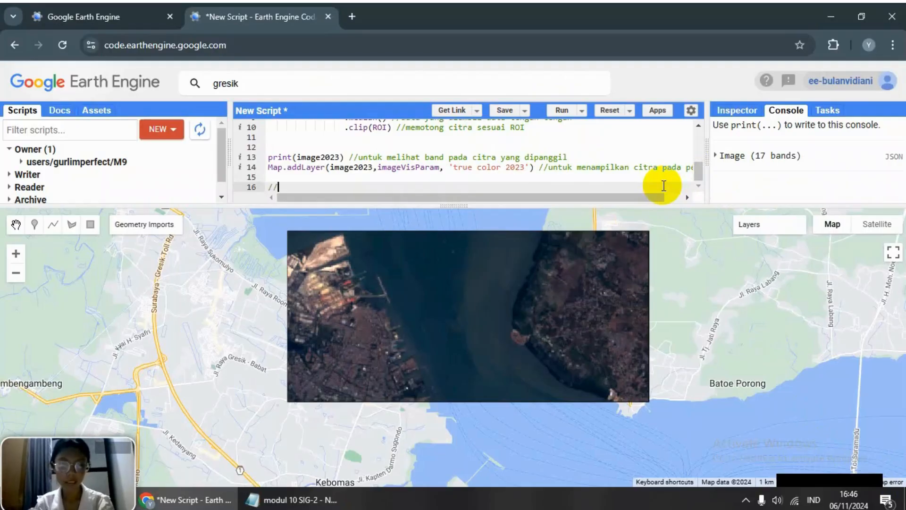
pyautogui.write('2')
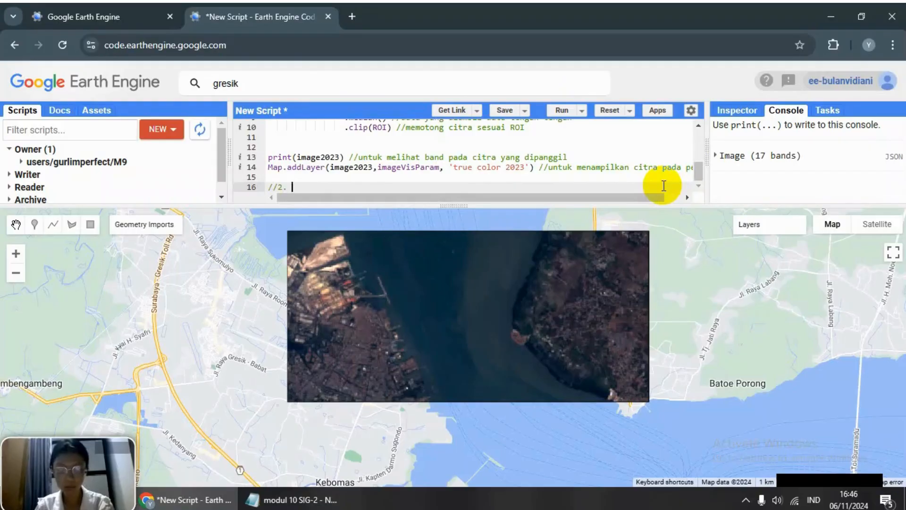
pyautogui.write('.')
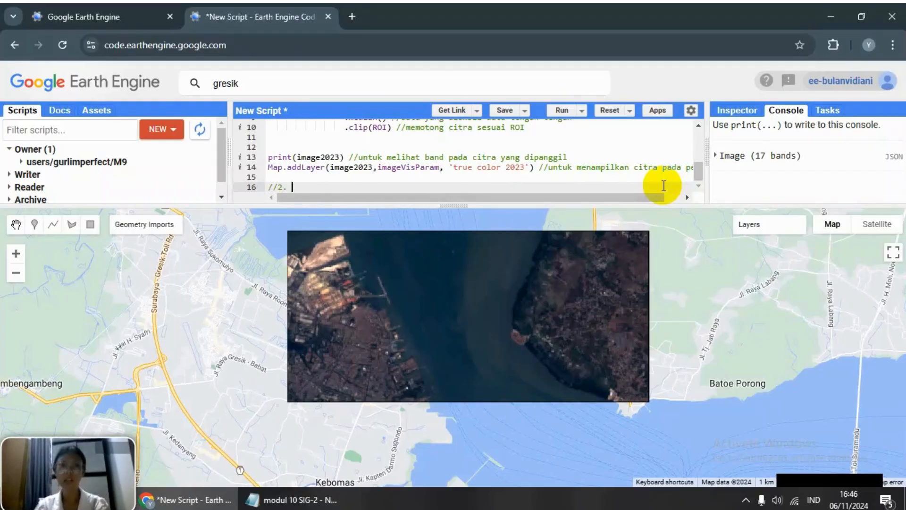
pyautogui.click(288, 503)
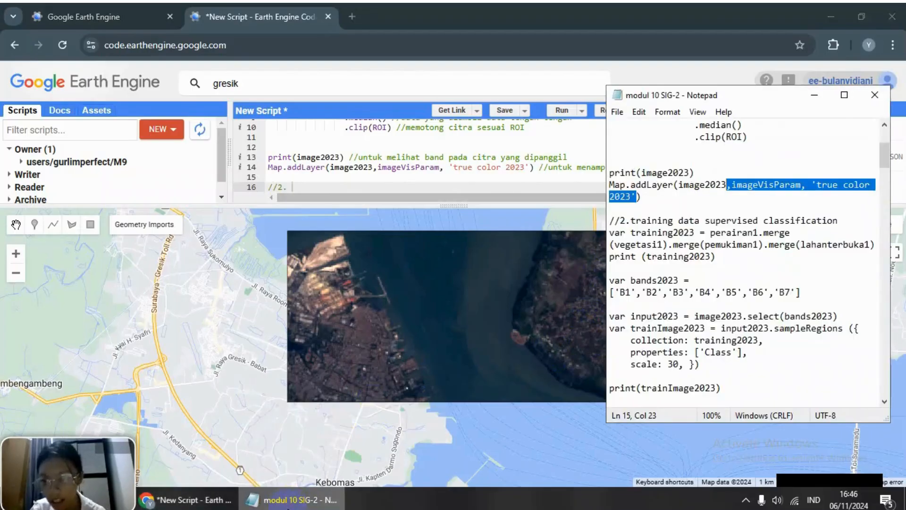
pyautogui.click(289, 503)
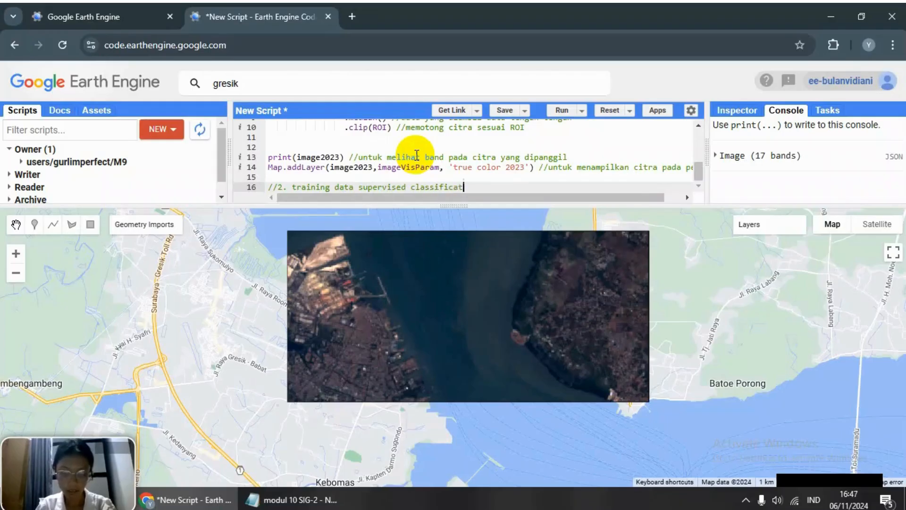
pyautogui.press('Return')
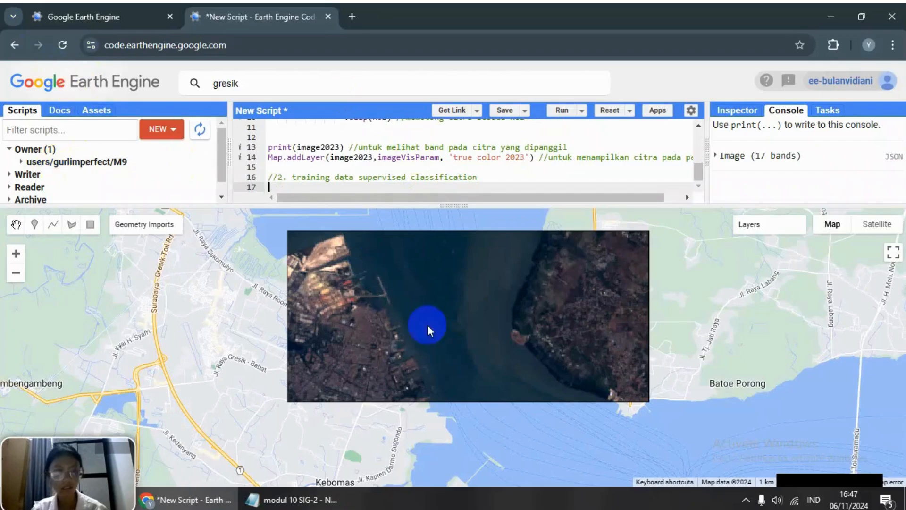
# Step: Check the Notepad code, then insert the comment "//training titik sampel" on its own line above the "//2." heading
pyautogui.click(343, 504)
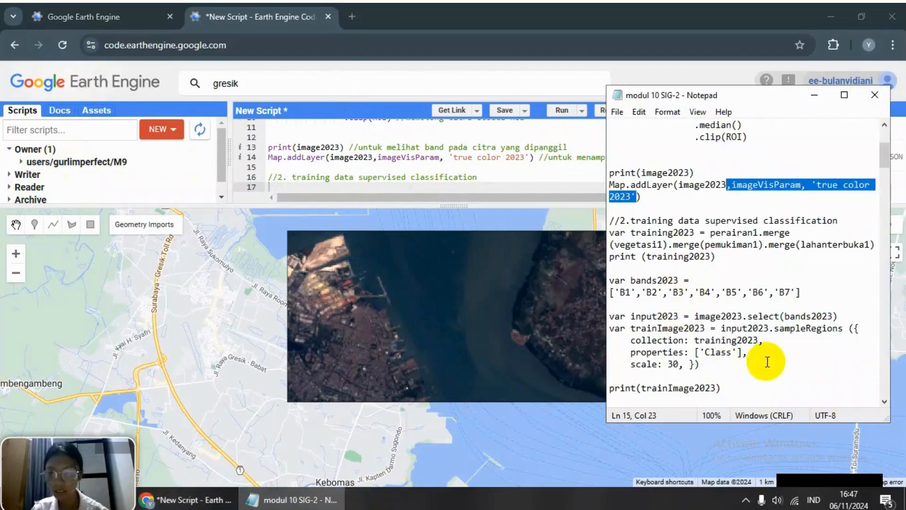
pyautogui.click(813, 96)
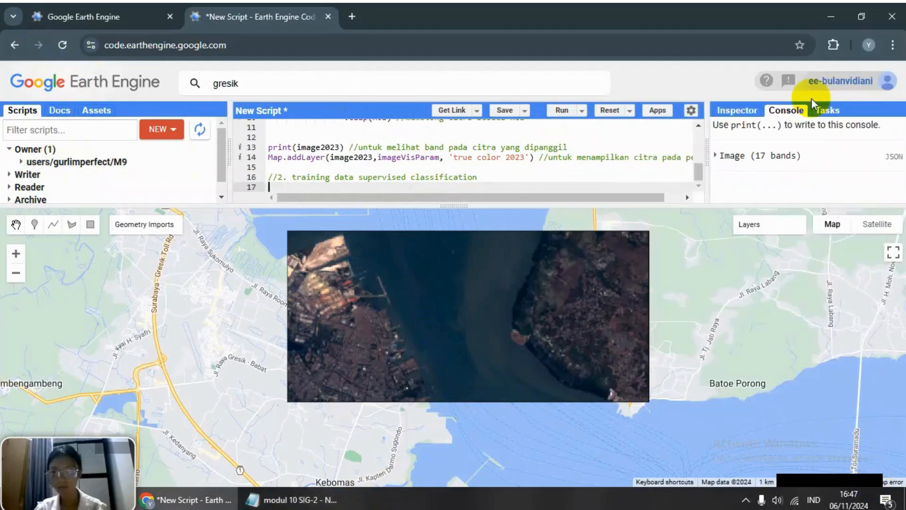
pyautogui.press('Up')
pyautogui.press('Return')
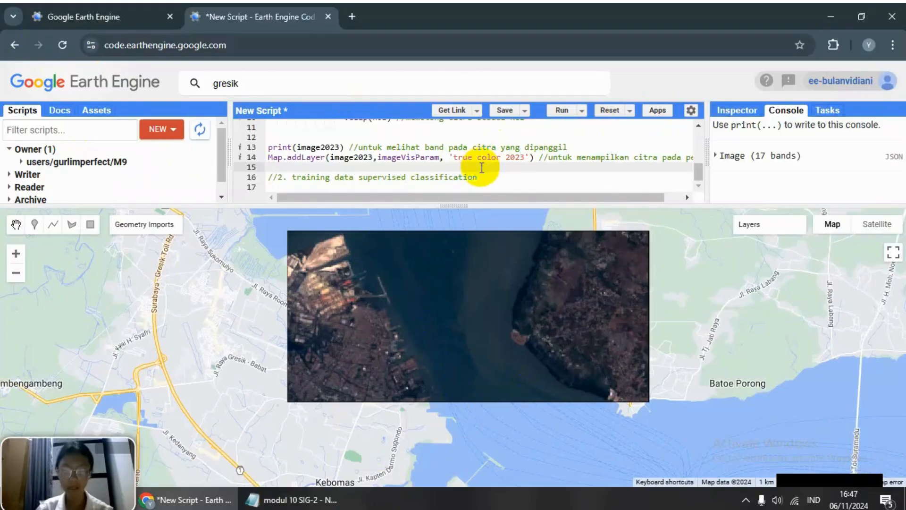
pyautogui.press('Up')
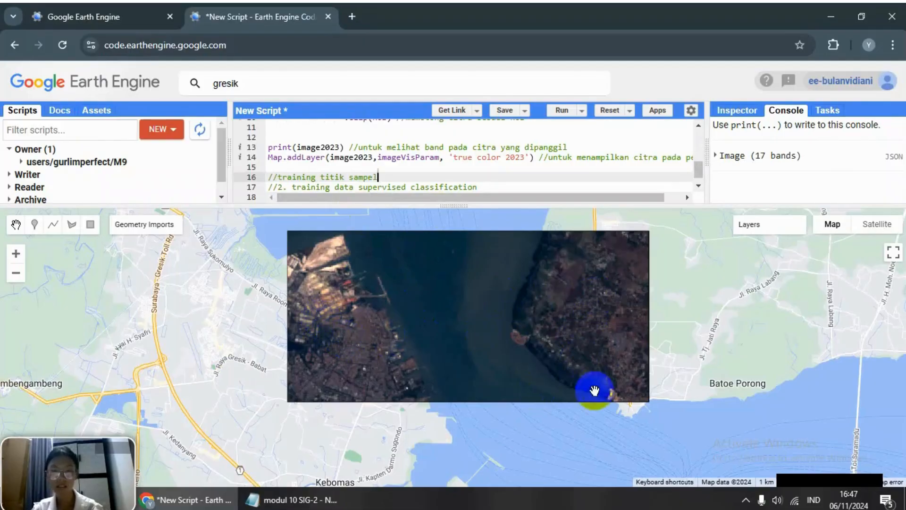
pyautogui.moveTo(144, 225)
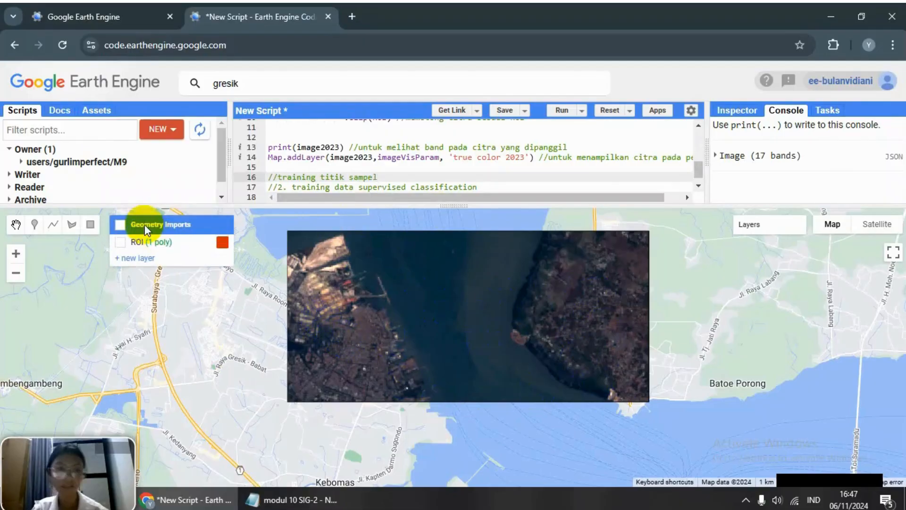
# Step: Add a new geometry layer, name it "perairan1" and set it to import as a FeatureCollection
pyautogui.click(126, 259)
pyautogui.click(186, 258)
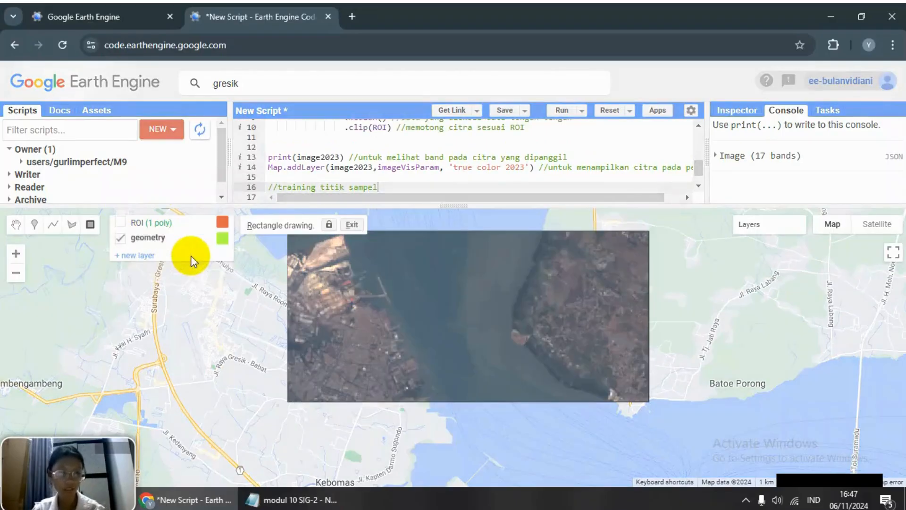
pyautogui.doubleClick(344, 221)
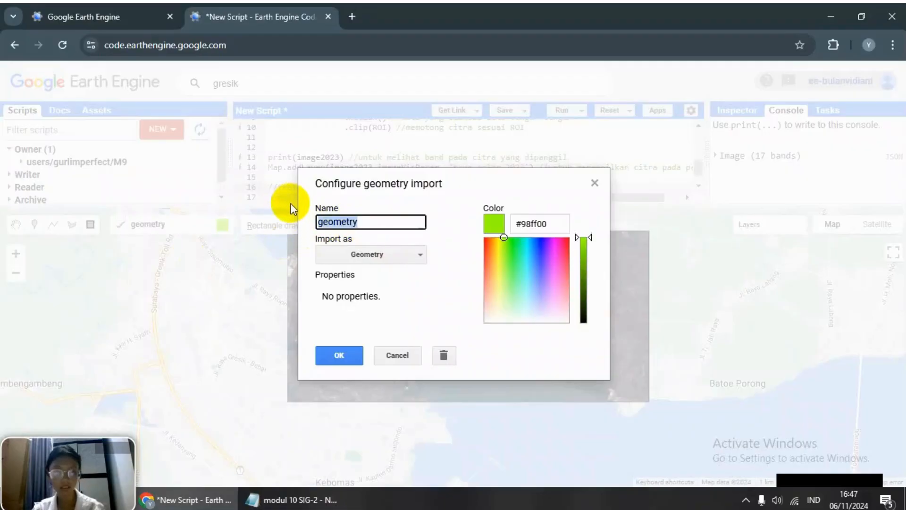
pyautogui.write('perairan1')
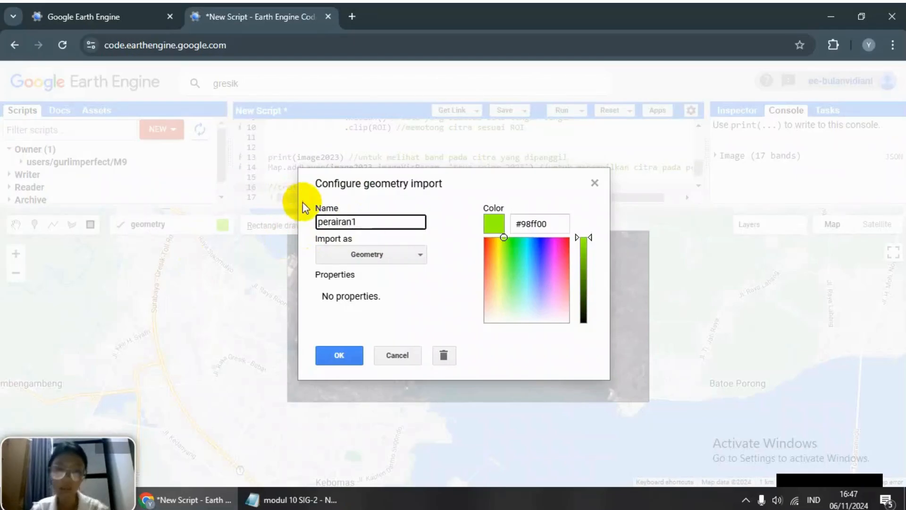
pyautogui.click(373, 254)
pyautogui.click(384, 314)
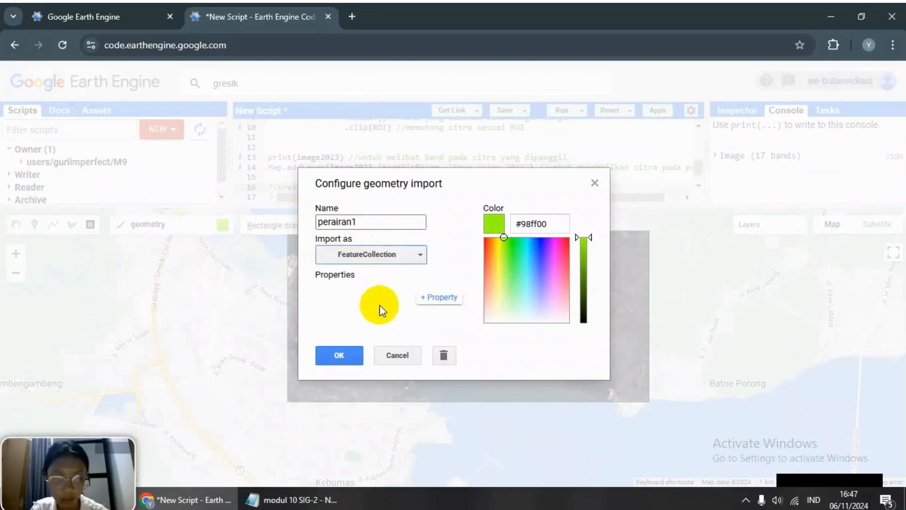
# Step: Give the perairan1 layer a "Class" property with value 0 and the blue colour #2f30ff, and apply the configuration
pyautogui.click(432, 297)
pyautogui.click(359, 307)
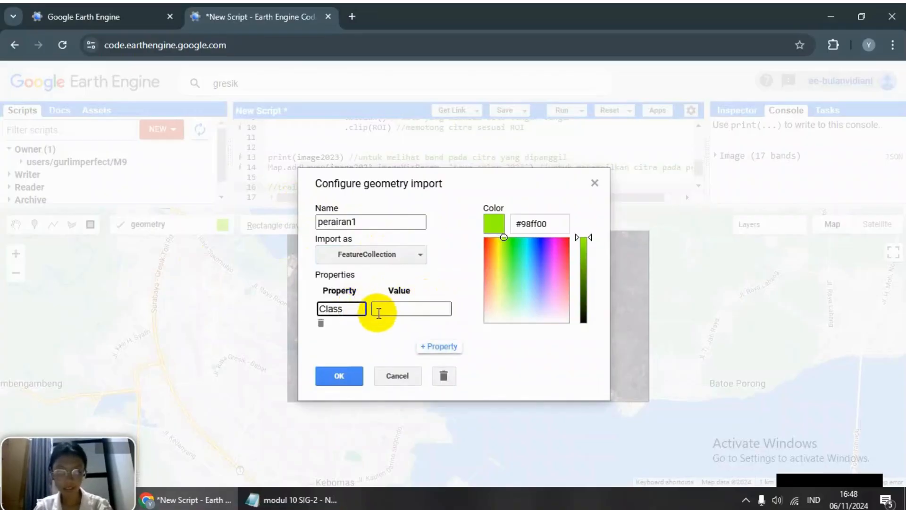
pyautogui.click(378, 310)
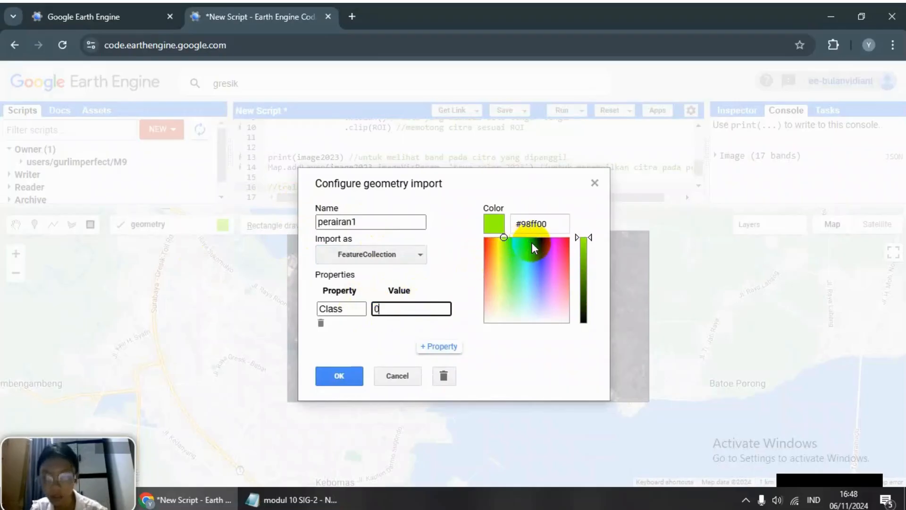
pyautogui.moveTo(534, 245); pyautogui.dragTo(541, 253)
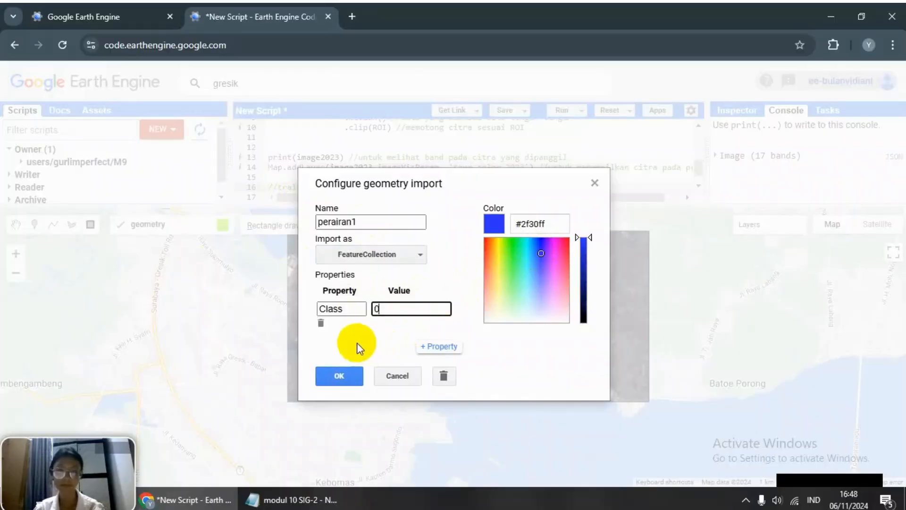
pyautogui.click(352, 378)
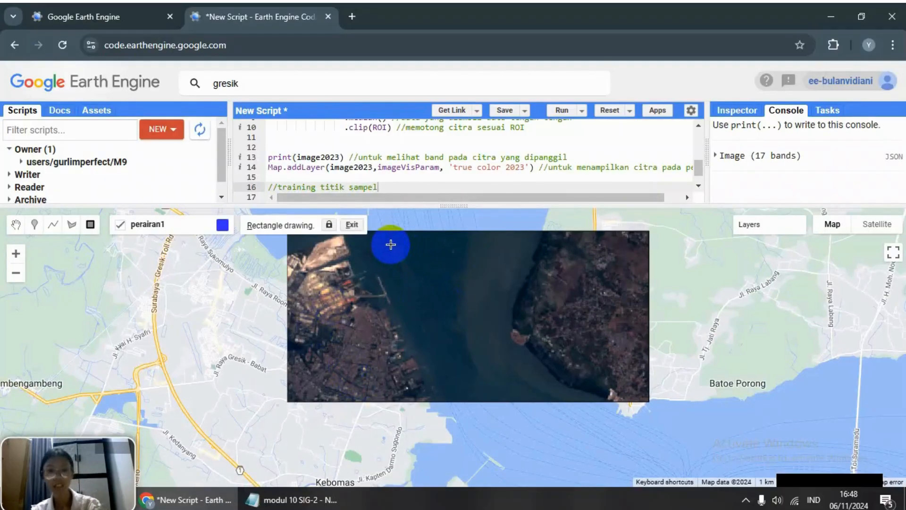
# Step: Place 20 perairan1 sample points spread over the water between the two land areas in the clipped image
pyautogui.moveTo(391, 245)
pyautogui.mouseDown()
pyautogui.moveTo(411, 263)
pyautogui.moveTo(358, 247)
pyautogui.moveTo(98, 234)
pyautogui.mouseUp()
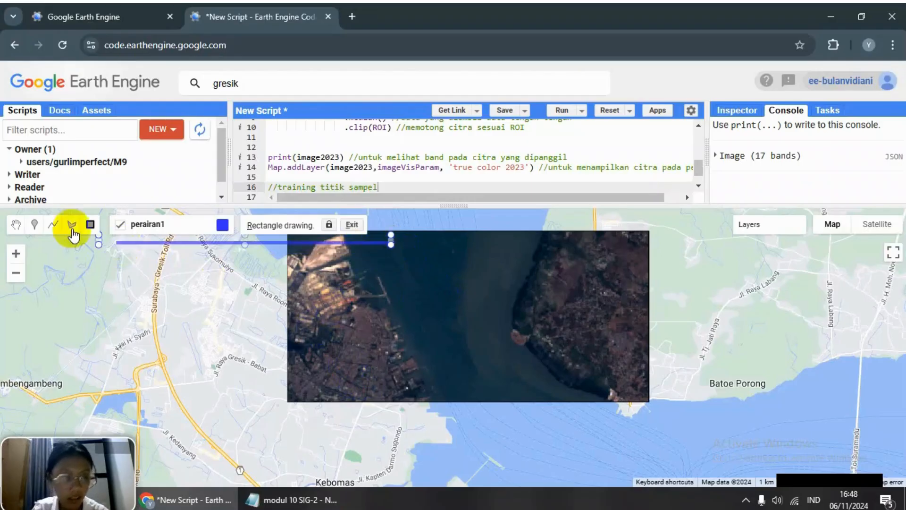
pyautogui.click(34, 224)
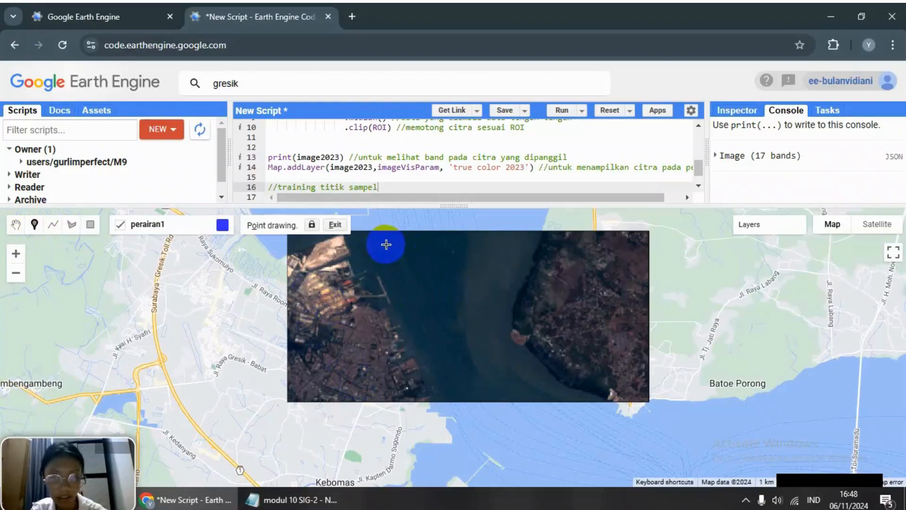
pyautogui.click(432, 263)
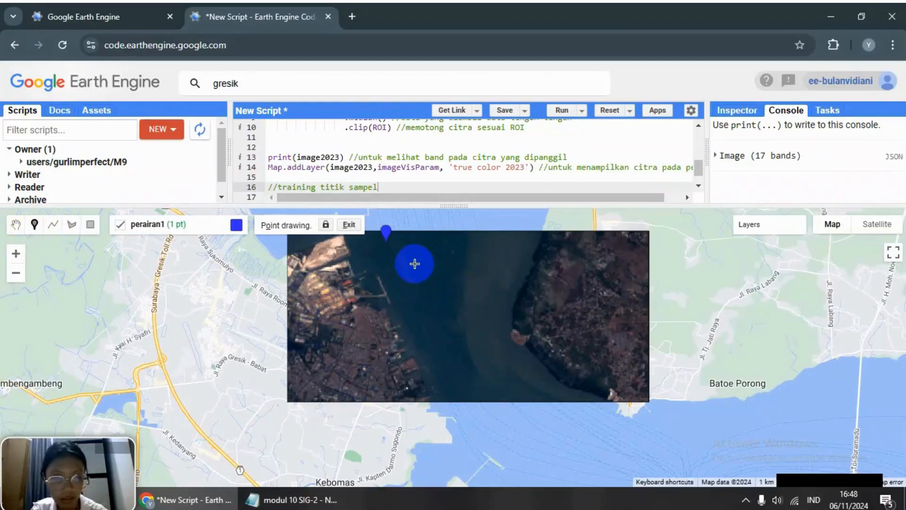
pyautogui.click(415, 243)
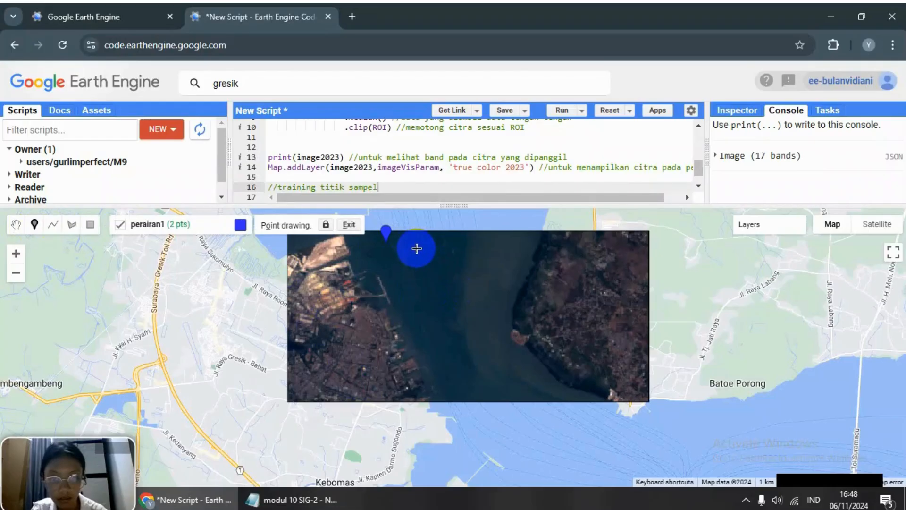
pyautogui.click(449, 244)
pyautogui.click(482, 251)
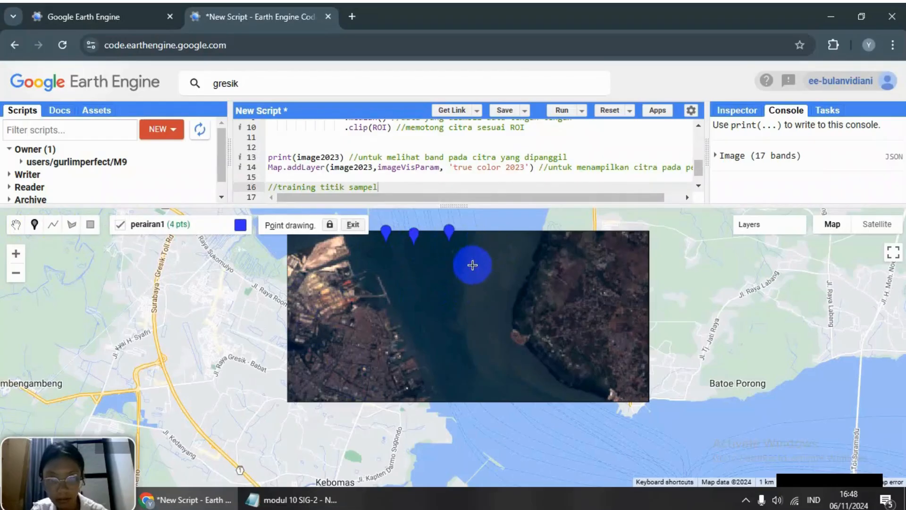
pyautogui.click(502, 266)
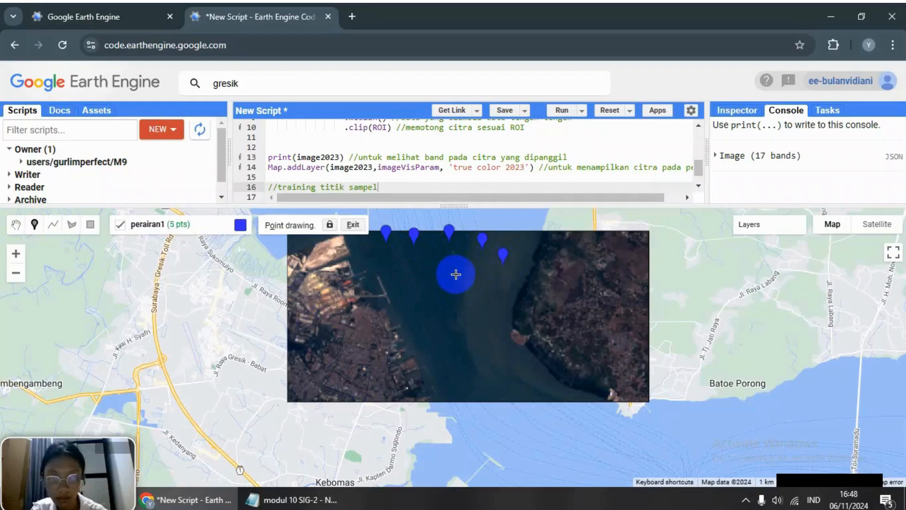
pyautogui.click(456, 271)
pyautogui.click(436, 287)
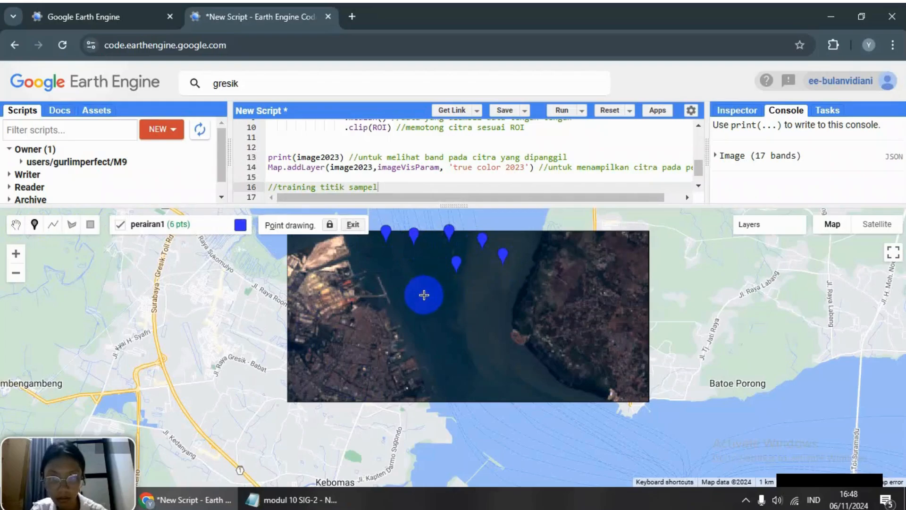
pyautogui.click(422, 303)
pyautogui.click(433, 322)
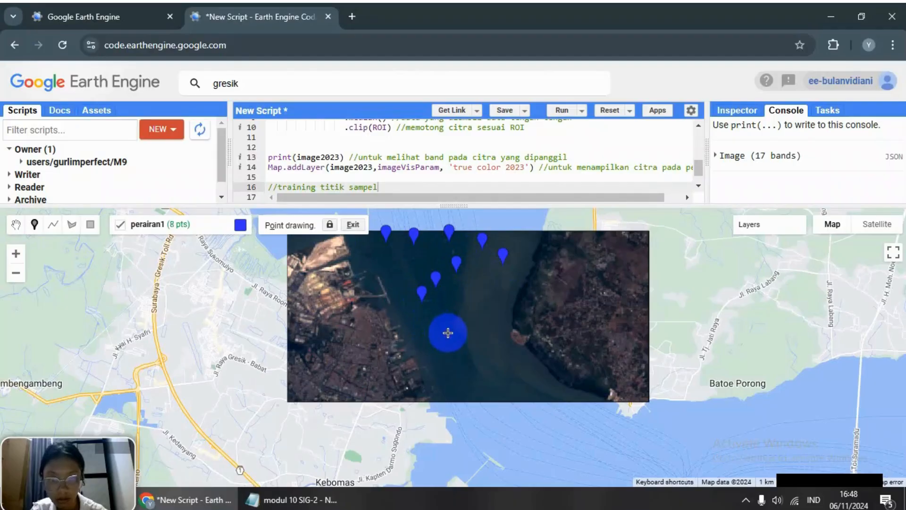
pyautogui.click(457, 335)
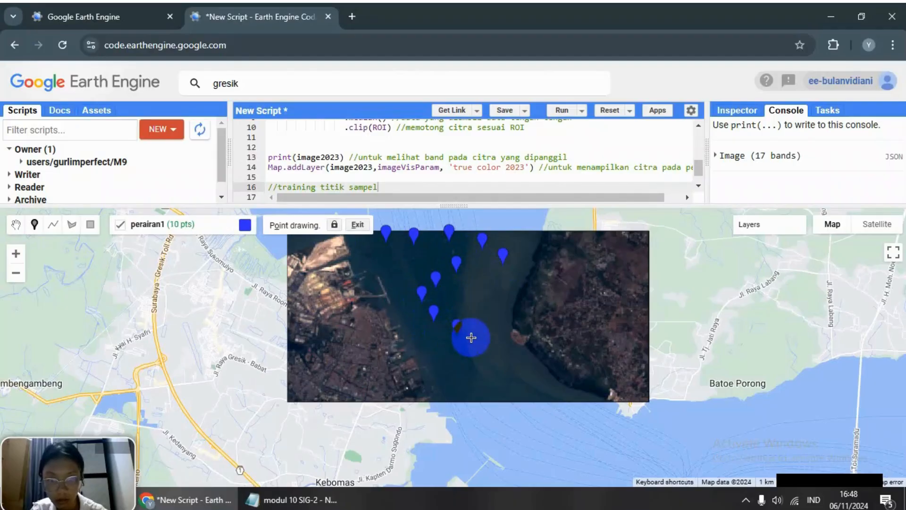
pyautogui.click(502, 342)
pyautogui.click(498, 353)
pyautogui.click(481, 367)
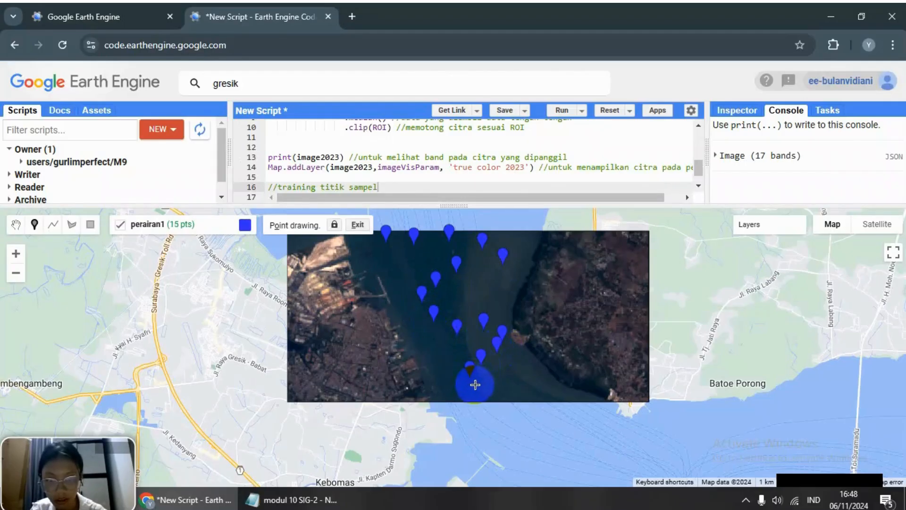
pyautogui.click(476, 385)
pyautogui.click(510, 386)
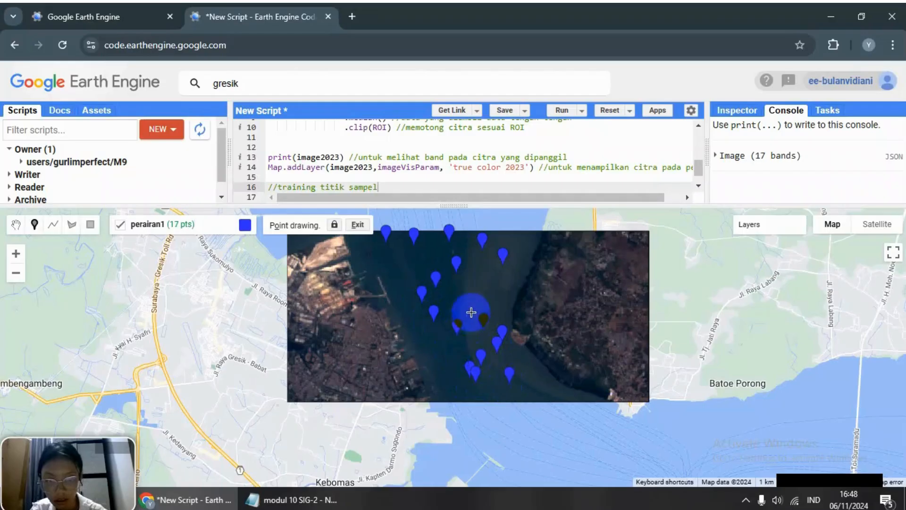
pyautogui.click(481, 292)
pyautogui.click(408, 261)
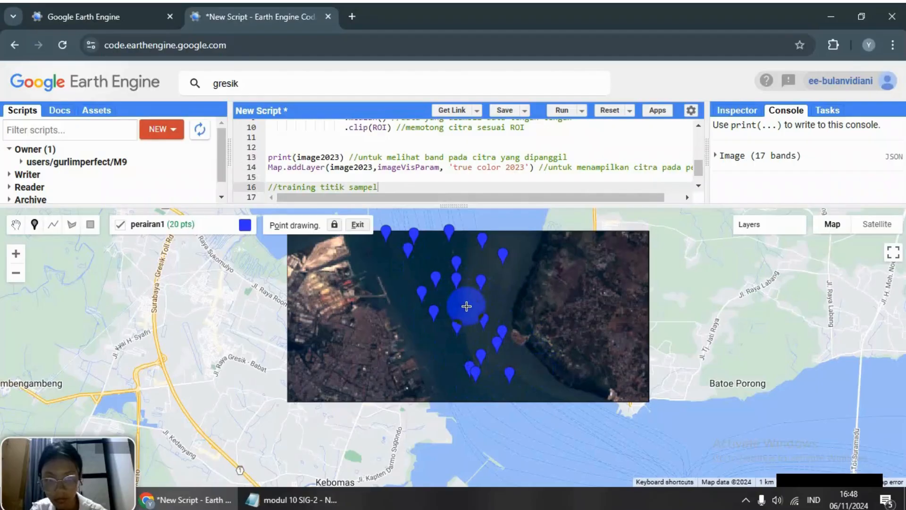
pyautogui.click(457, 293)
# Step: Add another geometry layer, name it "vegetasi1" and set it to import as a FeatureCollection
pyautogui.moveTo(241, 236)
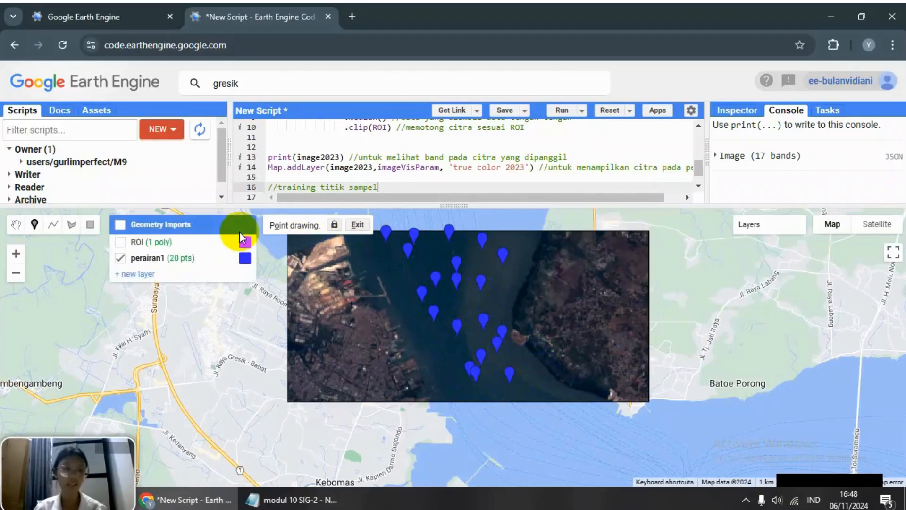
pyautogui.click(146, 273)
pyautogui.click(207, 274)
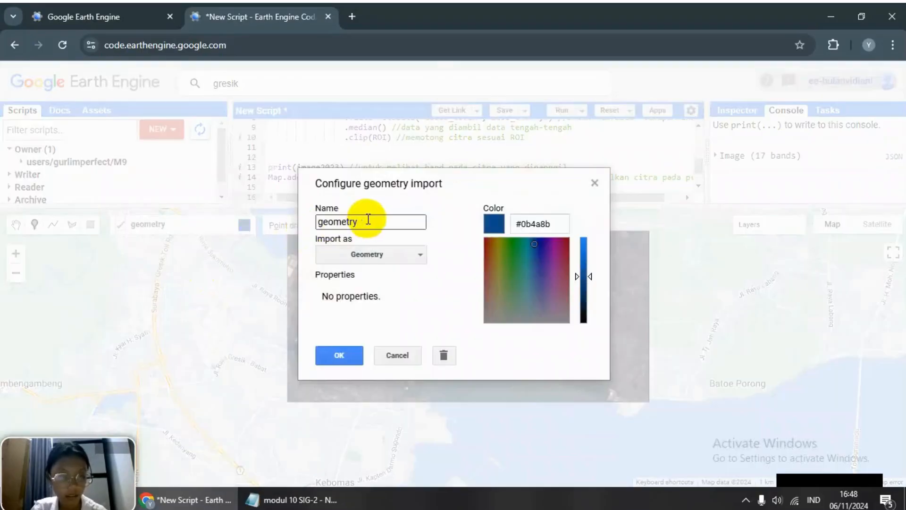
pyautogui.doubleClick(371, 218)
pyautogui.press('BackSpace')
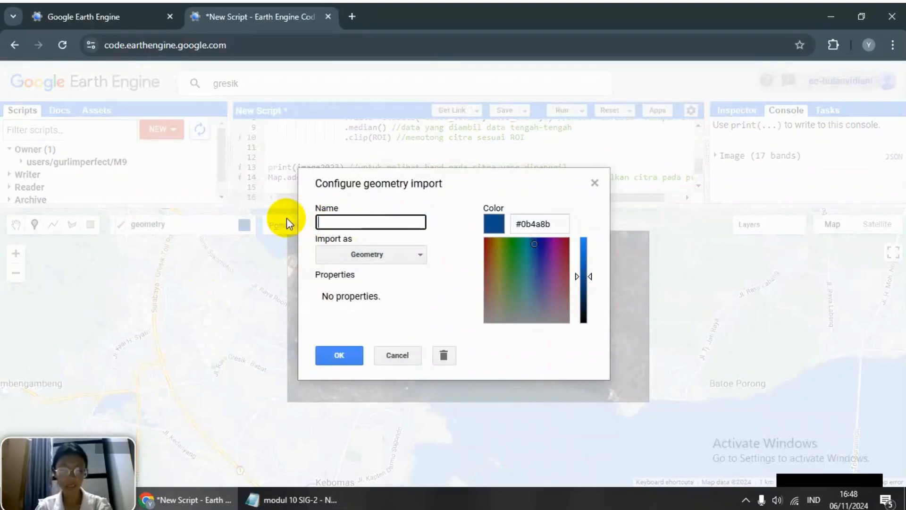
pyautogui.write('vegetasi1')
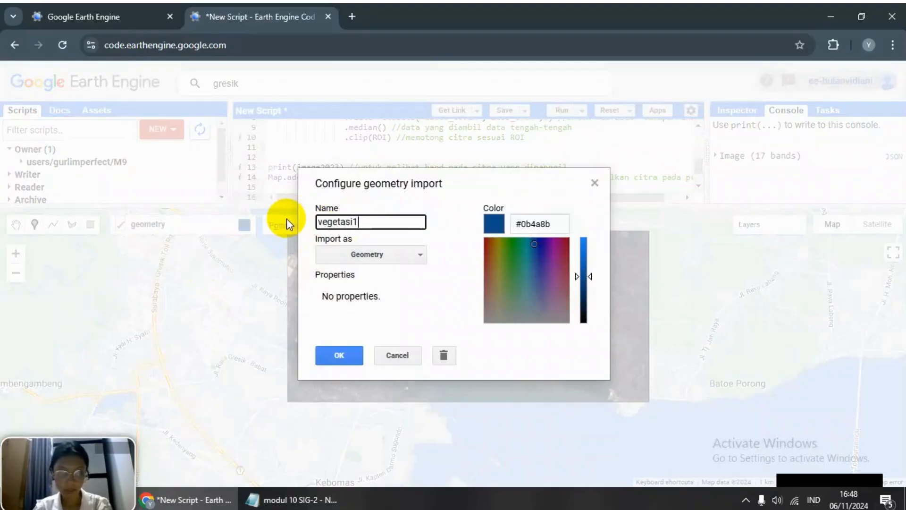
pyautogui.click(347, 255)
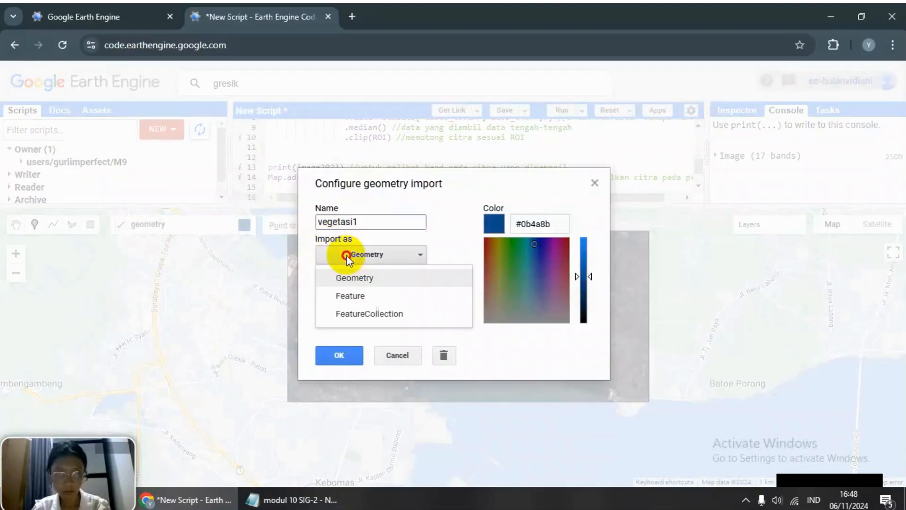
pyautogui.click(356, 312)
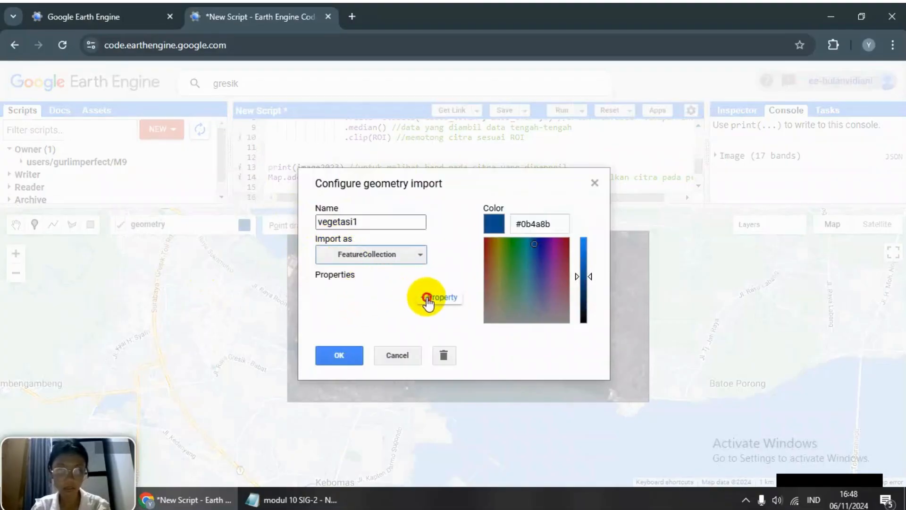
# Step: Give the vegetasi1 layer a "Class" property with value 1 and the green colour #0f8b1b, and apply the configuration
pyautogui.click(428, 302)
pyautogui.click(361, 308)
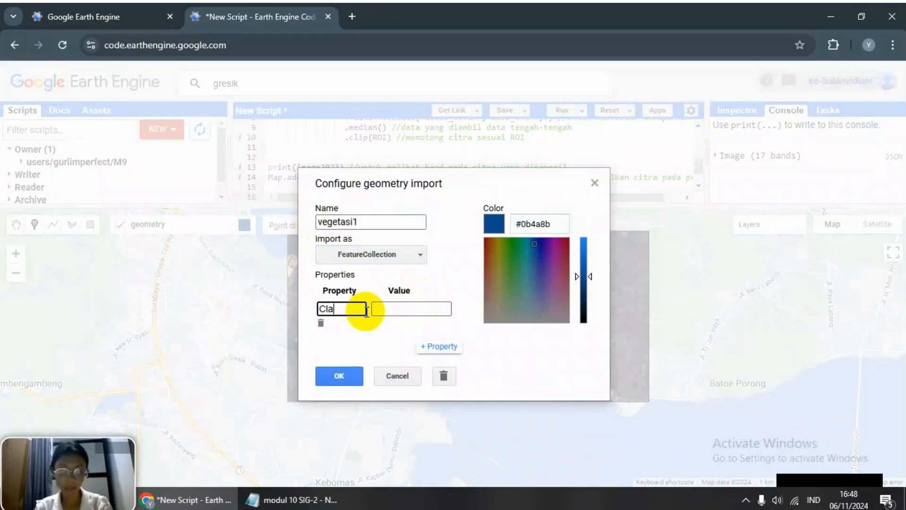
pyautogui.click(386, 309)
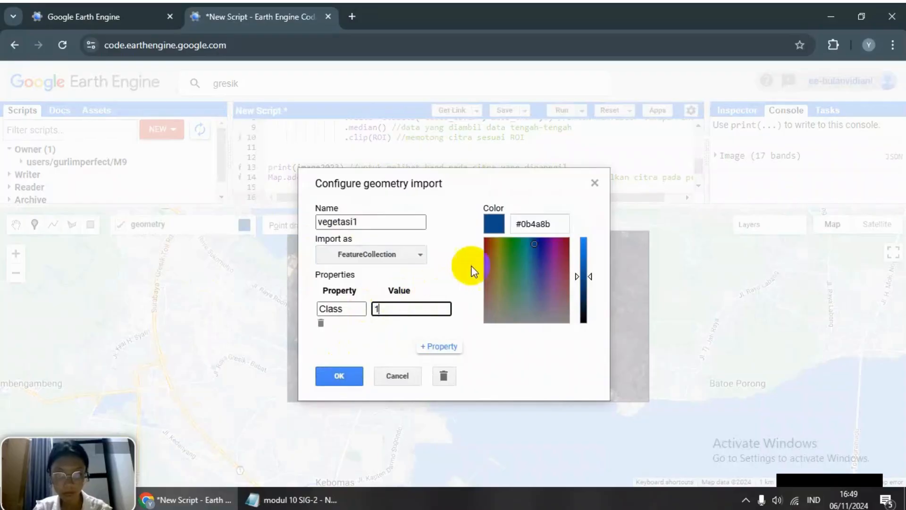
pyautogui.click(524, 246)
pyautogui.moveTo(523, 246); pyautogui.dragTo(514, 246)
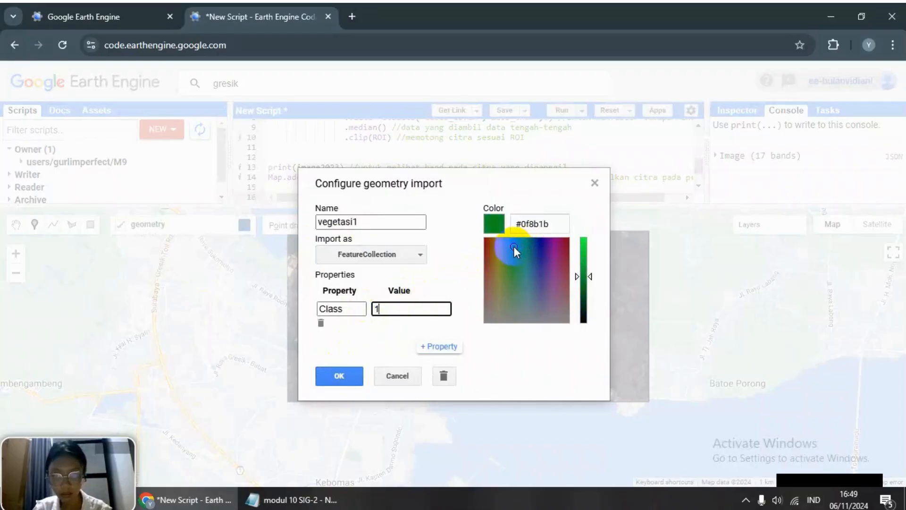
pyautogui.click(350, 371)
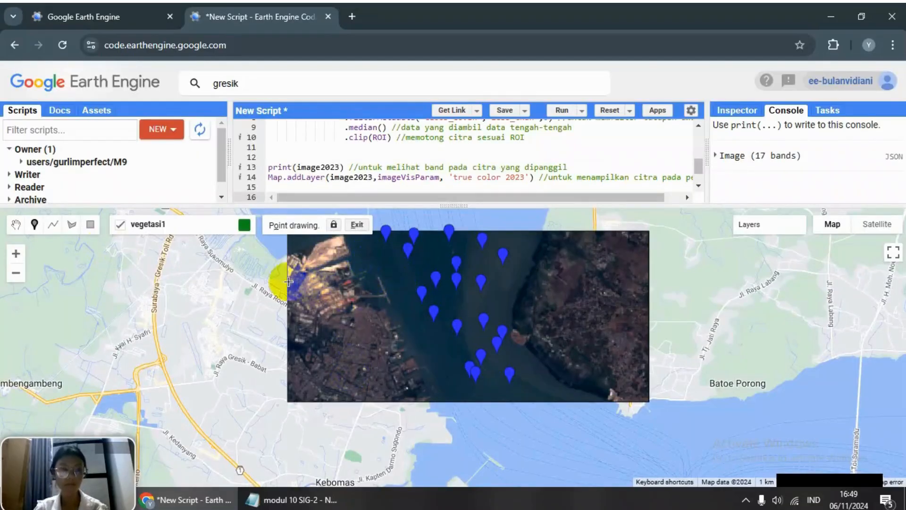
# Step: Set the true color 2023 layer's RGB bands to B5, B4 and B3 in its visualization parameters
pyautogui.moveTo(830, 233)
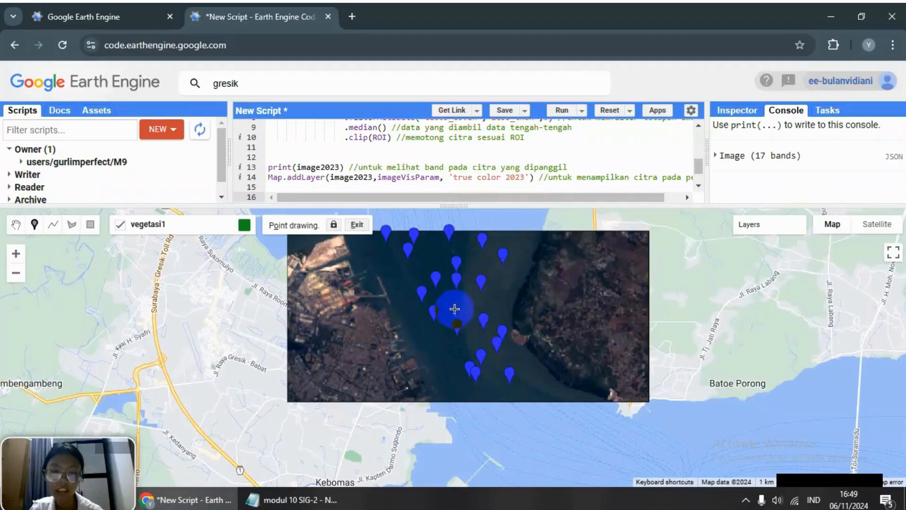
pyautogui.moveTo(787, 227)
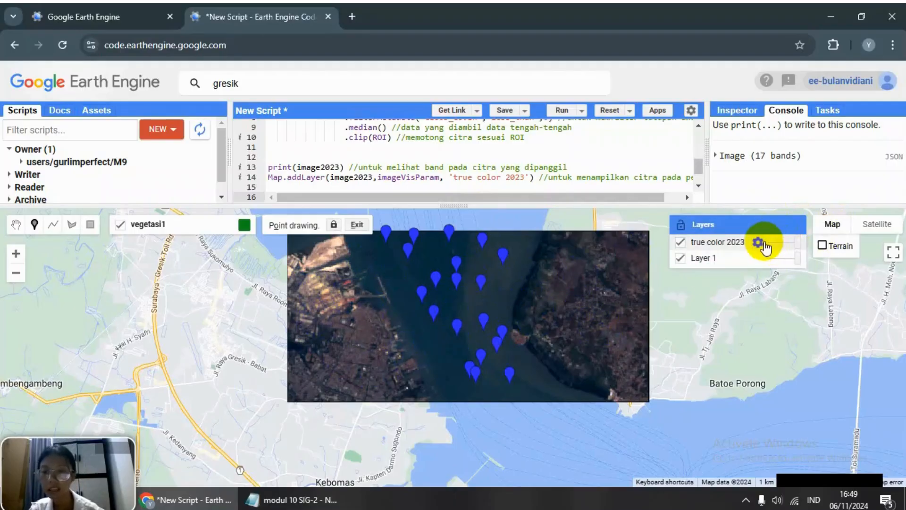
pyautogui.click(761, 242)
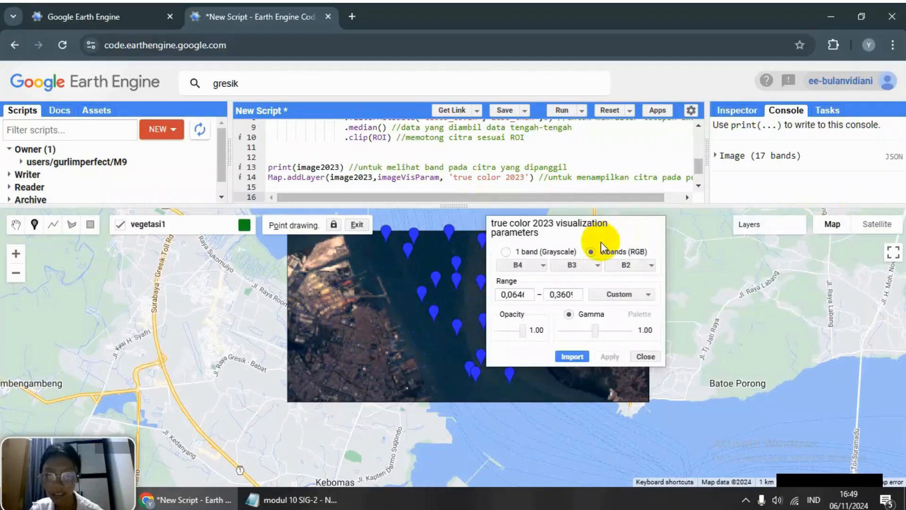
pyautogui.click(525, 264)
pyautogui.click(529, 267)
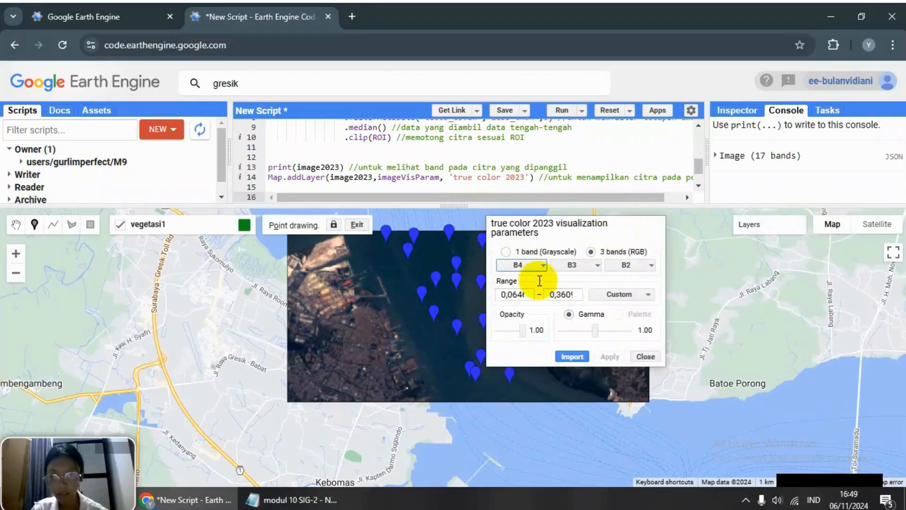
pyautogui.click(530, 266)
pyautogui.click(550, 357)
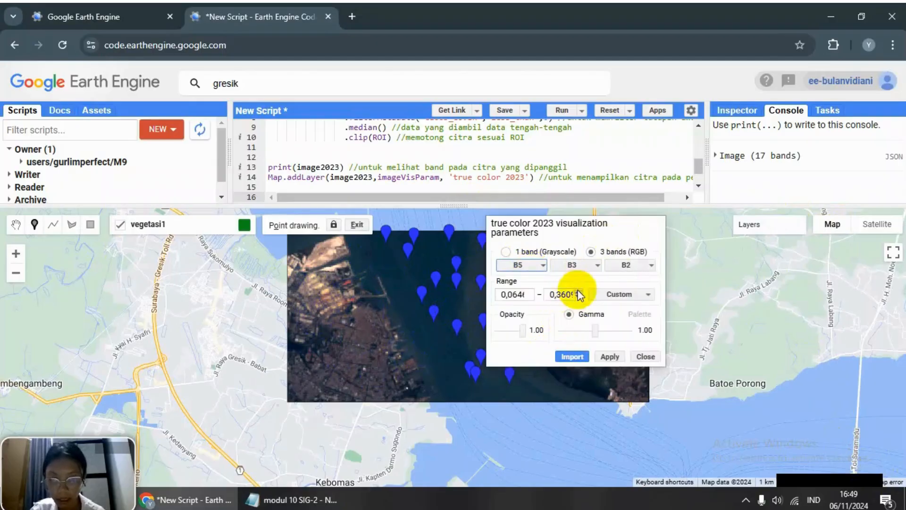
pyautogui.click(588, 268)
pyautogui.click(602, 341)
pyautogui.click(625, 266)
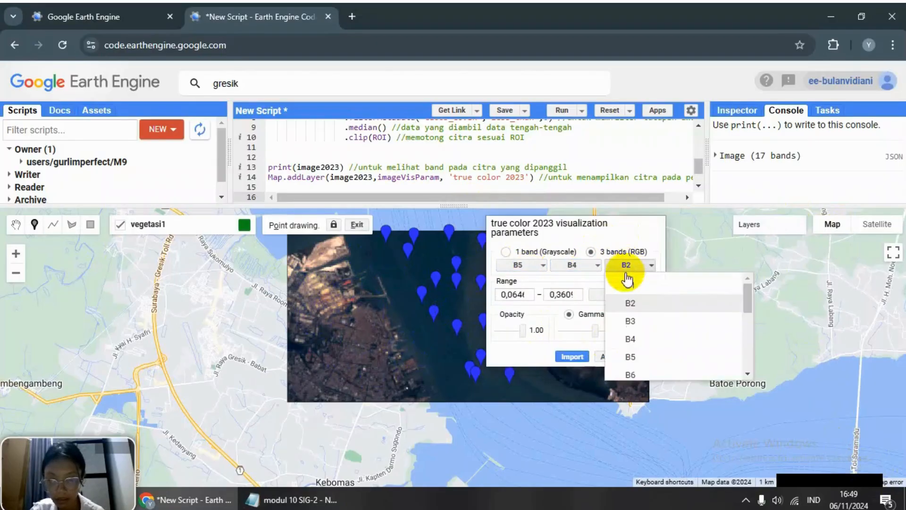
pyautogui.click(631, 319)
# Step: Set the true color 2023 layer's range to a 100% stretch, apply the visualization and close its parameters
pyautogui.click(634, 305)
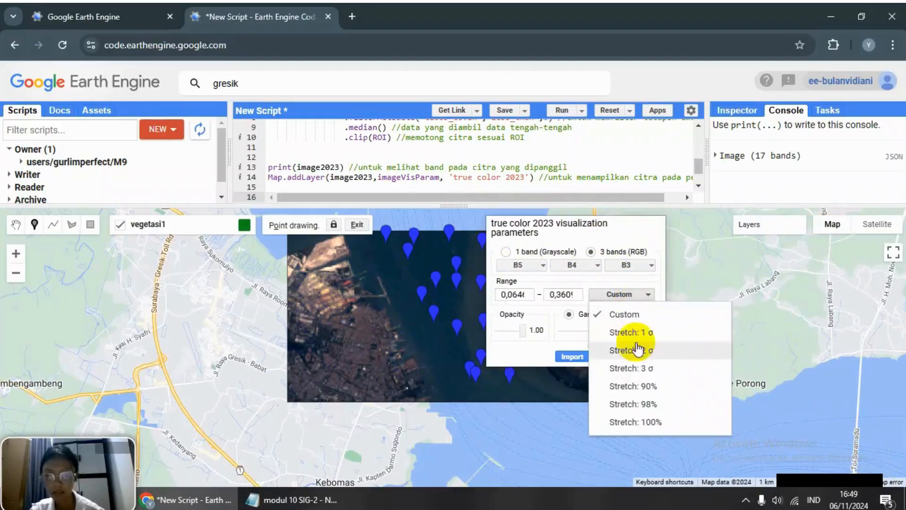
pyautogui.click(609, 421)
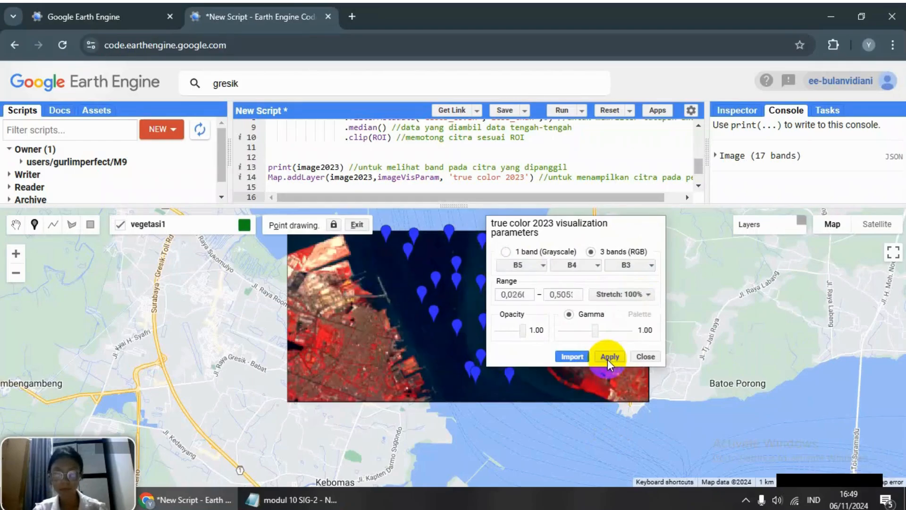
pyautogui.click(646, 357)
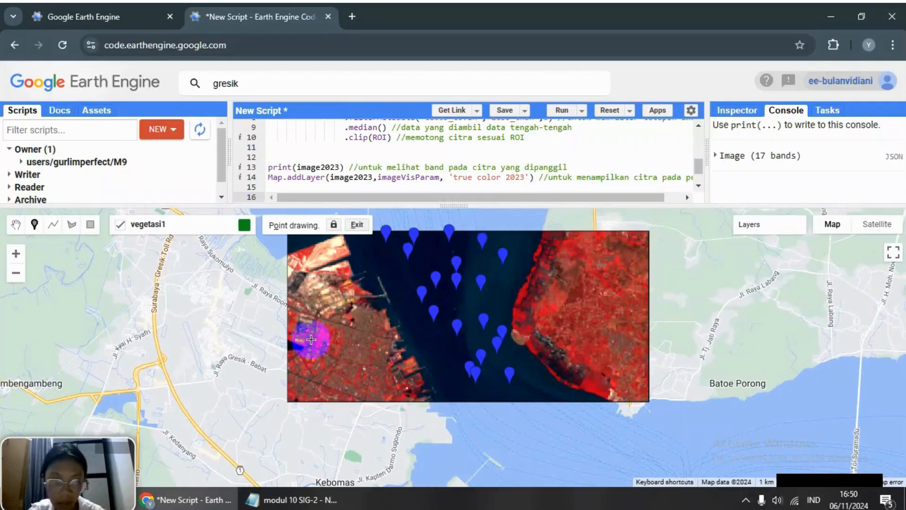
# Step: Place the first vegetasi1 sample points on the bright red vegetation along the coast of the eastern land area
pyautogui.click(502, 330)
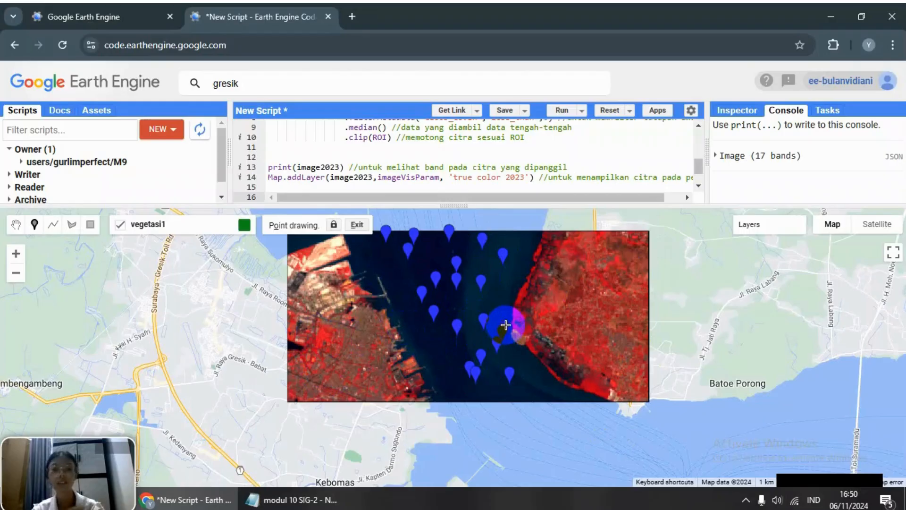
pyautogui.moveTo(229, 239)
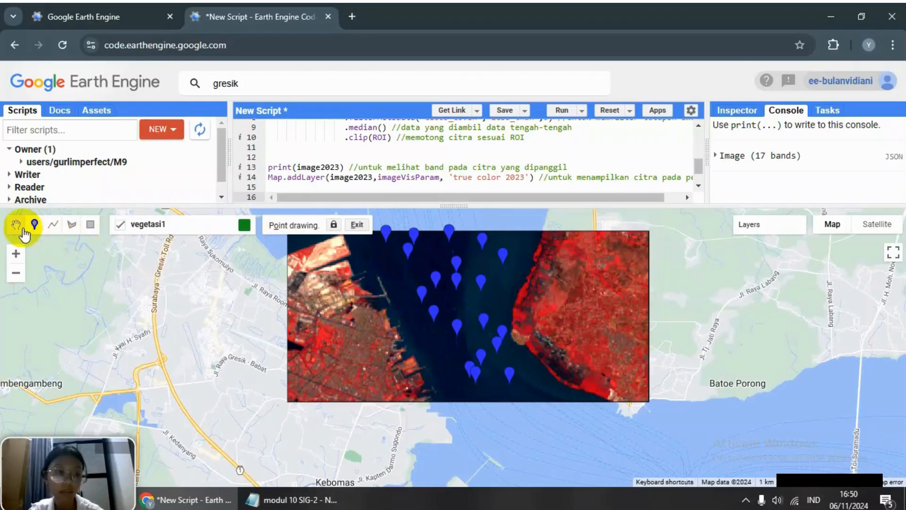
pyautogui.click(16, 255)
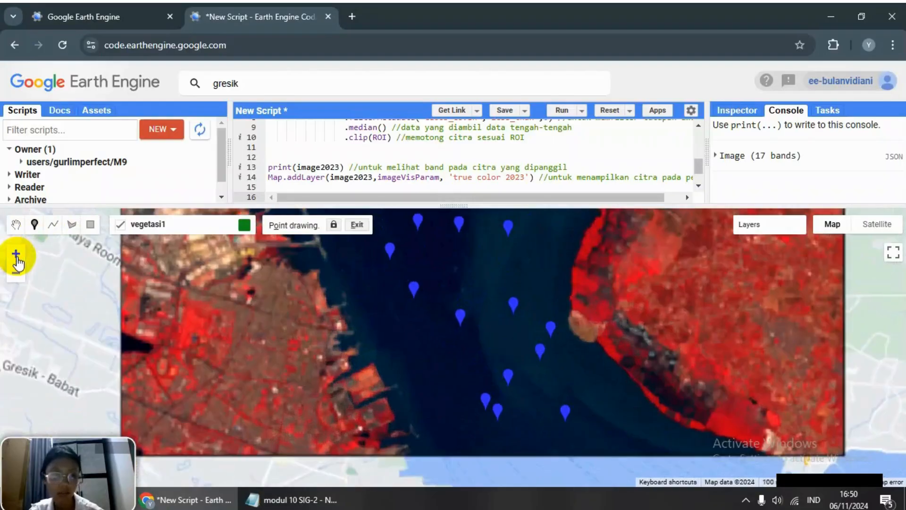
pyautogui.click(16, 255)
pyautogui.click(15, 255)
pyautogui.click(17, 226)
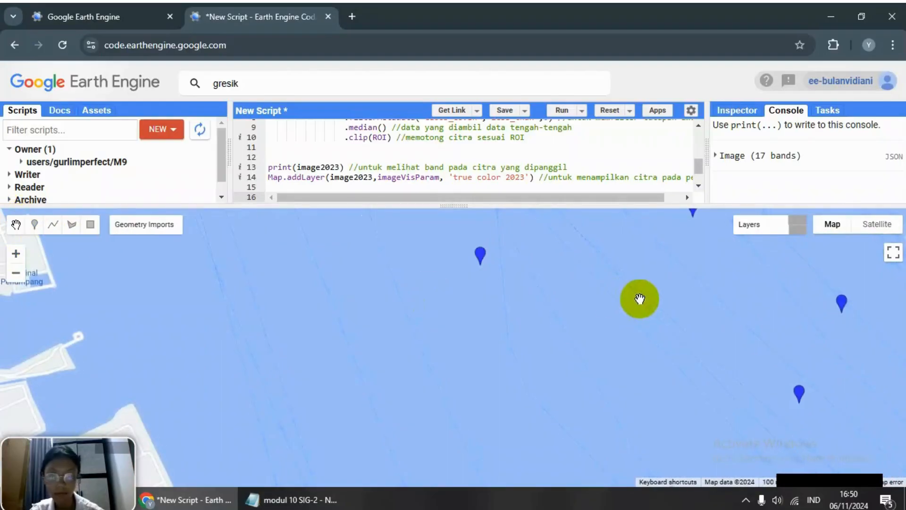
pyautogui.moveTo(704, 295); pyautogui.dragTo(342, 344)
pyautogui.moveTo(610, 333); pyautogui.dragTo(585, 352)
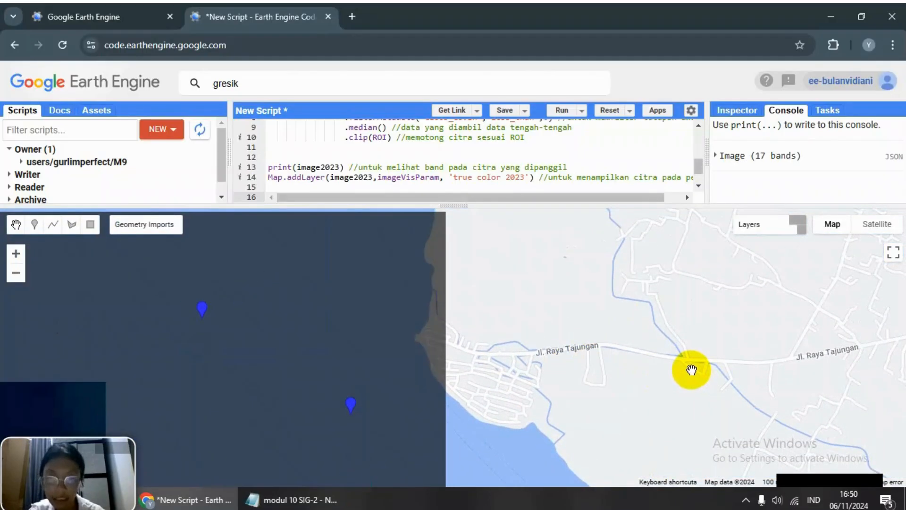
pyautogui.moveTo(692, 370); pyautogui.dragTo(614, 359)
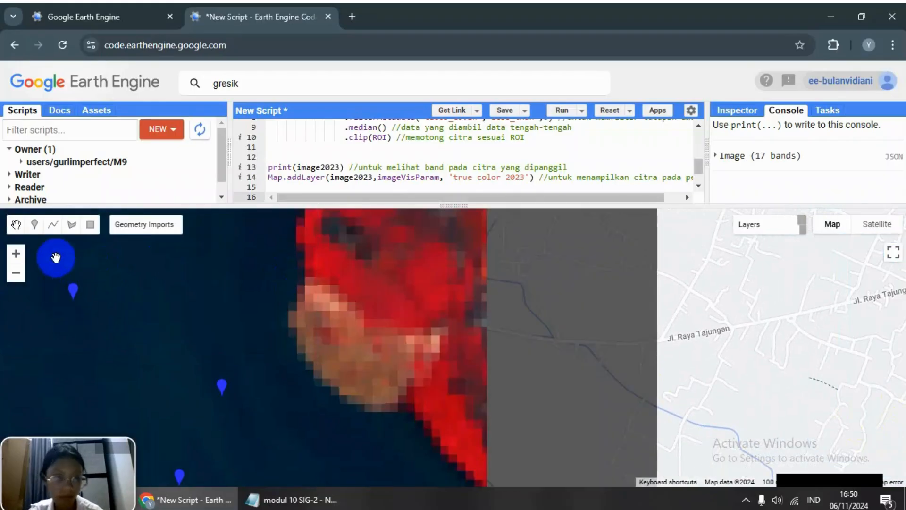
pyautogui.click(34, 224)
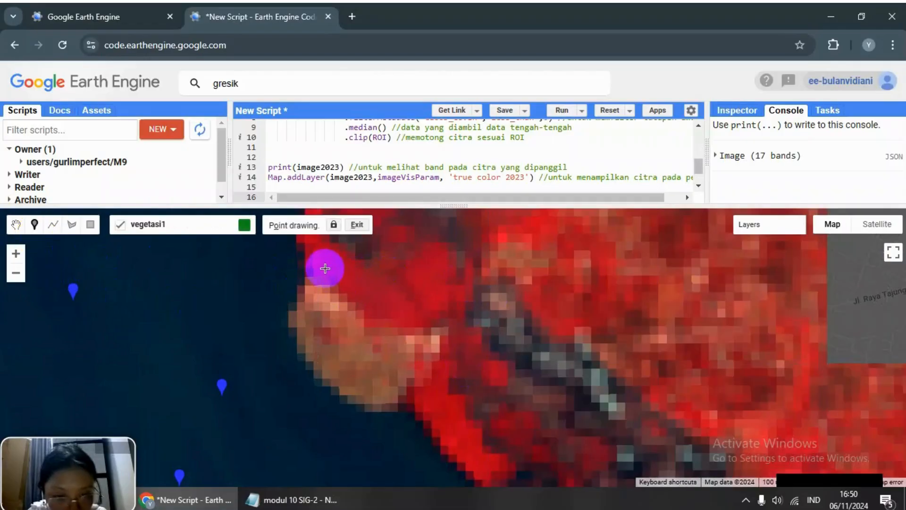
pyautogui.click(341, 270)
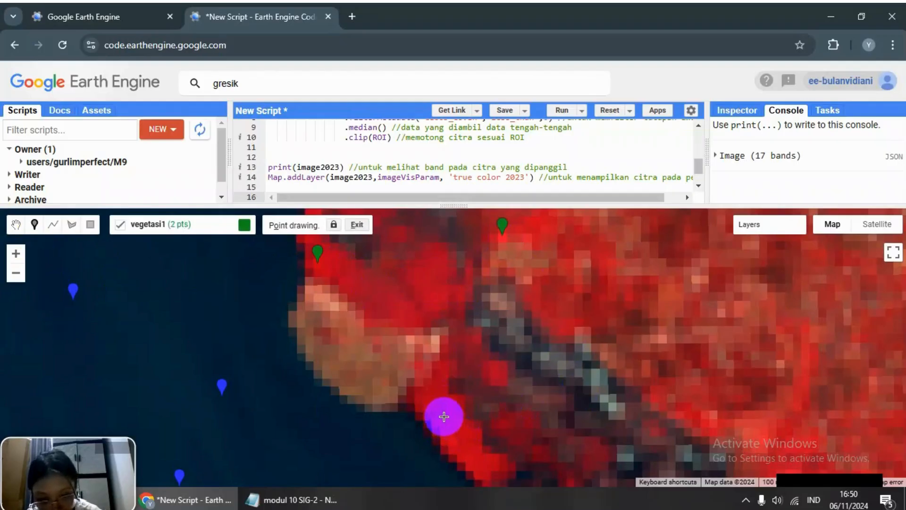
pyautogui.click(443, 416)
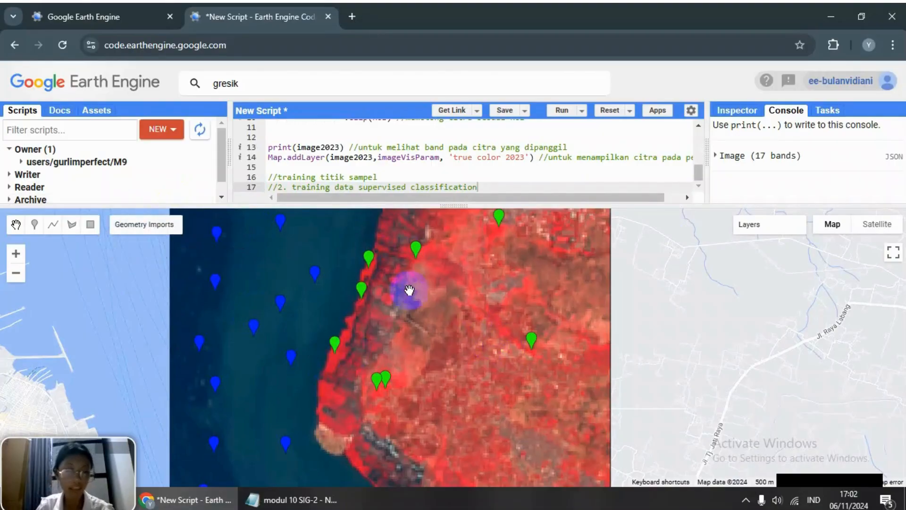
pyautogui.moveTo(409, 289); pyautogui.dragTo(471, 330)
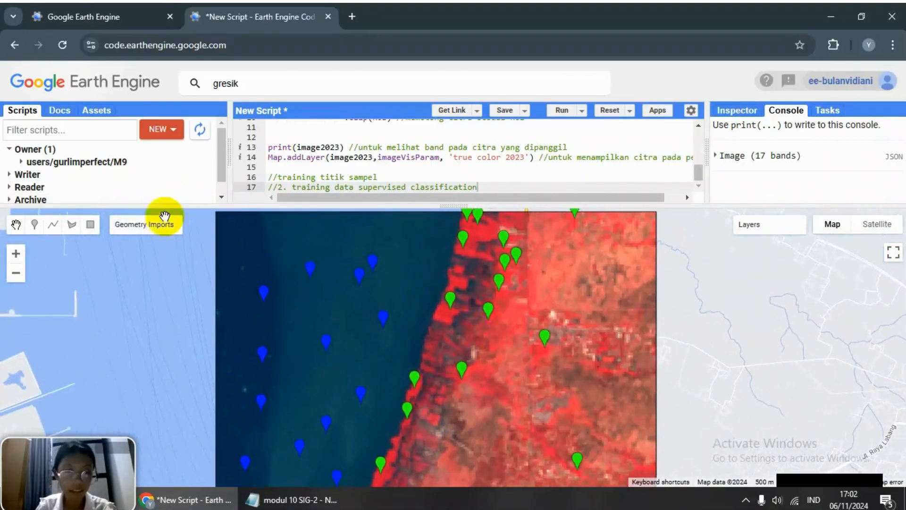
pyautogui.moveTo(427, 387); pyautogui.dragTo(507, 217)
pyautogui.moveTo(521, 396); pyautogui.dragTo(306, 173)
pyautogui.moveTo(479, 290); pyautogui.dragTo(552, 389)
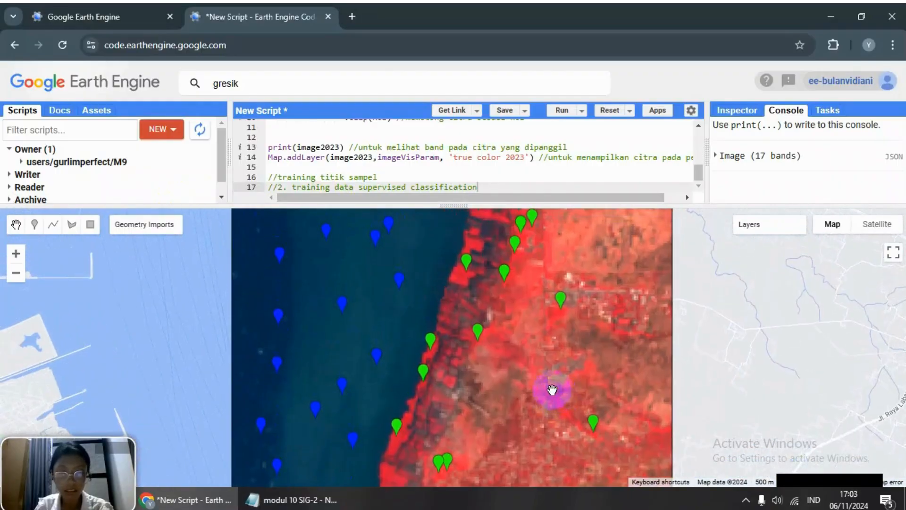
# Step: Add a geometry layer named "pemukiman", imported as a FeatureCollection with a "Class" property of value 2 and the red colour #c20404
pyautogui.moveTo(141, 224)
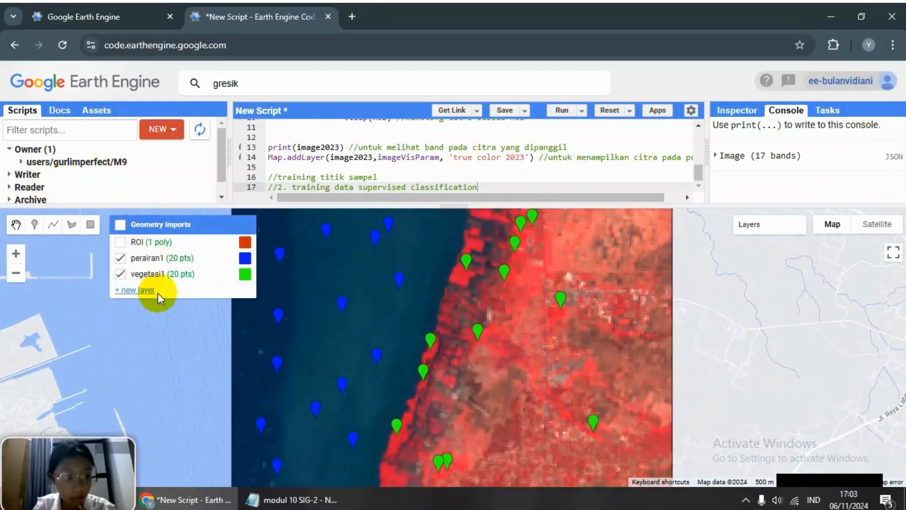
pyautogui.click(150, 293)
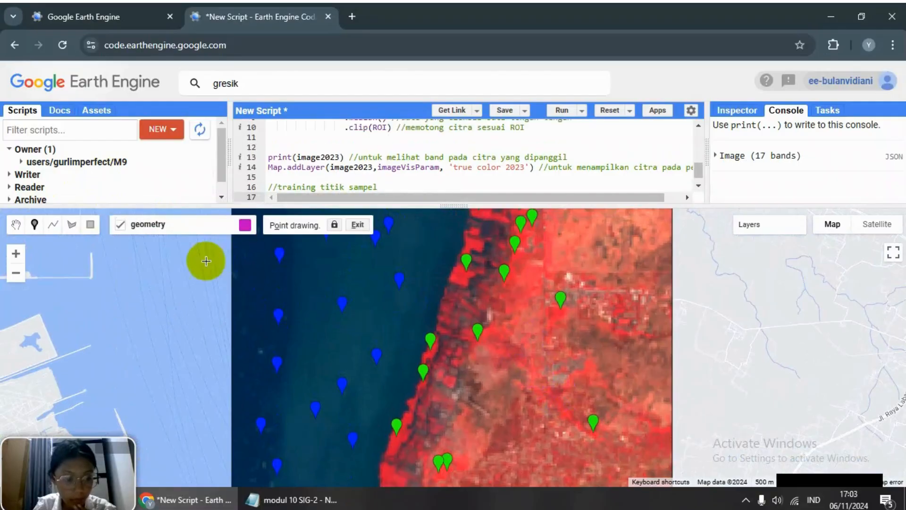
pyautogui.click(210, 290)
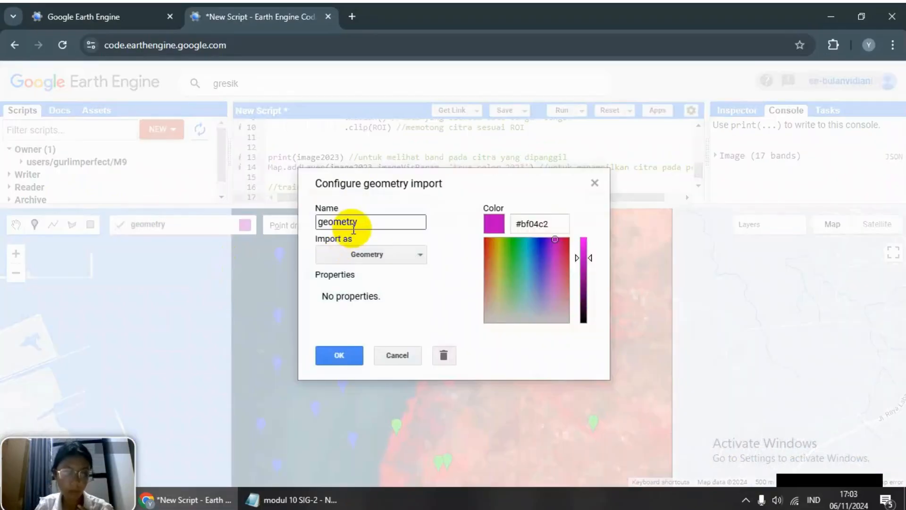
pyautogui.moveTo(370, 221); pyautogui.dragTo(275, 214)
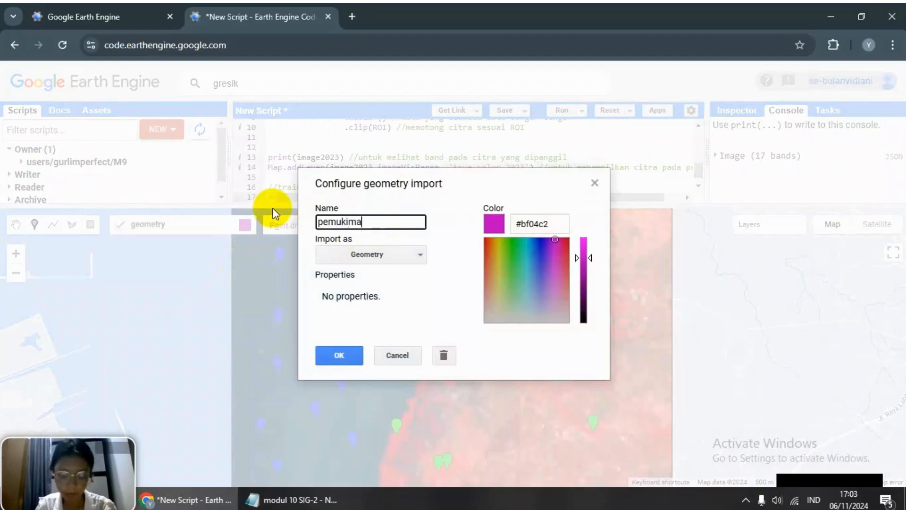
pyautogui.click(364, 254)
pyautogui.click(373, 315)
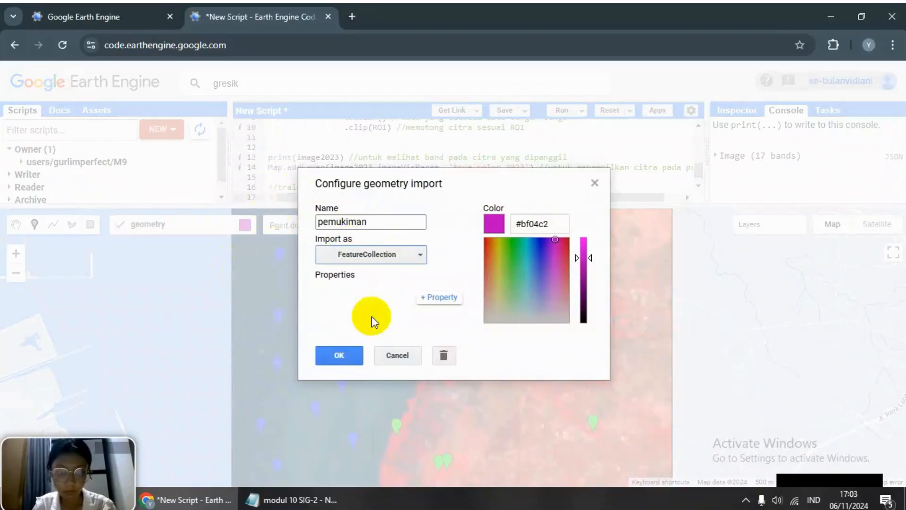
pyautogui.click(434, 299)
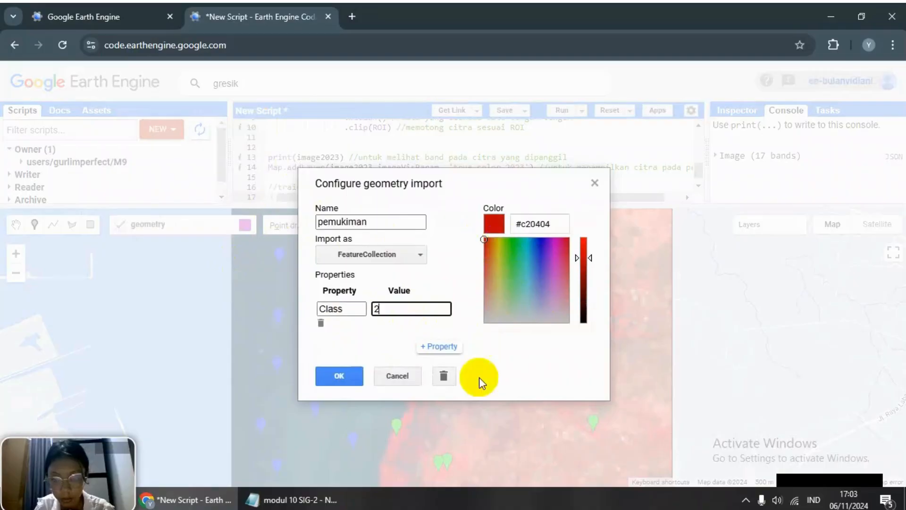
pyautogui.click(319, 378)
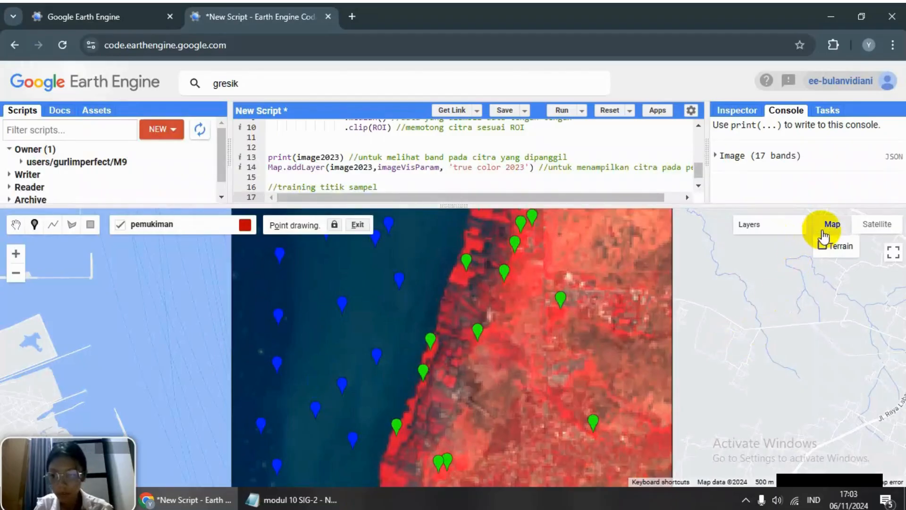
# Step: Set the true color 2023 layer's RGB bands to B4, B3 and B2 with a 100% stretch, and apply the visualization
pyautogui.moveTo(793, 225)
pyautogui.click(758, 243)
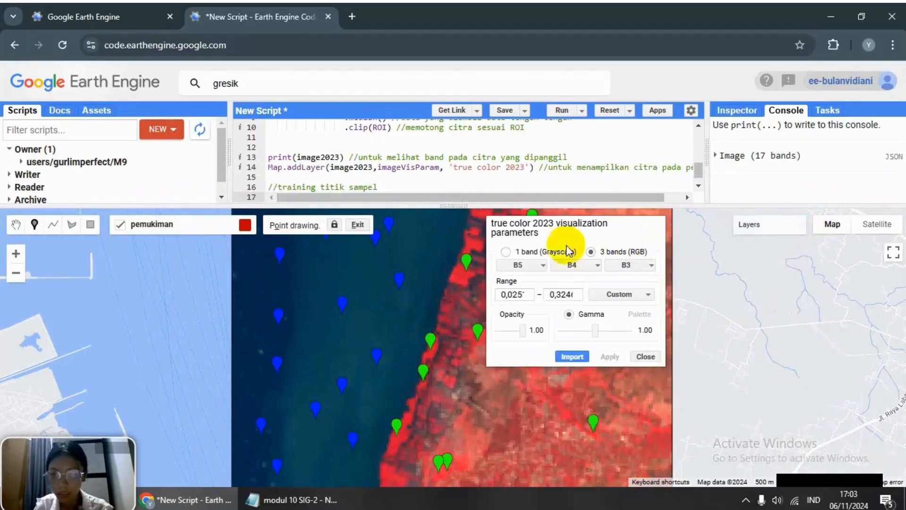
pyautogui.click(520, 263)
pyautogui.click(532, 342)
pyautogui.click(572, 266)
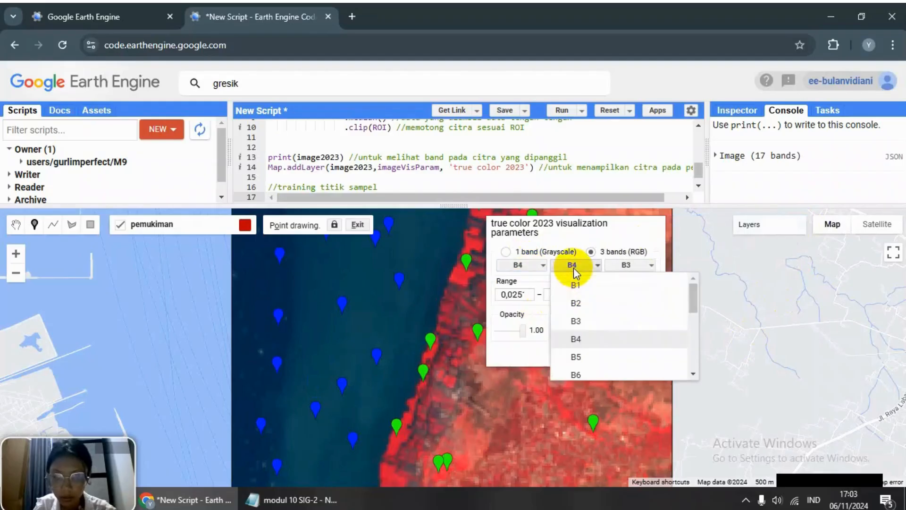
pyautogui.click(587, 323)
pyautogui.click(628, 265)
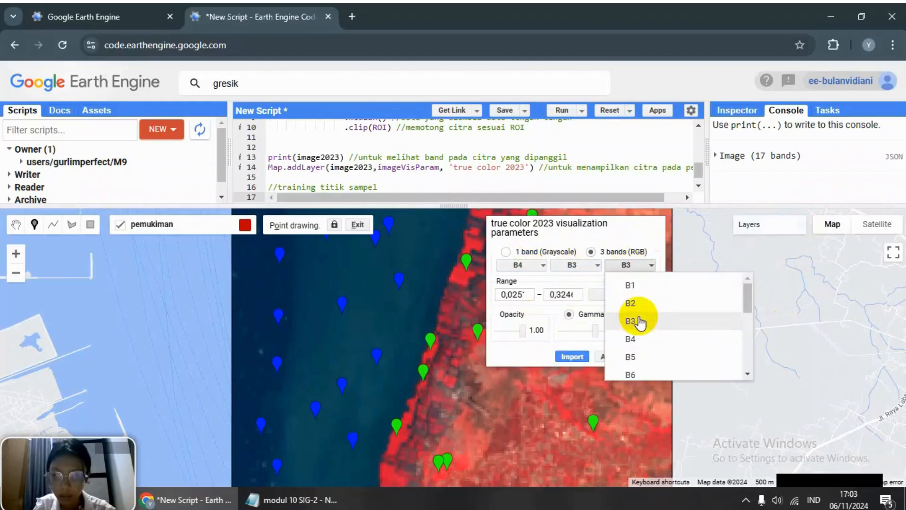
pyautogui.click(634, 316)
pyautogui.click(622, 294)
pyautogui.click(628, 424)
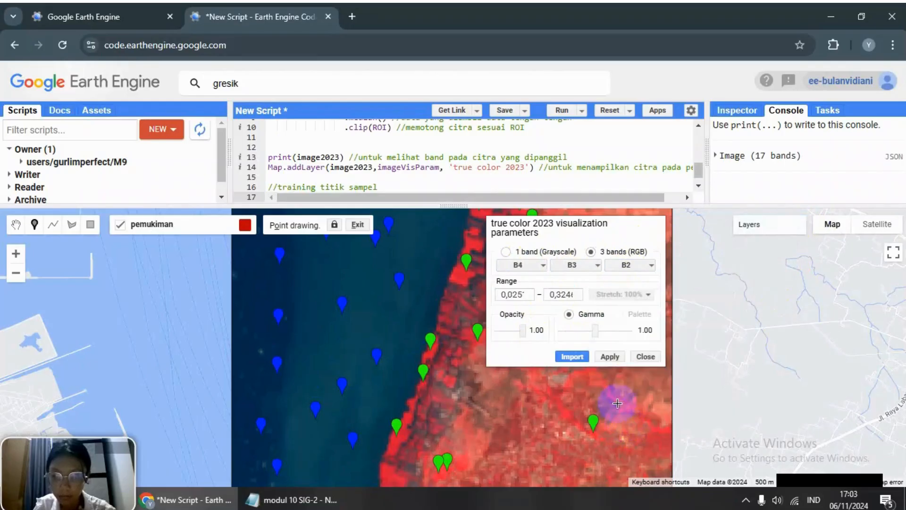
pyautogui.click(616, 357)
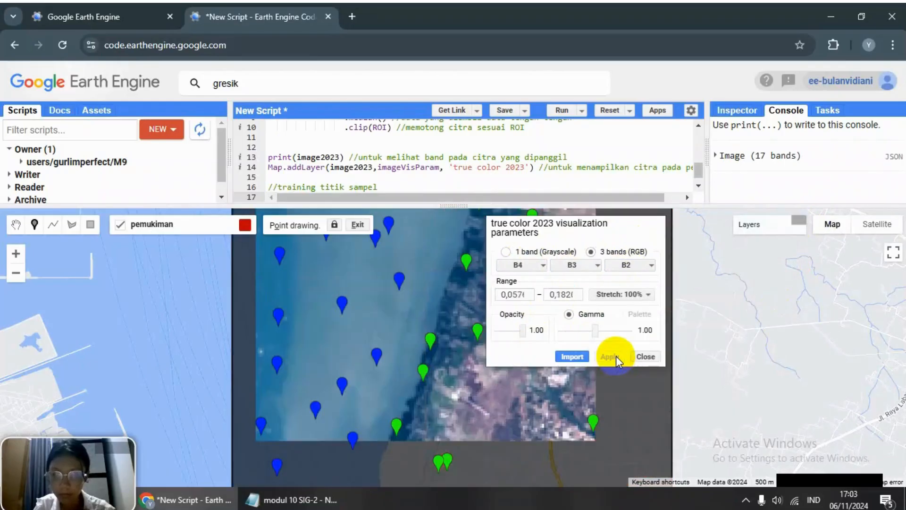
pyautogui.click(643, 357)
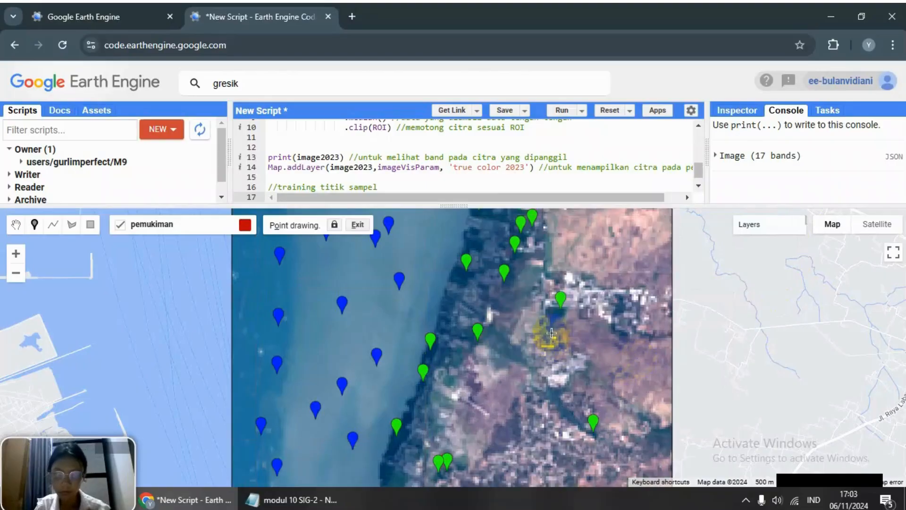
# Step: Place five pemukiman sample points on bright built-up pixels in the southern land area, east of the two paired vegetation points
pyautogui.click(15, 224)
pyautogui.moveTo(534, 399); pyautogui.dragTo(457, 311)
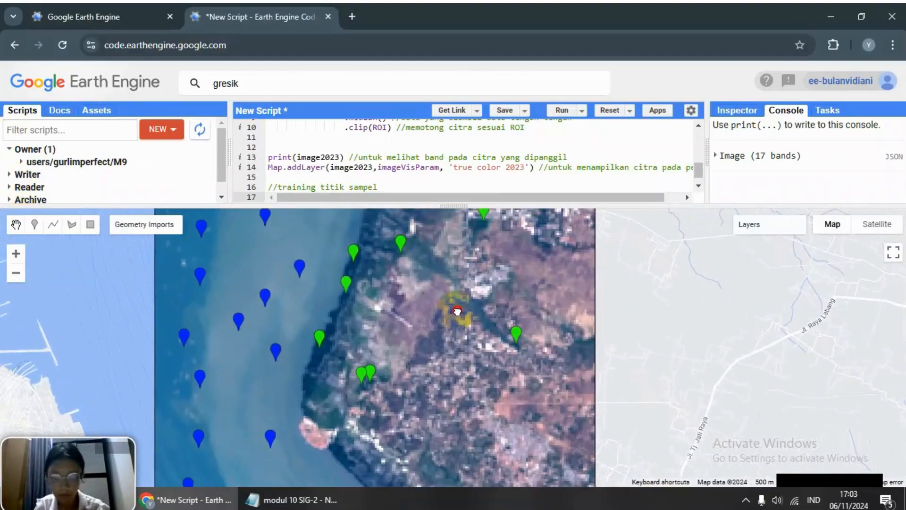
pyautogui.scroll(-2, 465, 424)
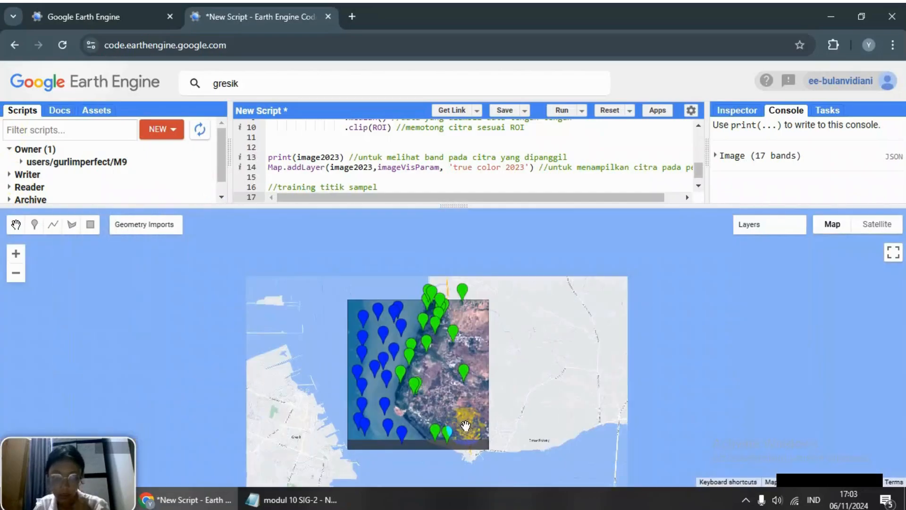
pyautogui.scroll(2, 466, 424)
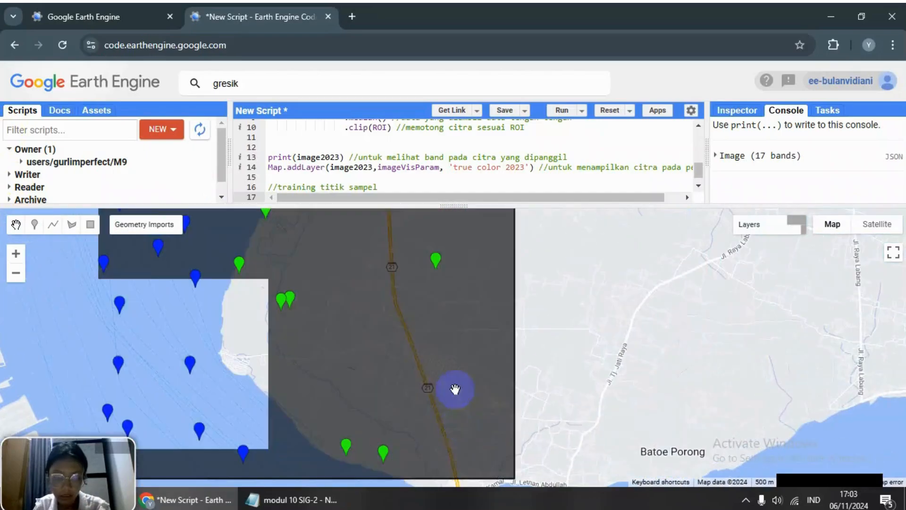
pyautogui.scroll(1, 355, 375)
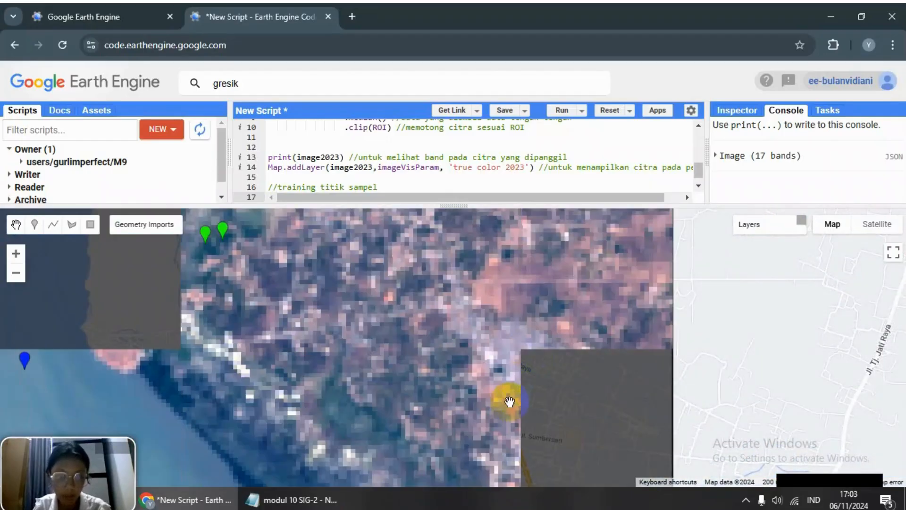
pyautogui.moveTo(494, 309); pyautogui.dragTo(473, 352)
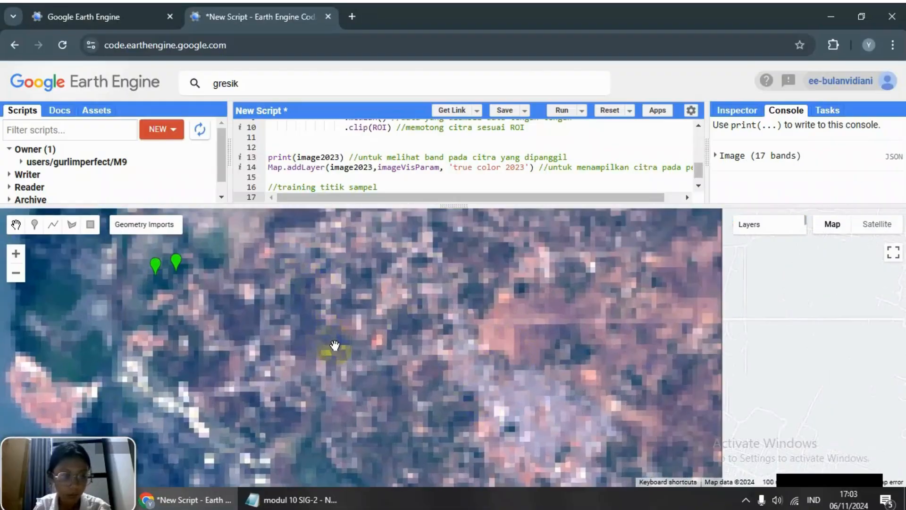
pyautogui.scroll(1, 336, 352)
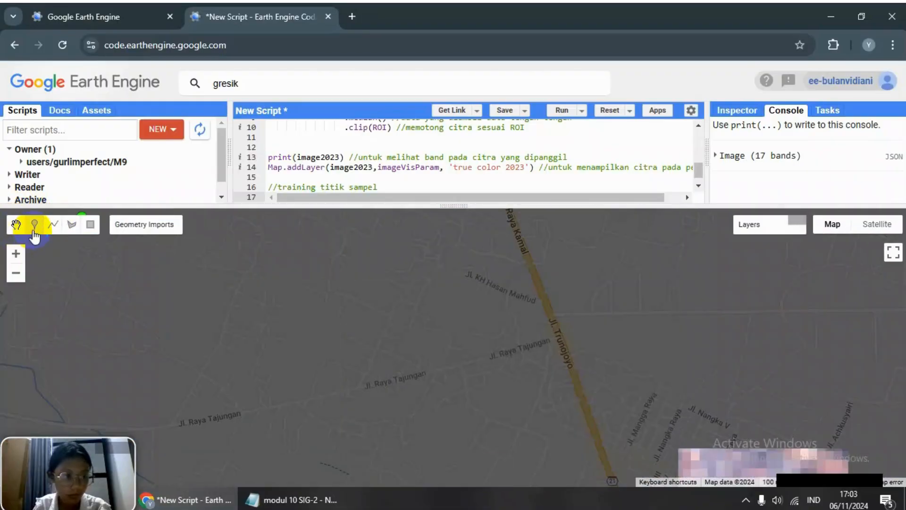
pyautogui.click(34, 225)
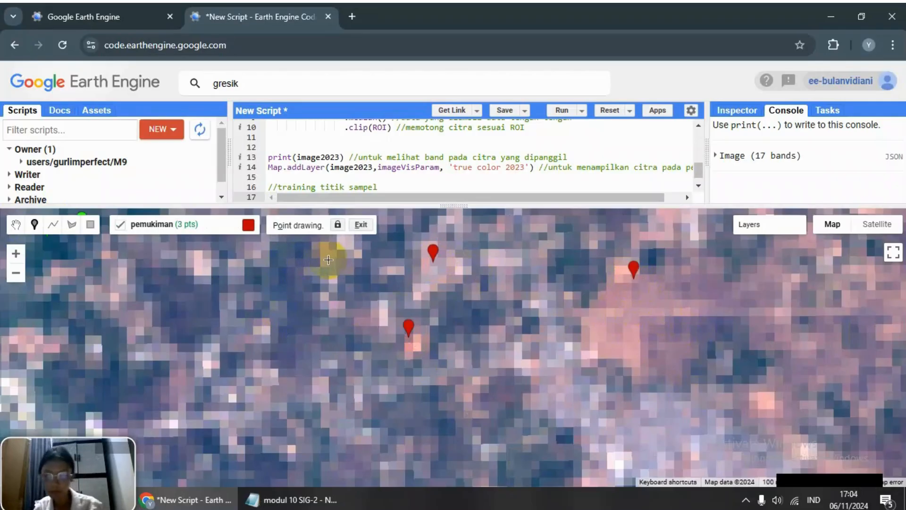
pyautogui.scroll(-1, 415, 316)
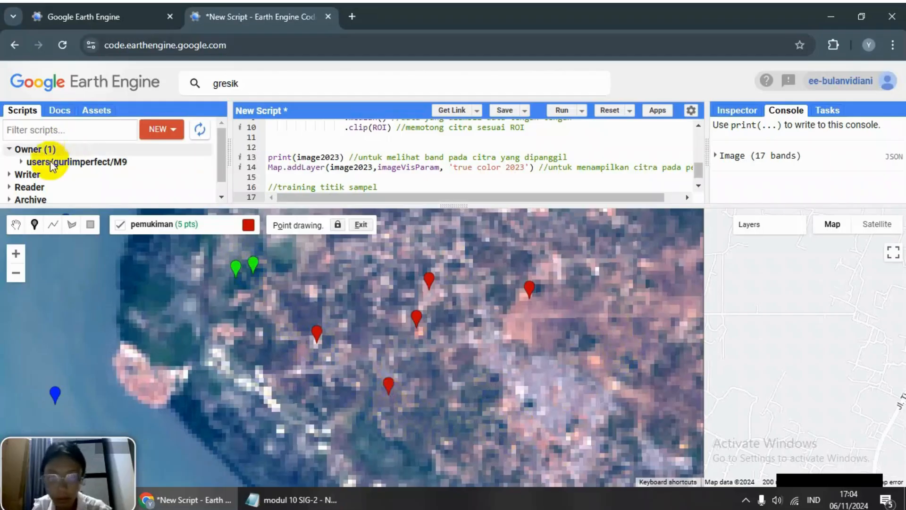
# Step: Add four pemukiman points on bright settlement pixels north of the first group, around and southwest of the dark inlet
pyautogui.click(16, 225)
pyautogui.moveTo(409, 352); pyautogui.dragTo(318, 436)
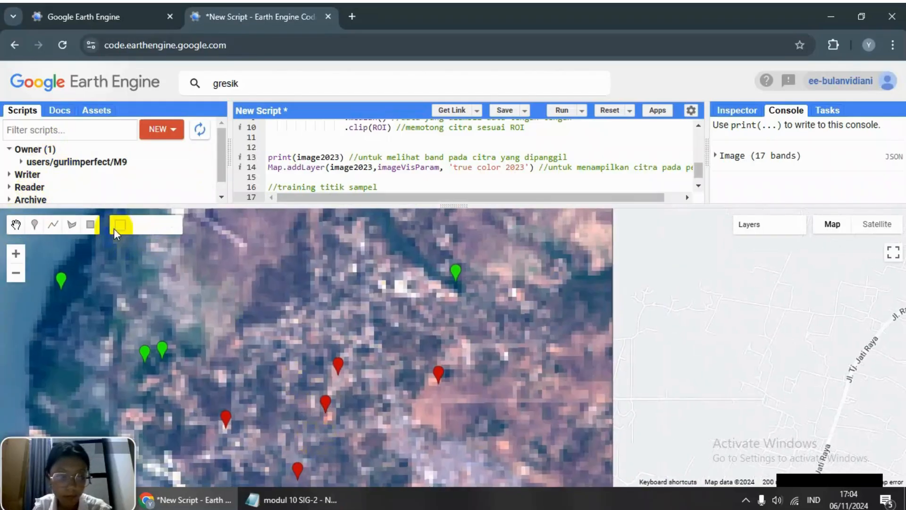
pyautogui.click(34, 225)
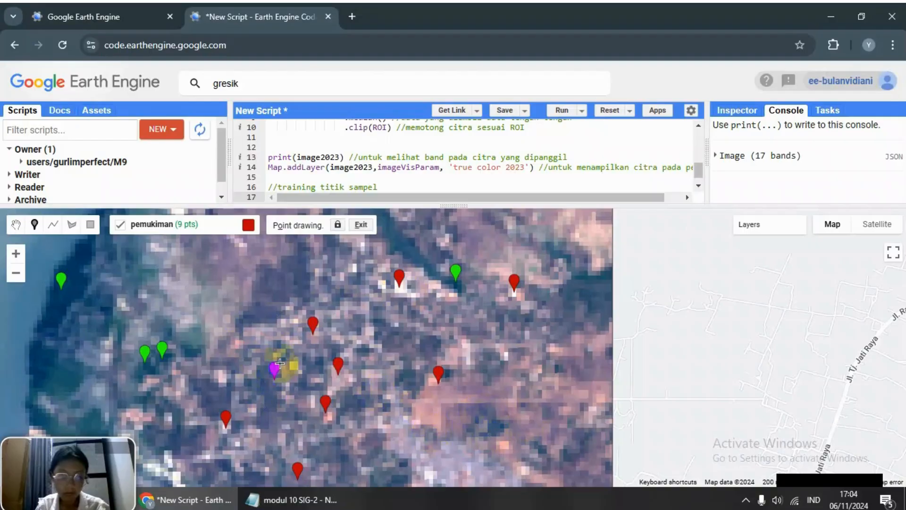
# Step: Add two pemukiman points in the dense southeastern built-up area, one on each side of Jl. Kusuma Bangsa
pyautogui.click(16, 224)
pyautogui.moveTo(227, 425); pyautogui.dragTo(216, 299)
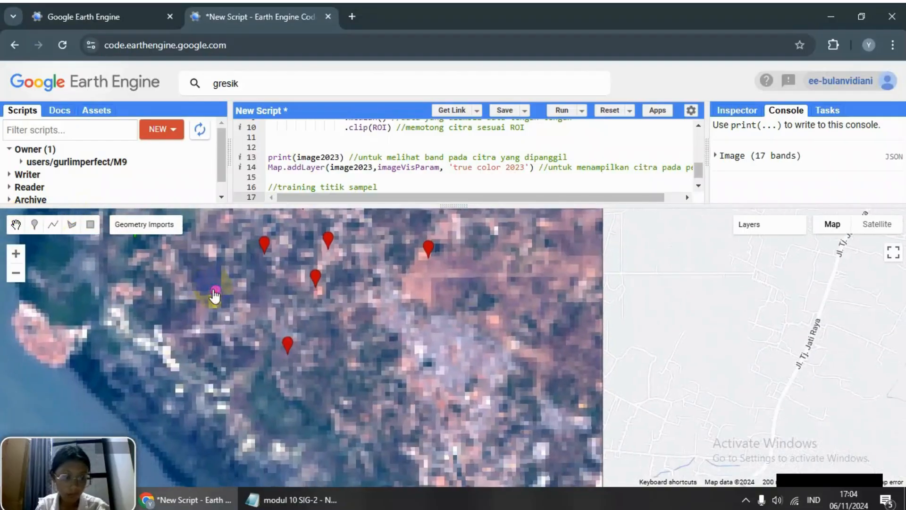
pyautogui.moveTo(339, 374); pyautogui.dragTo(308, 354)
pyautogui.moveTo(204, 348); pyautogui.dragTo(142, 293)
pyautogui.scroll(-1, 350, 371)
pyautogui.scroll(1, 356, 378)
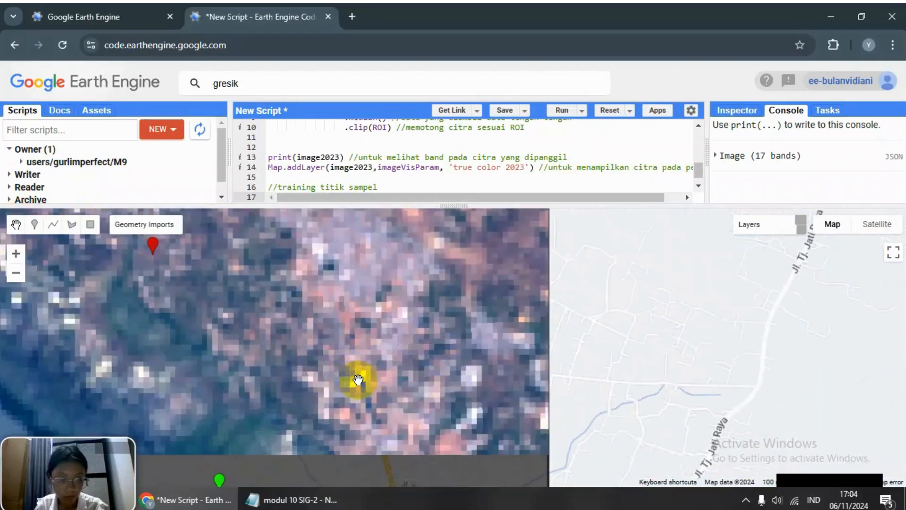
pyautogui.scroll(1, 358, 378)
pyautogui.moveTo(389, 329); pyautogui.dragTo(391, 422)
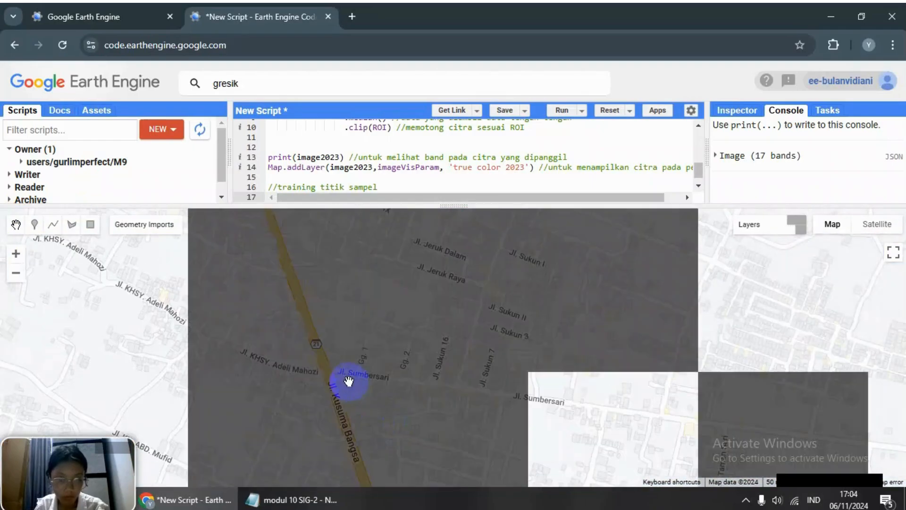
pyautogui.click(34, 225)
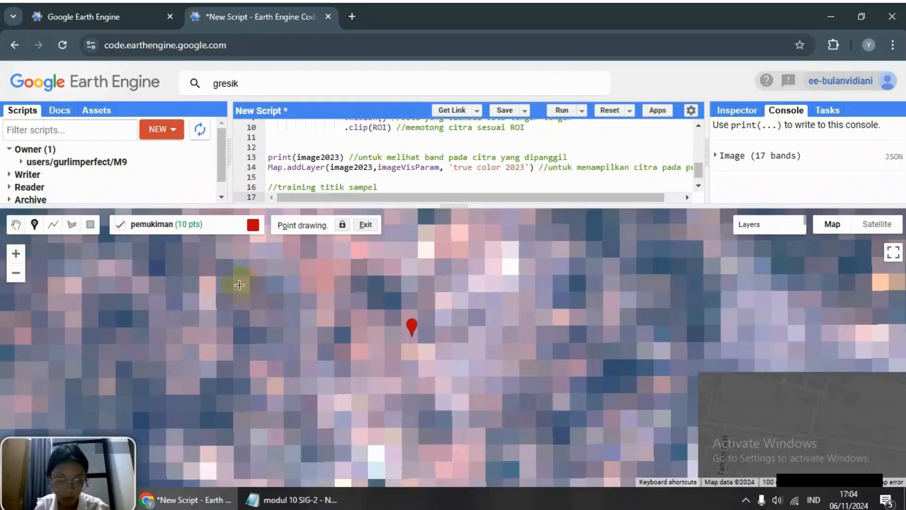
pyautogui.scroll(-1, 239, 284)
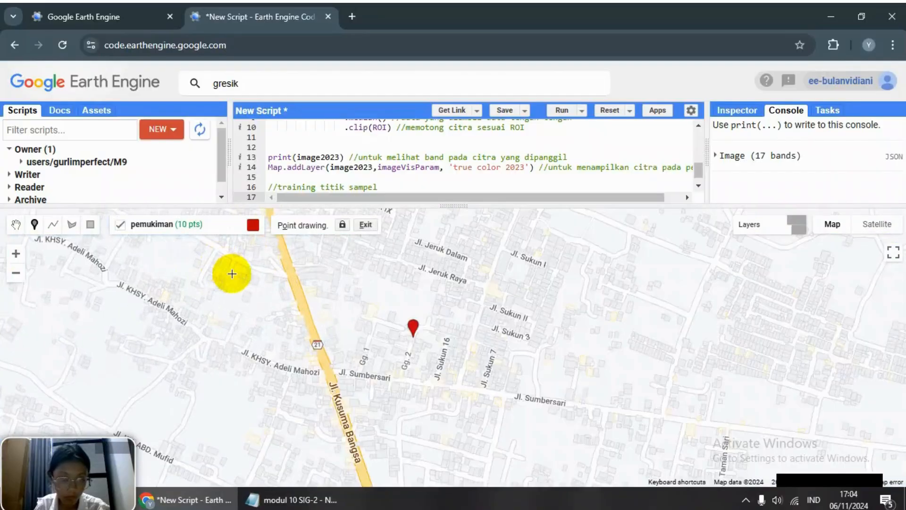
pyautogui.scroll(1, 254, 283)
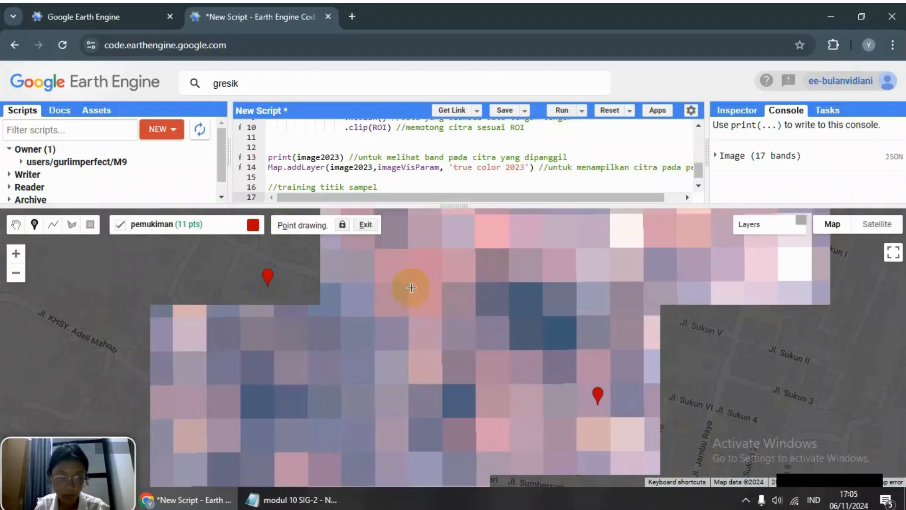
# Step: Add a pemukiman point north of Jl. Jeruk Dalam and another on the buildings northwest of Jl. KHSY. Adeli Mahozi
pyautogui.scroll(-1, 410, 287)
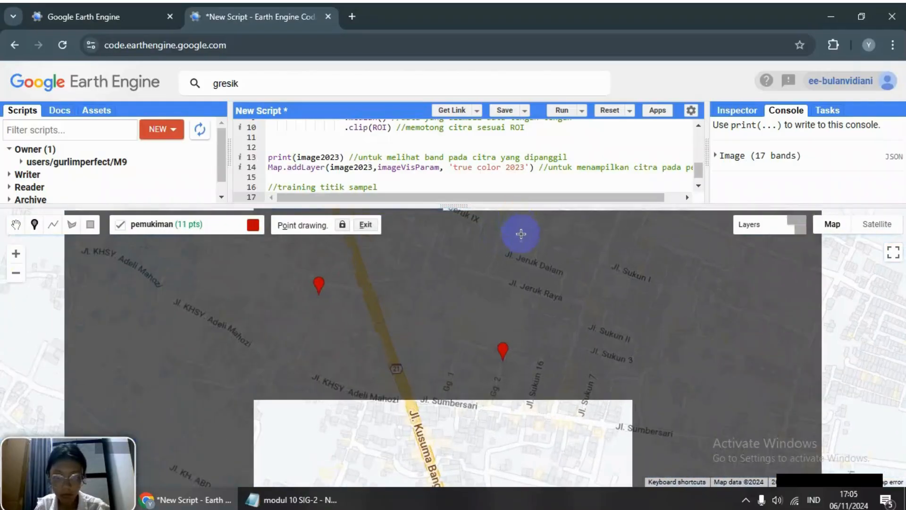
pyautogui.scroll(2, 580, 265)
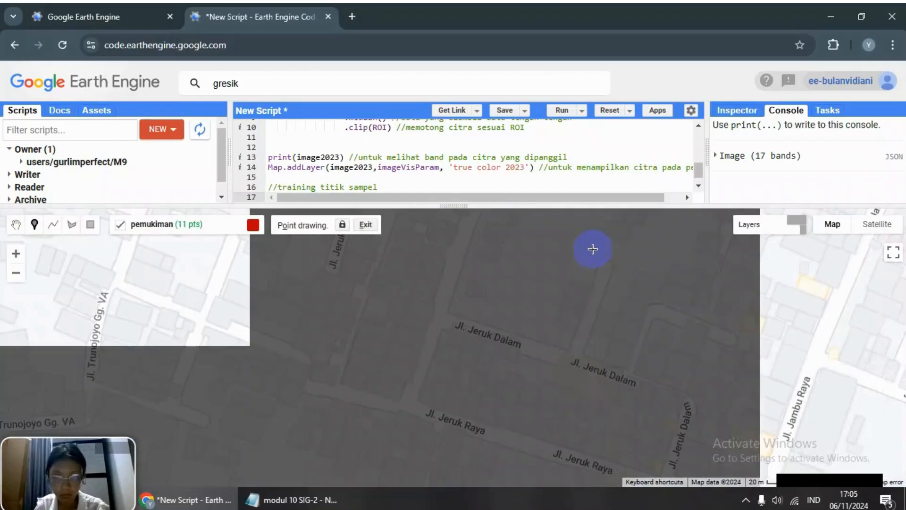
pyautogui.click(593, 248)
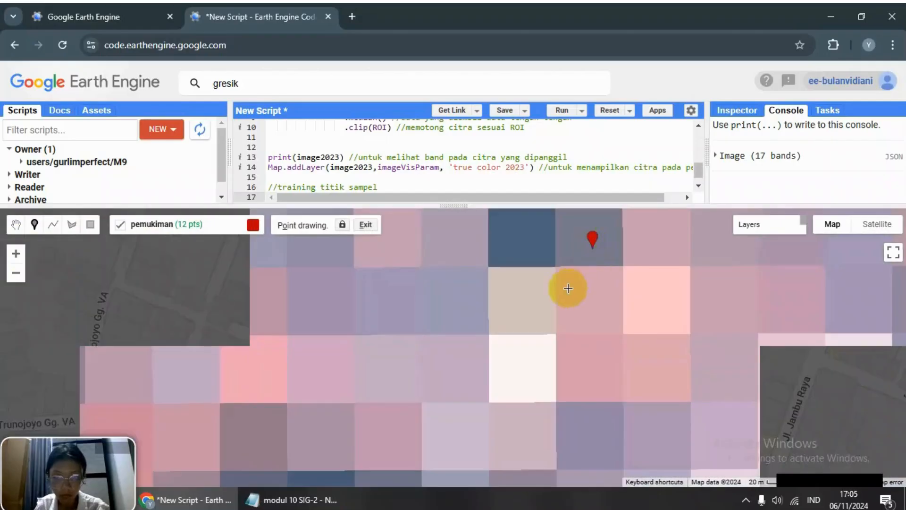
pyautogui.scroll(-2, 420, 261)
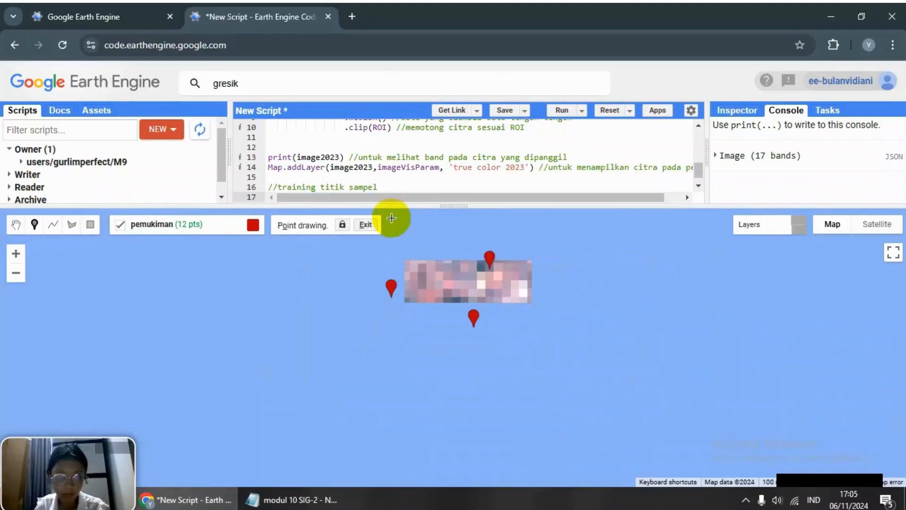
pyautogui.scroll(2, 321, 236)
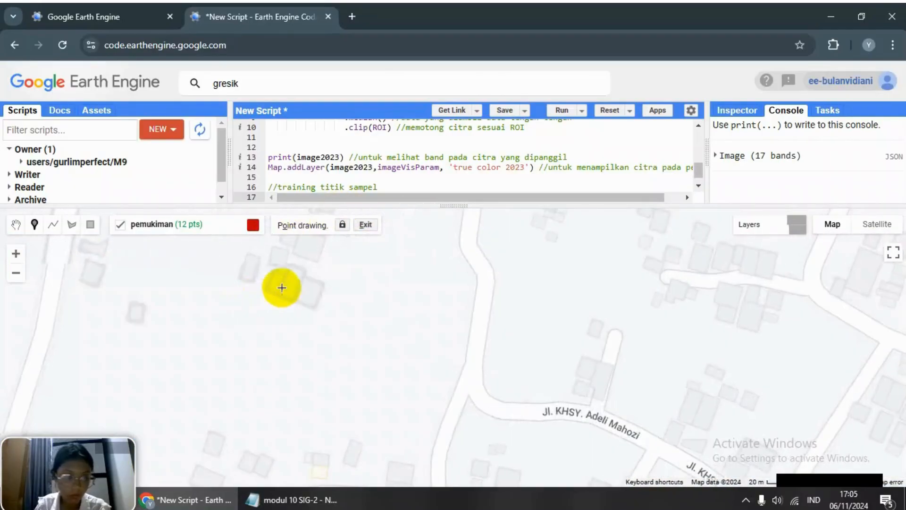
pyautogui.click(293, 283)
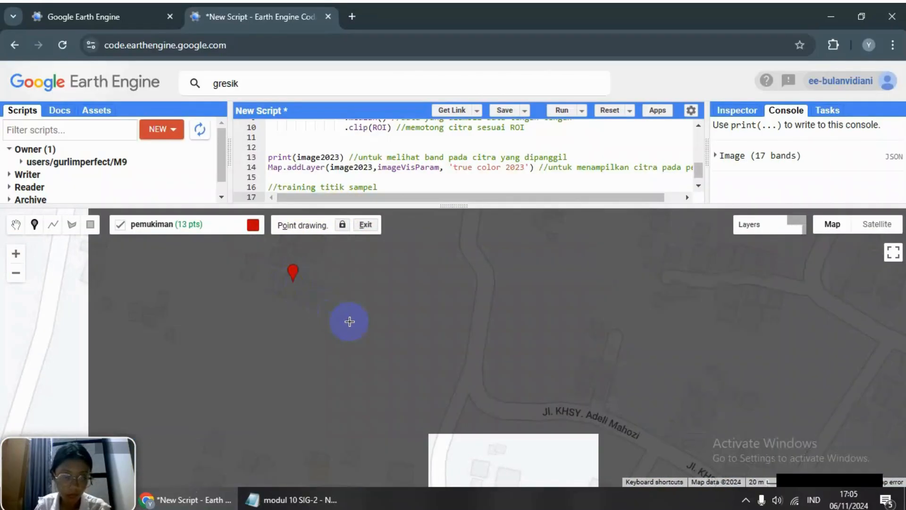
pyautogui.scroll(-2, 348, 320)
pyautogui.scroll(-1, 349, 322)
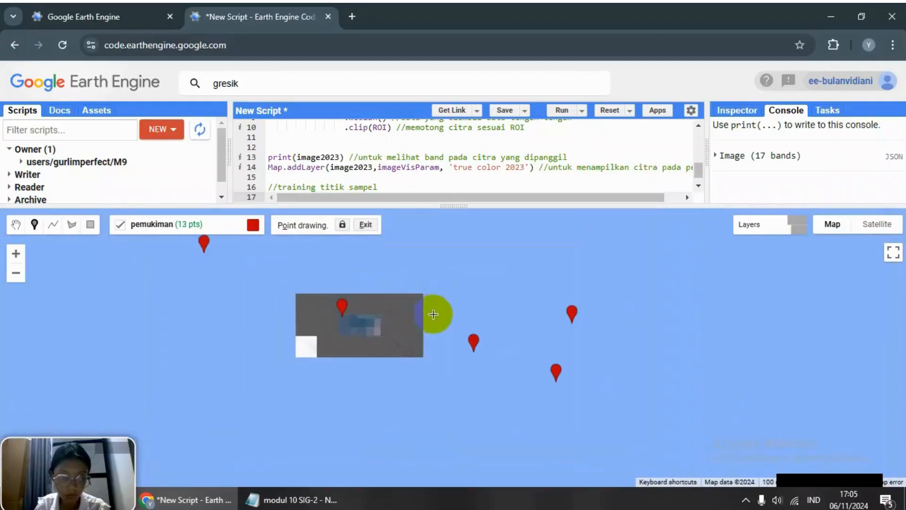
# Step: Add a pemukiman point on the pale housing area east of Jl. Raya Kamal in the northern part of the image
pyautogui.scroll(1, 417, 245)
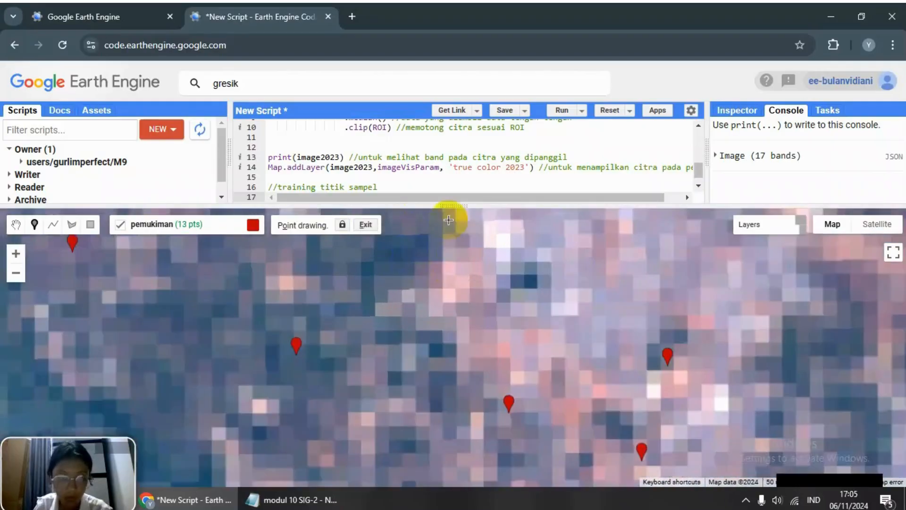
pyautogui.click(15, 224)
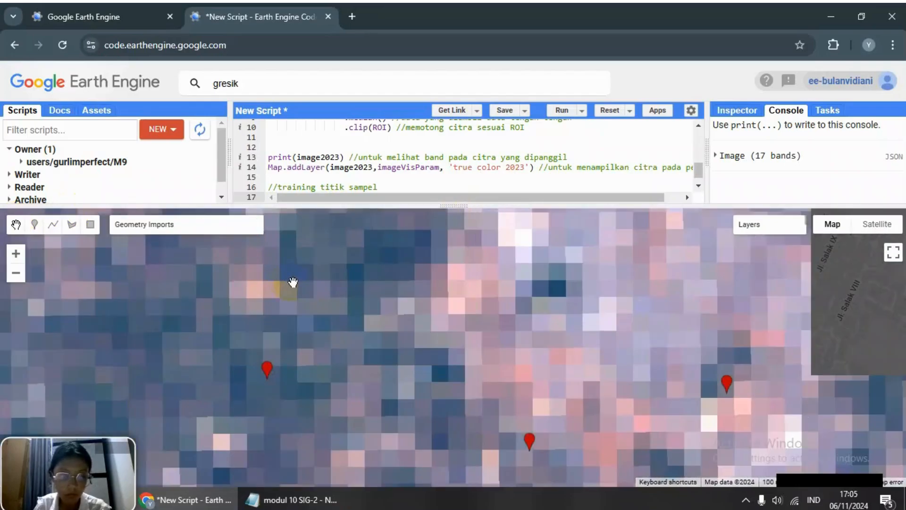
pyautogui.scroll(-1, 294, 284)
pyautogui.scroll(-1, 387, 307)
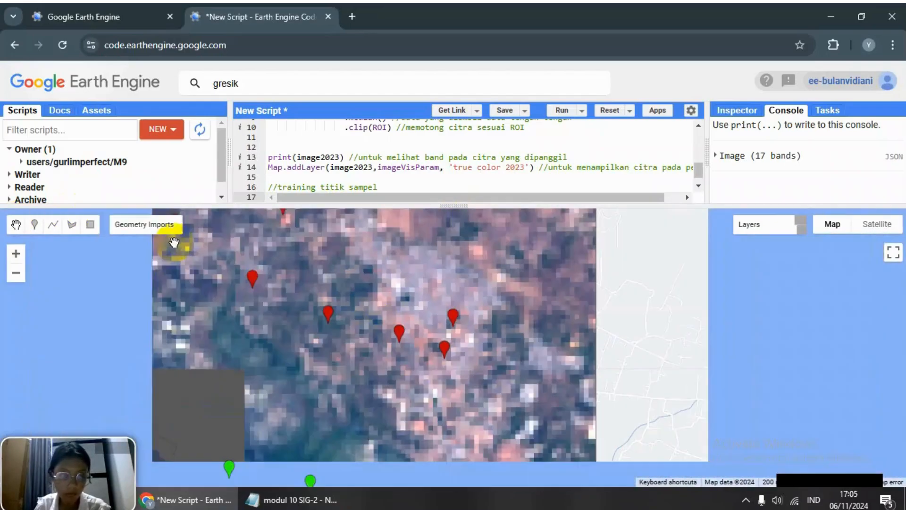
pyautogui.click(158, 225)
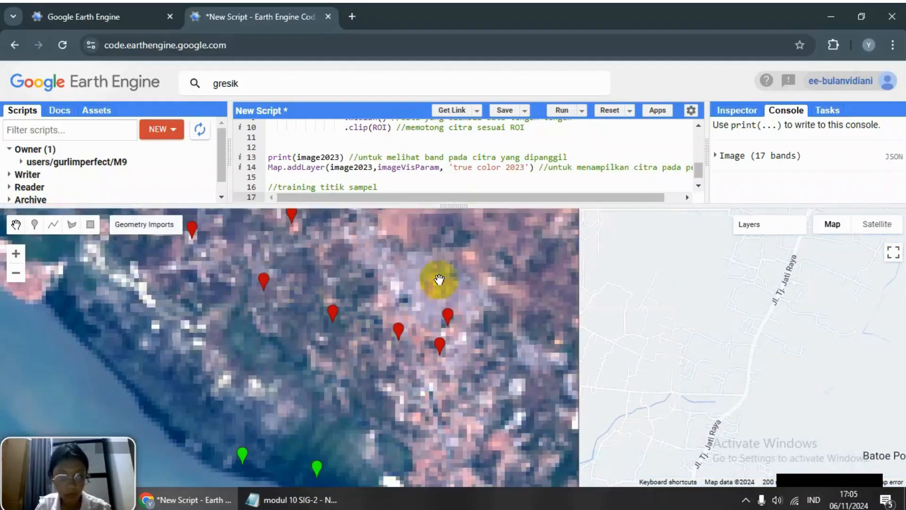
pyautogui.moveTo(439, 277); pyautogui.dragTo(424, 431)
pyautogui.moveTo(503, 361); pyautogui.dragTo(531, 494)
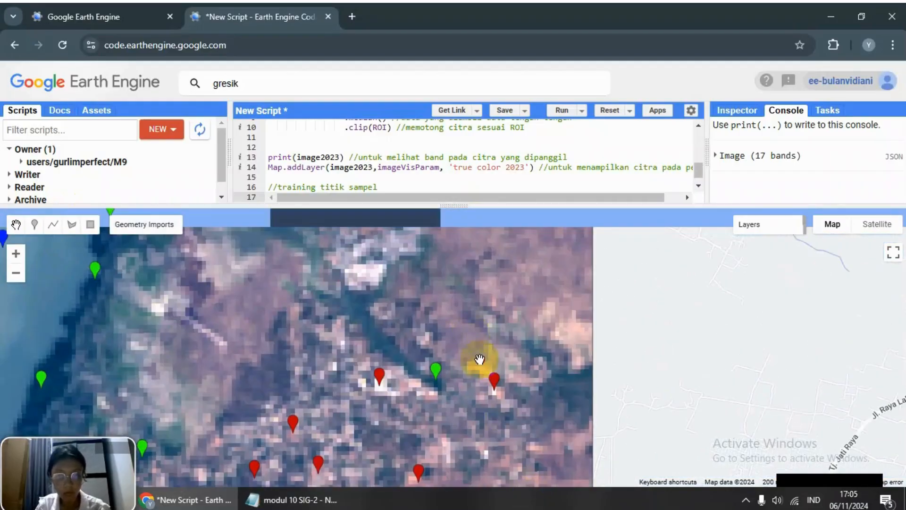
pyautogui.moveTo(496, 302); pyautogui.dragTo(484, 430)
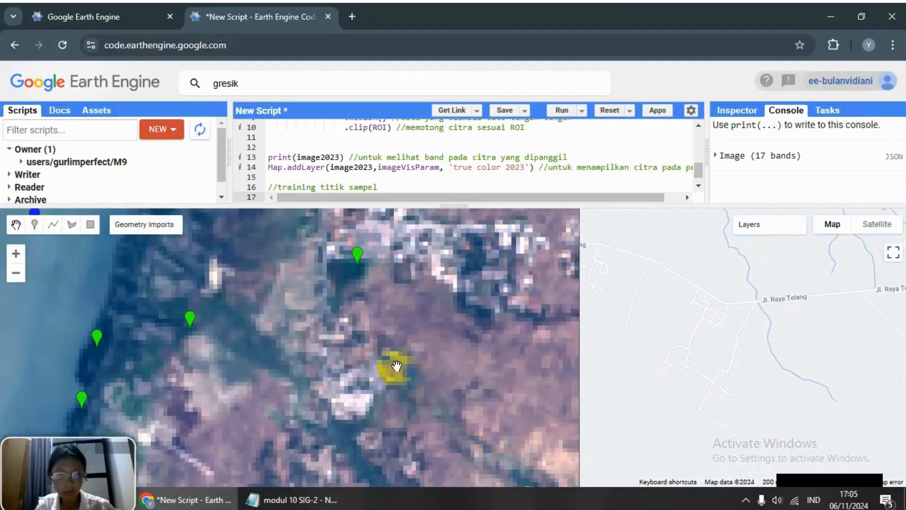
pyautogui.scroll(2, 396, 367)
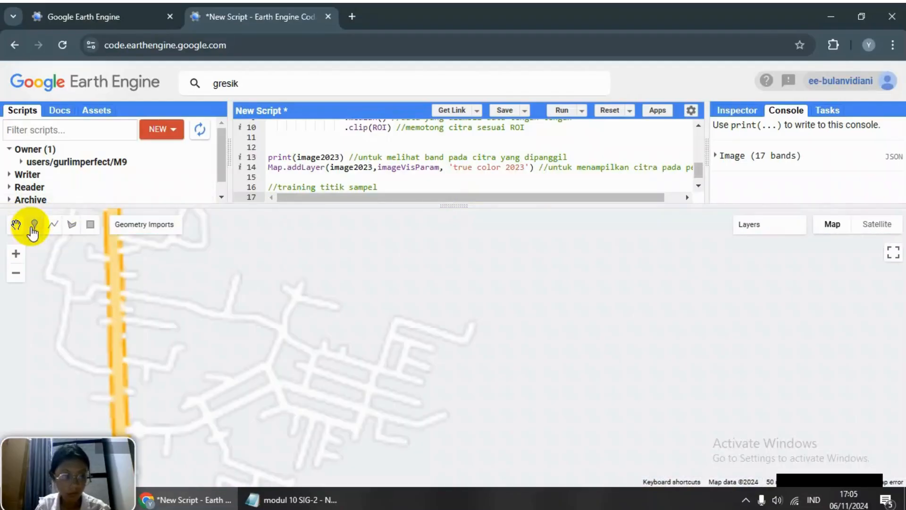
pyautogui.click(34, 227)
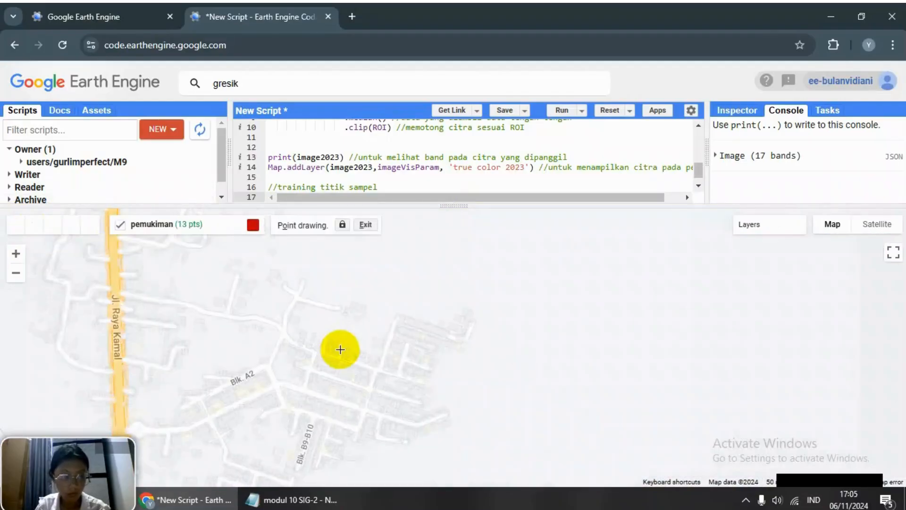
pyautogui.click(332, 347)
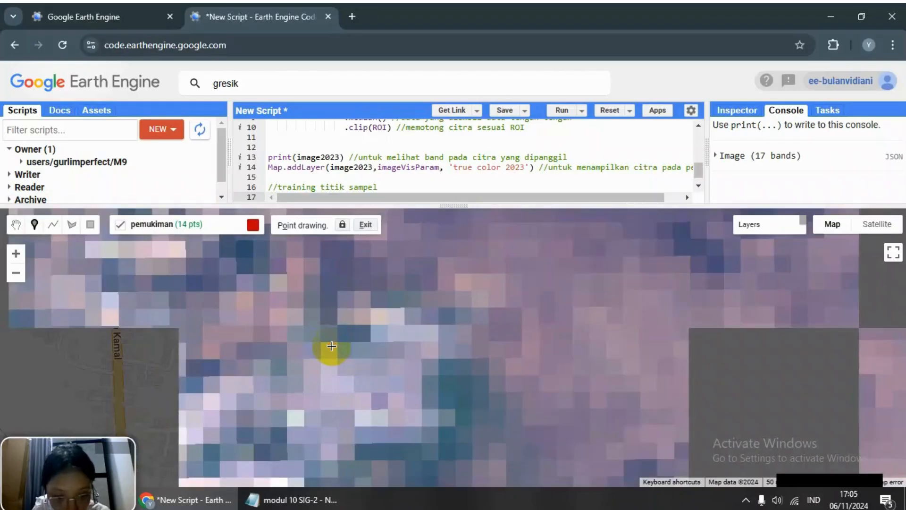
# Step: Examine the imagery surrounding the northernmost pemukiman point east of Jl. Raya Kamal for further settlement pixels
pyautogui.scroll(-1, 527, 360)
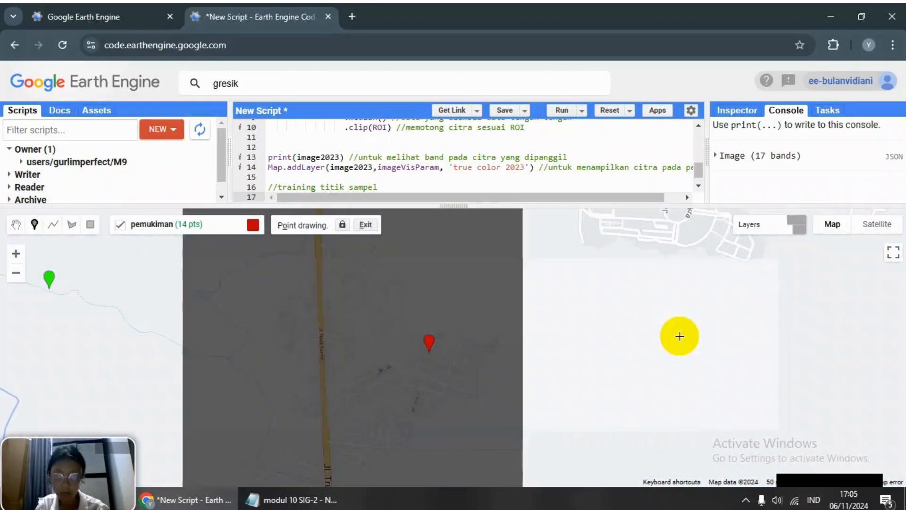
pyautogui.scroll(2, 680, 336)
pyautogui.moveTo(684, 315); pyautogui.dragTo(524, 330)
pyautogui.scroll(1, 476, 336)
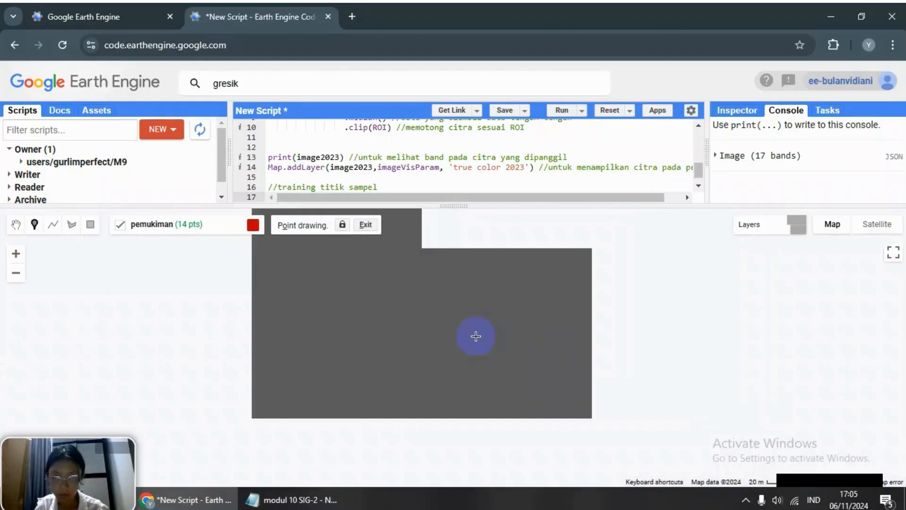
pyautogui.scroll(-1, 460, 339)
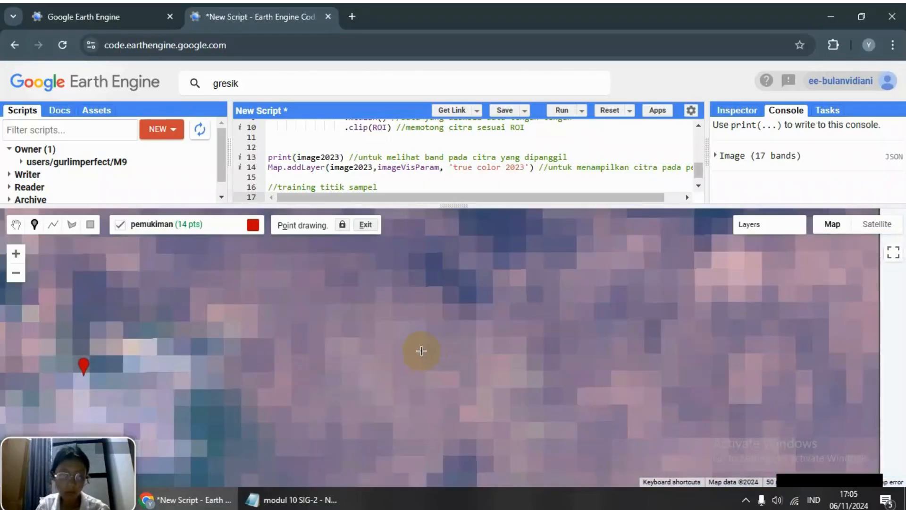
pyautogui.scroll(1, 421, 351)
pyautogui.scroll(1, 422, 351)
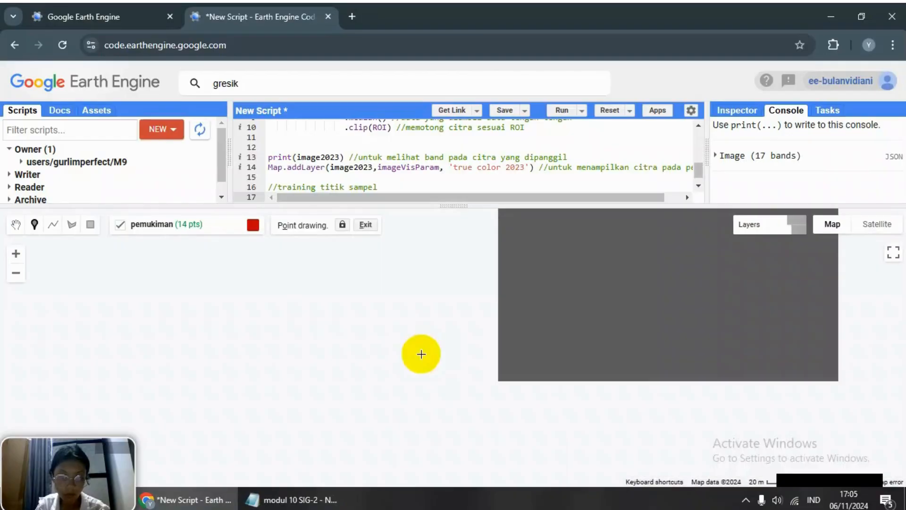
pyautogui.click(16, 225)
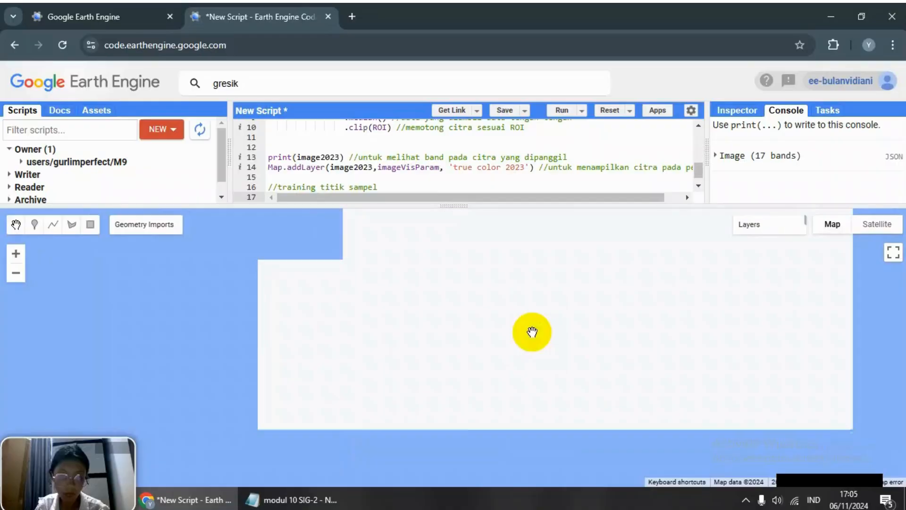
pyautogui.moveTo(516, 299); pyautogui.dragTo(602, 395)
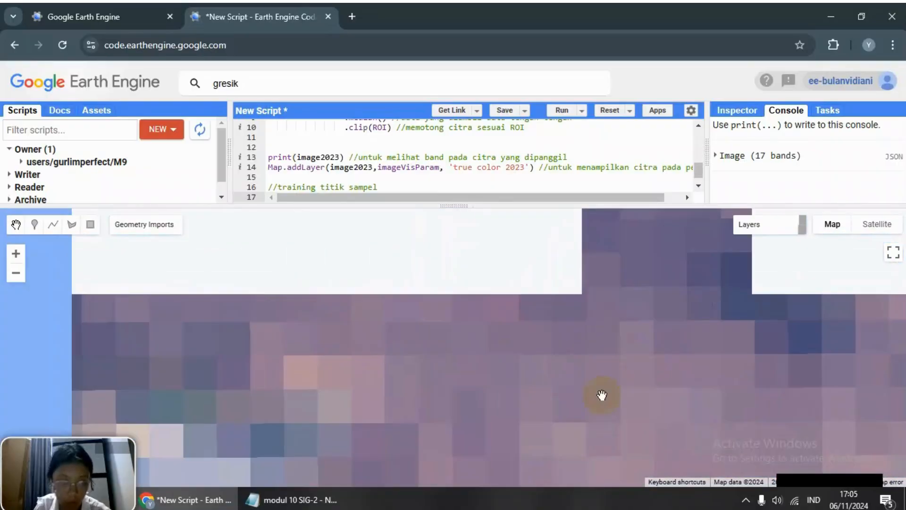
pyautogui.scroll(-1, 540, 368)
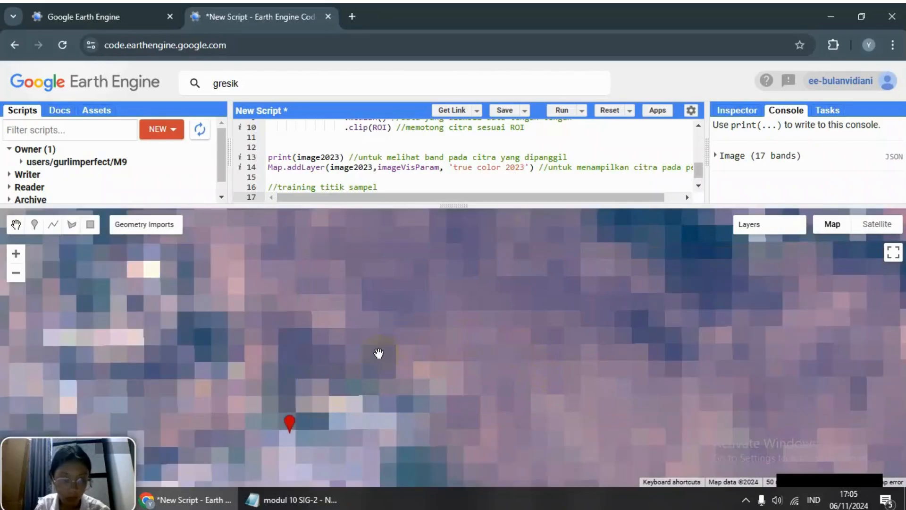
pyautogui.moveTo(378, 356); pyautogui.dragTo(629, 322)
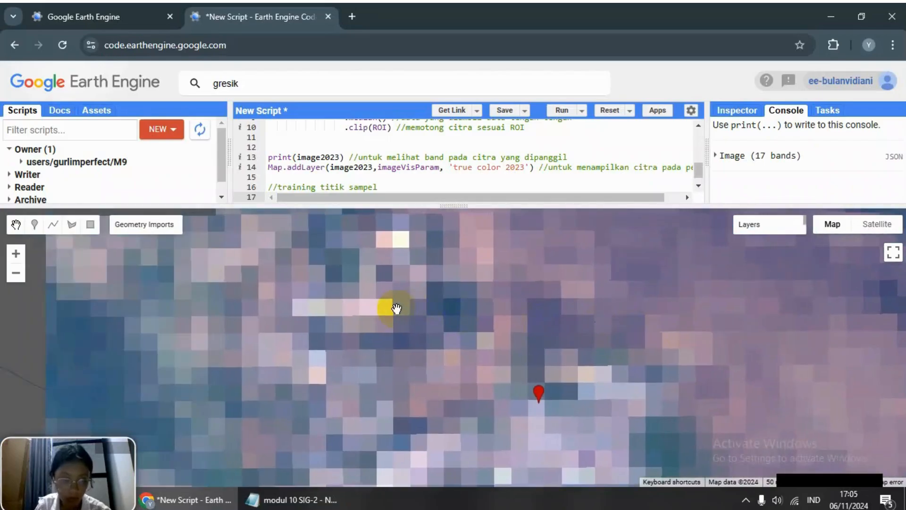
pyautogui.moveTo(394, 308); pyautogui.dragTo(423, 355)
pyautogui.moveTo(327, 352); pyautogui.dragTo(419, 385)
pyautogui.scroll(-1, 296, 315)
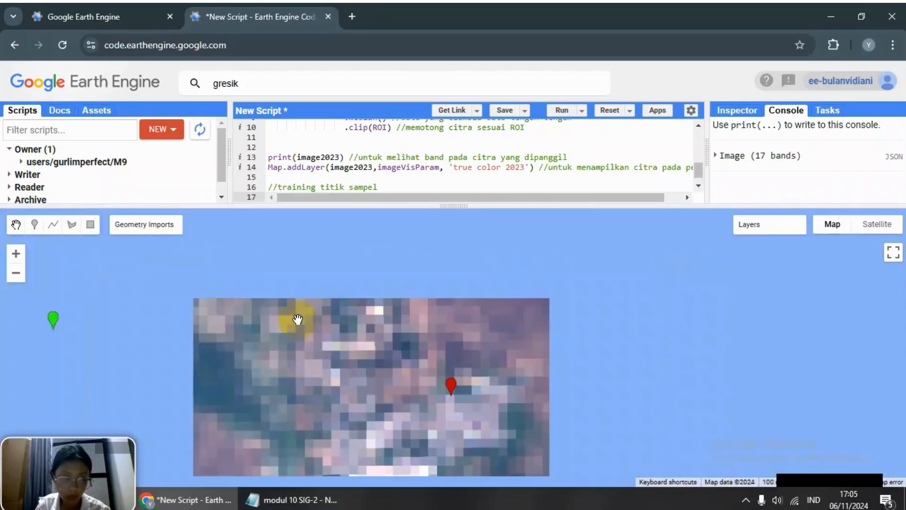
pyautogui.scroll(-3, 334, 356)
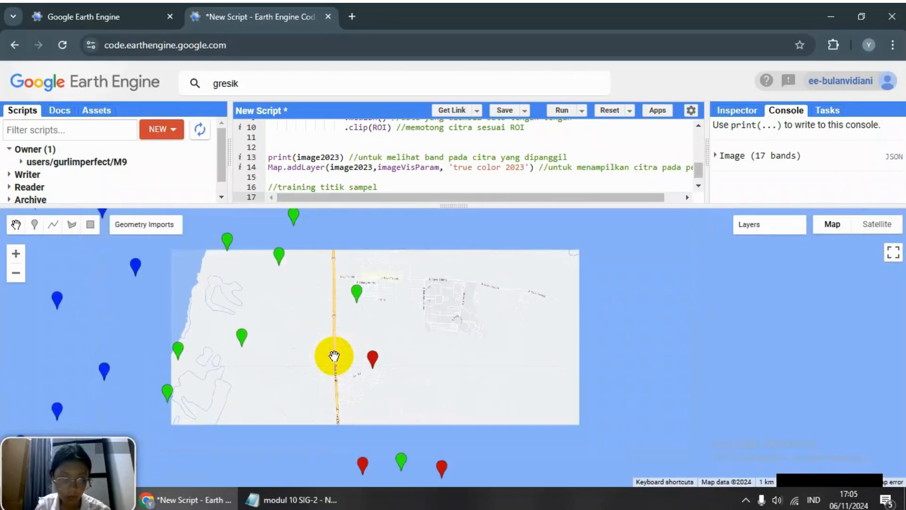
# Step: Add four pemukiman points on the built-up pixels around Jl. Raya Telang, east of Jl. Raya Kamal
pyautogui.scroll(1, 337, 357)
pyautogui.scroll(1, 339, 359)
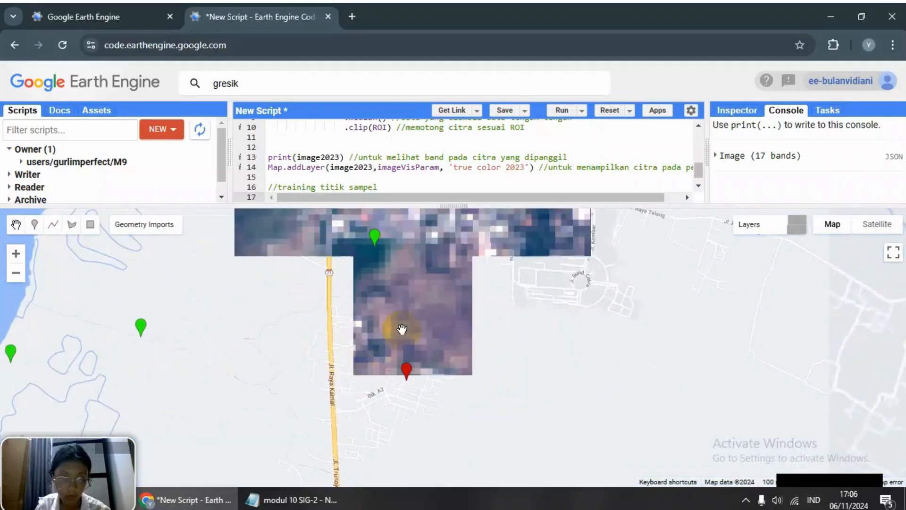
pyautogui.moveTo(509, 350); pyautogui.dragTo(525, 423)
pyautogui.moveTo(406, 354); pyautogui.dragTo(505, 474)
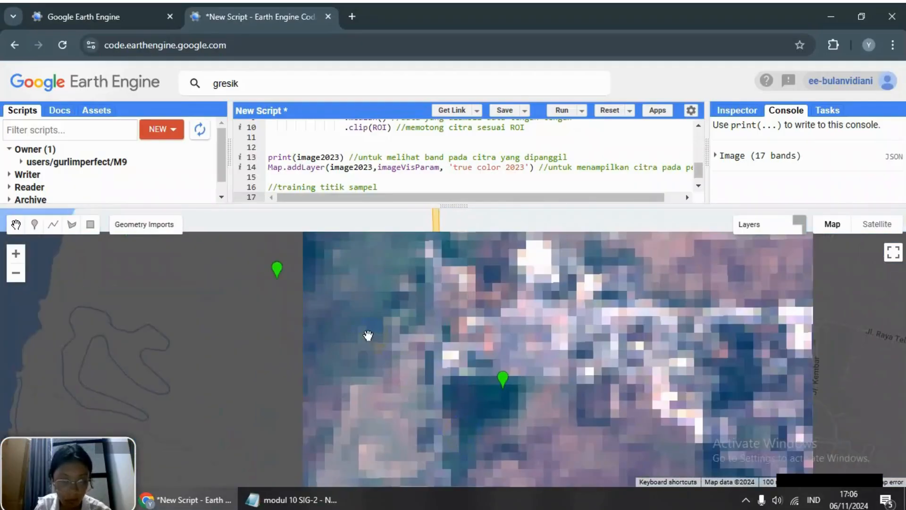
pyautogui.scroll(1, 368, 336)
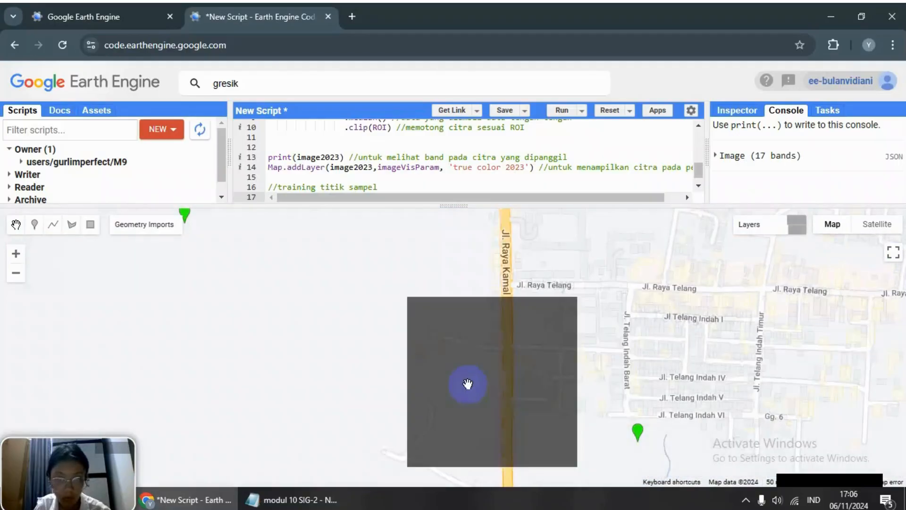
pyautogui.moveTo(517, 394); pyautogui.dragTo(441, 450)
pyautogui.scroll(1, 480, 325)
pyautogui.click(34, 225)
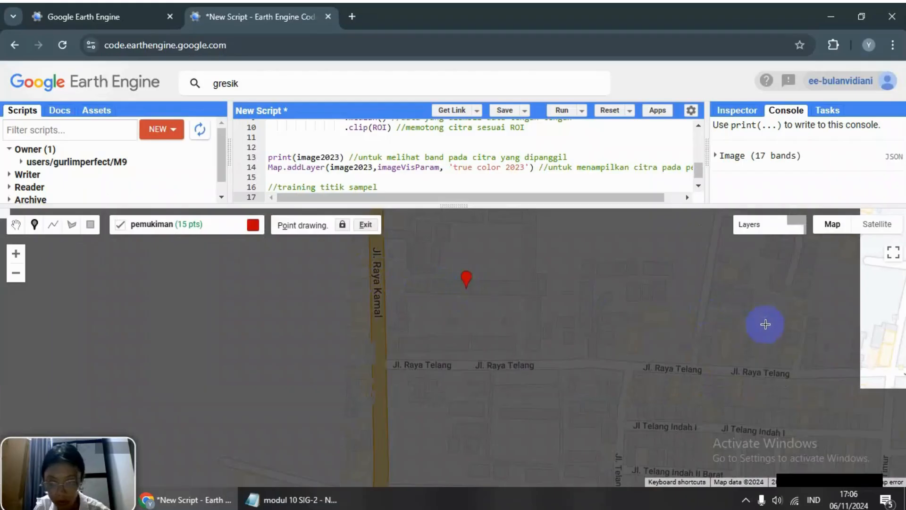
pyautogui.click(827, 414)
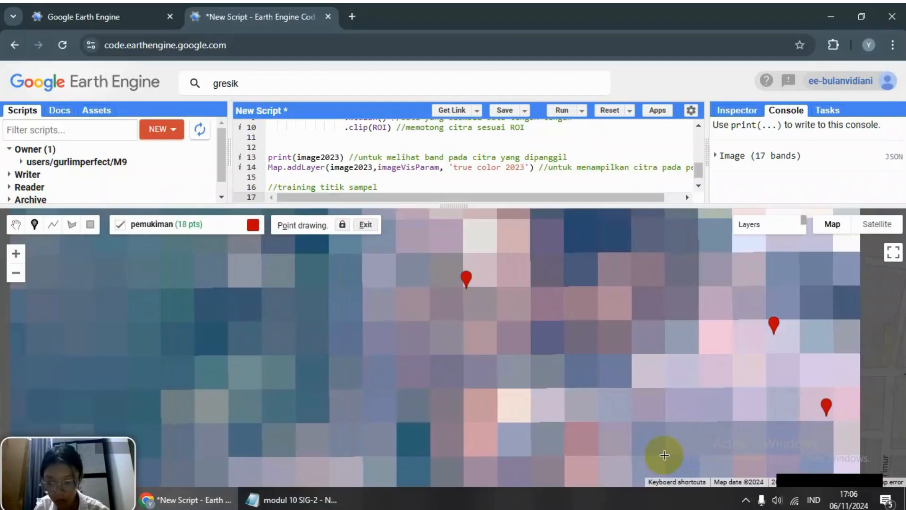
# Step: Add two pemukiman points on the bright housing pixels west of Jl. Raya Kamal, around Gg. Anggrek near Jl. Telang Asri
pyautogui.scroll(-3, 506, 359)
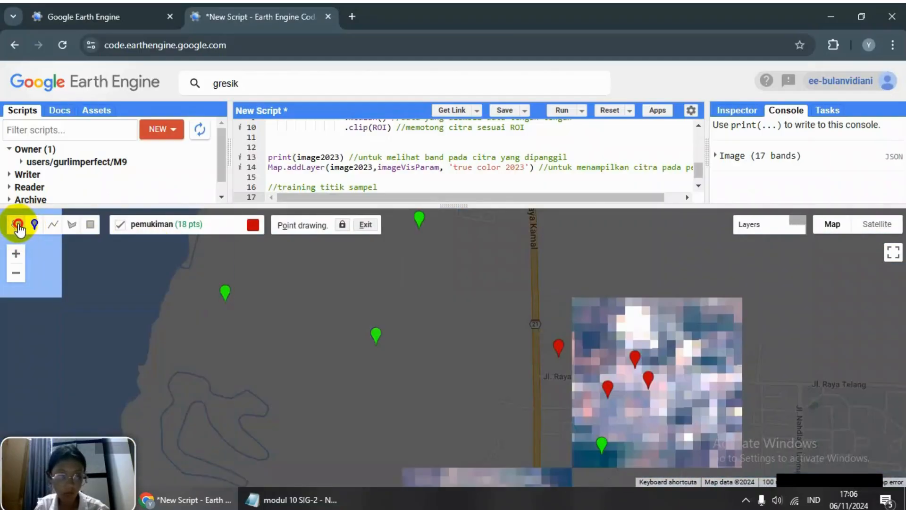
pyautogui.click(16, 224)
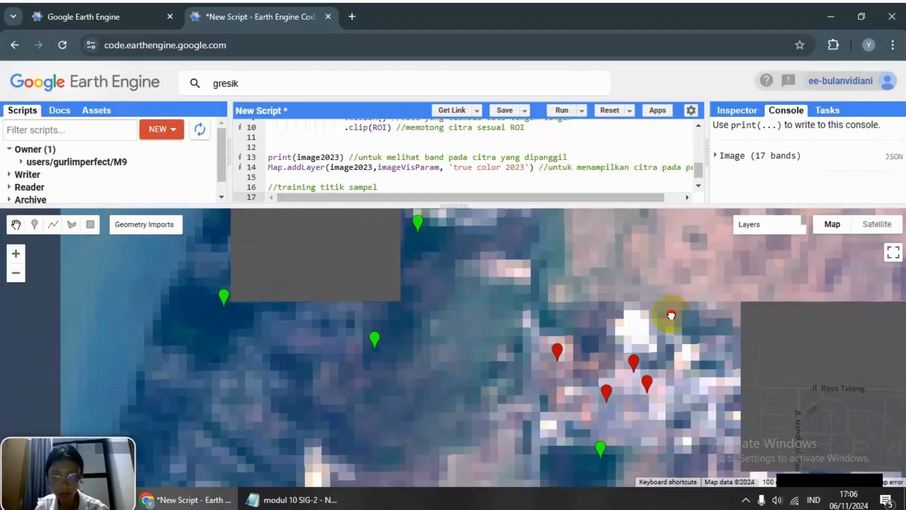
pyautogui.moveTo(671, 316); pyautogui.dragTo(456, 410)
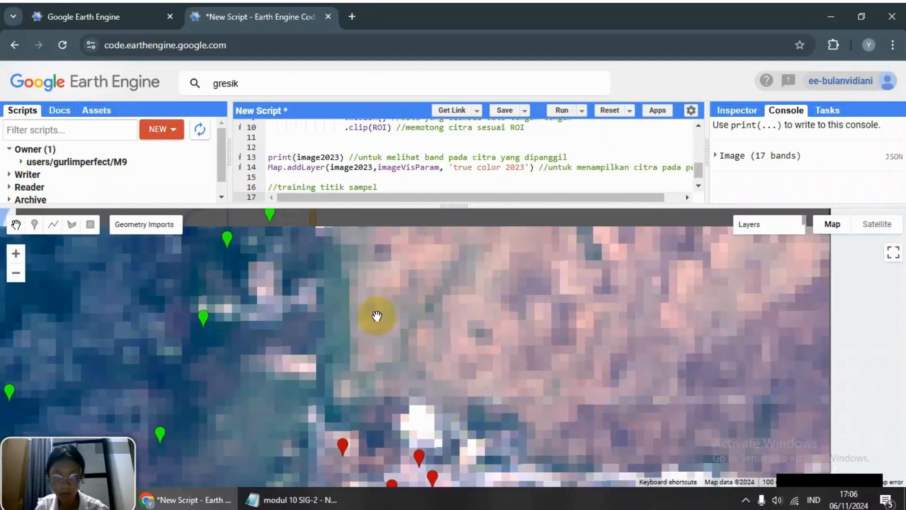
pyautogui.moveTo(423, 312); pyautogui.dragTo(410, 358)
pyautogui.scroll(-1, 437, 366)
pyautogui.scroll(1, 438, 366)
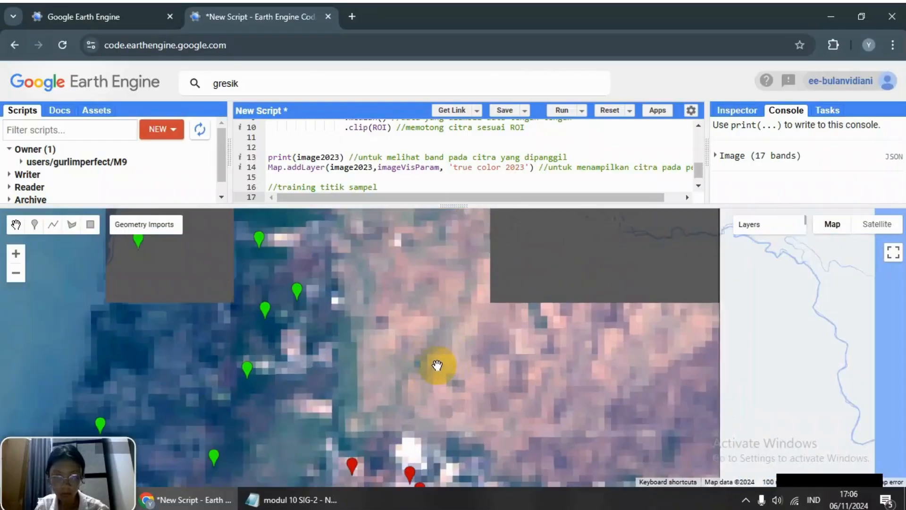
pyautogui.scroll(2, 437, 366)
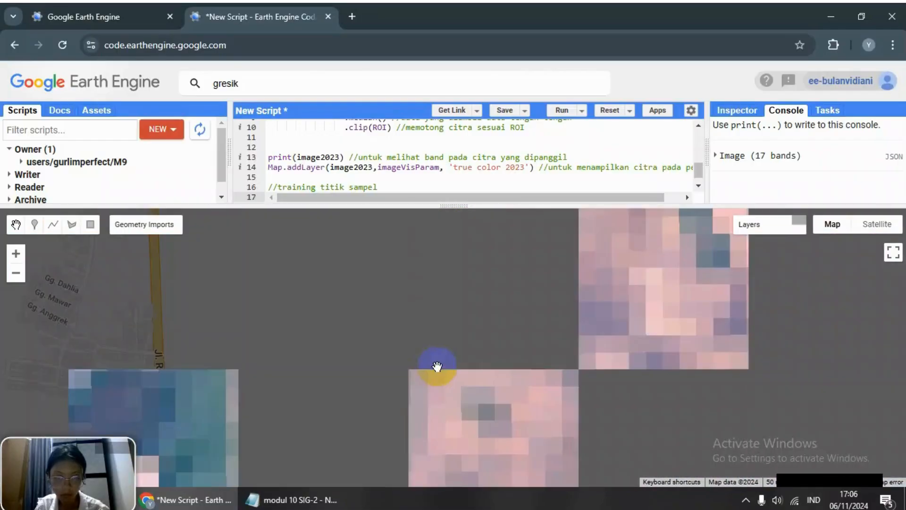
pyautogui.moveTo(439, 380); pyautogui.dragTo(654, 334)
pyautogui.moveTo(276, 313); pyautogui.dragTo(359, 386)
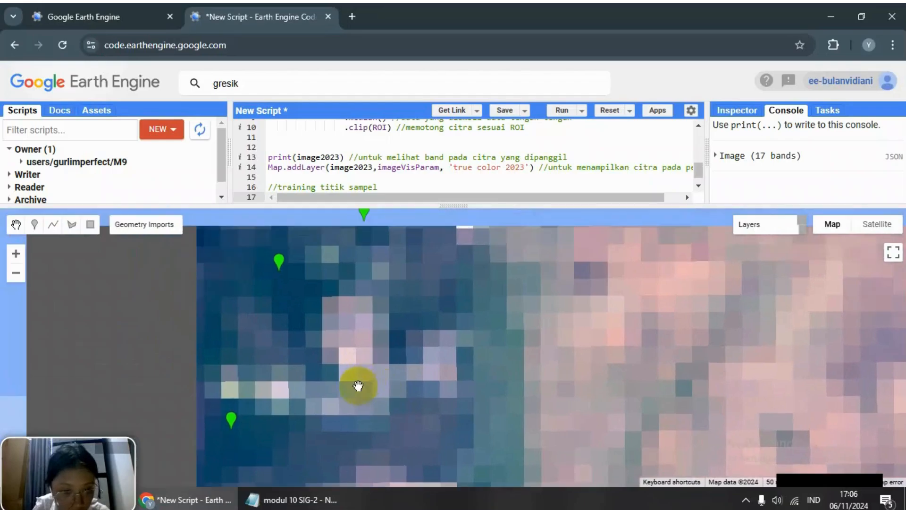
pyautogui.click(34, 224)
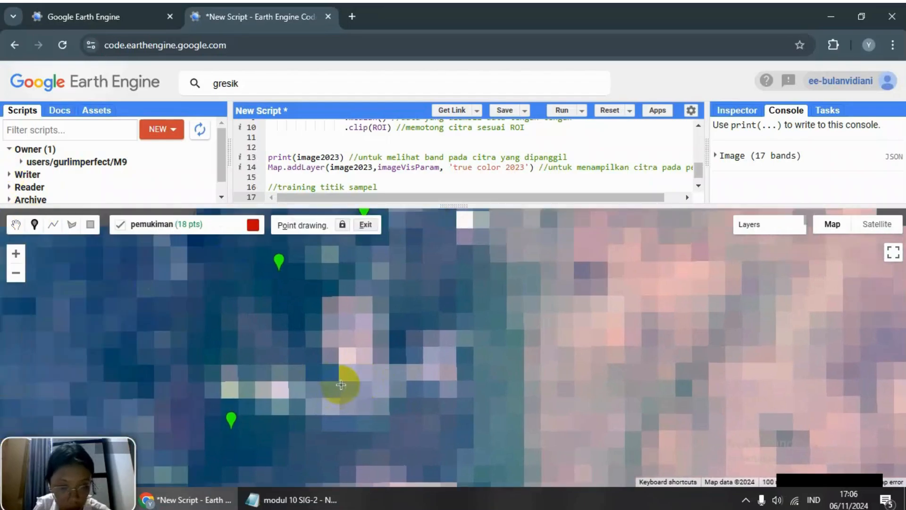
pyautogui.scroll(3, 341, 385)
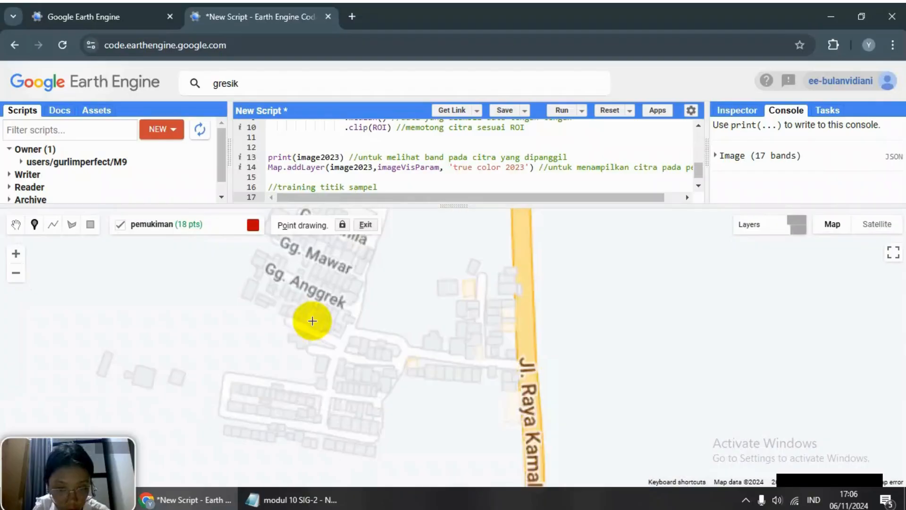
pyautogui.click(307, 306)
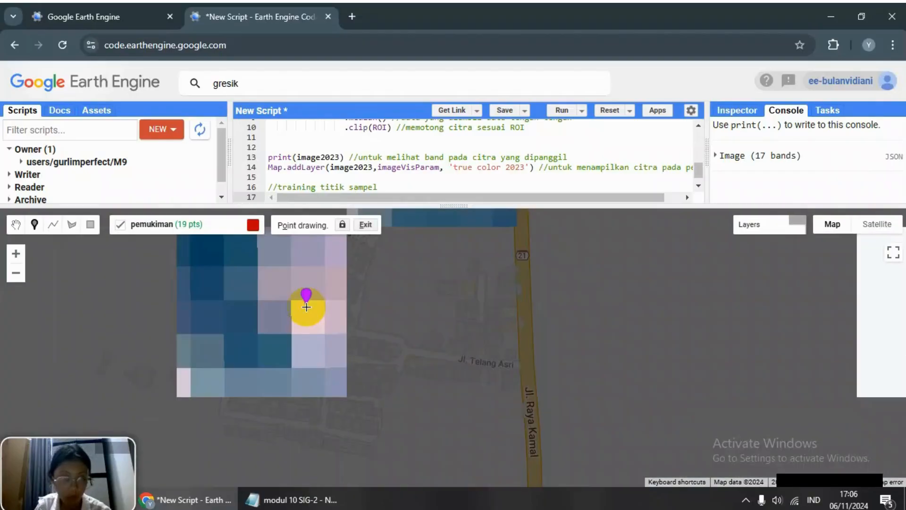
pyautogui.click(355, 414)
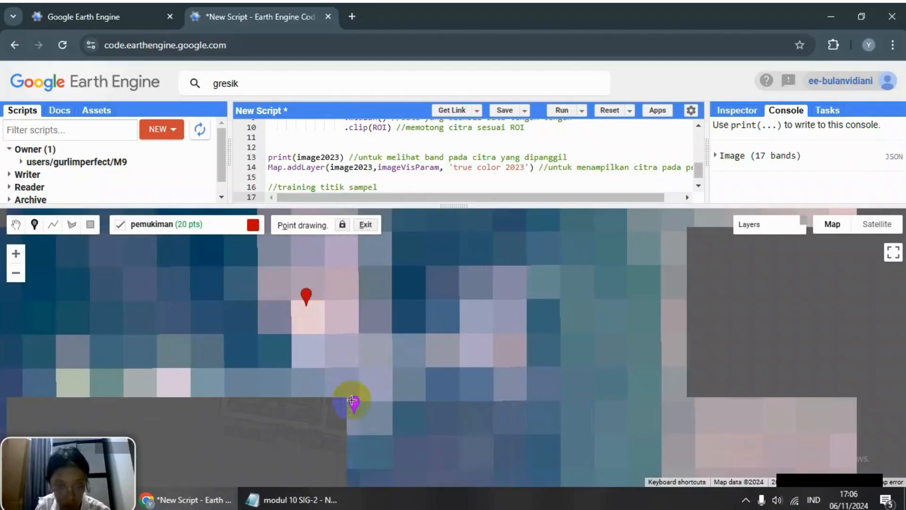
# Step: Review how the water, vegetation and settlement sample points are distributed across the whole ROI
pyautogui.scroll(-1, 298, 388)
pyautogui.scroll(-1, 298, 387)
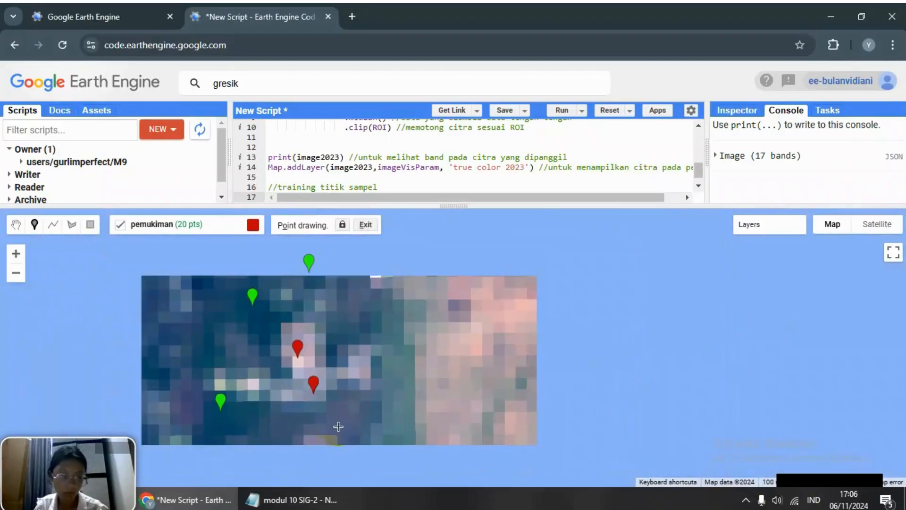
pyautogui.click(16, 225)
pyautogui.moveTo(268, 354)
pyautogui.mouseDown()
pyautogui.moveTo(247, 324)
pyautogui.moveTo(152, 240)
pyautogui.mouseUp()
pyautogui.scroll(-1, 392, 377)
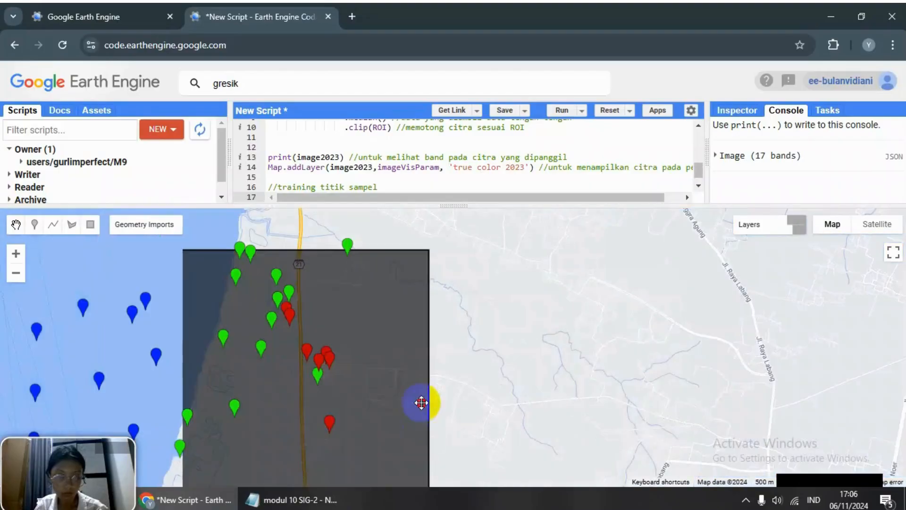
pyautogui.moveTo(433, 473); pyautogui.dragTo(446, 366)
pyautogui.scroll(-1, 442, 389)
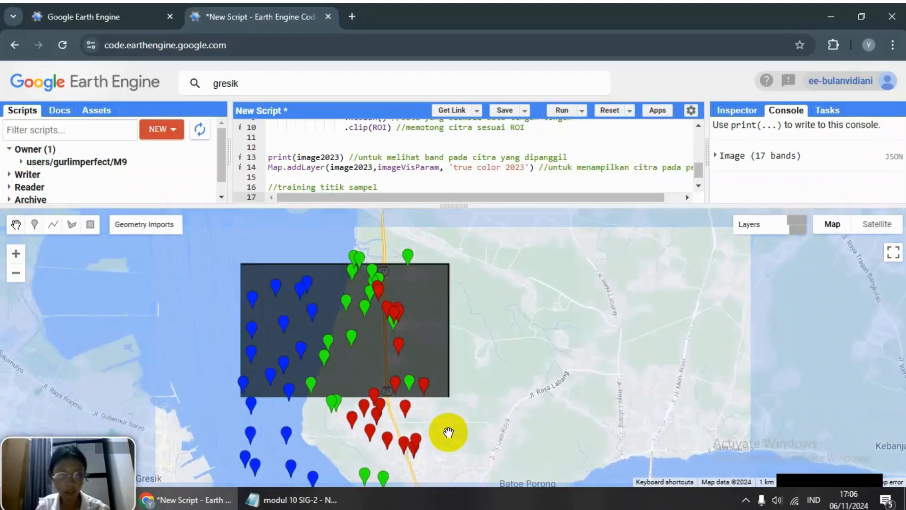
pyautogui.moveTo(447, 431); pyautogui.dragTo(448, 369)
# Step: Create a new geometry layer for open land and name it lahanterbuka1
pyautogui.moveTo(171, 232)
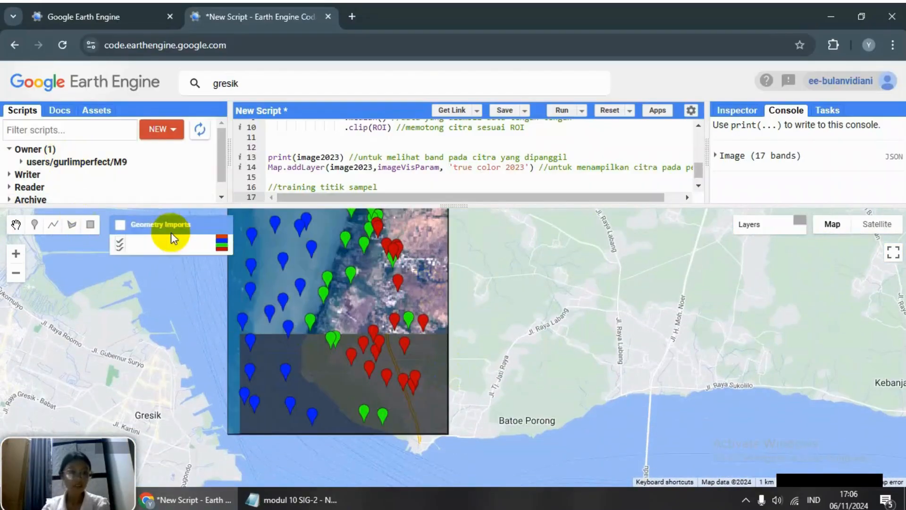
pyautogui.click(143, 305)
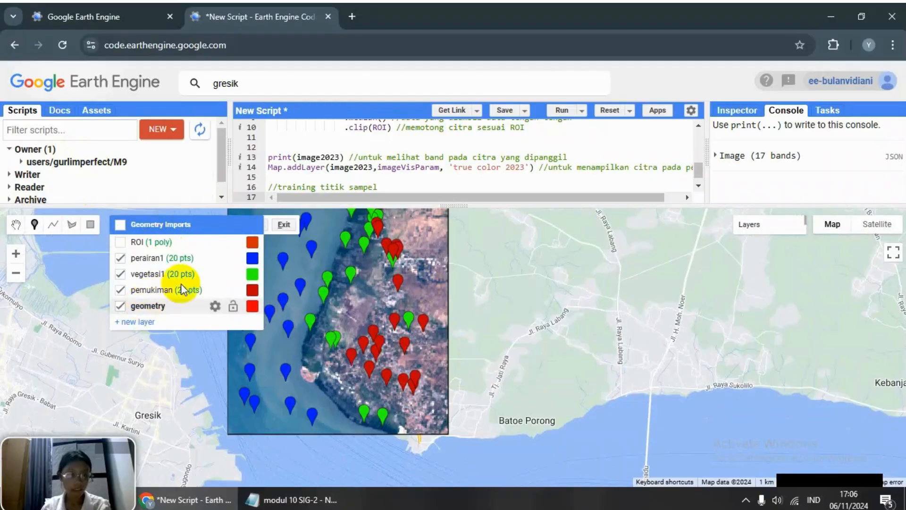
pyautogui.click(212, 304)
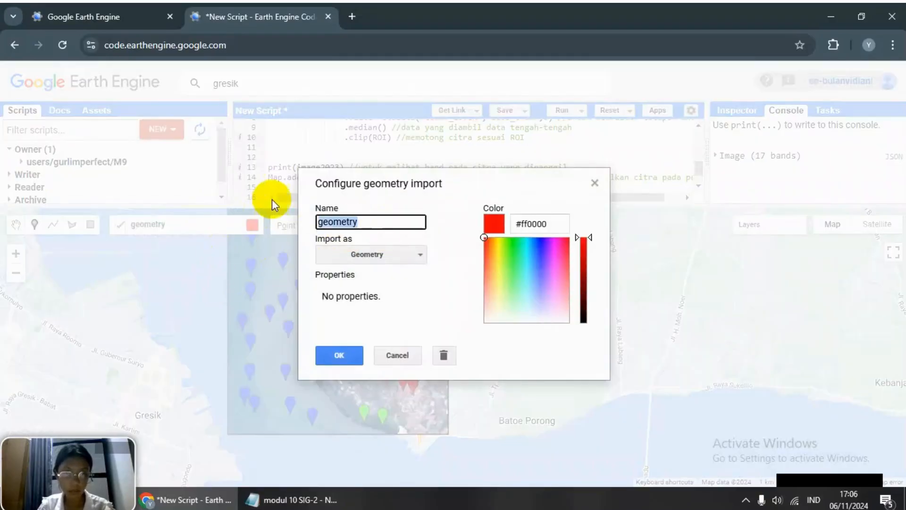
pyautogui.write('La')
pyautogui.press('BackSpace')
pyautogui.press('BackSpace')
pyautogui.write('laha')
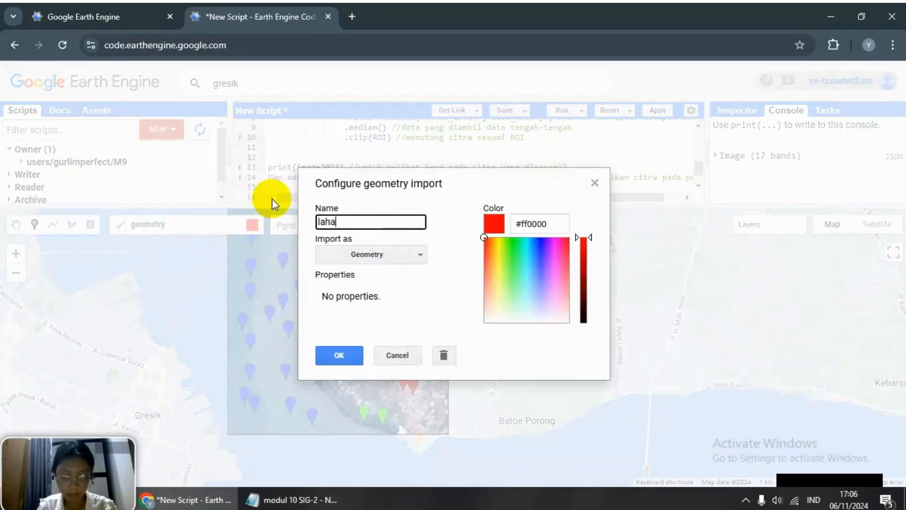
pyautogui.write('nterbuka1')
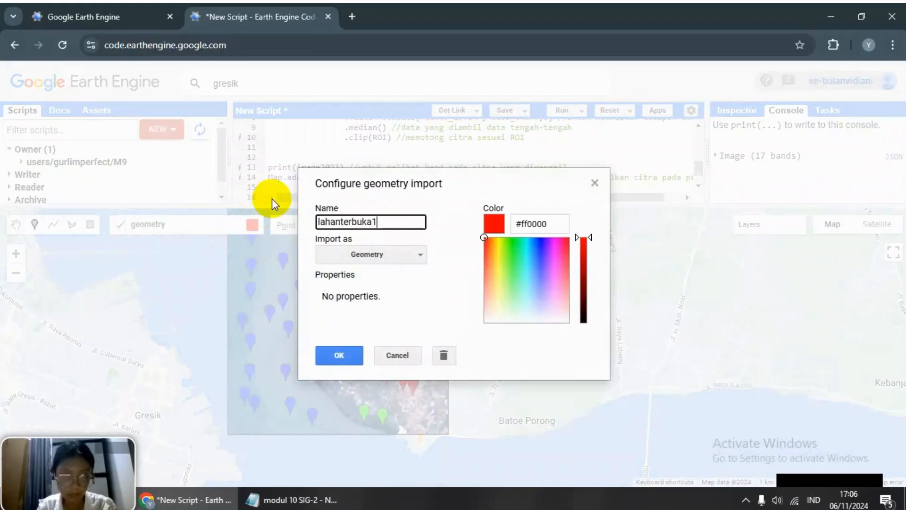
# Step: Configure lahanterbuka1 to import as a FeatureCollection, add a property to it, and give the layer a yellow-orange colour
pyautogui.click(351, 255)
pyautogui.click(361, 314)
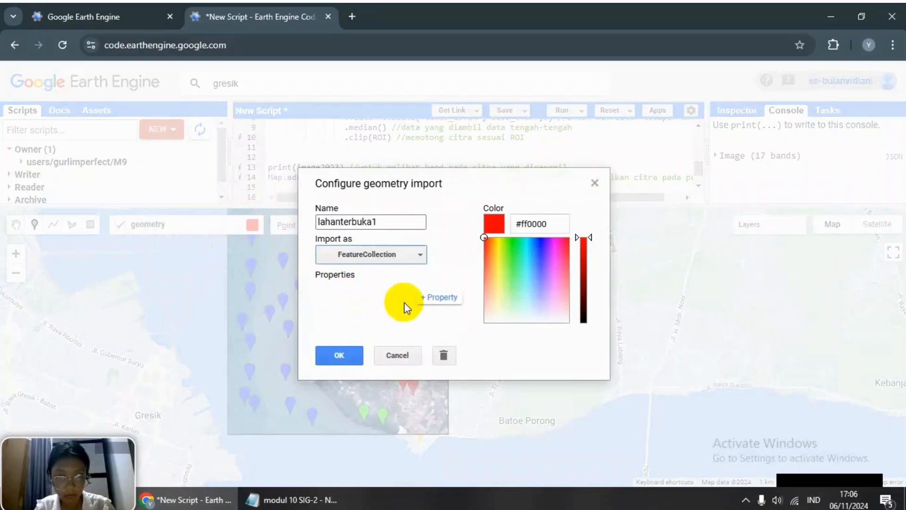
pyautogui.click(419, 308)
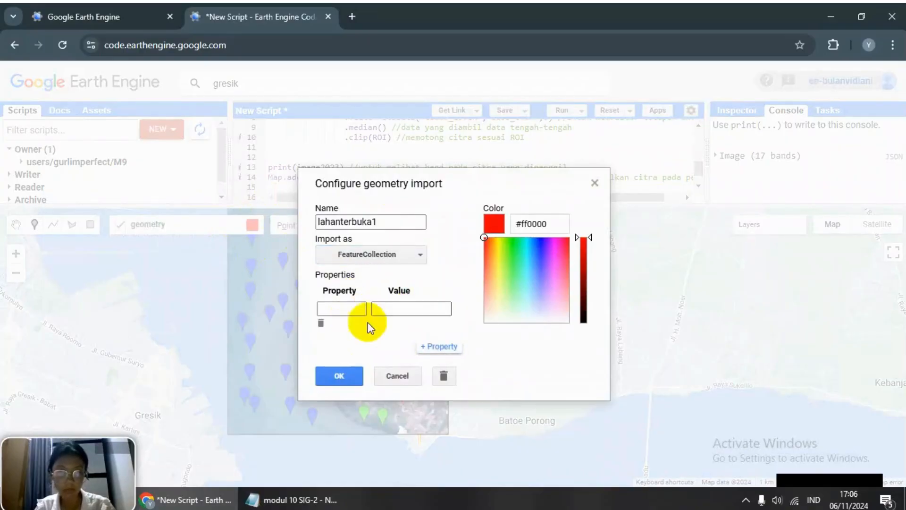
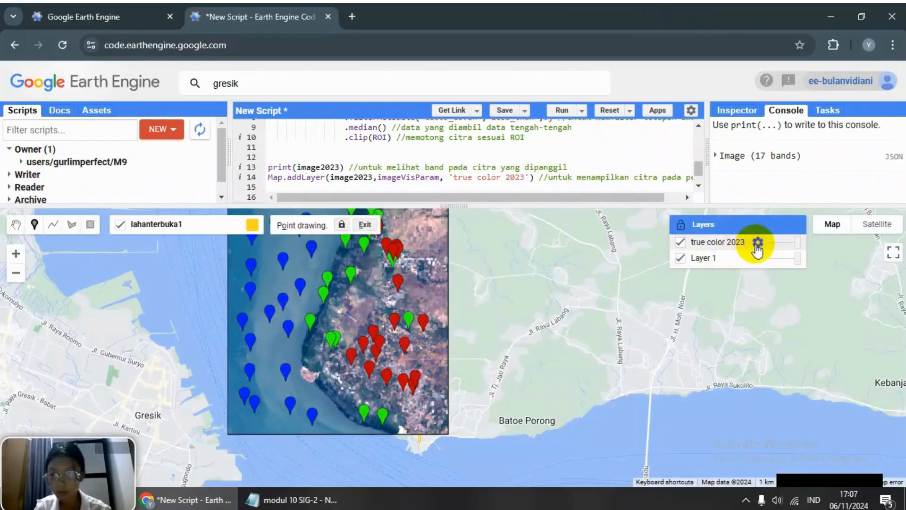
# Step: Set the true color 2023 layer's visualization to bands B6, B5 and B2 with a 100% stretch and apply it
pyautogui.click(758, 243)
pyautogui.click(538, 265)
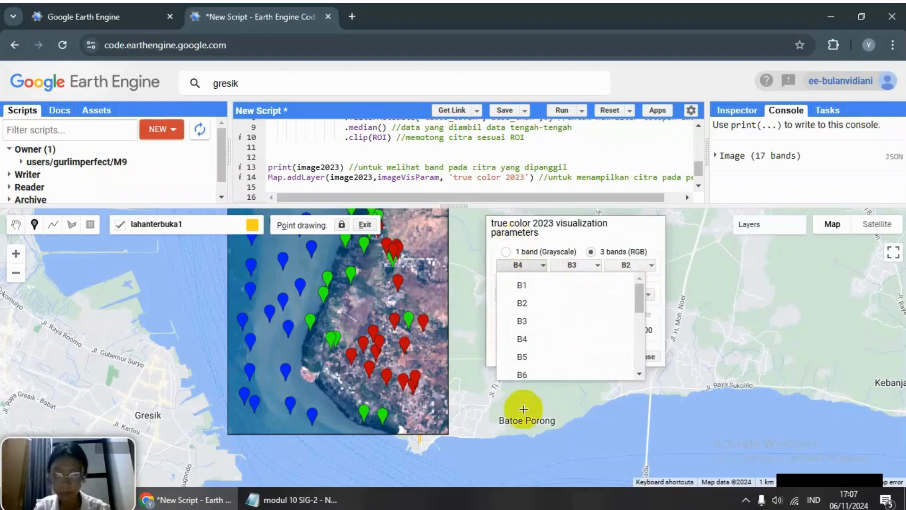
pyautogui.click(522, 375)
pyautogui.click(588, 272)
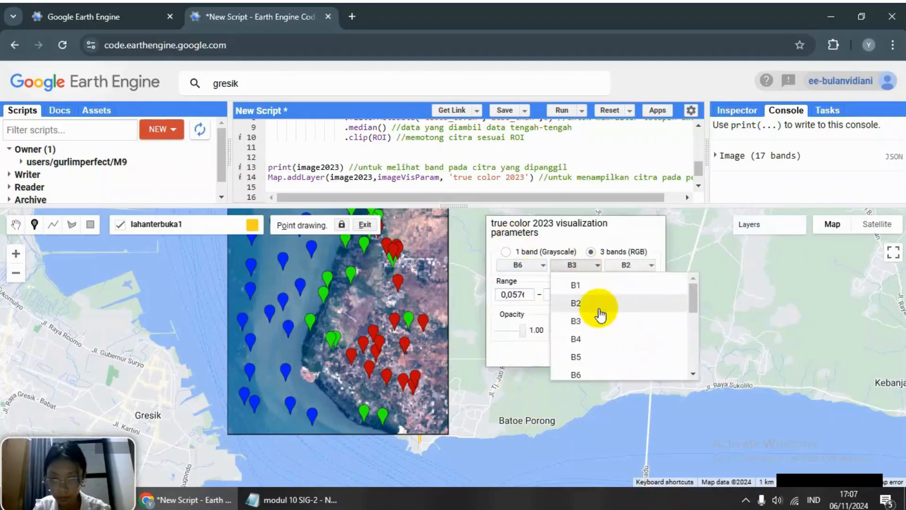
pyautogui.click(601, 358)
pyautogui.click(618, 294)
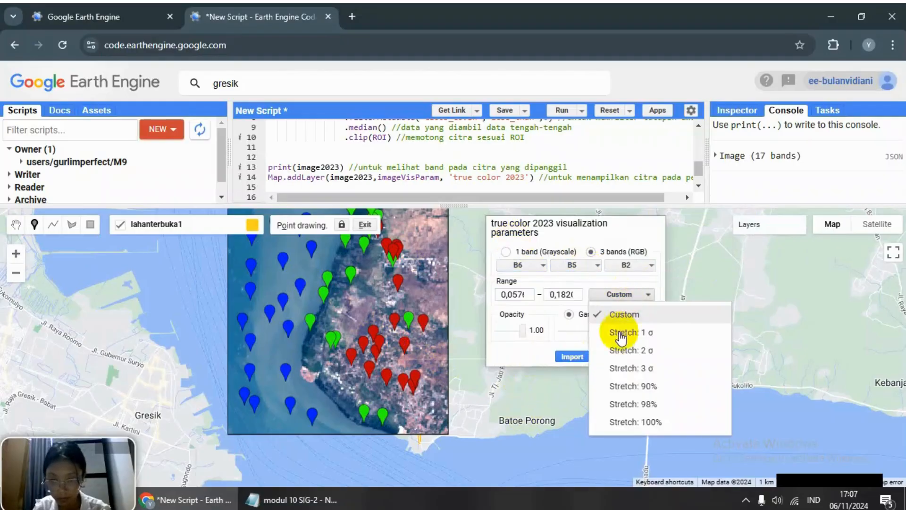
pyautogui.click(633, 422)
pyautogui.click(616, 360)
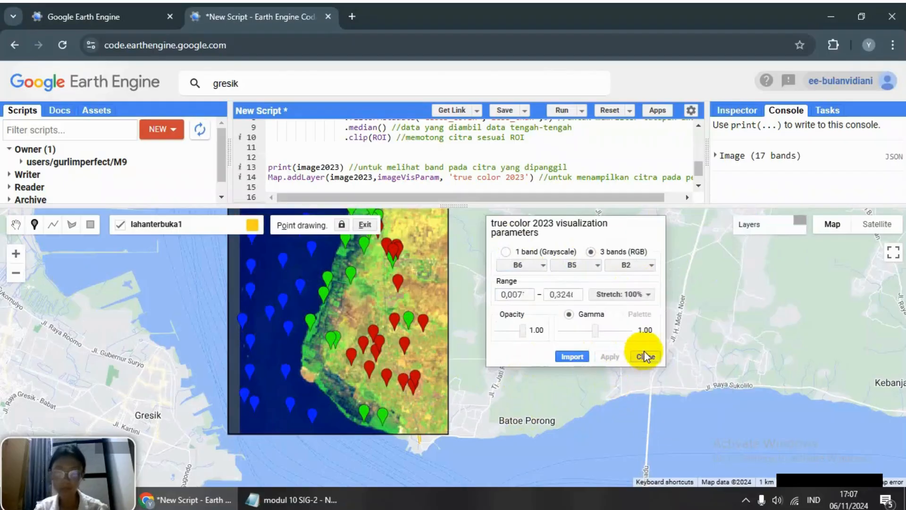
pyautogui.click(652, 353)
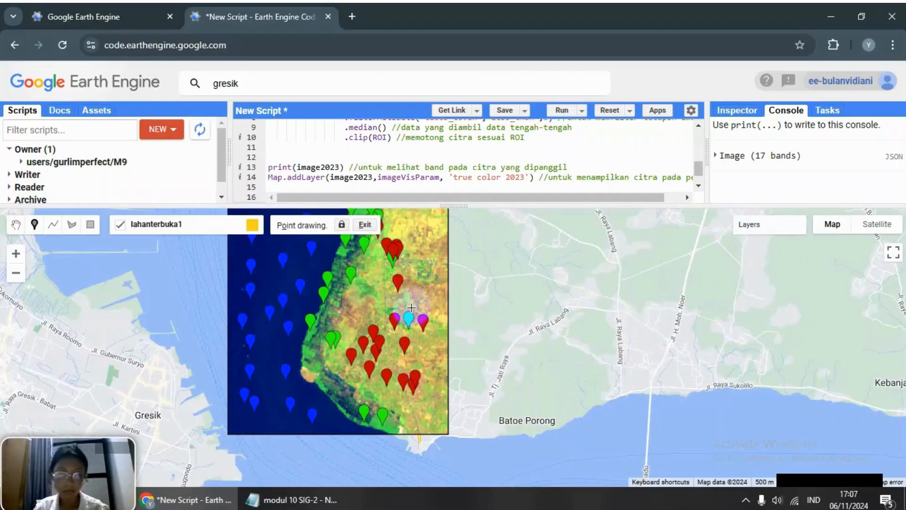
# Step: Examine the B6-B5-B2 composite for open-land pixels, from the middle of the ROI up to its northern edge
pyautogui.scroll(-2, 412, 307)
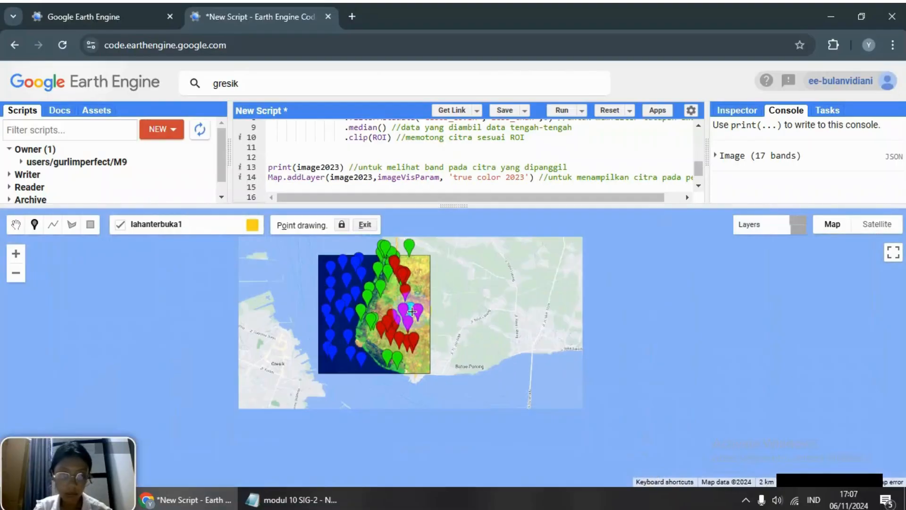
pyautogui.scroll(2, 411, 311)
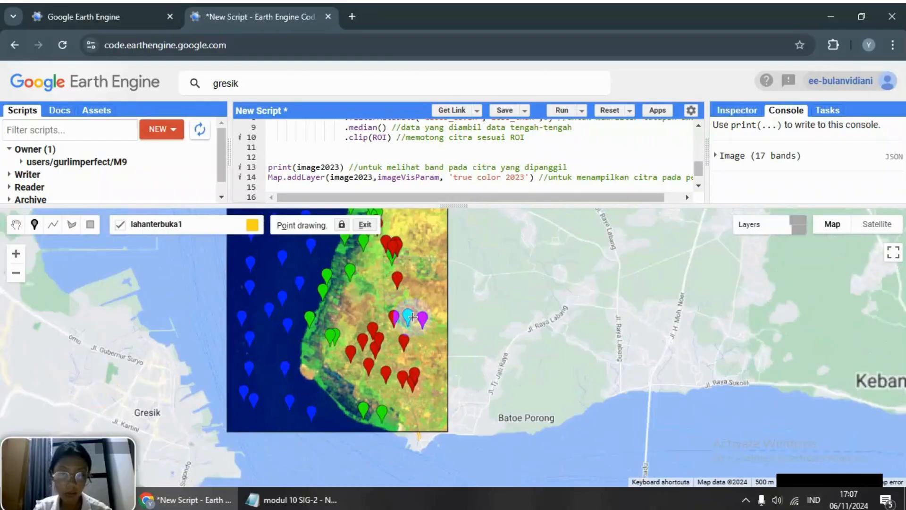
pyautogui.scroll(3, 412, 317)
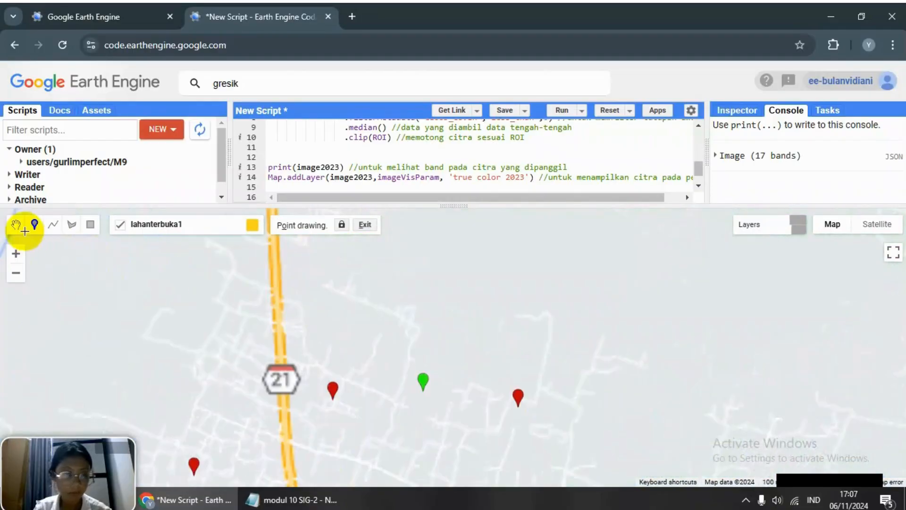
pyautogui.click(16, 225)
pyautogui.moveTo(404, 245); pyautogui.dragTo(318, 358)
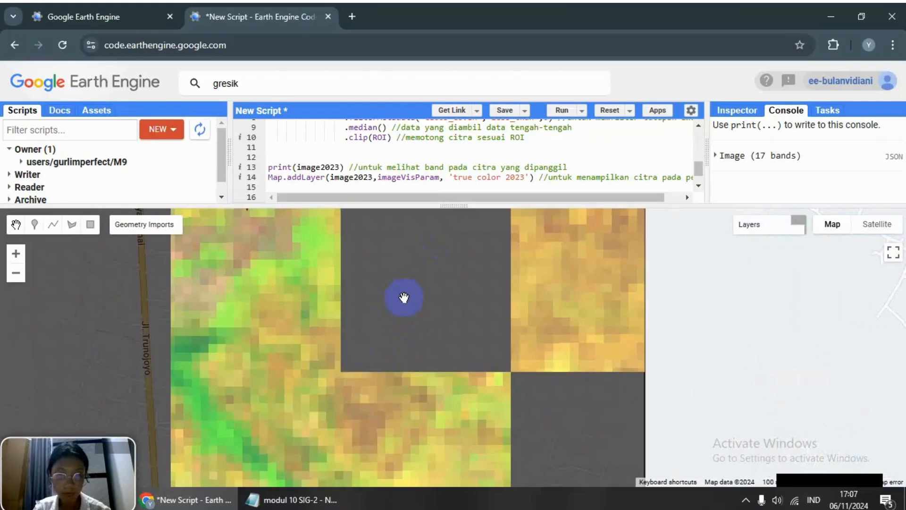
pyautogui.scroll(2, 406, 324)
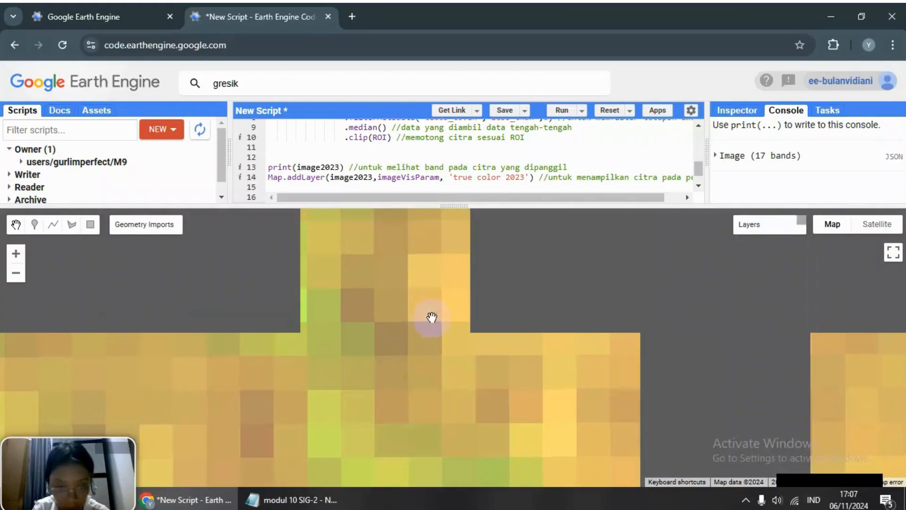
pyautogui.scroll(-2, 517, 357)
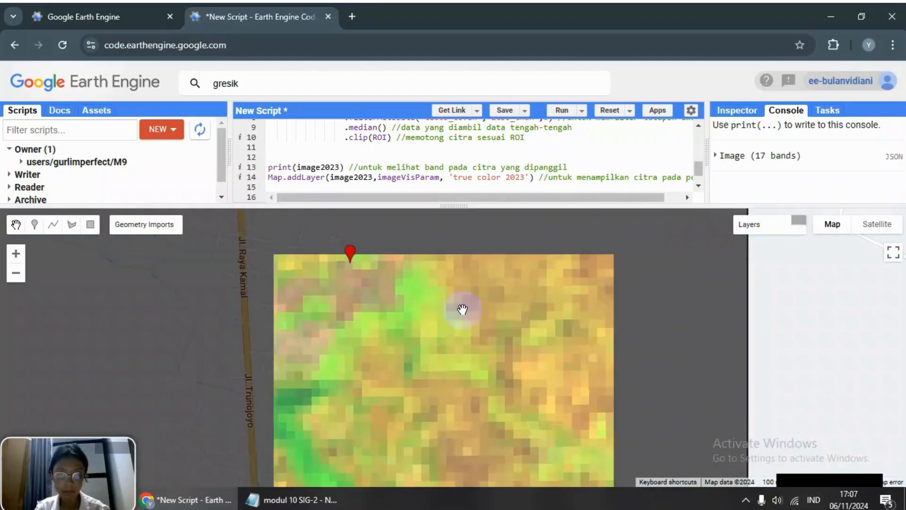
pyautogui.moveTo(462, 311); pyautogui.dragTo(544, 383)
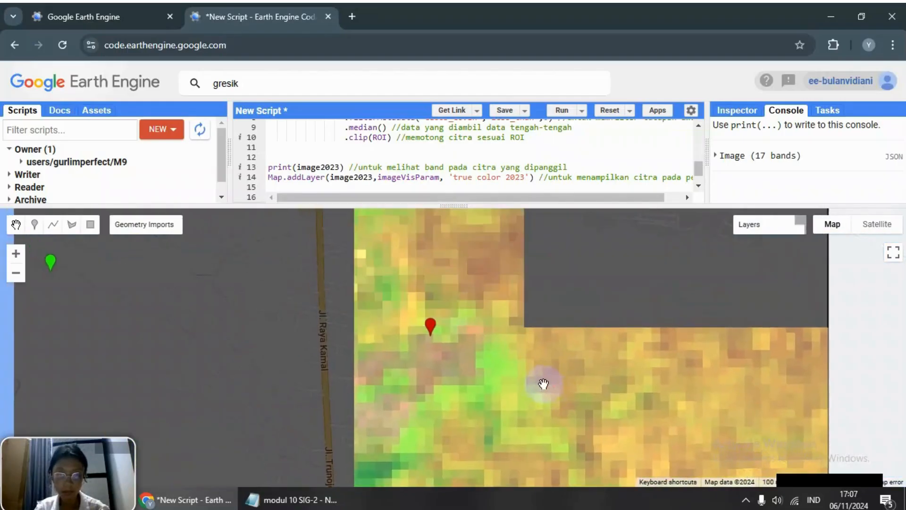
pyautogui.scroll(-2, 543, 383)
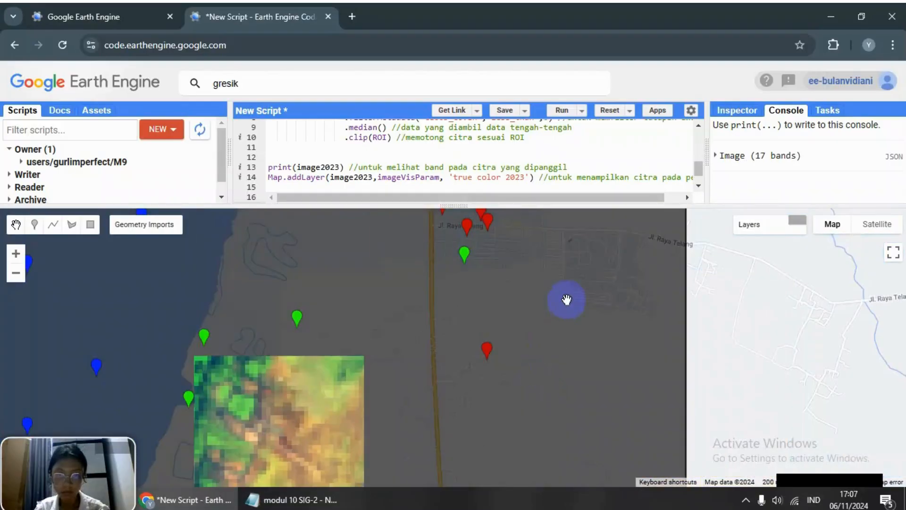
pyautogui.moveTo(585, 284); pyautogui.dragTo(518, 443)
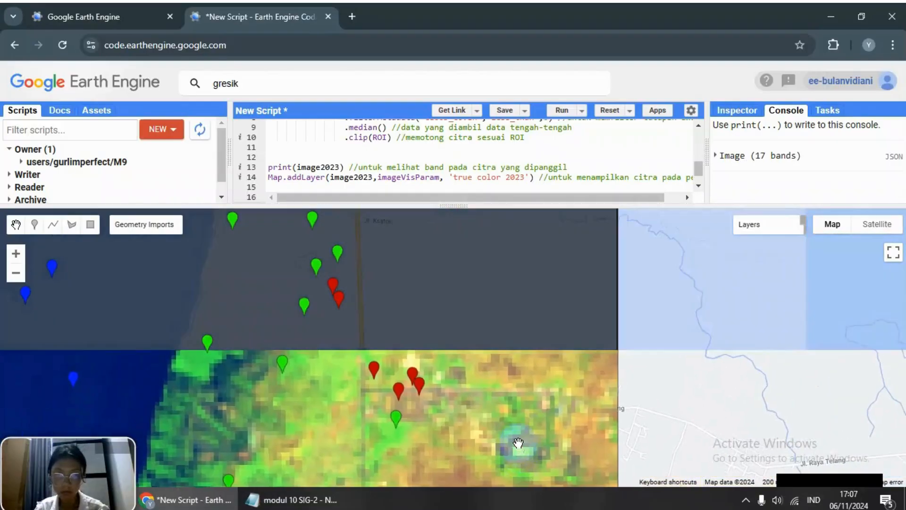
pyautogui.moveTo(563, 343); pyautogui.dragTo(565, 491)
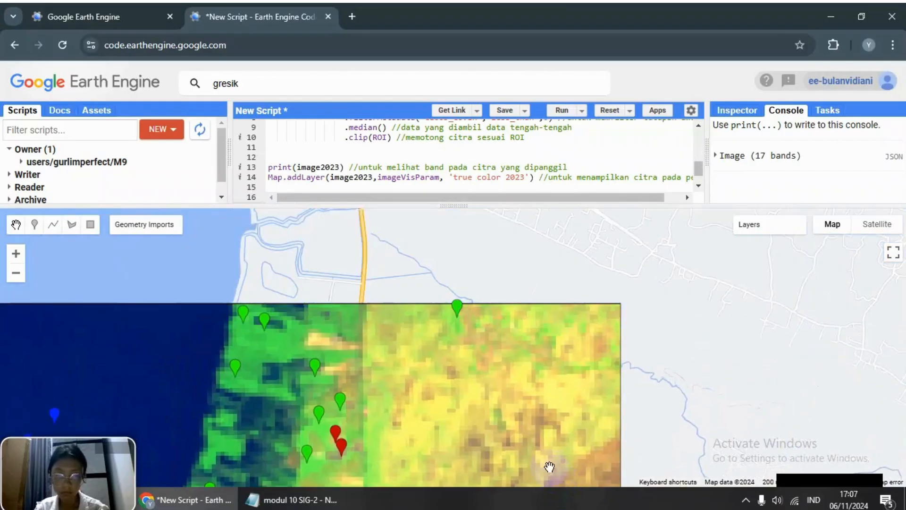
pyautogui.moveTo(525, 386); pyautogui.dragTo(583, 294)
pyautogui.moveTo(506, 330); pyautogui.dragTo(527, 161)
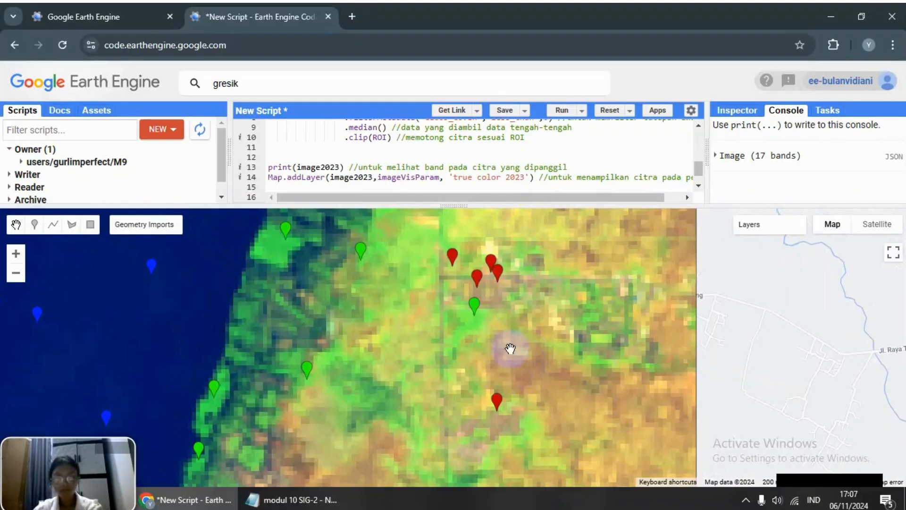
# Step: Check the class collections in the script's imports and the printed image entry in the console
pyautogui.scroll(5, 569, 167)
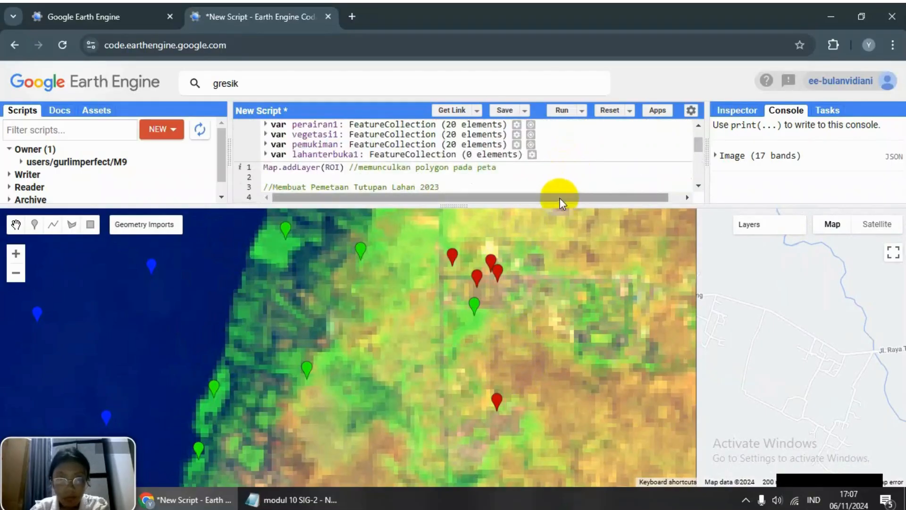
pyautogui.scroll(-1, 572, 174)
pyautogui.scroll(2, 568, 182)
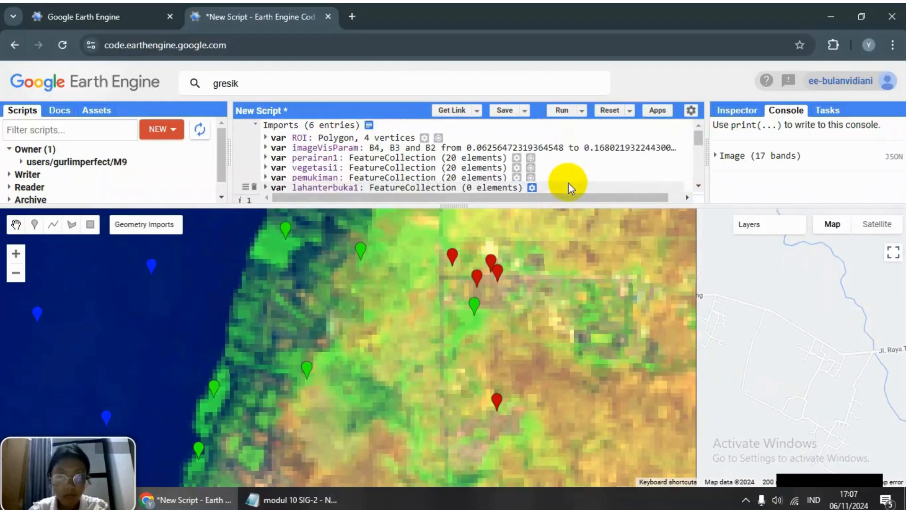
pyautogui.scroll(-1, 568, 182)
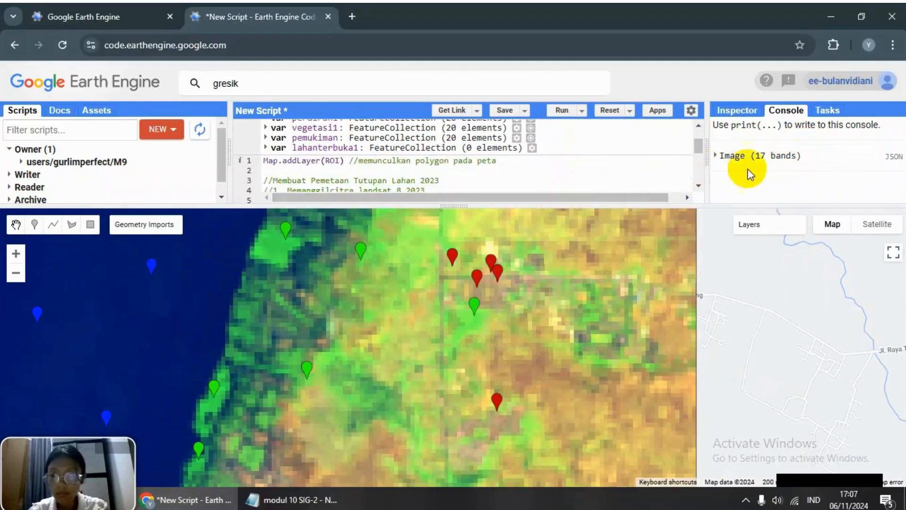
pyautogui.click(724, 159)
pyautogui.click(718, 156)
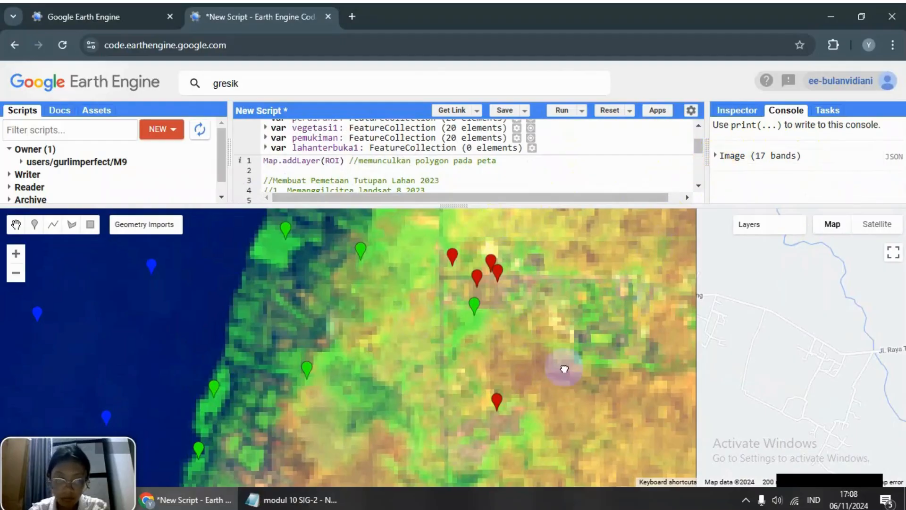
# Step: Add the first lahanterbuka1 point on the bright orange pixel near Jl. Kusuma Bangsa in the southern part of the ROI
pyautogui.scroll(-2, 372, 400)
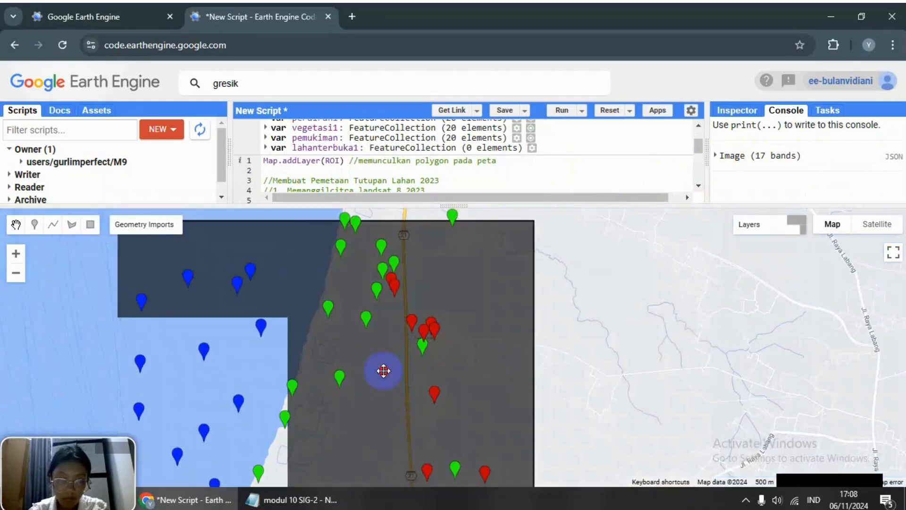
pyautogui.moveTo(384, 370); pyautogui.dragTo(378, 324)
pyautogui.moveTo(403, 381); pyautogui.dragTo(368, 279)
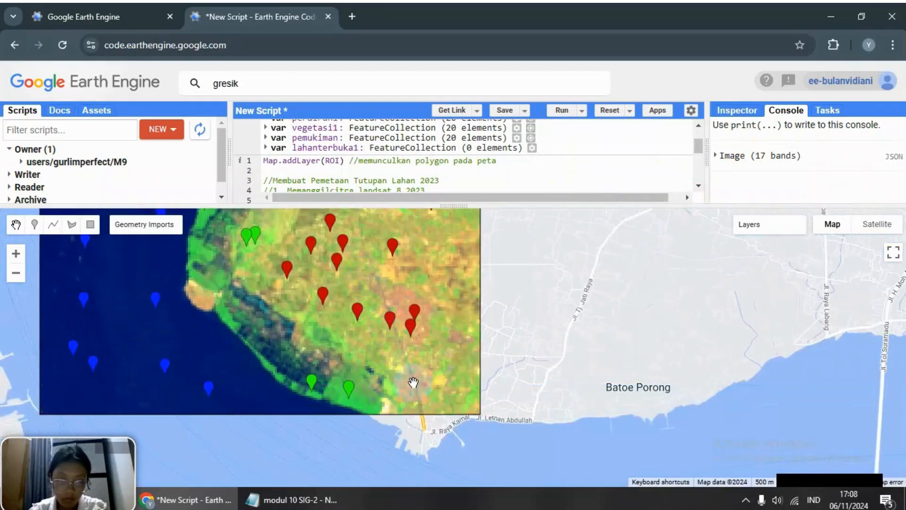
pyautogui.scroll(2, 414, 380)
pyautogui.scroll(5, 414, 382)
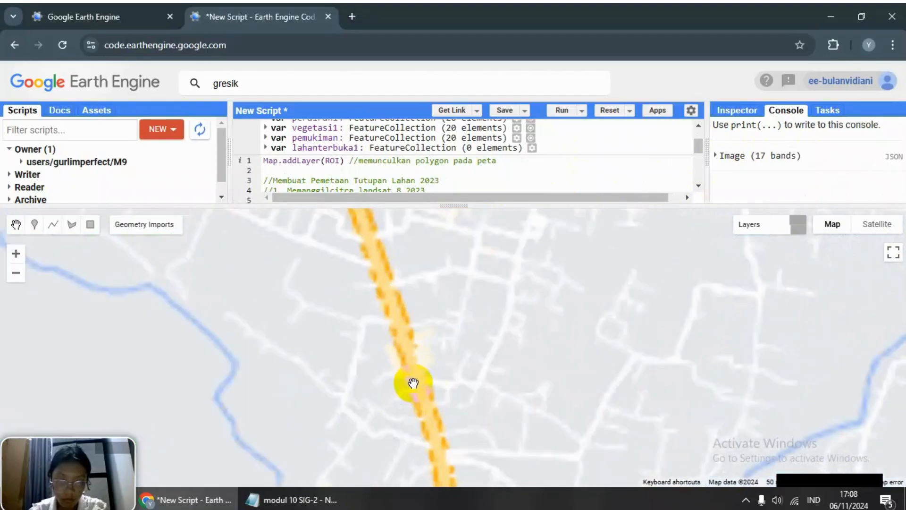
pyautogui.scroll(2, 413, 382)
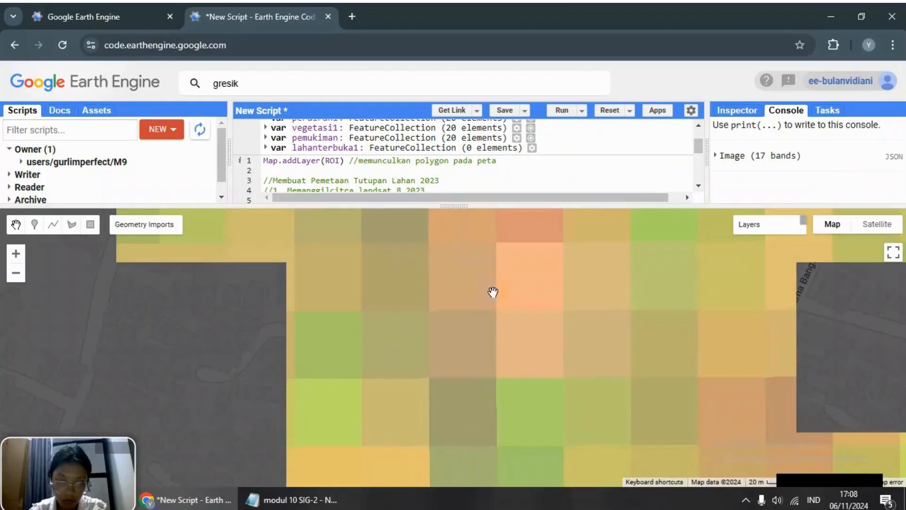
pyautogui.click(34, 225)
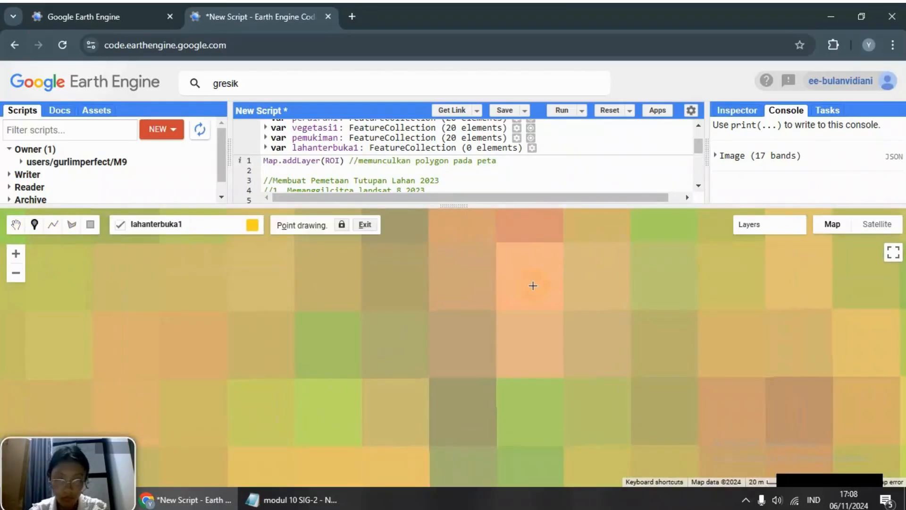
pyautogui.scroll(-2, 592, 295)
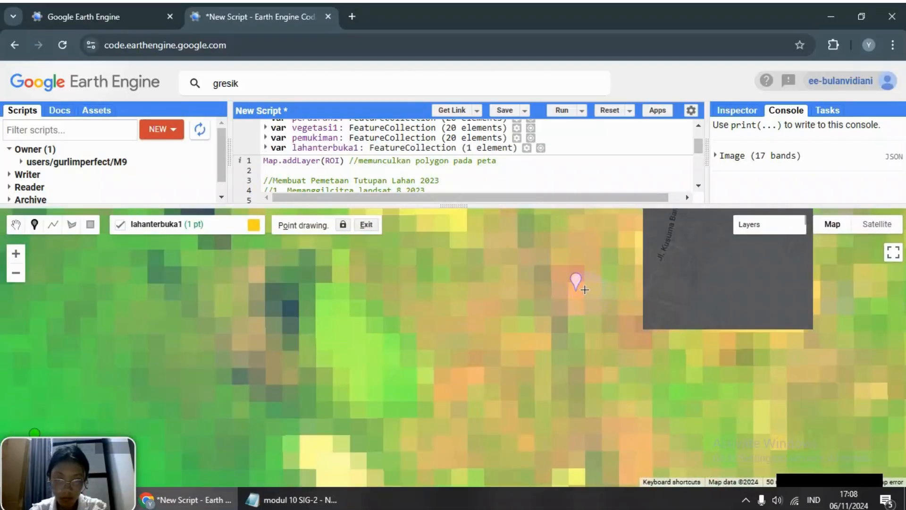
# Step: Add a second lahanterbuka1 point on the orange pixels just east of Jl. Raya Kamal near the ROI's southern edge
pyautogui.click(17, 225)
pyautogui.moveTo(348, 340); pyautogui.dragTo(253, 202)
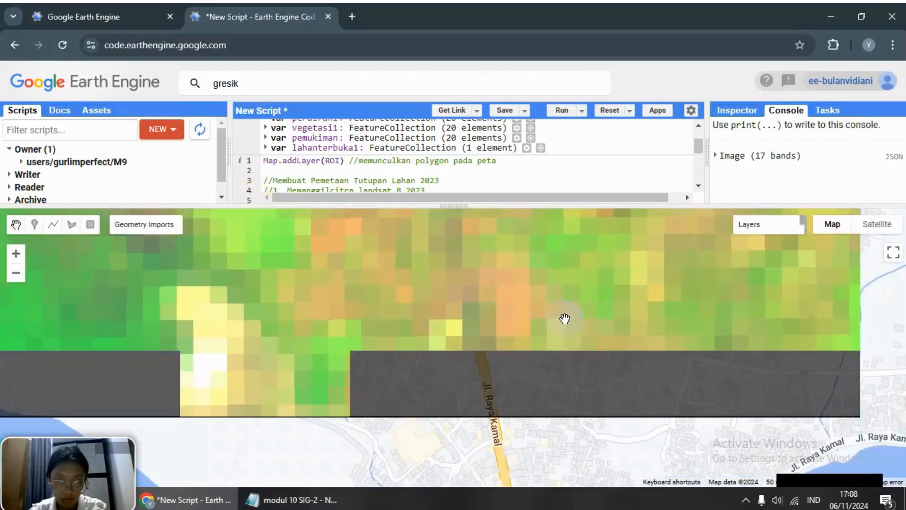
pyautogui.scroll(-3, 557, 315)
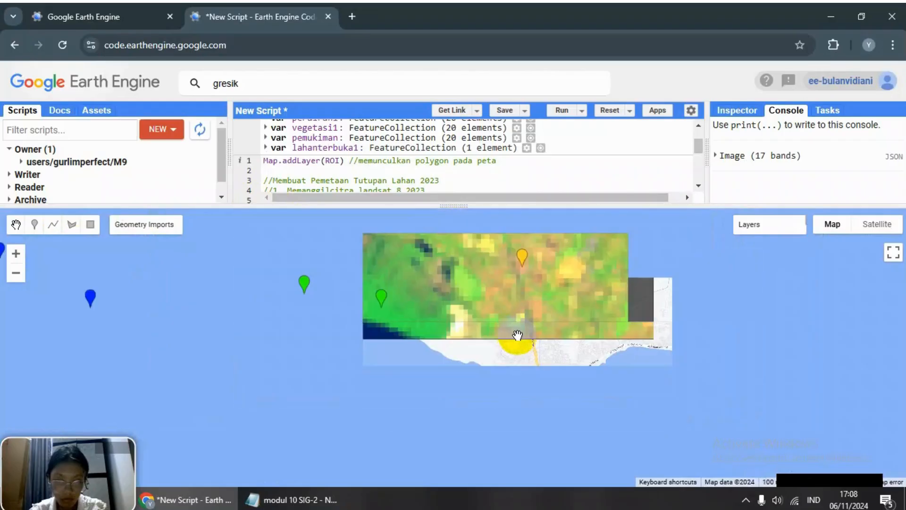
pyautogui.scroll(5, 518, 335)
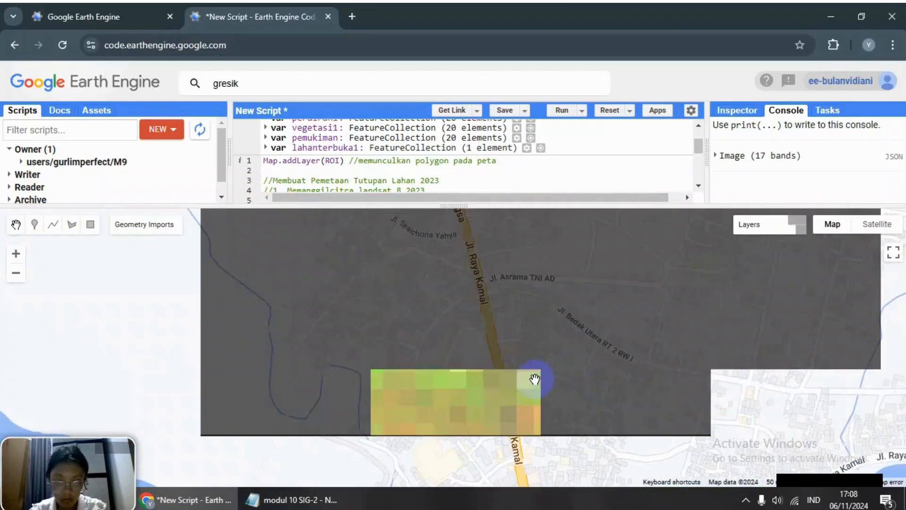
pyautogui.scroll(2, 534, 376)
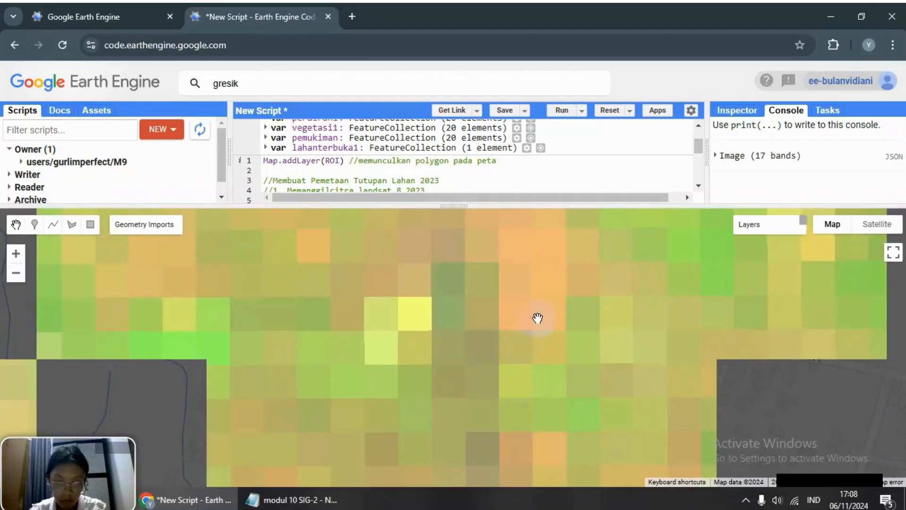
pyautogui.moveTo(538, 318); pyautogui.dragTo(548, 376)
pyautogui.scroll(1, 538, 366)
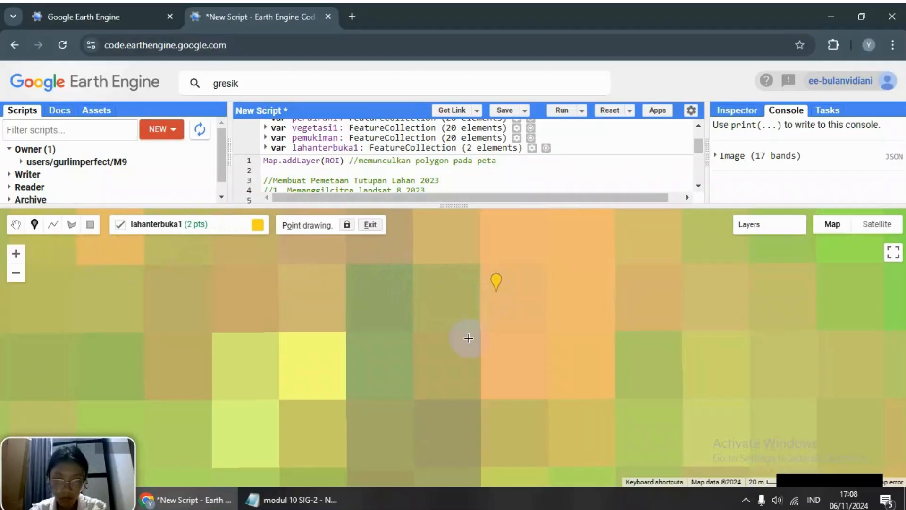
pyautogui.scroll(-1, 465, 333)
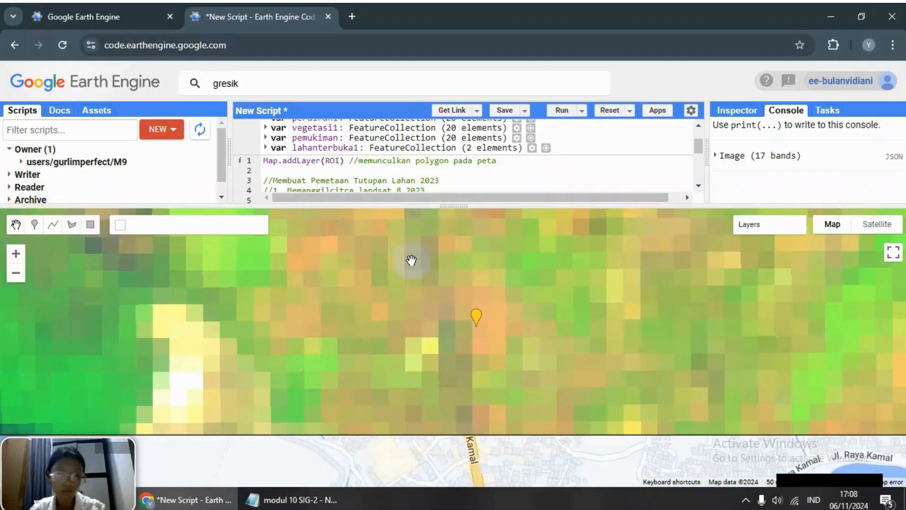
# Step: Add three lahanterbuka1 points on the orange pixels around the pemukiman marker east of Jl. KHSY Adeli Mahozi in the southern ROI
pyautogui.moveTo(513, 272)
pyautogui.mouseDown()
pyautogui.moveTo(311, 284)
pyautogui.moveTo(247, 263)
pyautogui.mouseUp()
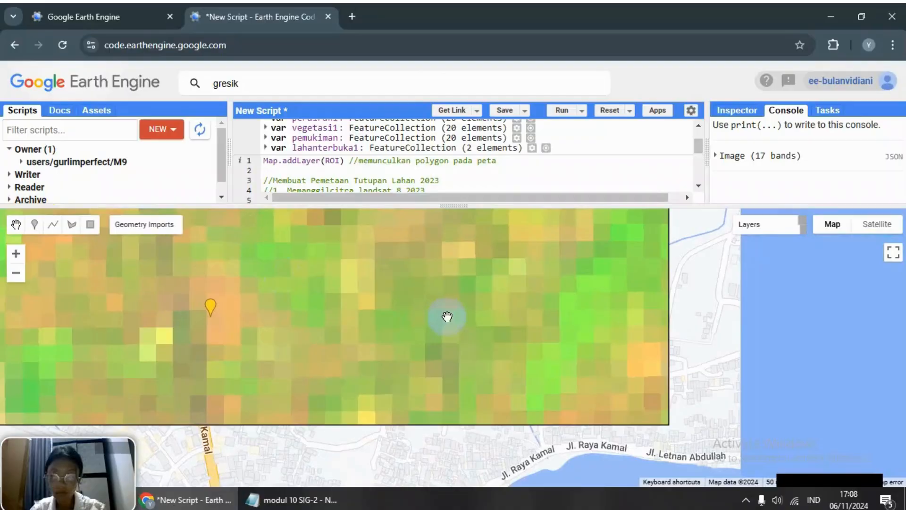
pyautogui.moveTo(517, 226); pyautogui.dragTo(486, 448)
pyautogui.moveTo(486, 391); pyautogui.dragTo(658, 375)
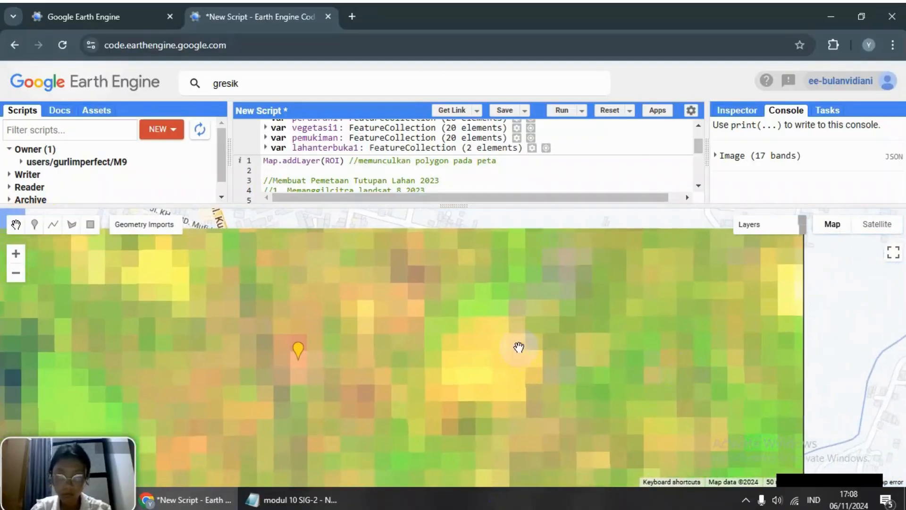
pyautogui.moveTo(517, 348); pyautogui.dragTo(633, 469)
pyautogui.moveTo(507, 379)
pyautogui.mouseDown()
pyautogui.moveTo(528, 427)
pyautogui.moveTo(524, 448)
pyautogui.mouseUp()
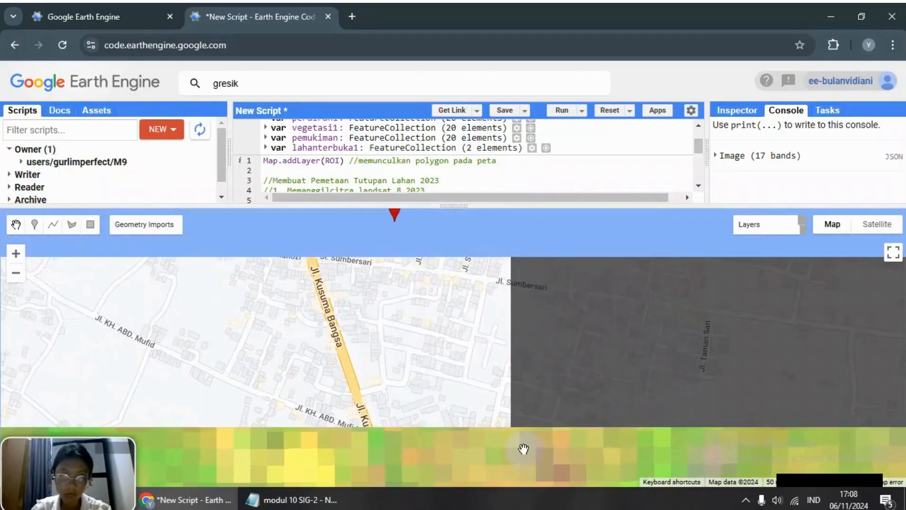
pyautogui.moveTo(571, 348); pyautogui.dragTo(593, 405)
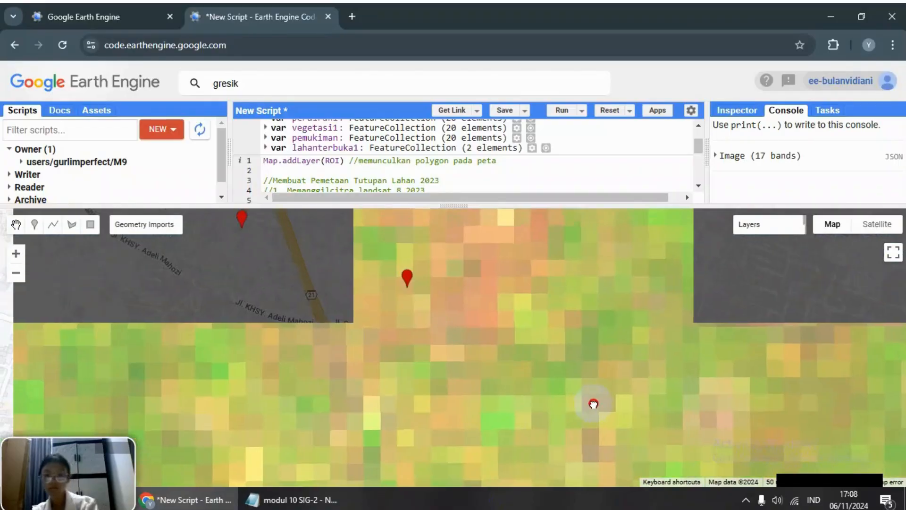
pyautogui.click(36, 225)
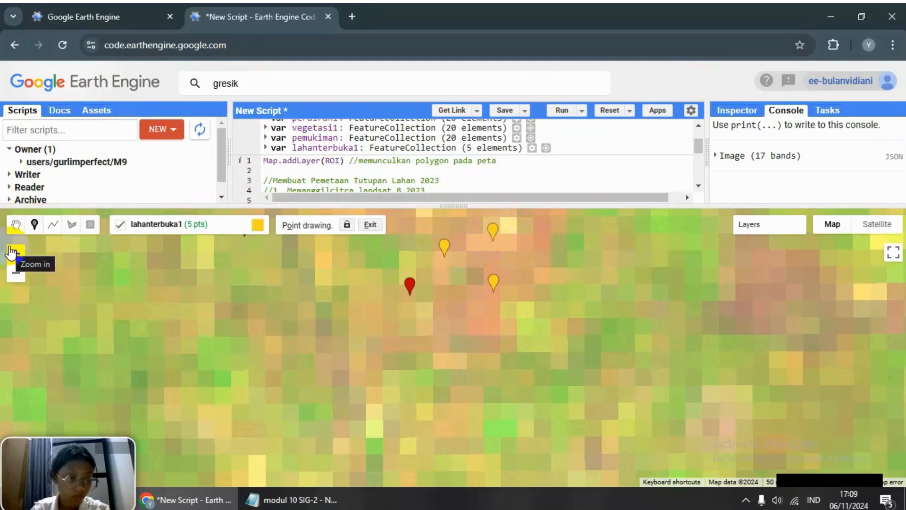
# Step: Add three more lahanterbuka1 points across the large orange patch northeast of the previous ones, near the ROI's eastern edge
pyautogui.click(15, 230)
pyautogui.moveTo(411, 370)
pyautogui.mouseDown()
pyautogui.moveTo(355, 414)
pyautogui.moveTo(276, 447)
pyautogui.mouseUp()
pyautogui.moveTo(447, 366); pyautogui.dragTo(454, 431)
pyautogui.moveTo(453, 270); pyautogui.dragTo(453, 334)
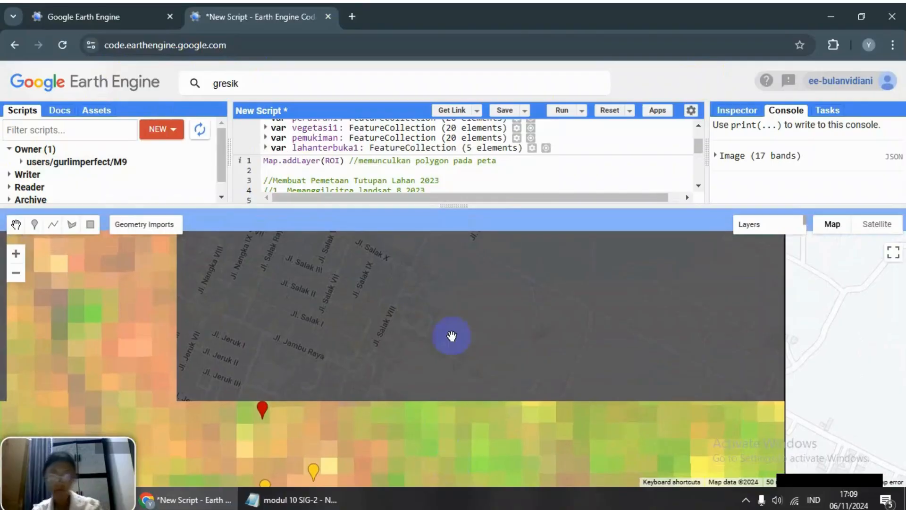
pyautogui.moveTo(337, 313); pyautogui.dragTo(432, 362)
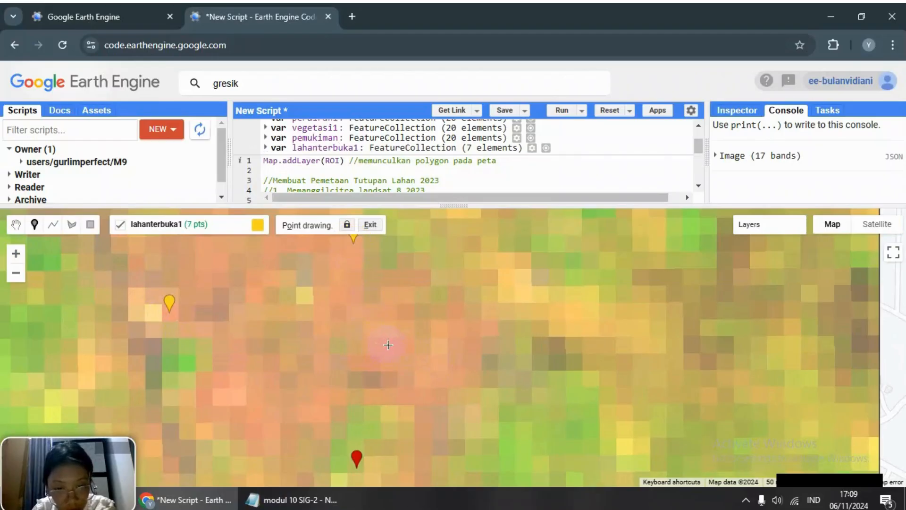
# Step: Add two lahanterbuka1 points on the pinkish-orange pixels along the northwestern rim of the same large orange patch
pyautogui.click(16, 225)
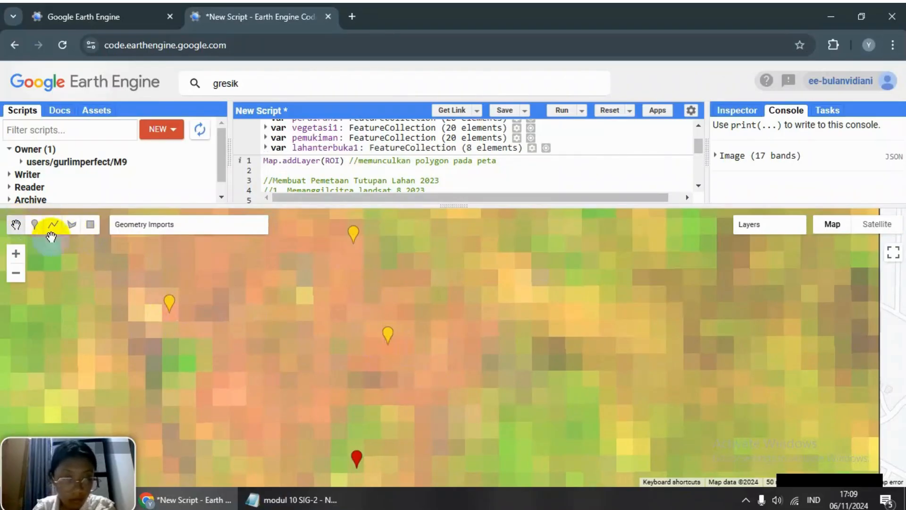
pyautogui.moveTo(277, 284); pyautogui.dragTo(148, 414)
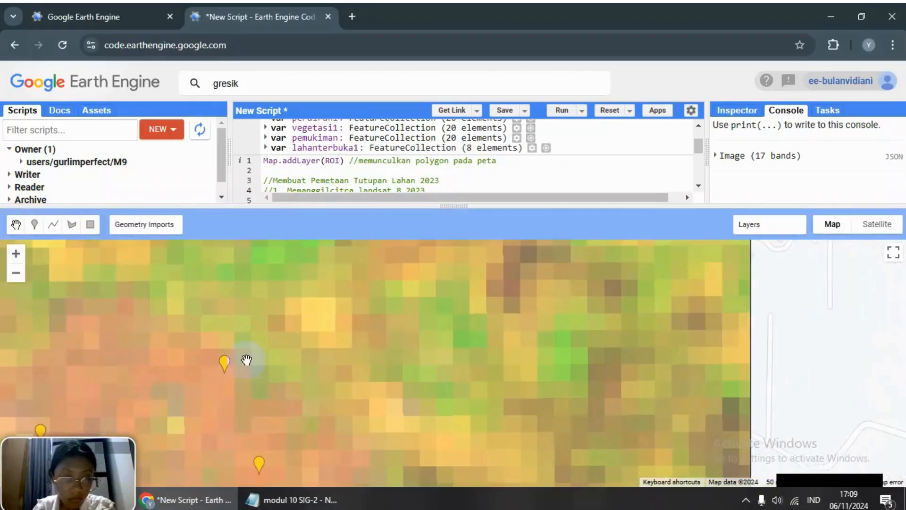
pyautogui.moveTo(370, 331); pyautogui.dragTo(633, 291)
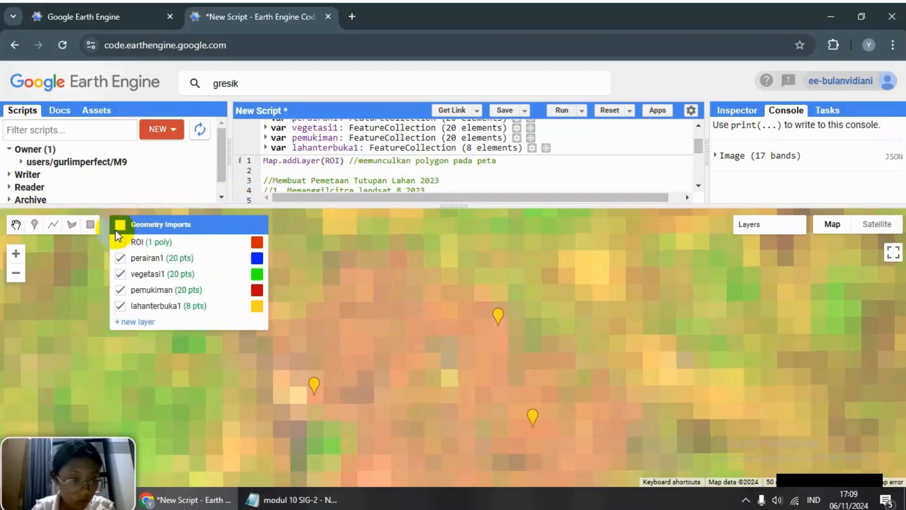
pyautogui.click(35, 225)
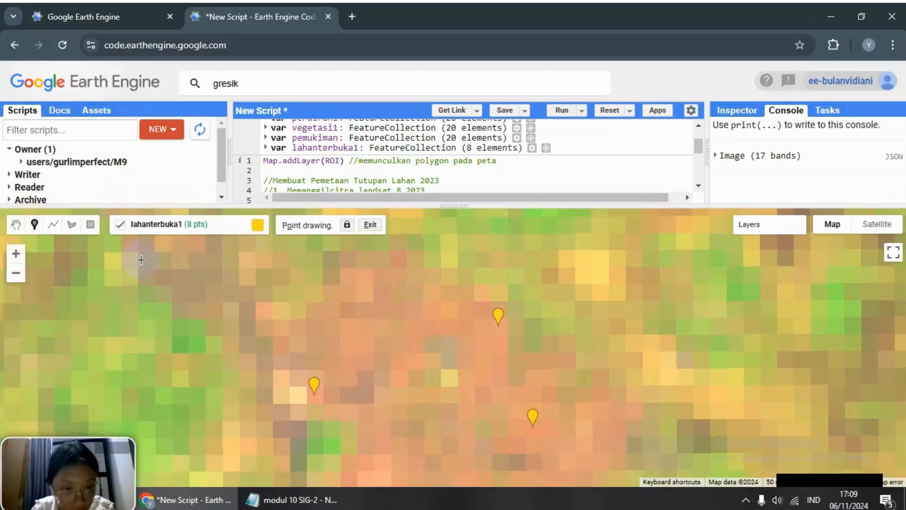
pyautogui.click(265, 309)
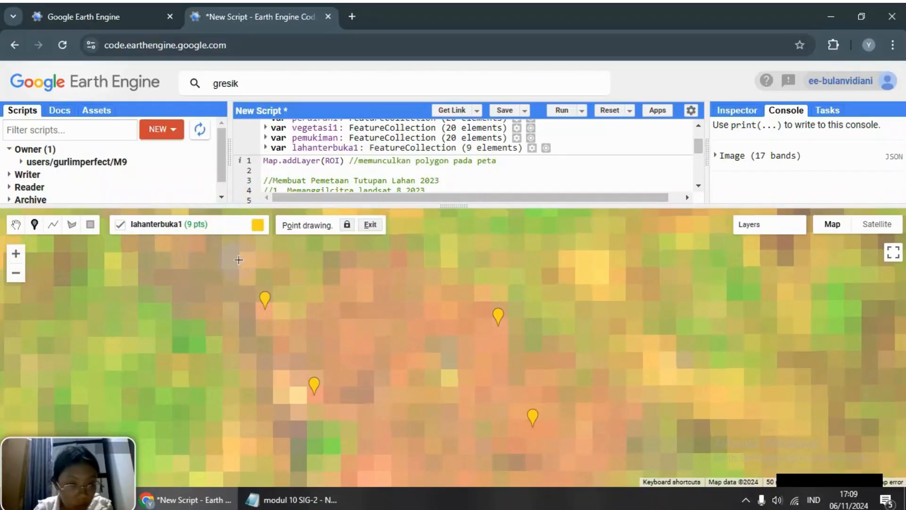
pyautogui.click(250, 259)
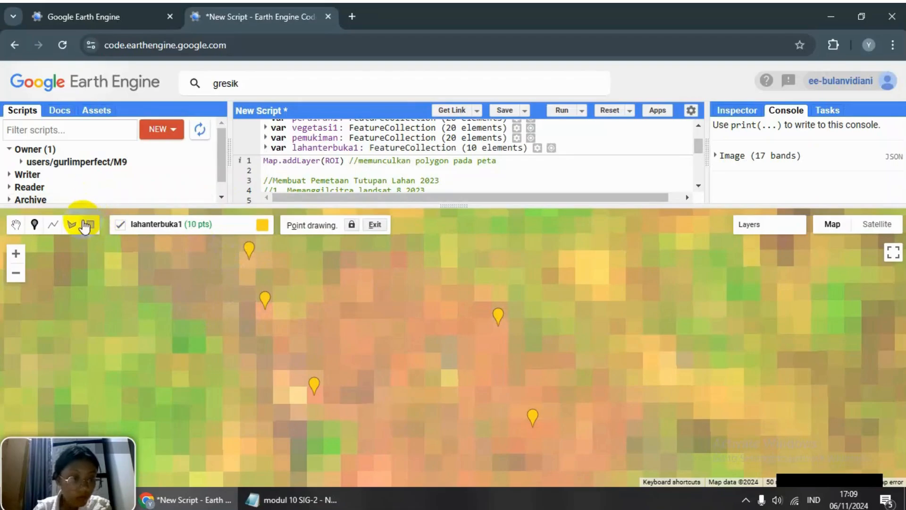
# Step: Complete the lahanterbuka1 class to 20 points with orange pixels farther north and along the ROI's eastern edge
pyautogui.click(18, 228)
pyautogui.moveTo(324, 395)
pyautogui.mouseDown()
pyautogui.moveTo(348, 417)
pyautogui.moveTo(472, 468)
pyautogui.mouseUp()
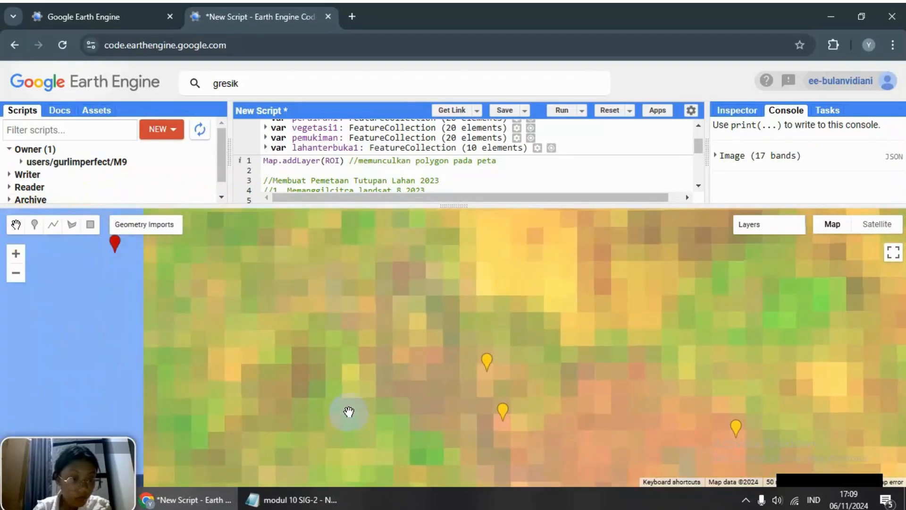
pyautogui.moveTo(326, 367)
pyautogui.mouseDown()
pyautogui.moveTo(265, 403)
pyautogui.moveTo(506, 394)
pyautogui.moveTo(307, 383)
pyautogui.mouseUp()
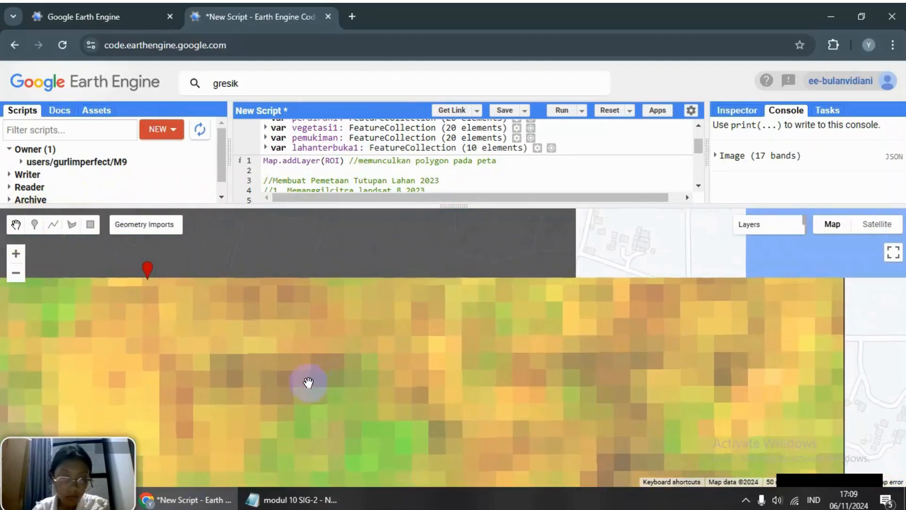
pyautogui.moveTo(277, 330)
pyautogui.mouseDown()
pyautogui.moveTo(298, 348)
pyautogui.moveTo(273, 391)
pyautogui.mouseUp()
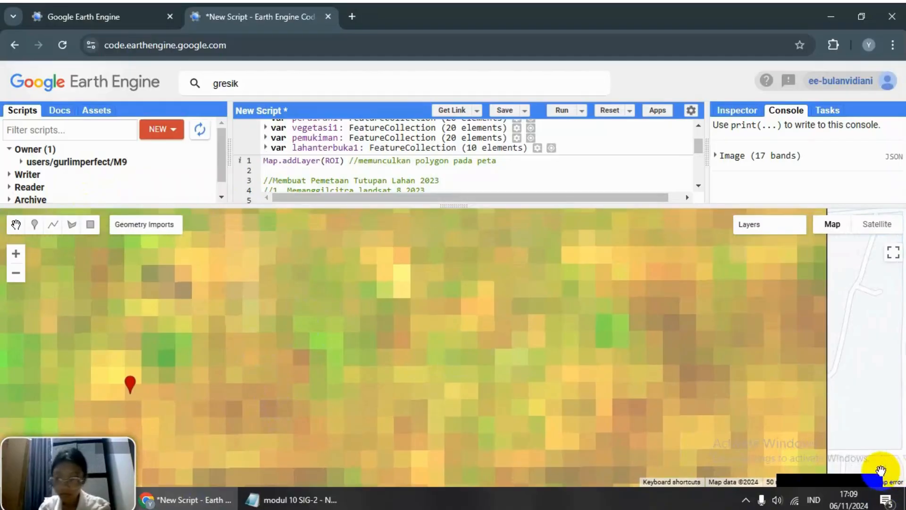
pyautogui.click(882, 485)
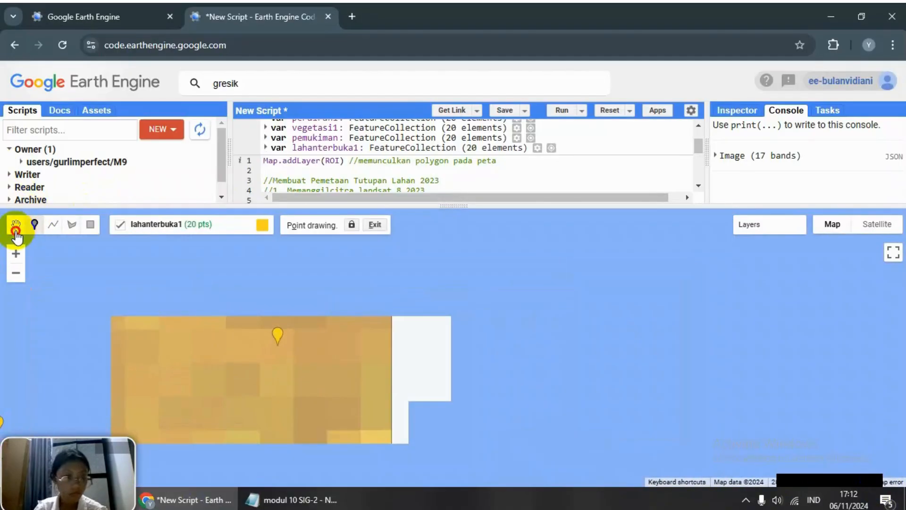
# Step: Examine how the sample points of all four classes are distributed over the whole ROI
pyautogui.click(16, 224)
pyautogui.scroll(-2, 297, 378)
pyautogui.scroll(-2, 298, 371)
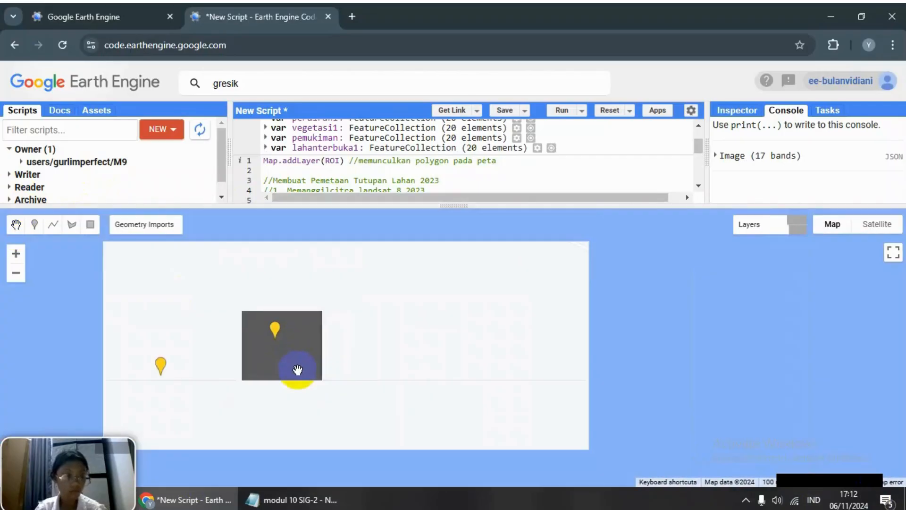
pyautogui.moveTo(306, 380); pyautogui.dragTo(376, 382)
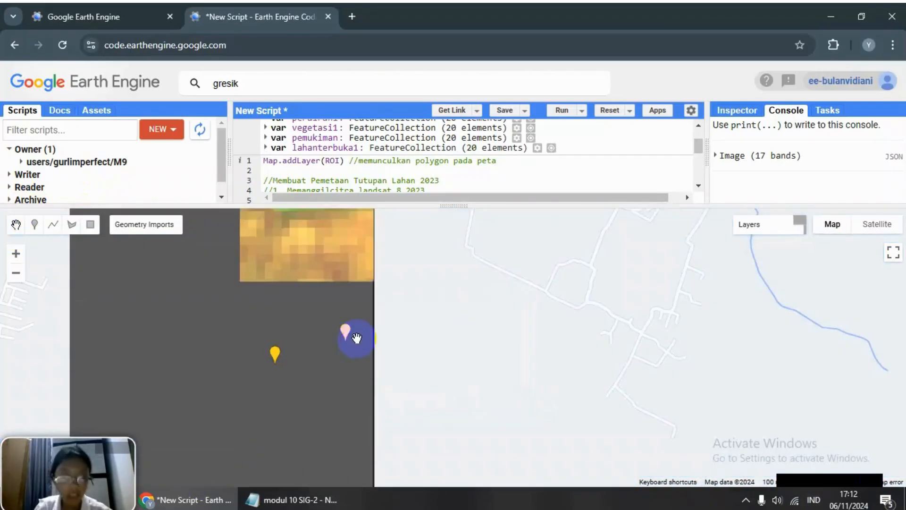
pyautogui.moveTo(367, 339); pyautogui.dragTo(452, 355)
pyautogui.scroll(-2, 451, 355)
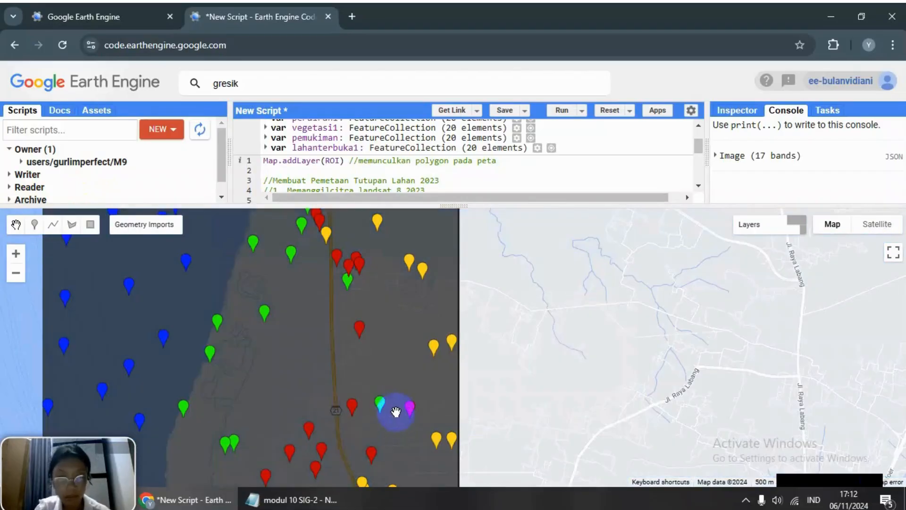
pyautogui.moveTo(394, 410); pyautogui.dragTo(481, 421)
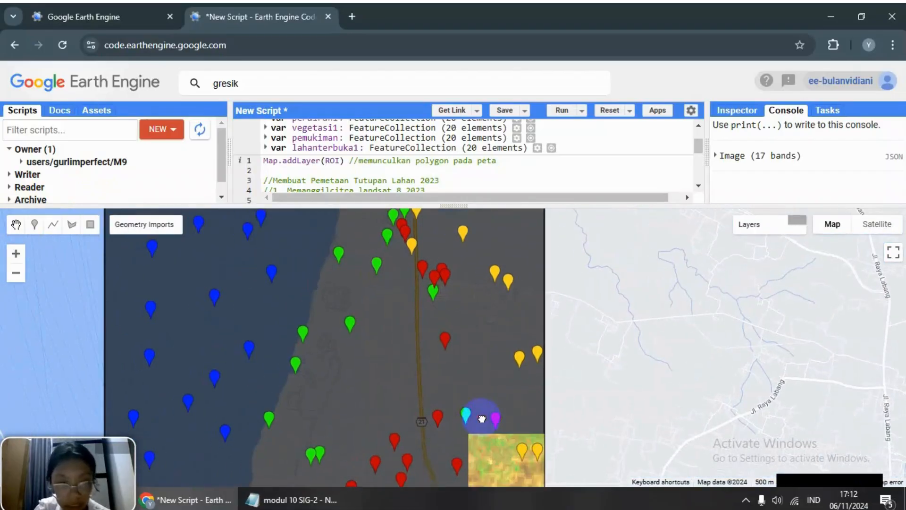
pyautogui.scroll(-2, 472, 405)
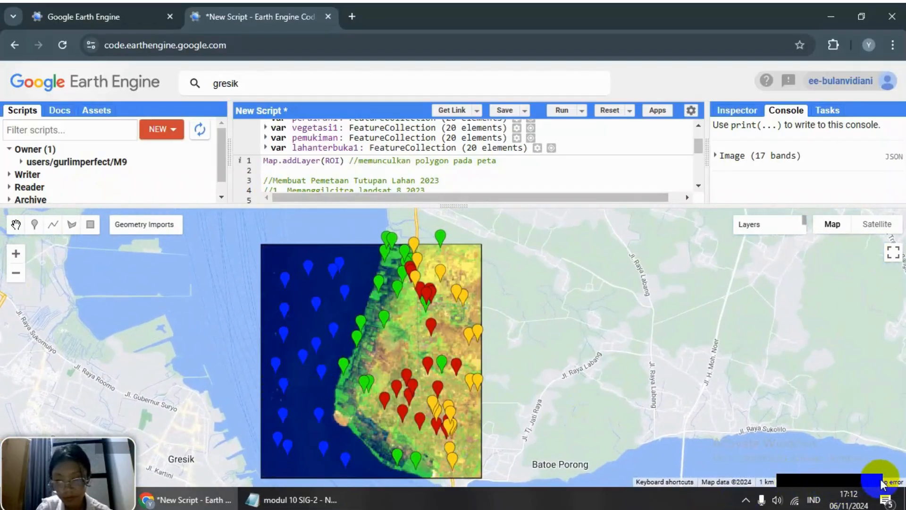
# Step: Copy the training2023 statement merging perairan1, vegetasi1, pemukiman1 and lahanterbuka1, plus its print line, from the modul 10 SIG-2 Notepad file into the script at line 18
pyautogui.click(265, 497)
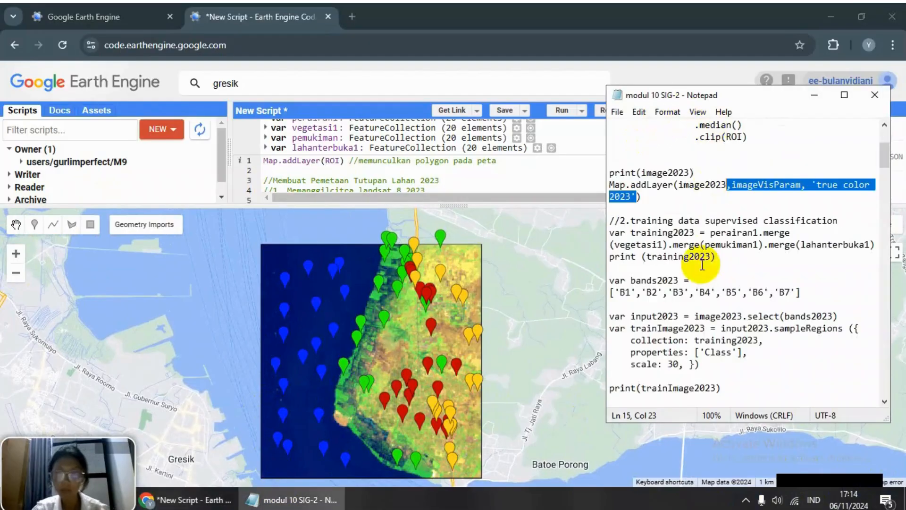
pyautogui.moveTo(740, 257); pyautogui.dragTo(606, 233)
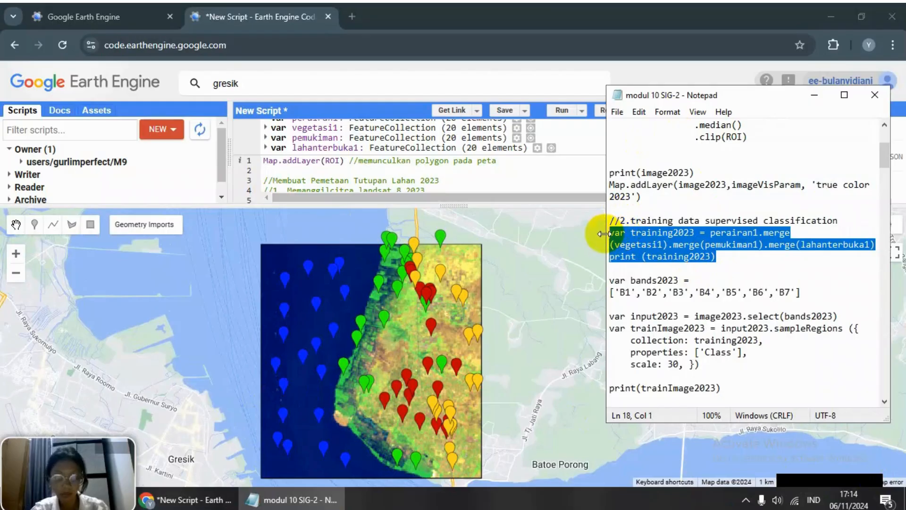
pyautogui.scroll(-5, 374, 158)
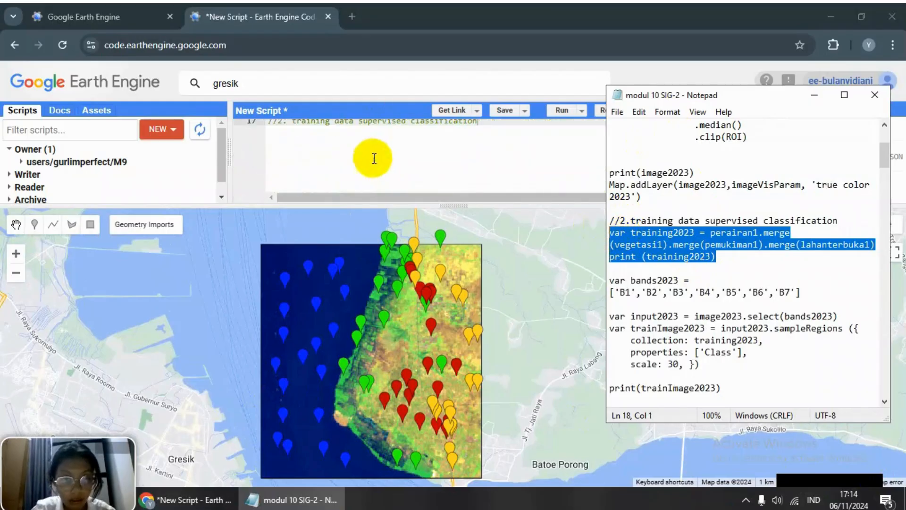
pyautogui.scroll(2, 374, 158)
pyautogui.click(364, 168)
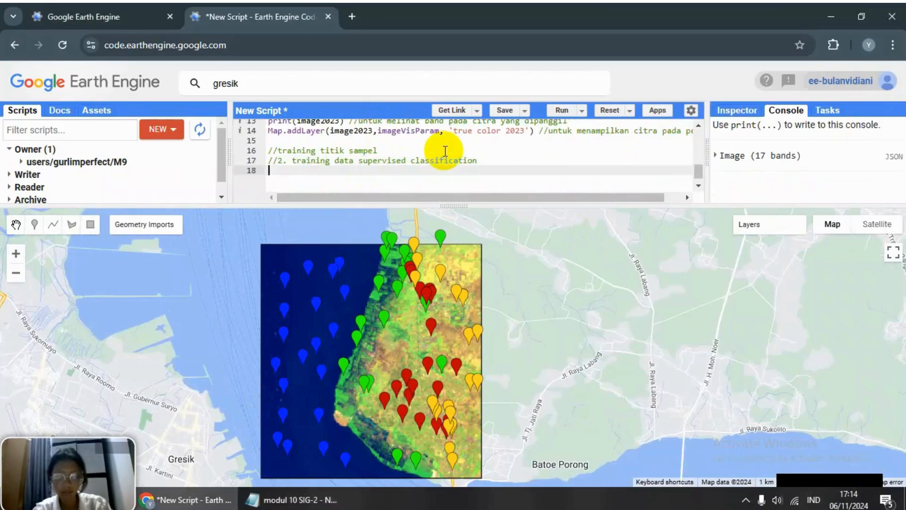
pyautogui.write('var training2023 = perairan1.merge(vegetasi1).merge(pemukiman1).merge(lahanterbuka1) print (training2023)')
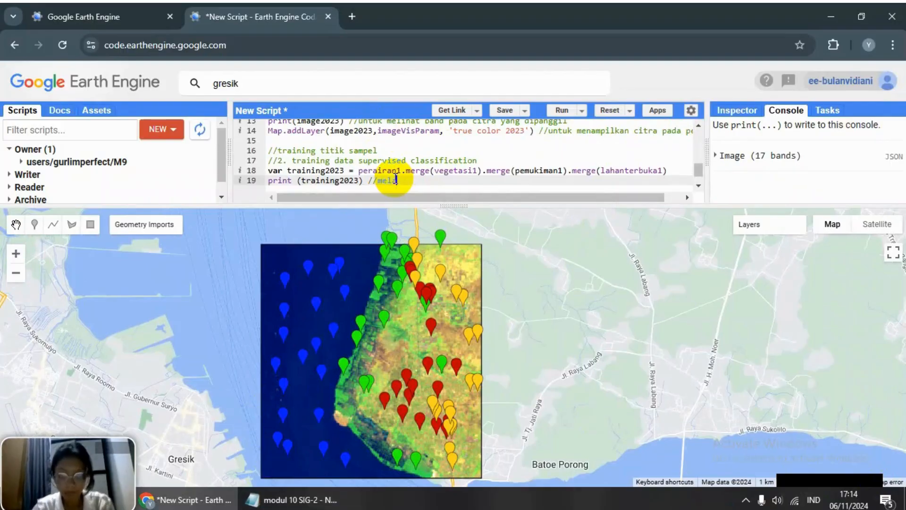
# Step: Add the comment "// melatih sampel" after the print (training2023) statement and run the script
pyautogui.write('//melatih G')
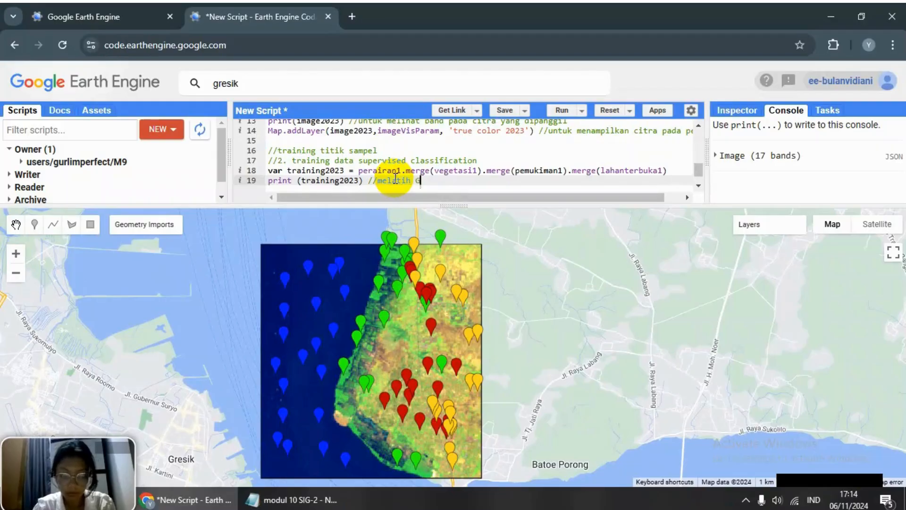
pyautogui.write('EE')
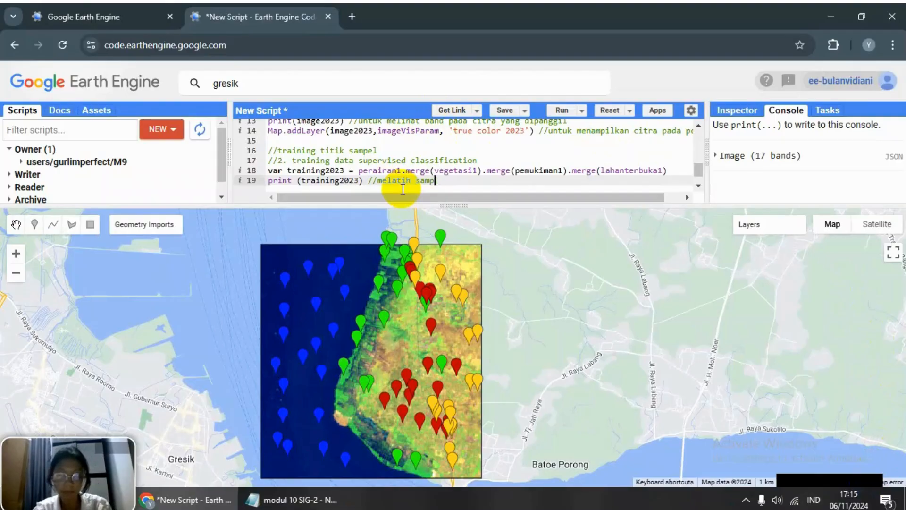
pyautogui.click(561, 111)
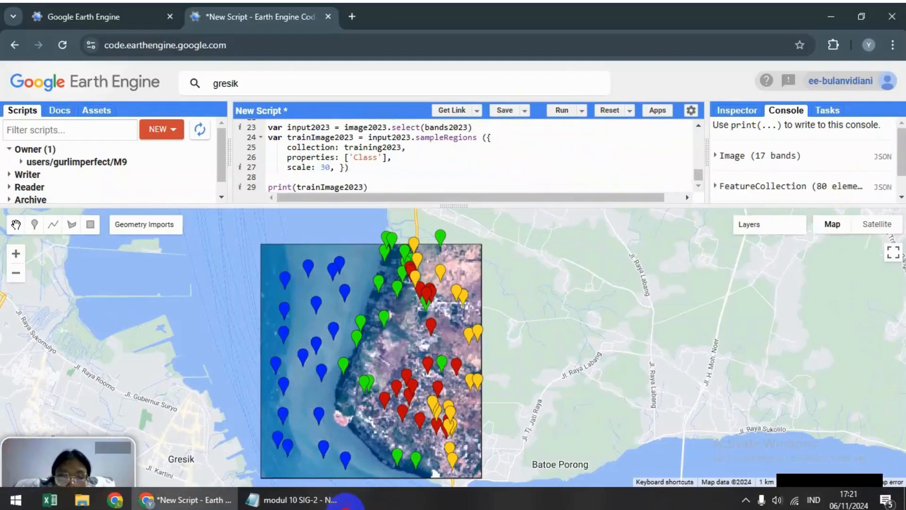
# Step: Consult the module notes in Notepad and add the comment "memilih citra sesuai dengan band yang dipilih" to the input2023 line
pyautogui.click(314, 502)
pyautogui.click(711, 315)
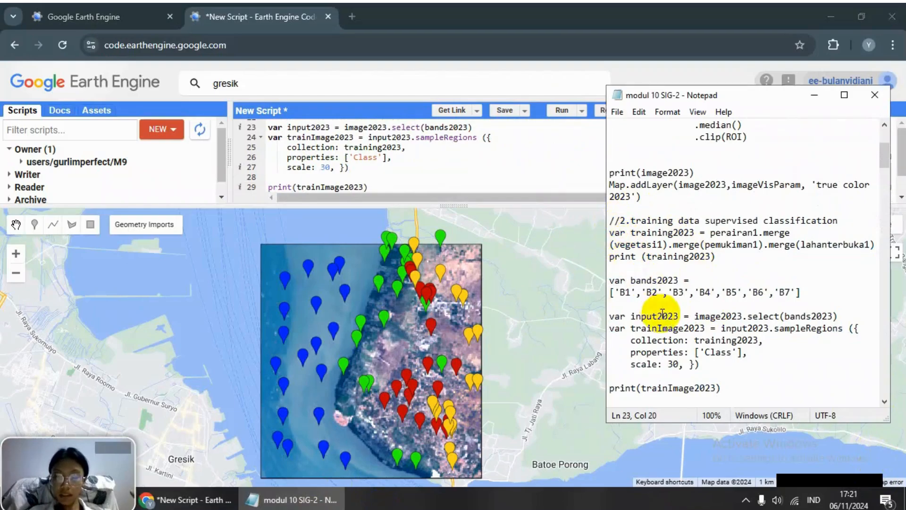
pyautogui.scroll(-2, 661, 321)
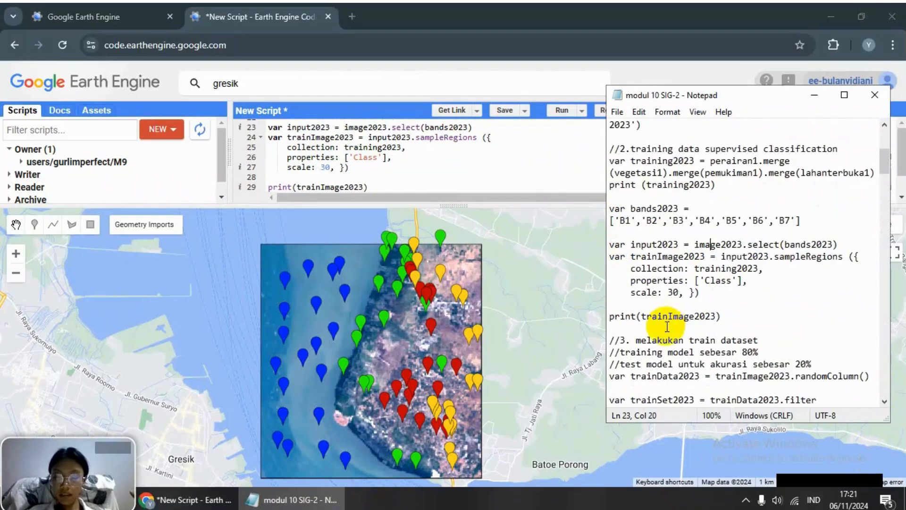
pyautogui.click(496, 152)
pyautogui.click(517, 126)
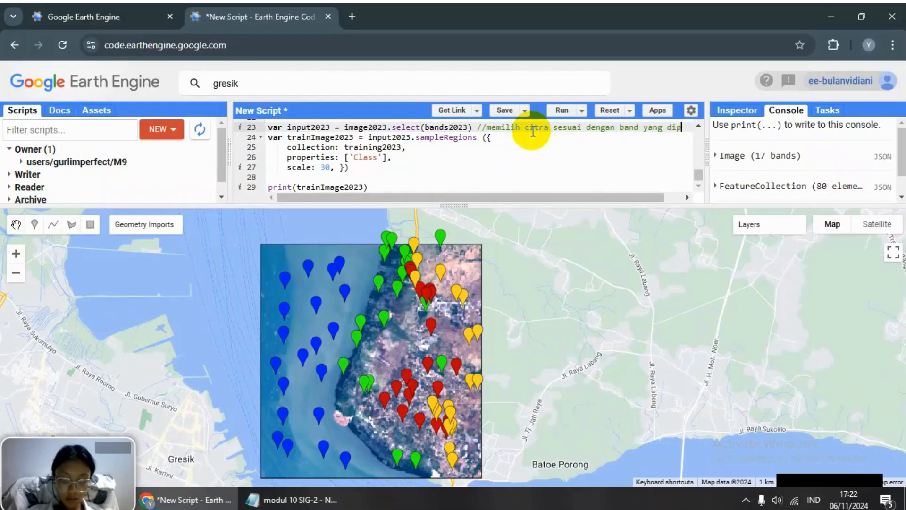
pyautogui.write('ilih')
pyautogui.scroll(1, 531, 141)
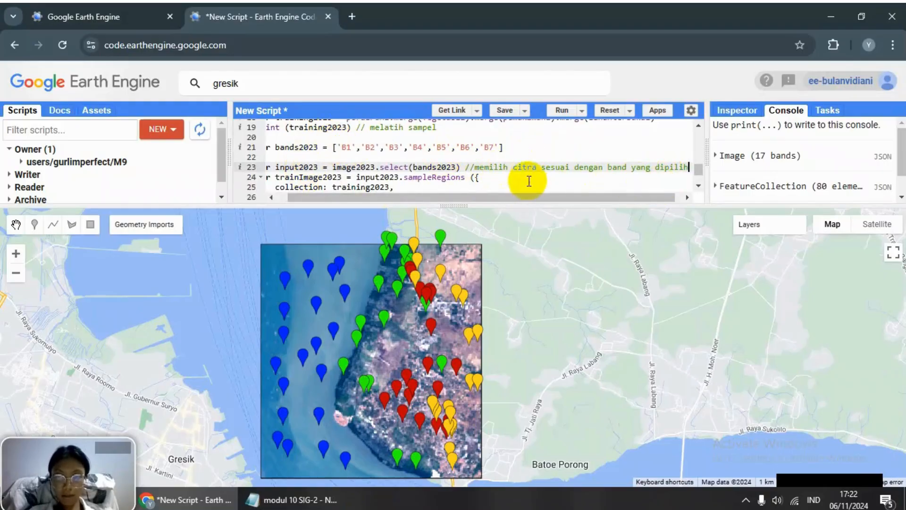
pyautogui.moveTo(531, 196); pyautogui.dragTo(384, 178)
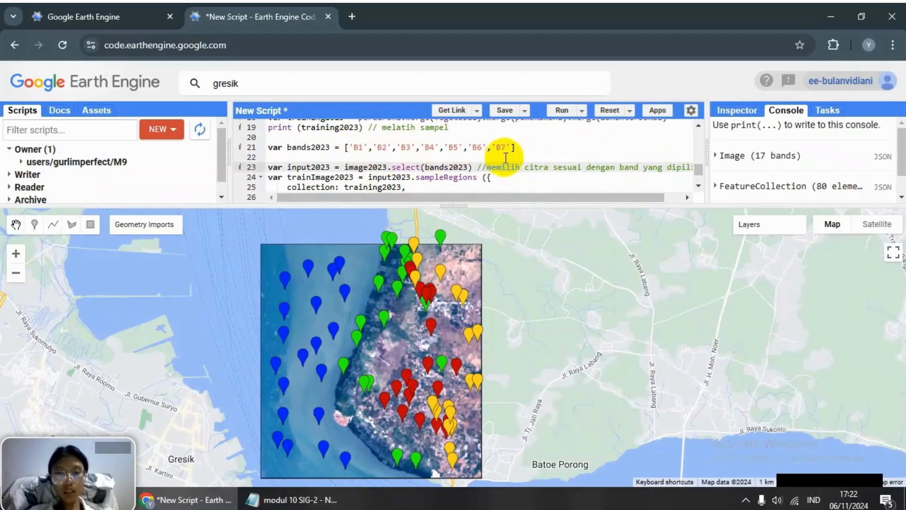
# Step: Run the script and inspect the feature collection printed for trainImage2023 in the console
pyautogui.scroll(-2, 511, 153)
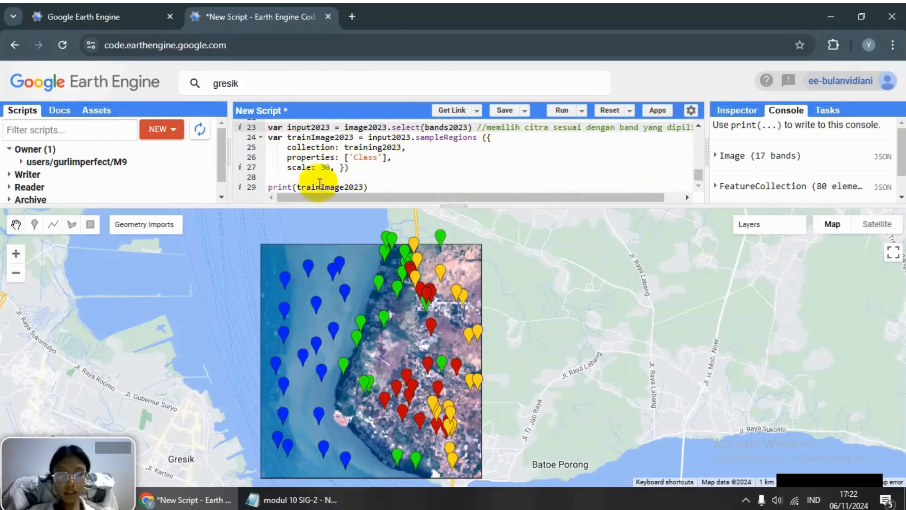
pyautogui.click(378, 185)
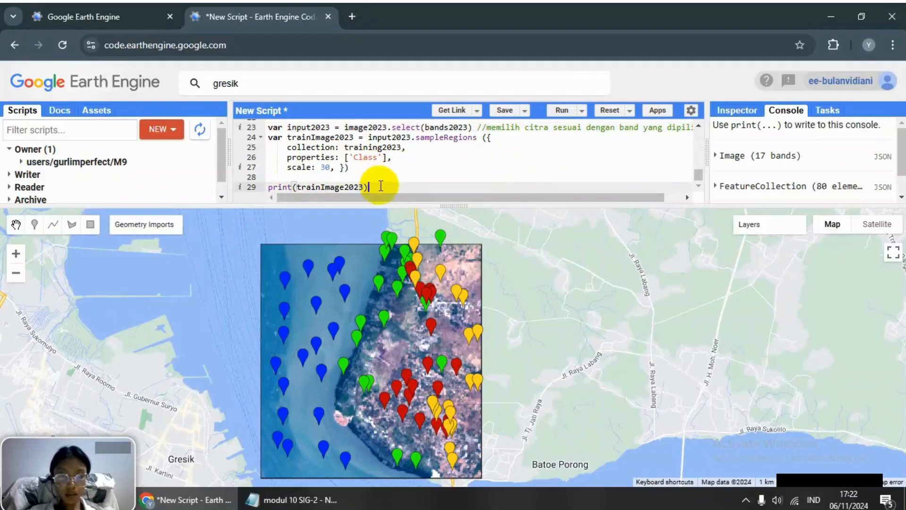
pyautogui.click(558, 112)
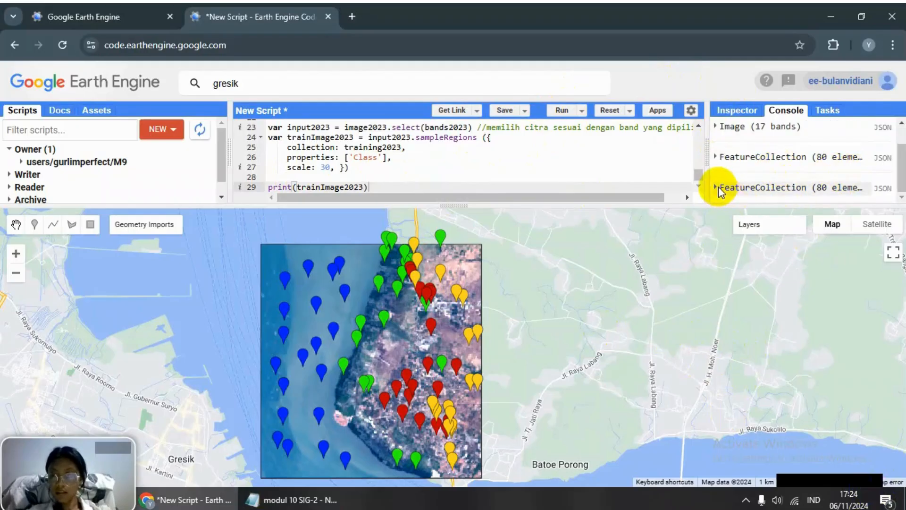
pyautogui.click(716, 187)
pyautogui.scroll(-1, 739, 182)
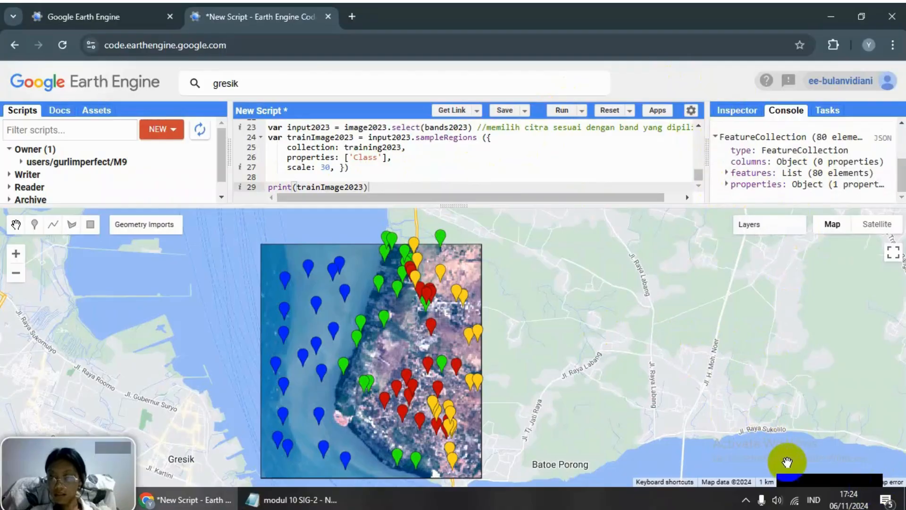
pyautogui.click(715, 137)
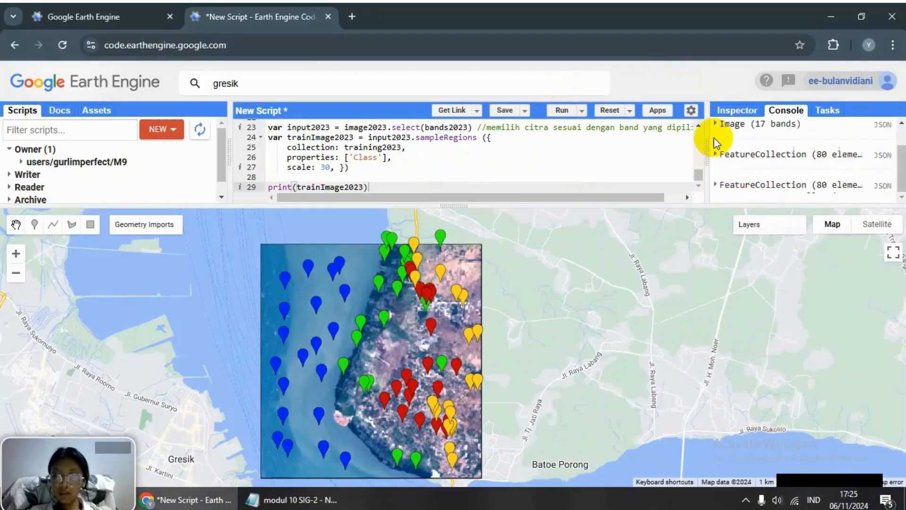
# Step: Make room below print(trainImage2023) and copy the "3. melakukan train dataset" code block from the module notes in Notepad
pyautogui.click(389, 184)
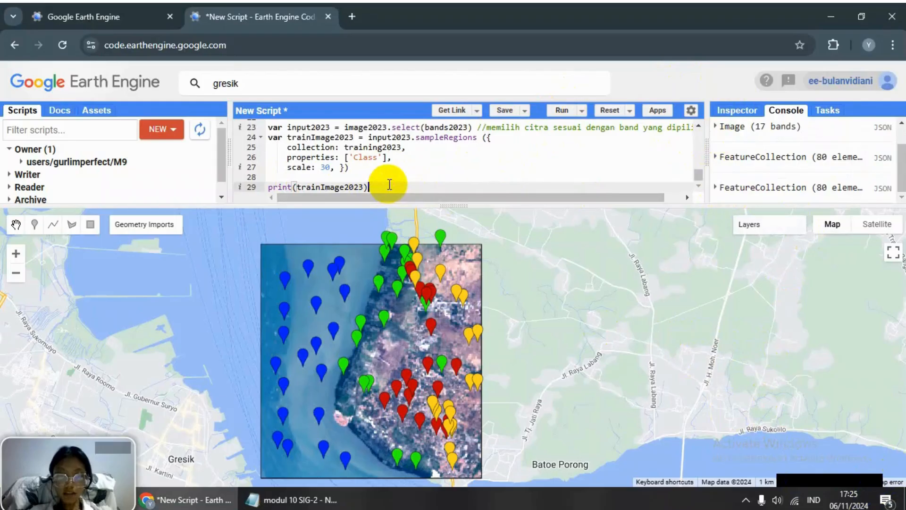
pyautogui.press('Return')
pyautogui.press('Return')
pyautogui.click(293, 500)
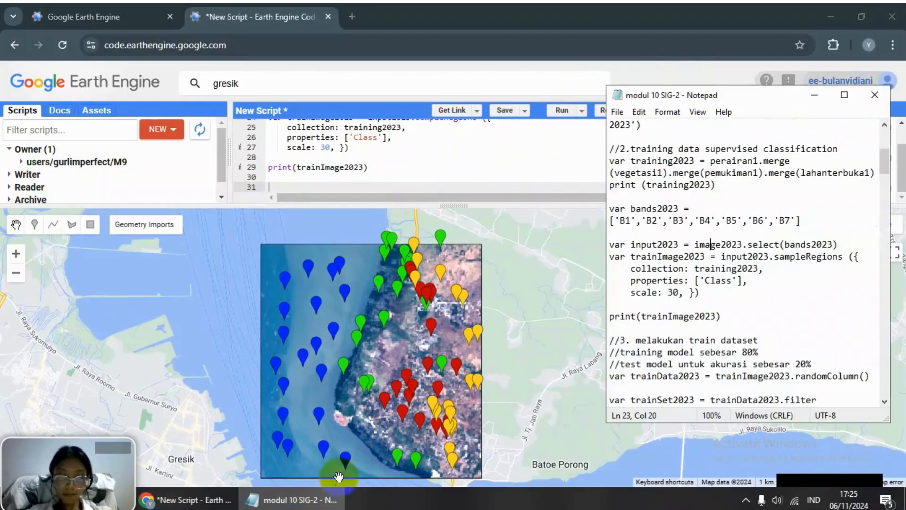
pyautogui.press('Down')
pyautogui.press('Down')
pyautogui.press('Down')
pyautogui.press('Down')
pyautogui.press('Down')
pyautogui.press('Down')
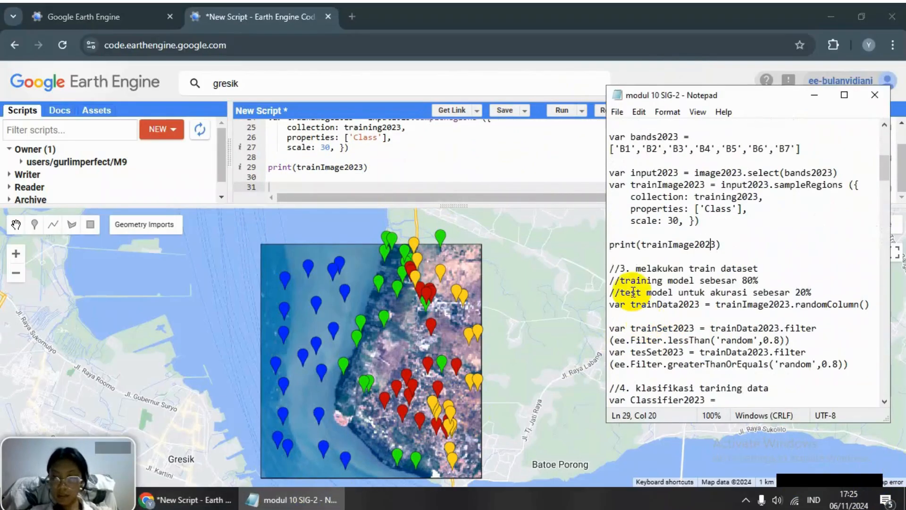
pyautogui.moveTo(611, 270); pyautogui.dragTo(848, 365)
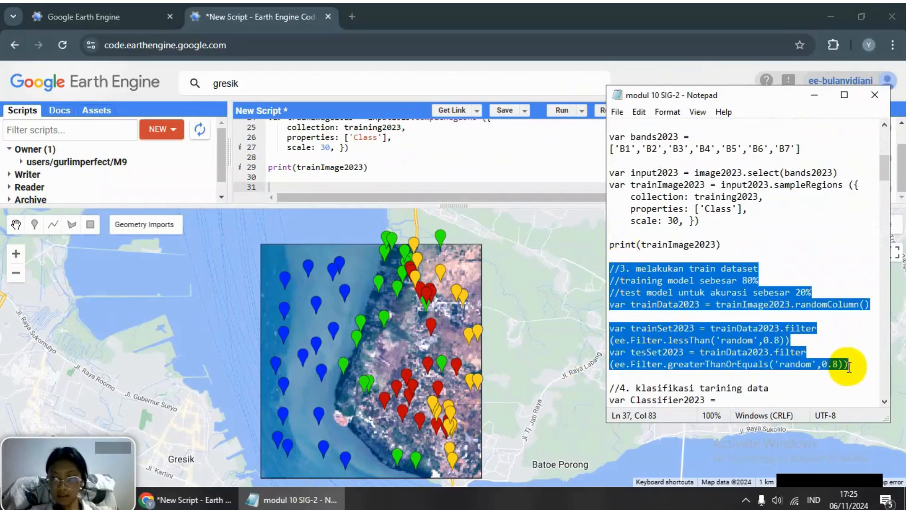
# Step: Insert the train dataset code at line 31 of the Earth Engine script, splitting trainSet2023 and tesSet2023 at random 0.8
pyautogui.click(314, 184)
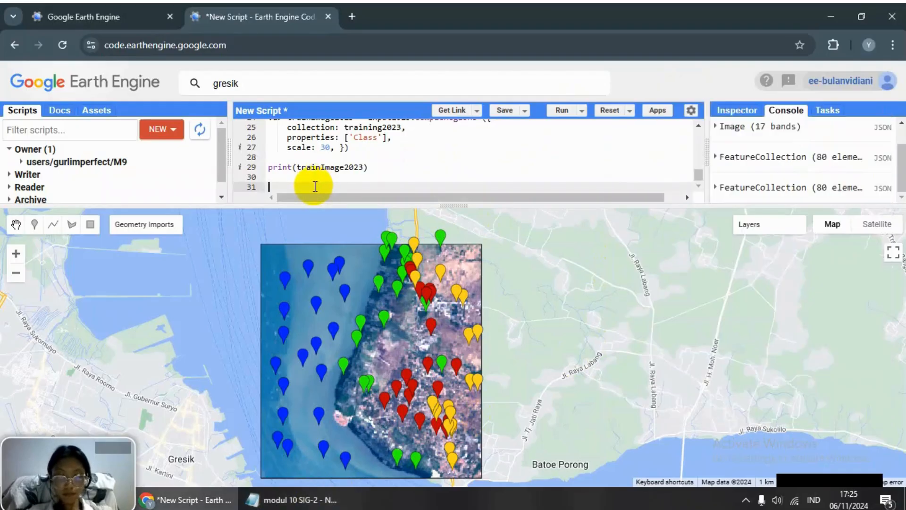
pyautogui.write("//3. melakukan train dataset //training model sebesar 80% //test model untuk akurasi sebesar 20% var trainData2023 = trainImage2023.randomColumn()  var trainSet2023 = trainData2023.filter(ee.Filter.lessThan('random',0.8)) var testSet2023 = trainData2023.filter(ee.Filter.greaterThanOrEquals('random',0.8))")
pyautogui.scroll(2, 509, 183)
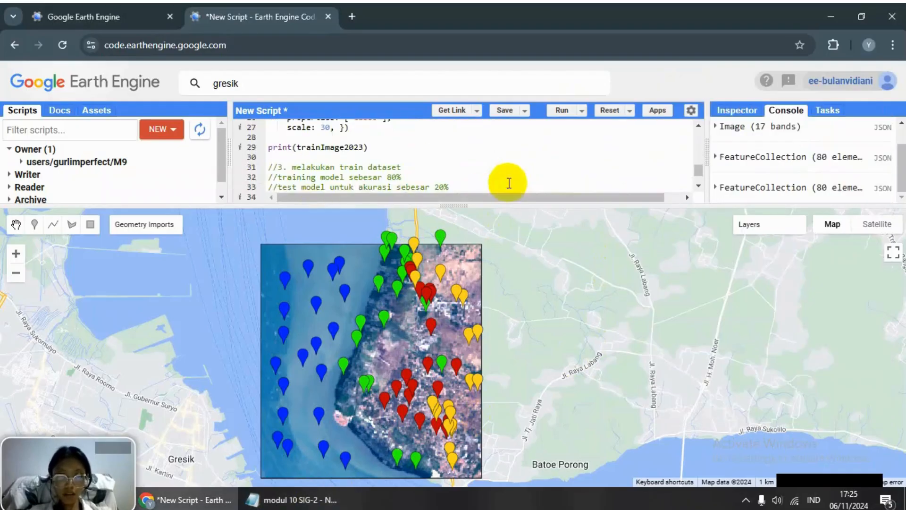
pyautogui.scroll(-2, 407, 163)
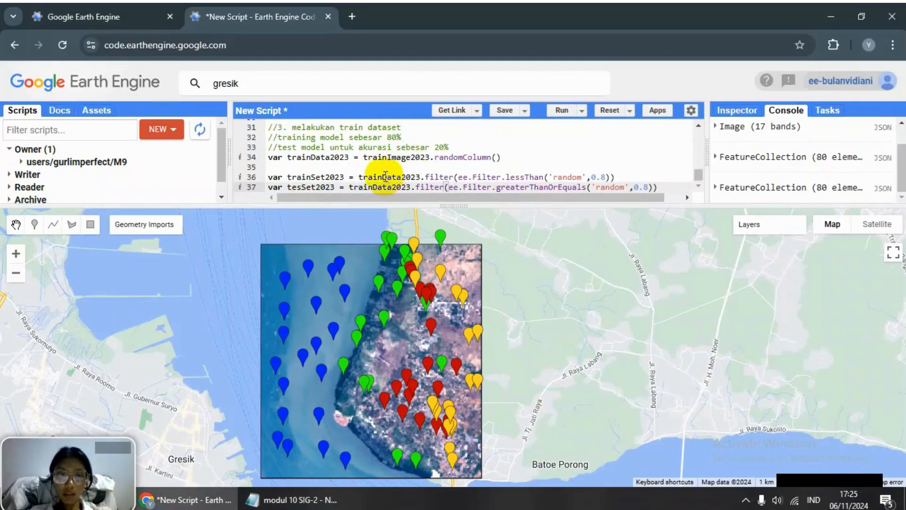
pyautogui.scroll(2, 385, 175)
pyautogui.scroll(-2, 384, 174)
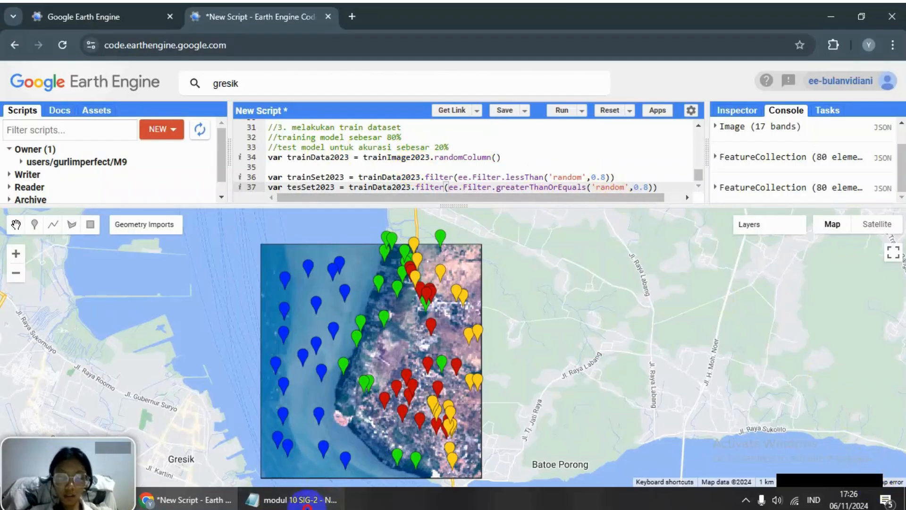
# Step: Copy section 4 of the module notes in Notepad, from the Classifier2023 definition through the 'Tutupan Lahan 2023' layer
pyautogui.click(307, 502)
pyautogui.click(677, 304)
pyautogui.scroll(-1, 678, 304)
pyautogui.scroll(-3, 678, 304)
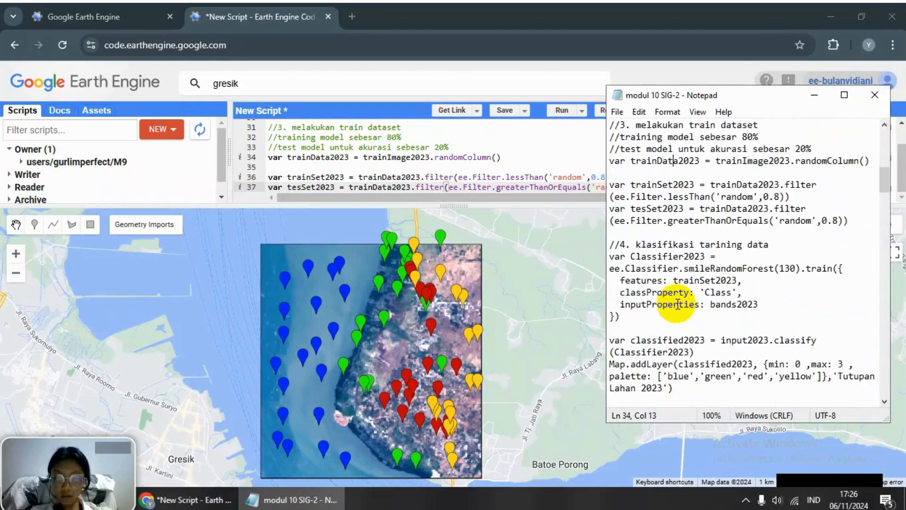
pyautogui.moveTo(610, 245); pyautogui.dragTo(671, 356)
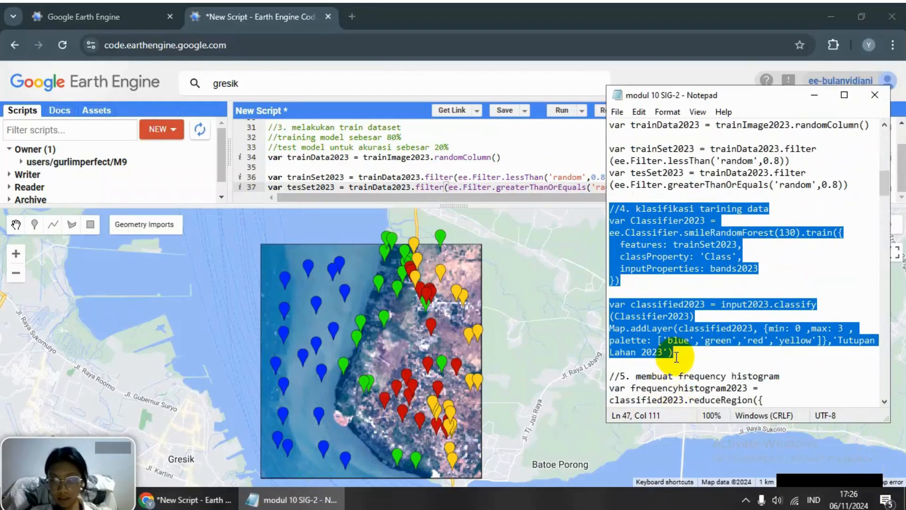
# Step: Insert the section 4 code below tesSet2023 in the Earth Engine script, with smileRandomForest(130) and a blue, green, red, yellow palette
pyautogui.click(549, 186)
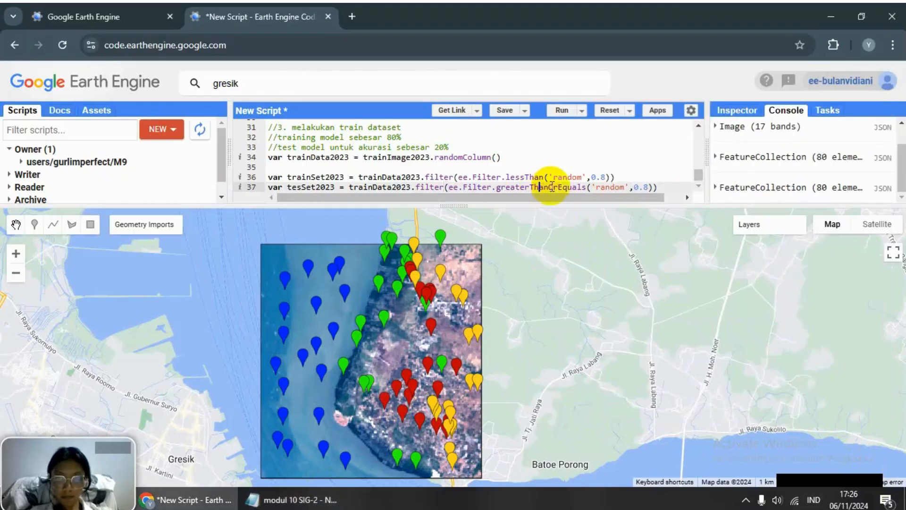
pyautogui.click(657, 187)
pyautogui.press('Return')
pyautogui.press('Return')
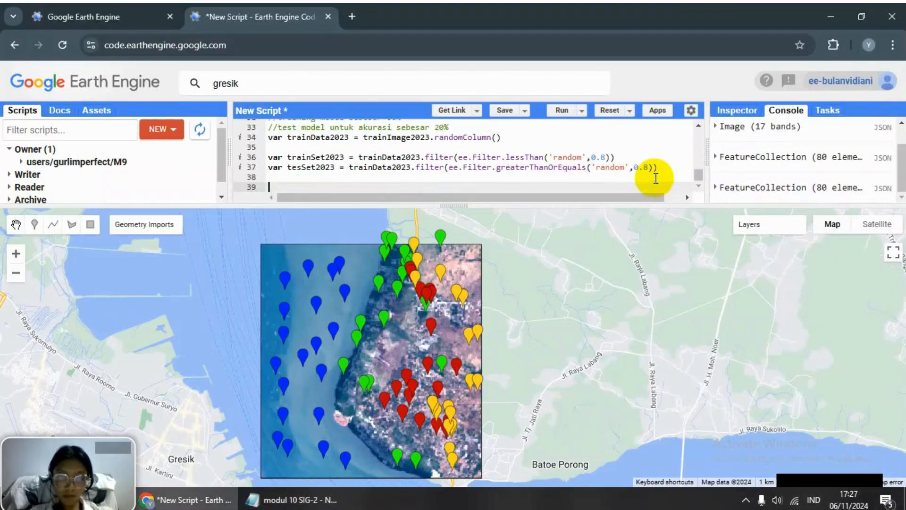
pyautogui.write("//4. klasifikasi training data var classifier2023 = ee.Classifier.smileRandomForest(130).train({   features: trainSet2023,   classProperty: 'class',   inputProperties: bands2023 });  var classified2023 = input2023.classify(classifier2023) Map.addLayer(classified2023, {min: 0, max: 3, palette: ['blue','green','red','yellow']}, 'Tutupan Lahan 2023')")
pyautogui.scroll(-3, 534, 160)
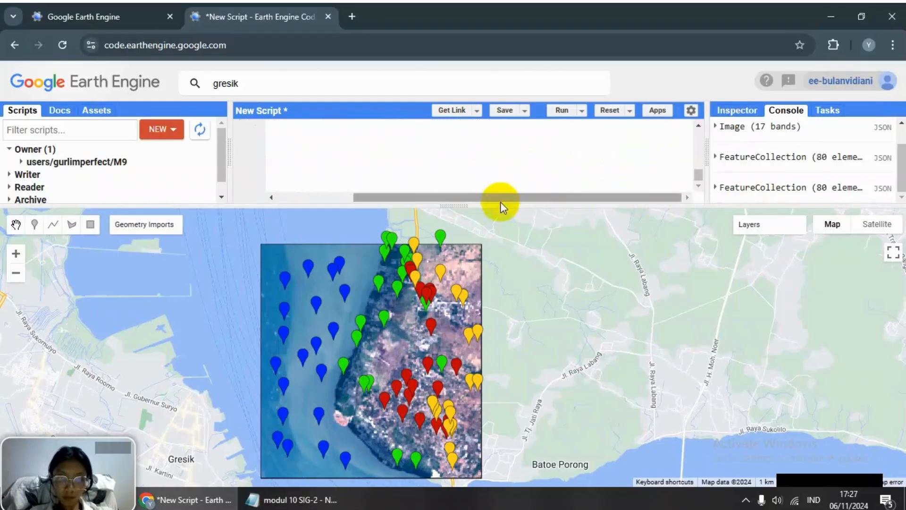
pyautogui.moveTo(500, 197); pyautogui.dragTo(392, 194)
pyautogui.scroll(2, 289, 172)
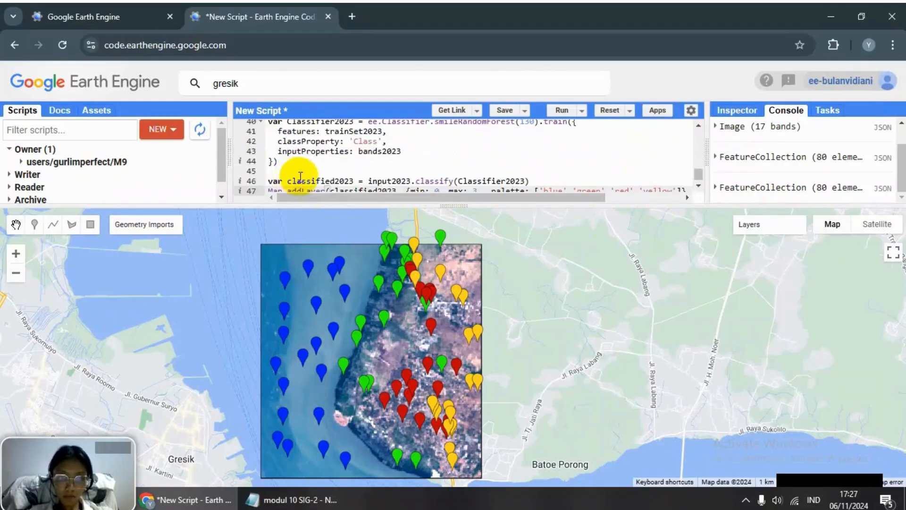
pyautogui.scroll(3, 304, 176)
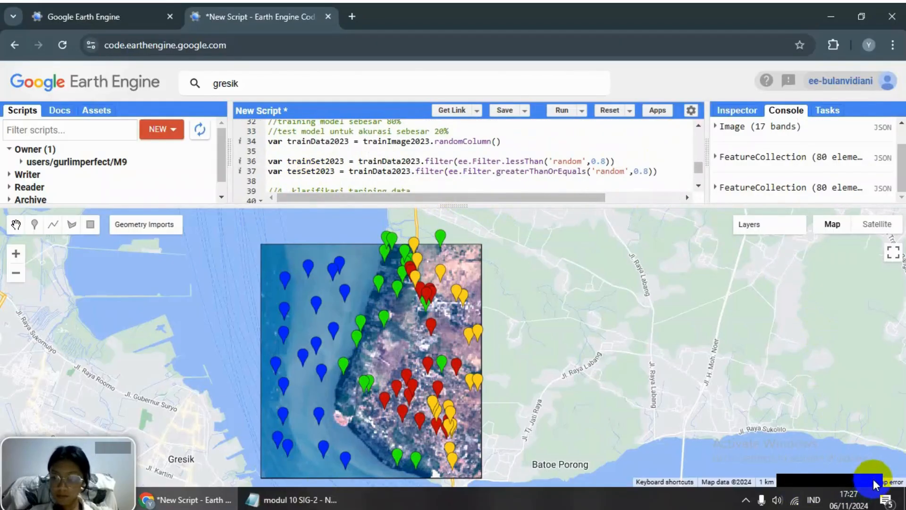
pyautogui.scroll(-2, 353, 166)
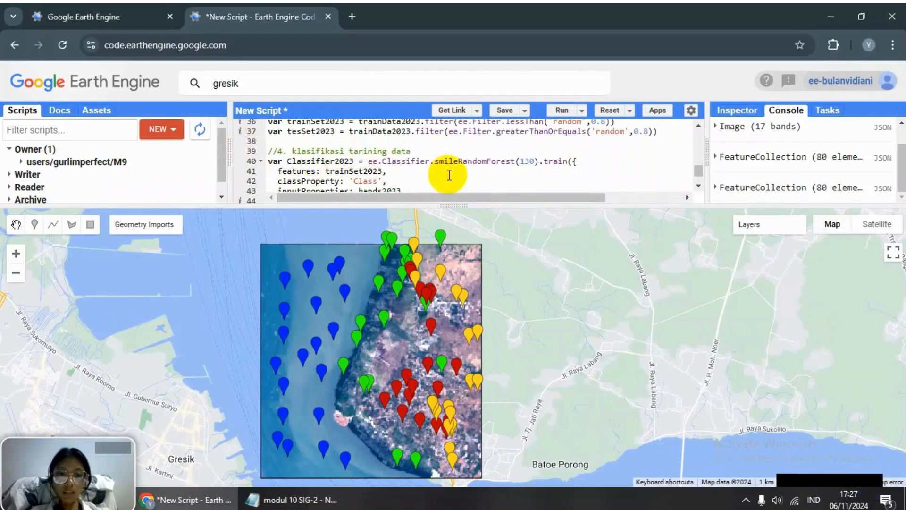
# Step: Annotate the classification code with comments including "hasil dari uji feature" and "hasil belajar mesin", and run the script
pyautogui.click(597, 164)
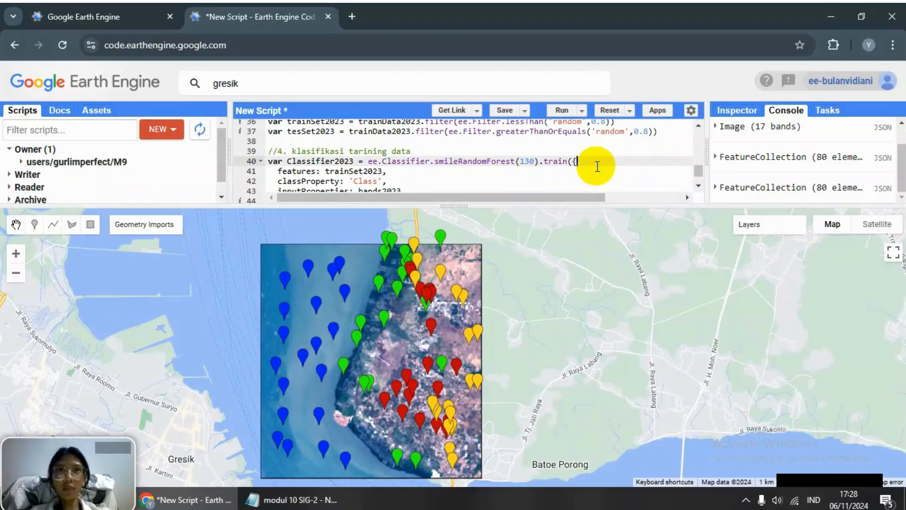
pyautogui.scroll(-1, 544, 175)
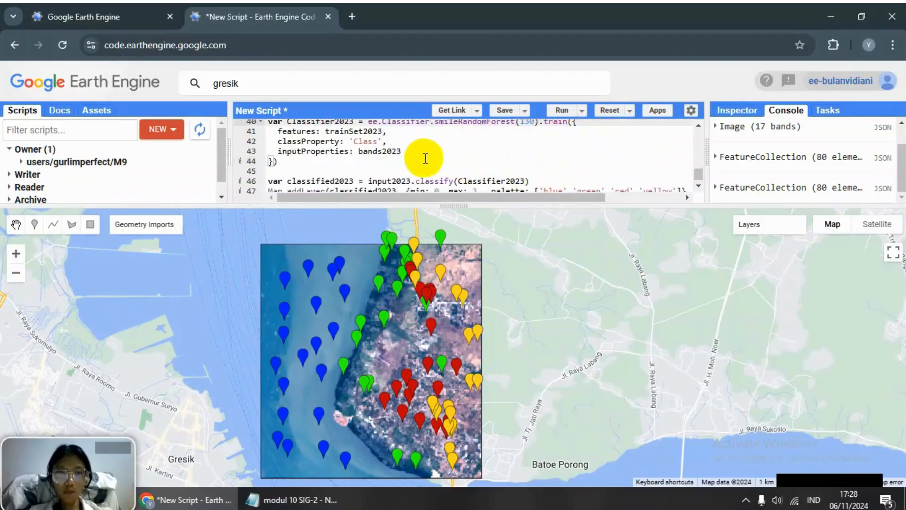
pyautogui.scroll(-3, 429, 163)
pyautogui.scroll(3, 434, 168)
pyautogui.click(561, 114)
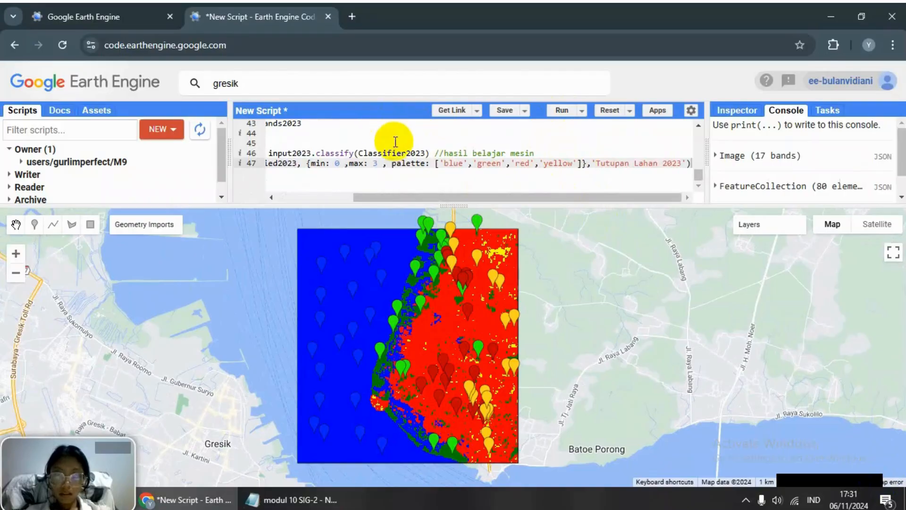
pyautogui.moveTo(385, 196); pyautogui.dragTo(273, 187)
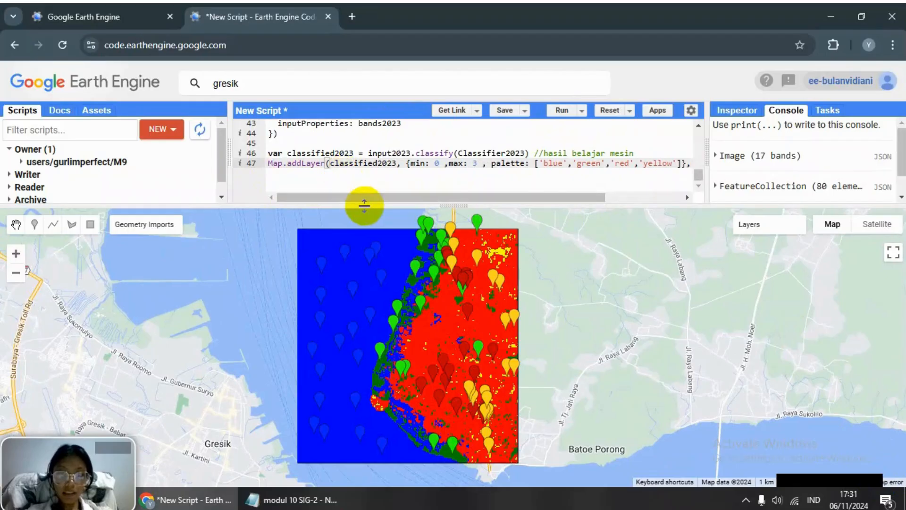
pyautogui.scroll(2, 502, 178)
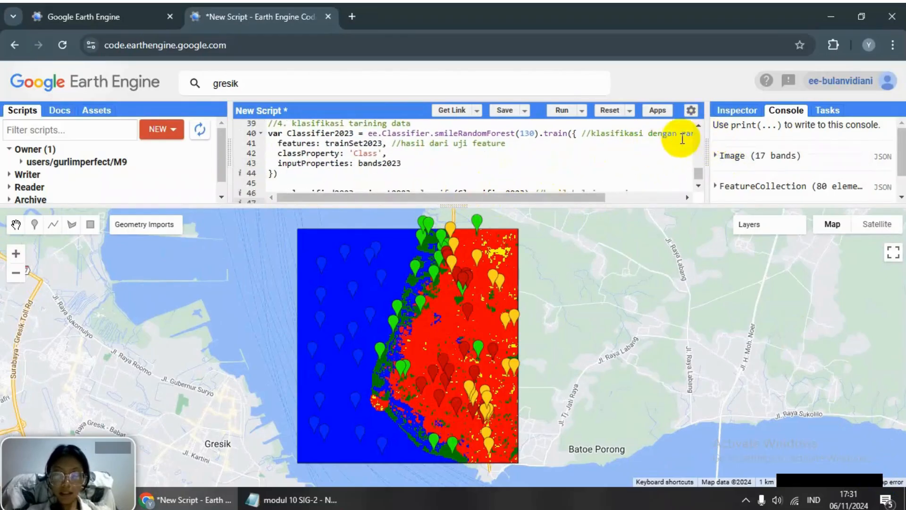
pyautogui.scroll(2, 699, 128)
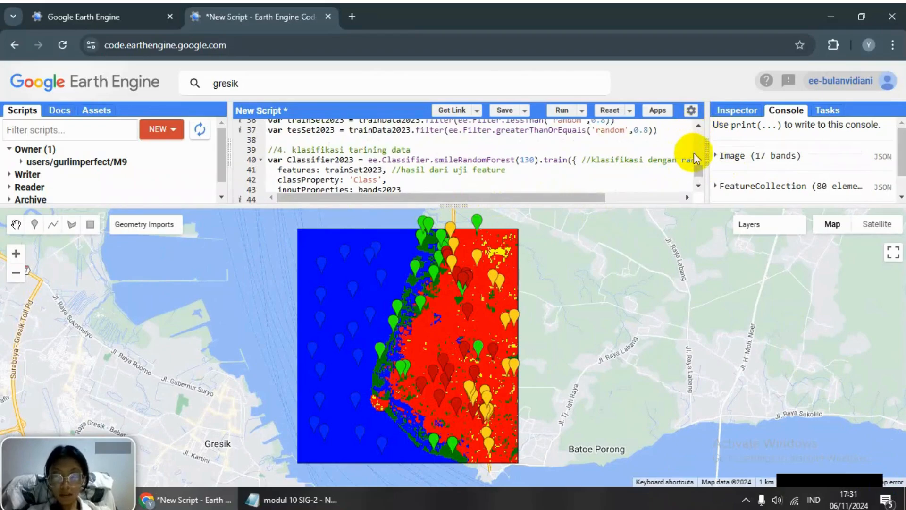
# Step: Review the section 4 classification code, from the smileRandomForest(130) training call through the 'Tutupan Lahan 2023' map layer
pyautogui.moveTo(705, 156); pyautogui.dragTo(735, 166)
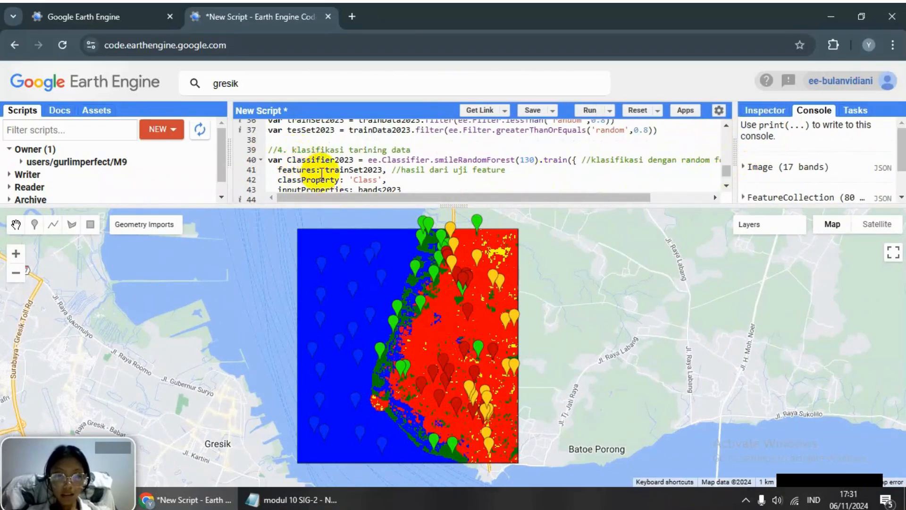
pyautogui.moveTo(339, 199); pyautogui.dragTo(406, 207)
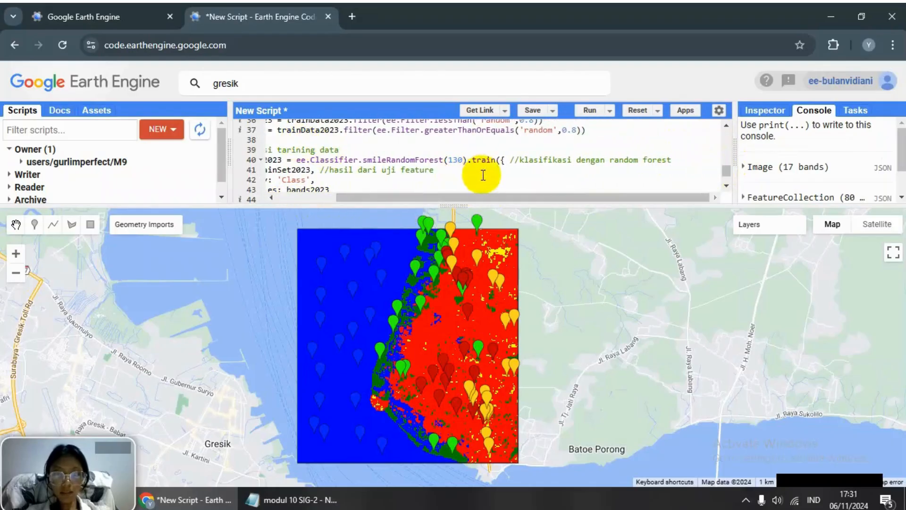
pyautogui.click(726, 187)
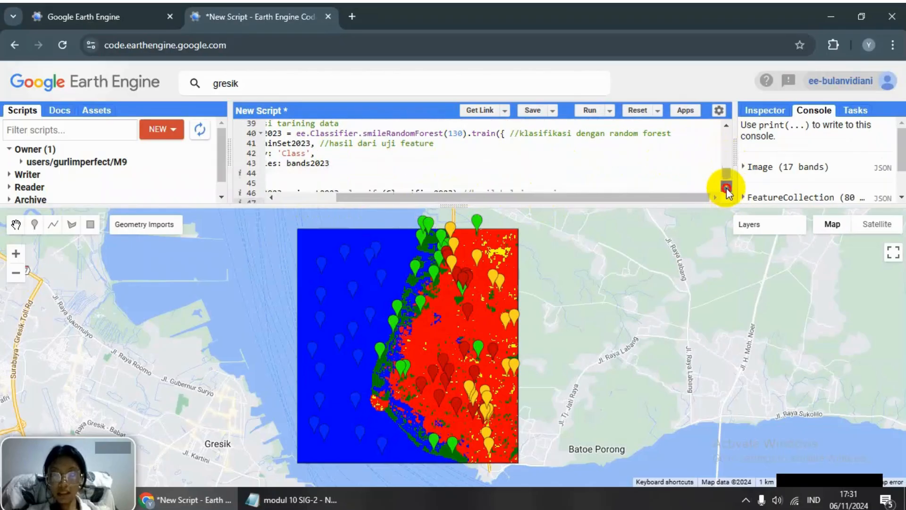
pyautogui.moveTo(536, 197); pyautogui.dragTo(413, 197)
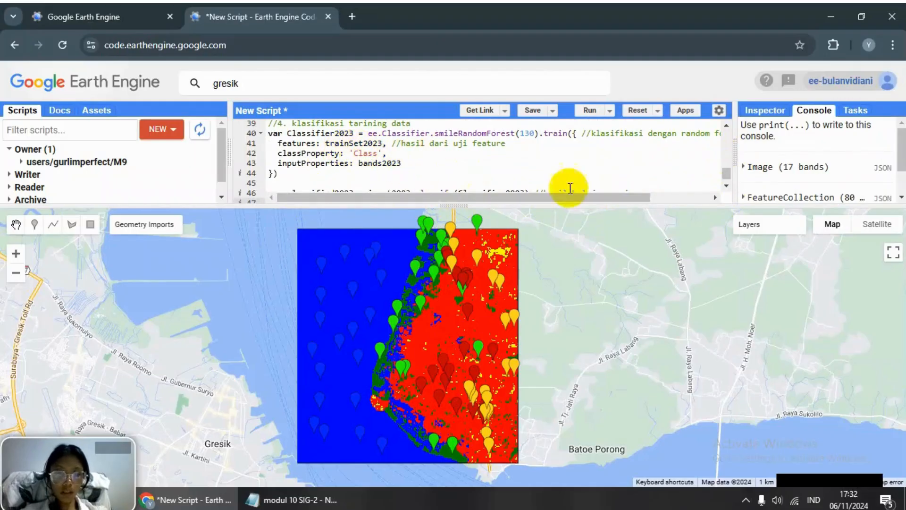
pyautogui.click(727, 186)
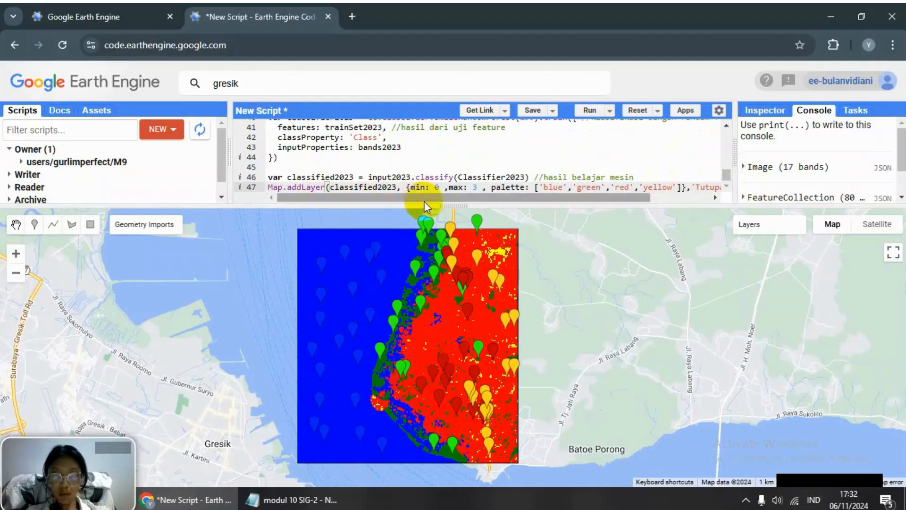
pyautogui.moveTo(424, 200); pyautogui.dragTo(447, 205)
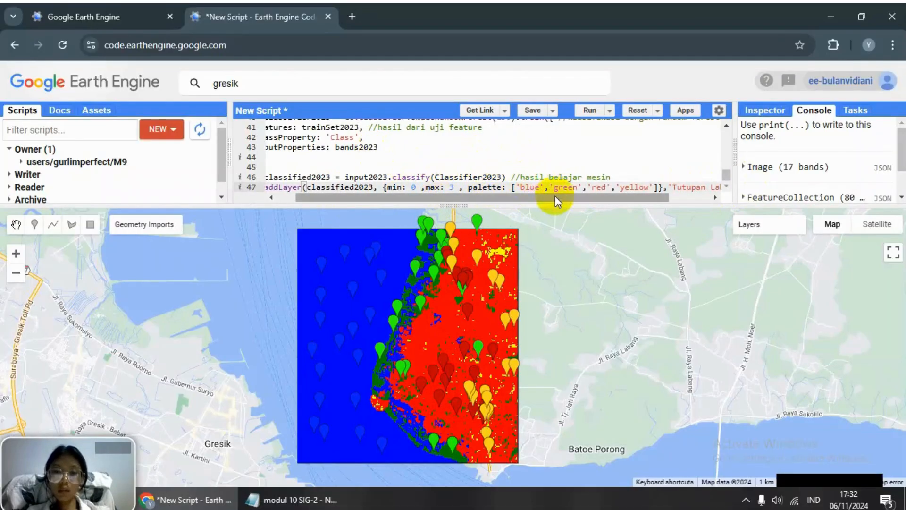
pyautogui.click(707, 197)
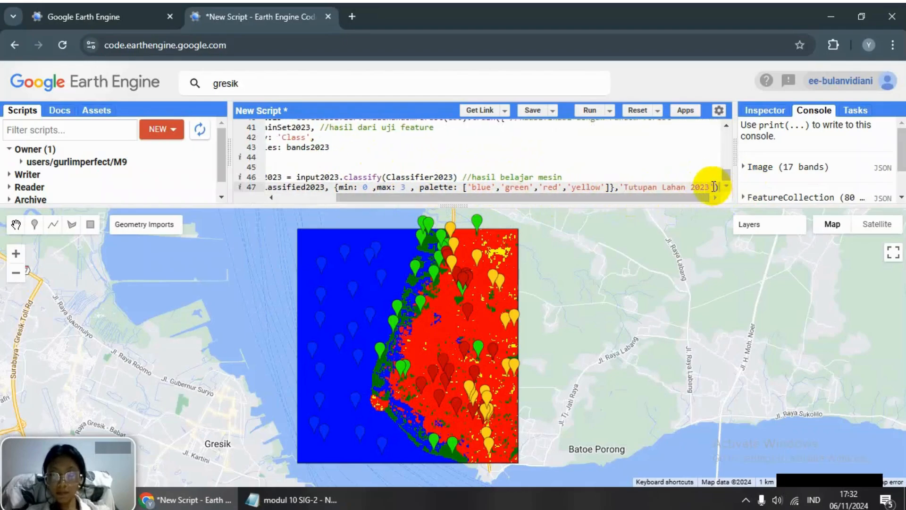
pyautogui.click(720, 187)
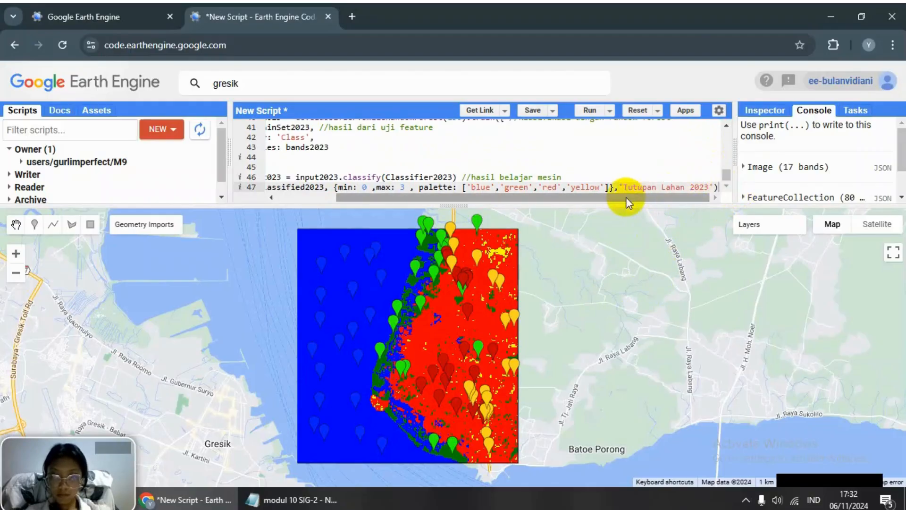
pyautogui.moveTo(627, 198); pyautogui.dragTo(367, 222)
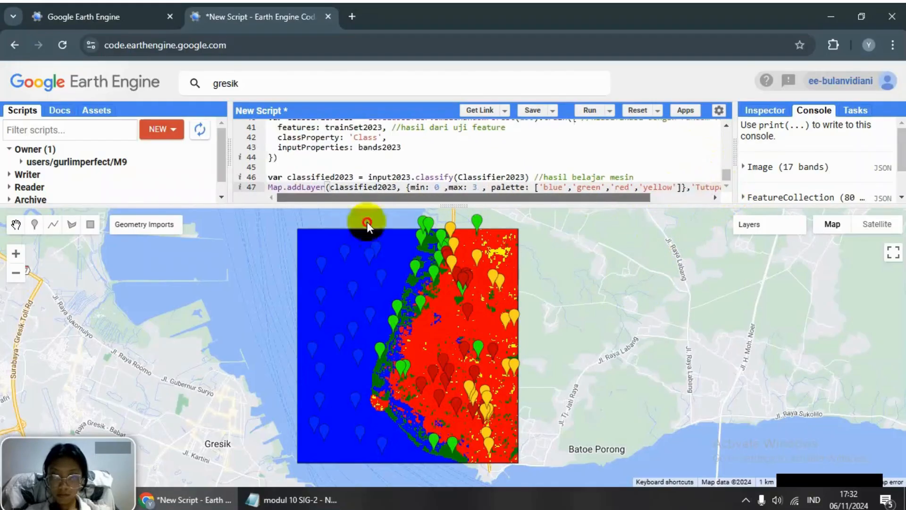
pyautogui.moveTo(643, 198); pyautogui.dragTo(749, 186)
# Step: Add an empty line below the 'Tutupan Lahan 2023' layer code and locate section 5, the frequency histogram, in the Notepad module notes
pyautogui.click(701, 186)
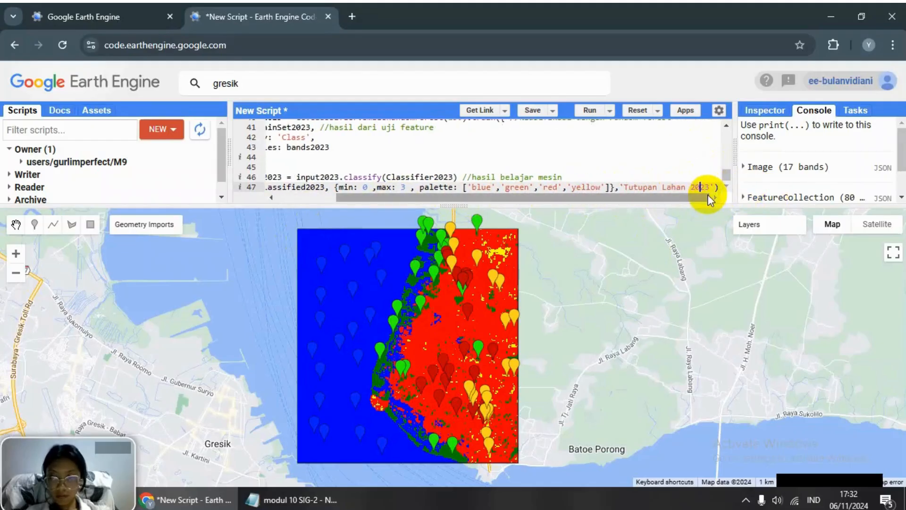
pyautogui.press('End')
pyautogui.press('Return')
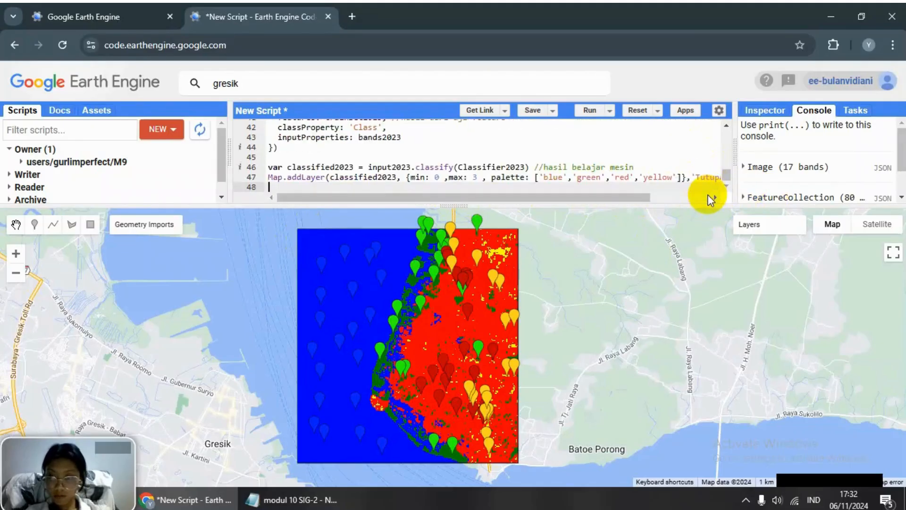
pyautogui.scroll(-1, 710, 198)
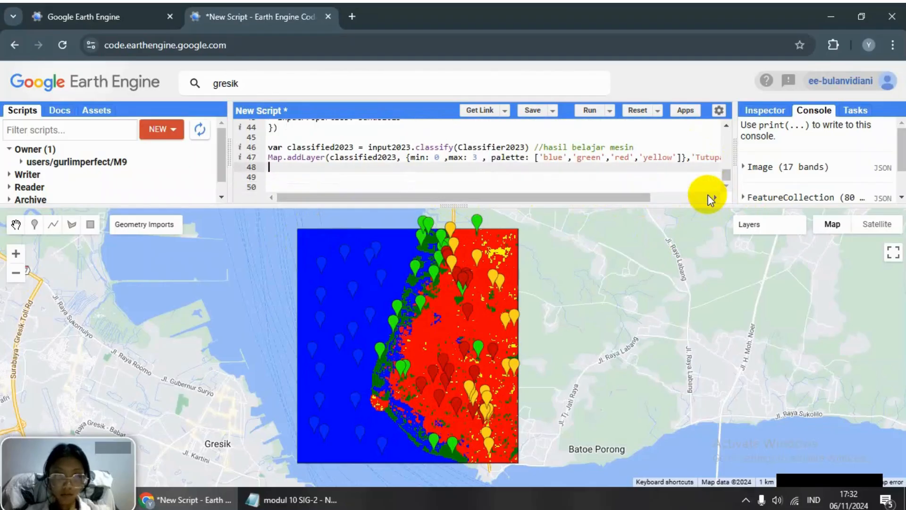
pyautogui.click(292, 500)
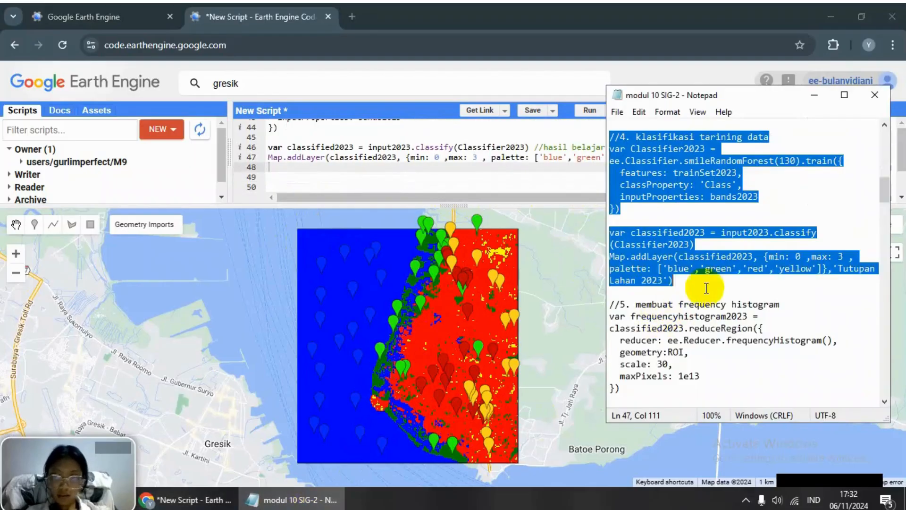
pyautogui.scroll(-3, 699, 283)
pyautogui.scroll(-2, 702, 289)
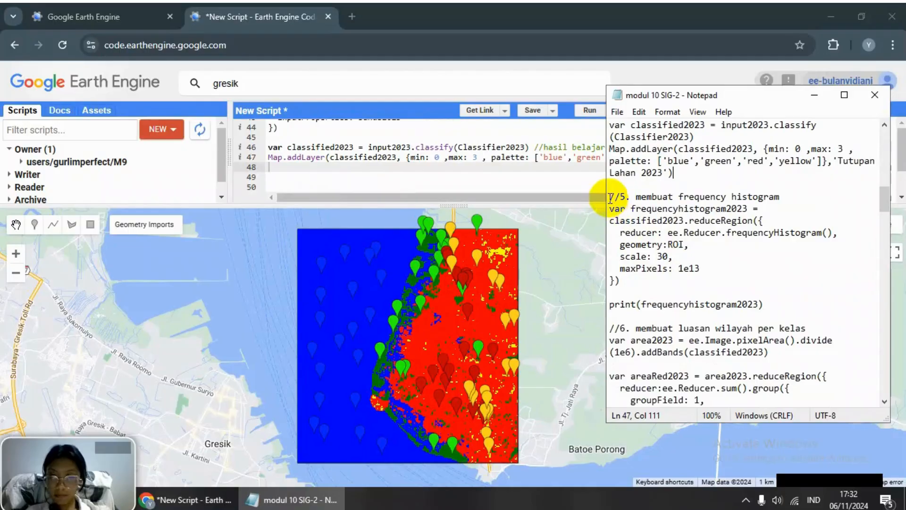
# Step: Compare the palette and min/max values of the 'Tutupan Lahan 2023' layer with the land cover classes in the geometry imports
pyautogui.click(447, 157)
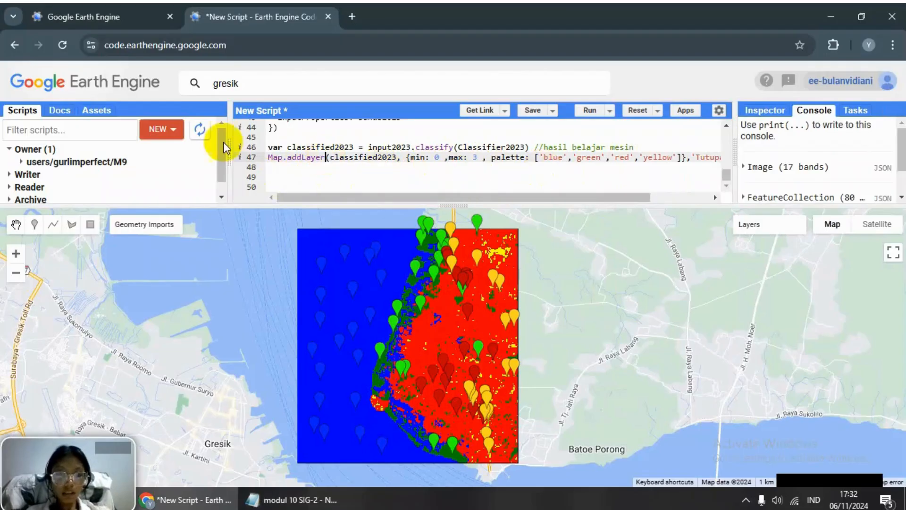
pyautogui.moveTo(135, 225)
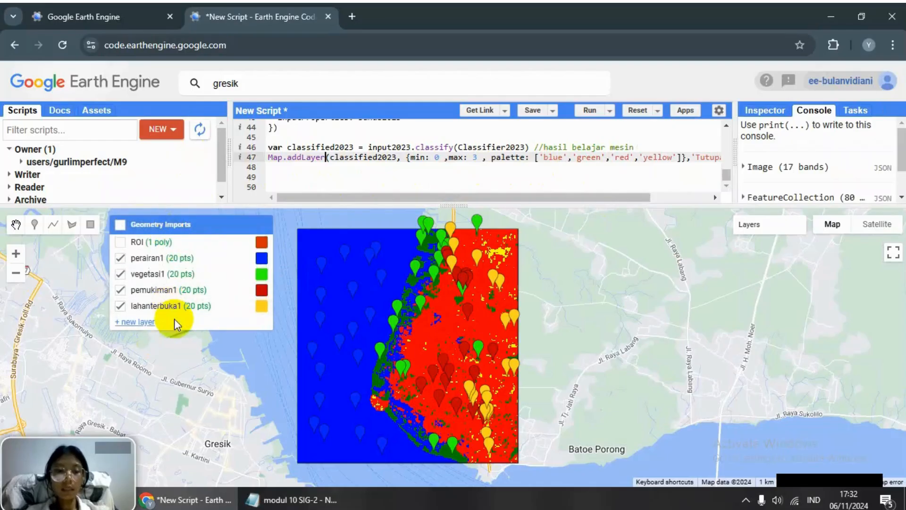
pyautogui.click(432, 164)
pyautogui.click(512, 161)
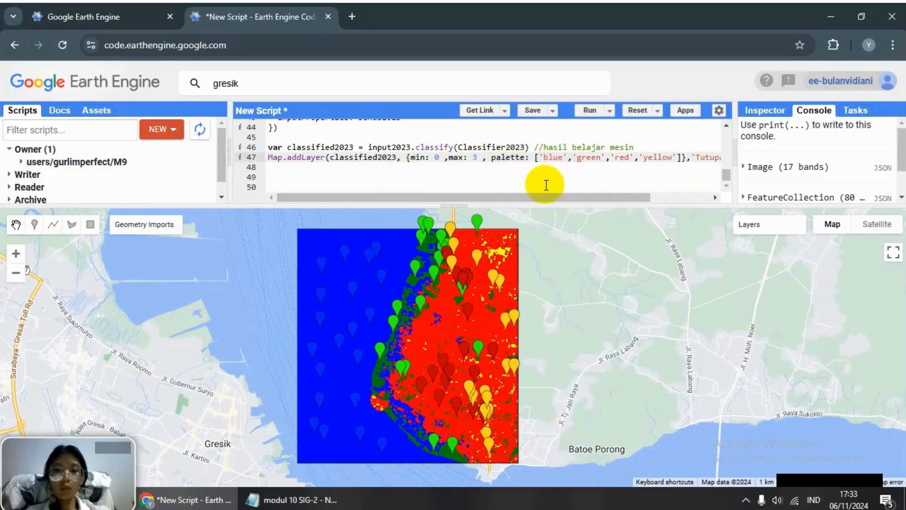
pyautogui.moveTo(613, 202); pyautogui.dragTo(445, 208)
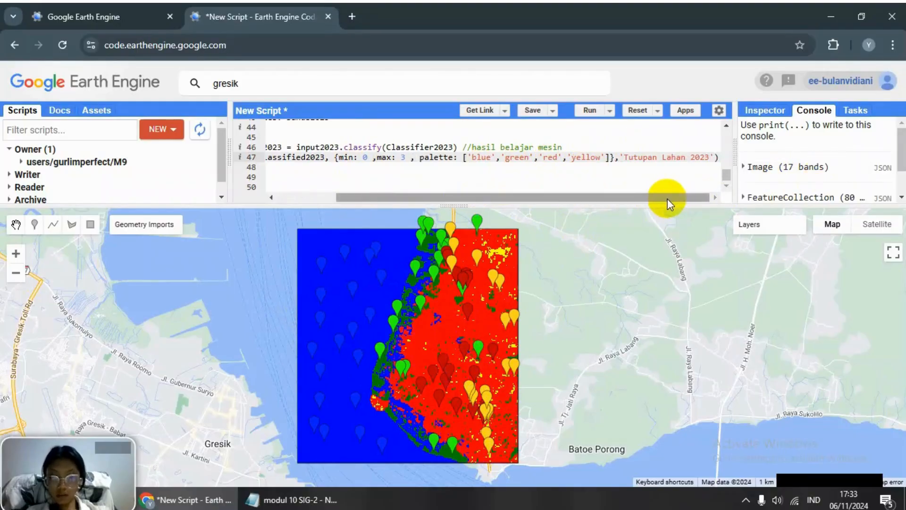
pyautogui.moveTo(669, 204); pyautogui.dragTo(707, 196)
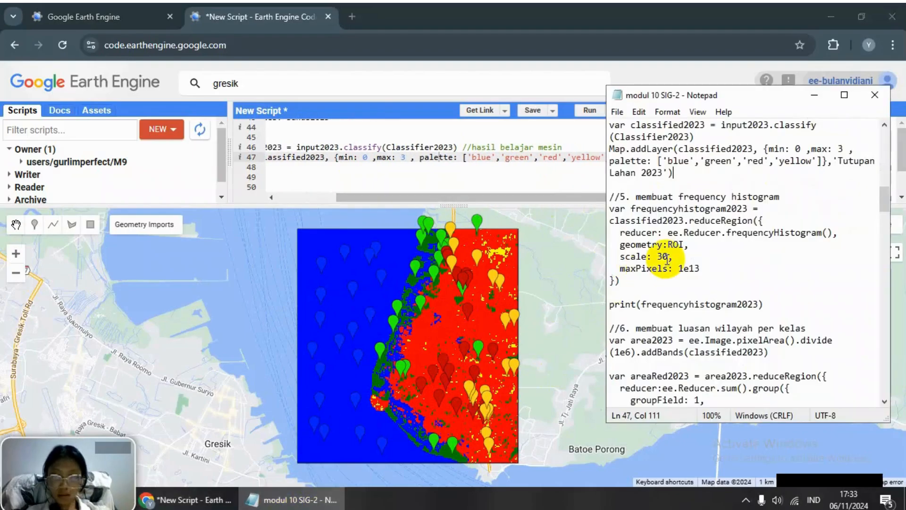
# Step: Copy section 5 from the Notepad notes into line 49 of the Earth Engine script, defining and printing frequencyhistogram2023 for ROI at scale 30, maxPixels 1e13
pyautogui.click(294, 499)
pyautogui.moveTo(609, 195); pyautogui.dragTo(760, 303)
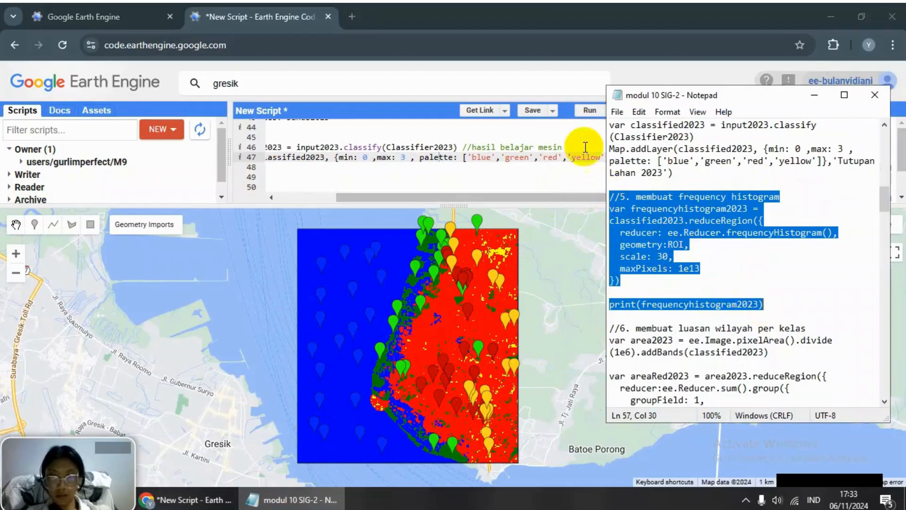
pyautogui.click(467, 167)
pyautogui.click(430, 180)
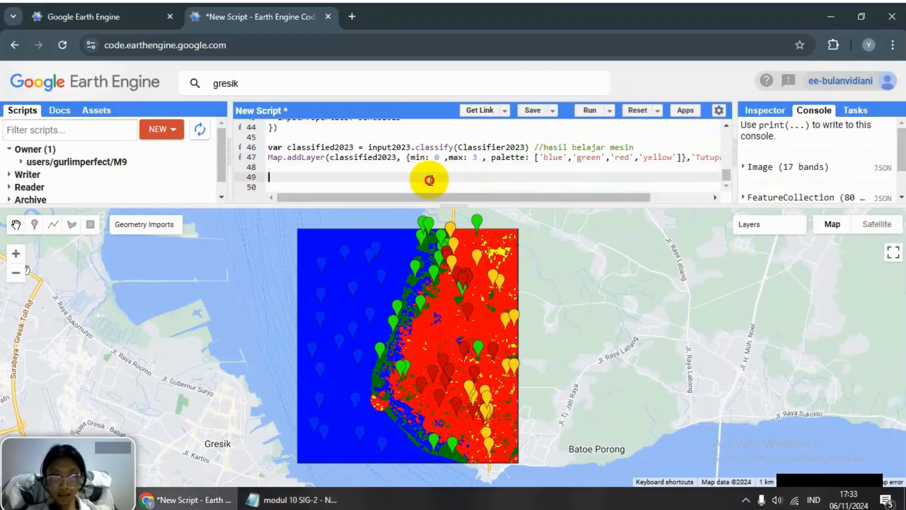
pyautogui.write('var frequencyhistogram2023 = classified2023.reduceRegion({   reducer: ee.Reducer.frequencyHistogram(),   geometry:ROI,   scale: 30,   maxPixels: 1e13 })  print(frequencyhistogram2023)')
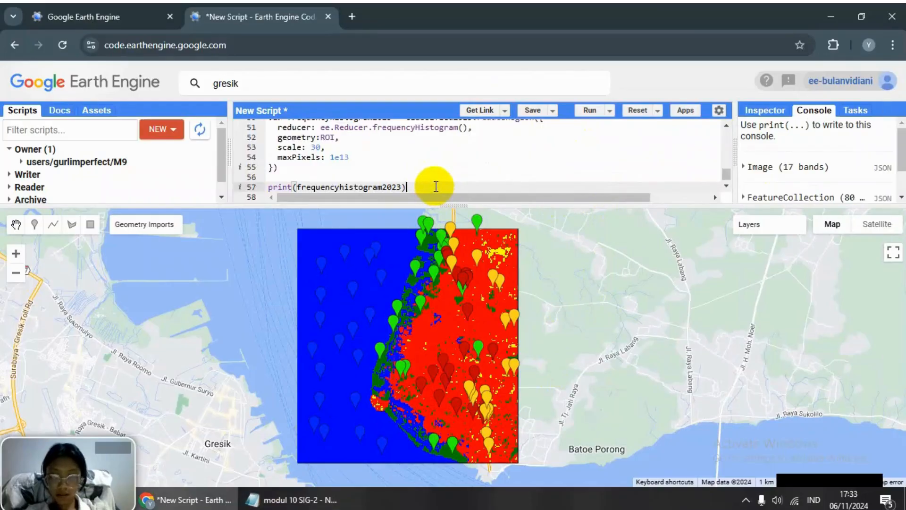
# Step: Check the inserted frequency histogram code and run the script to print frequencyhistogram2023
pyautogui.scroll(1, 433, 183)
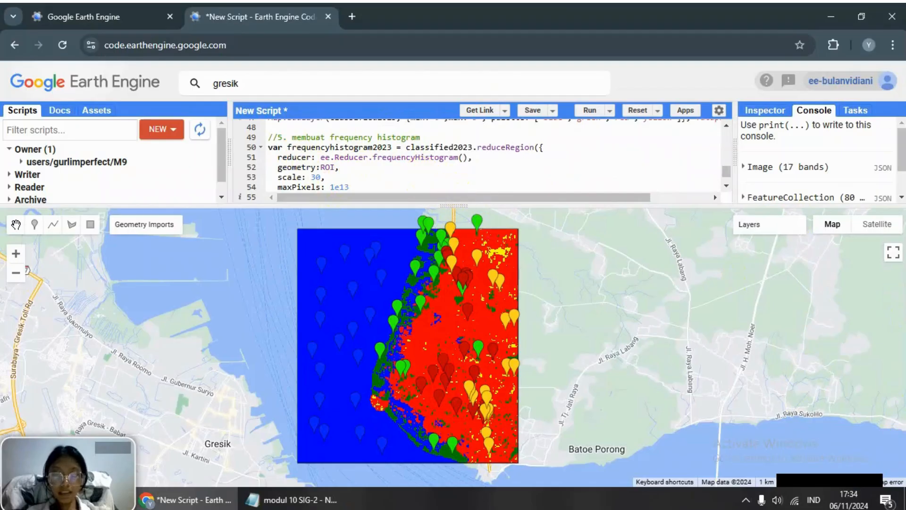
pyautogui.scroll(-3, 412, 197)
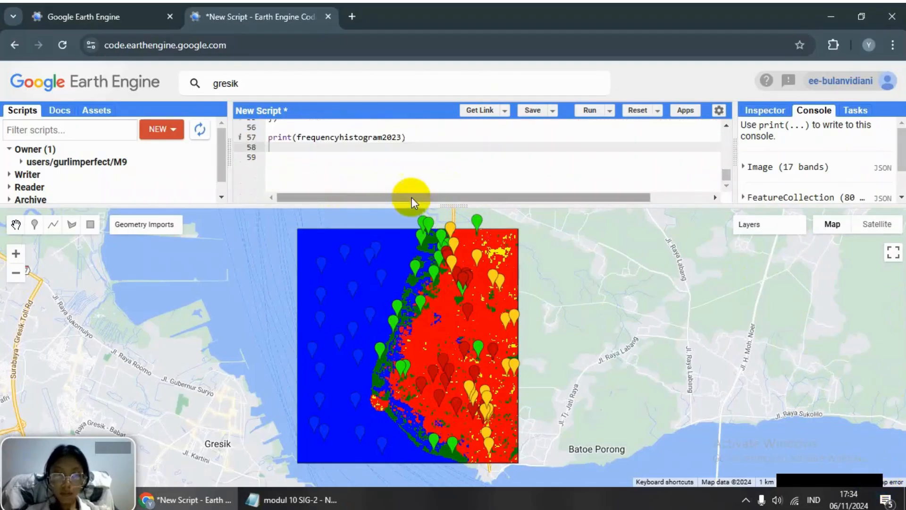
pyautogui.click(589, 112)
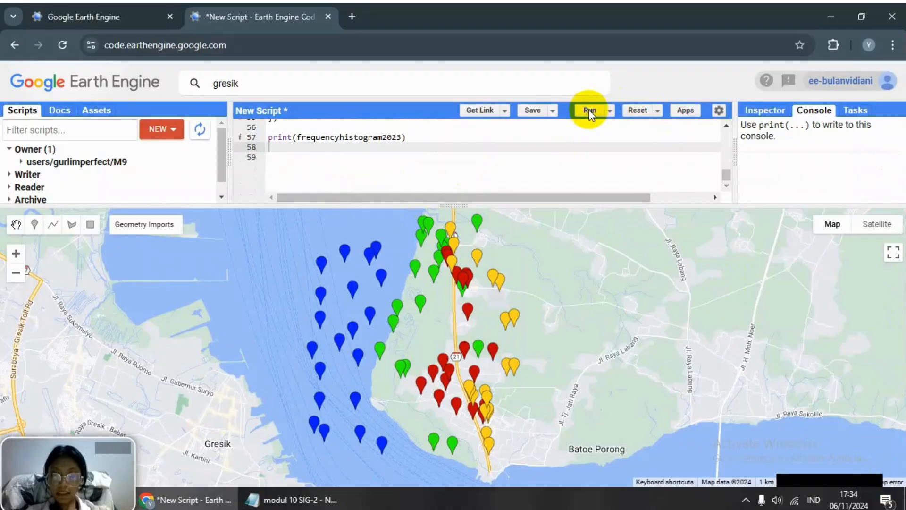
pyautogui.click(451, 158)
pyautogui.scroll(2, 451, 157)
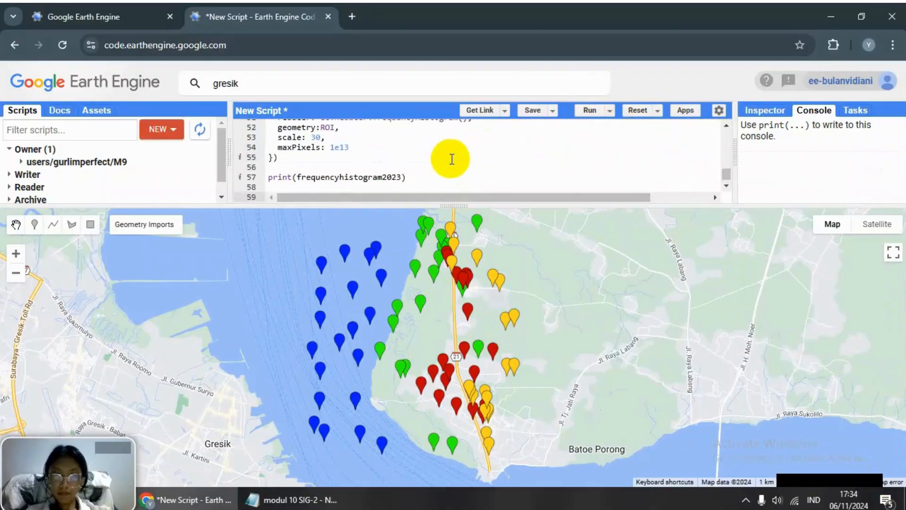
pyautogui.scroll(2, 452, 159)
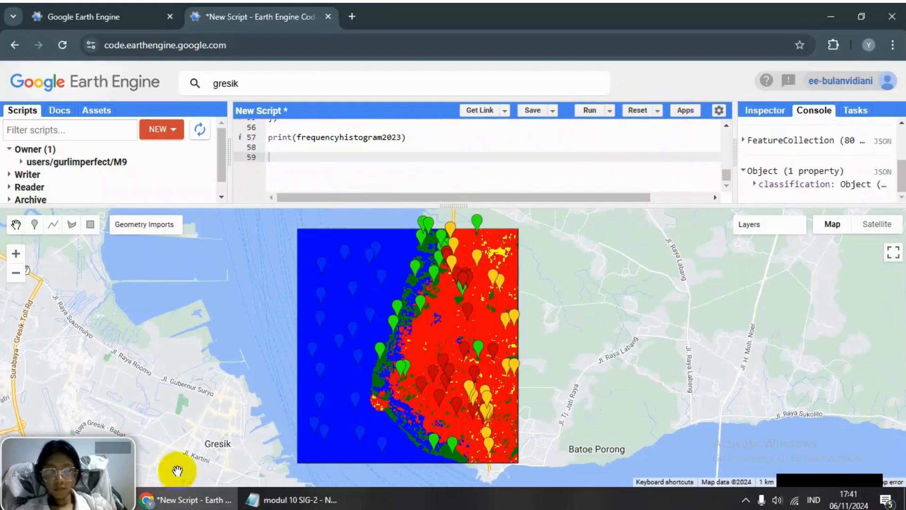
# Step: Copy section 6 from the Notepad notes into line 59 of the script, printing areaRed2023 grouped by 'luasan' at scale 30, maxPixels 1e9
pyautogui.click(288, 500)
pyautogui.scroll(-2, 779, 283)
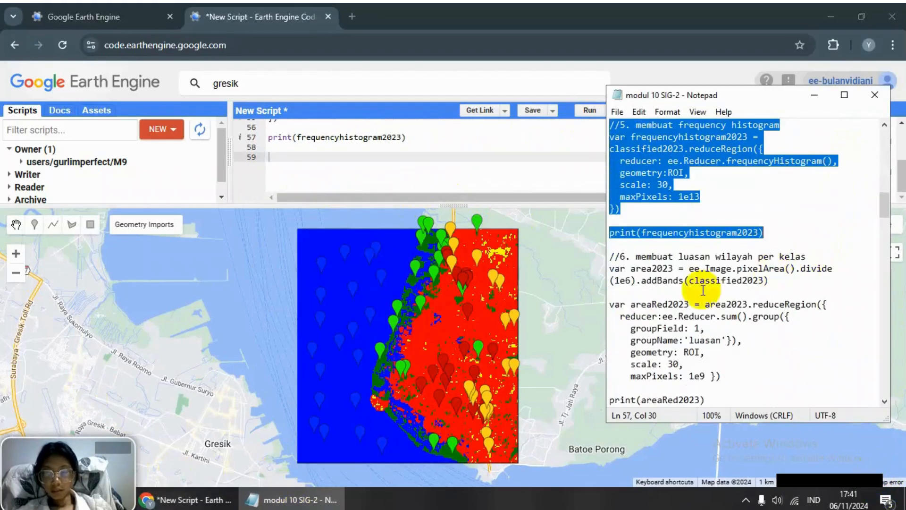
pyautogui.scroll(-2, 640, 258)
pyautogui.moveTo(609, 185); pyautogui.dragTo(708, 332)
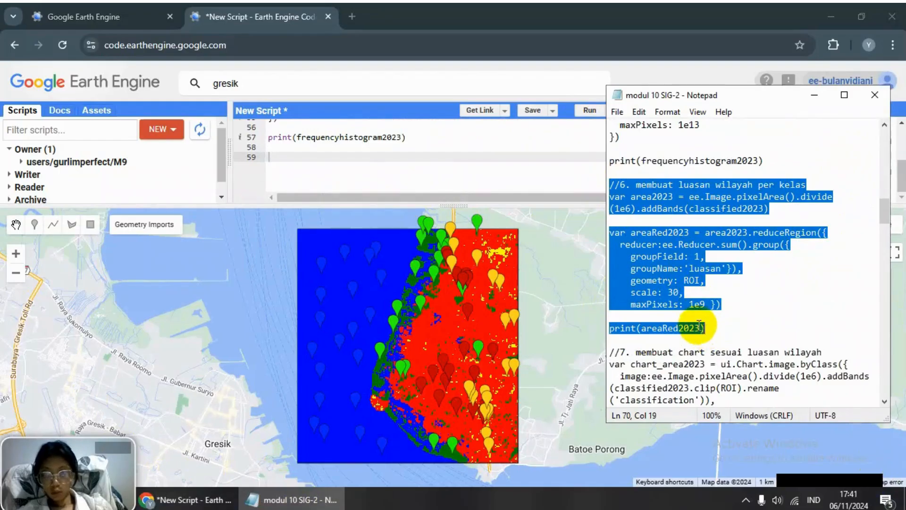
pyautogui.click(329, 156)
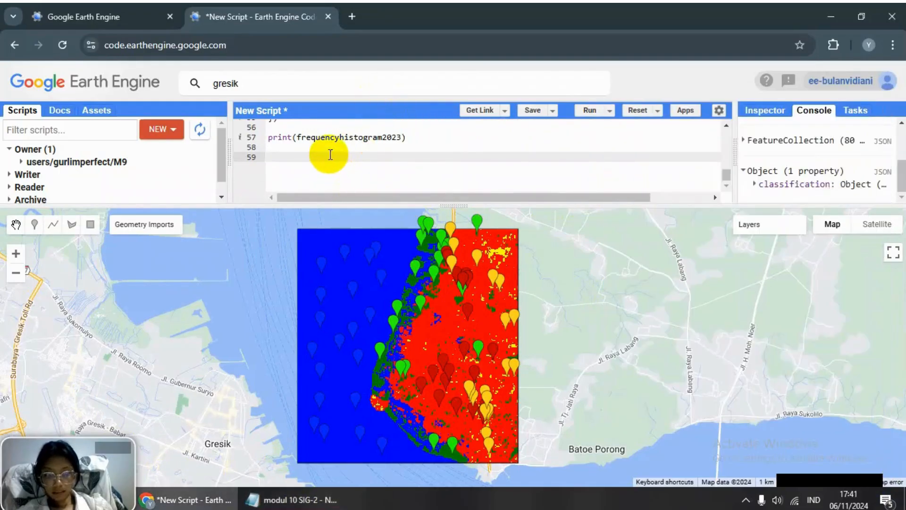
pyautogui.hotkey('ctrl', 'v')
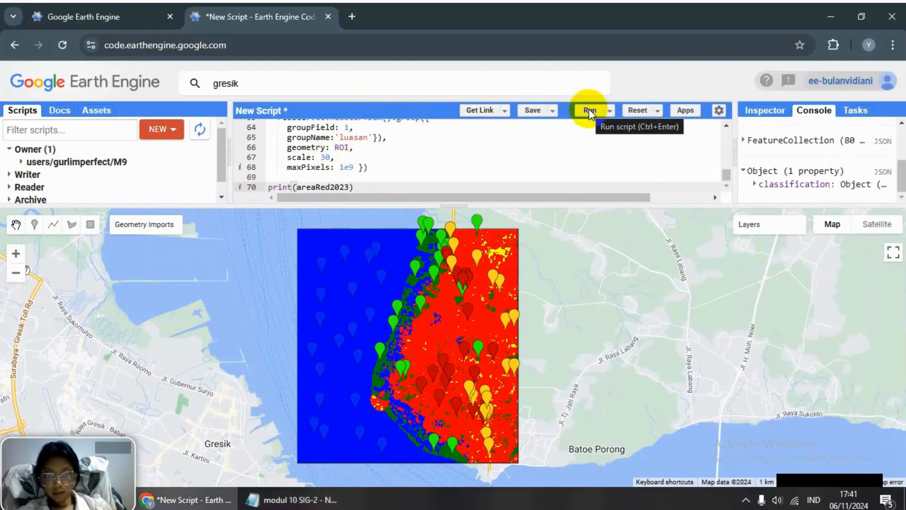
# Step: Run the script with the per-class area code and examine the classification histogram and area groups in the console
pyautogui.click(590, 112)
pyautogui.scroll(2, 411, 177)
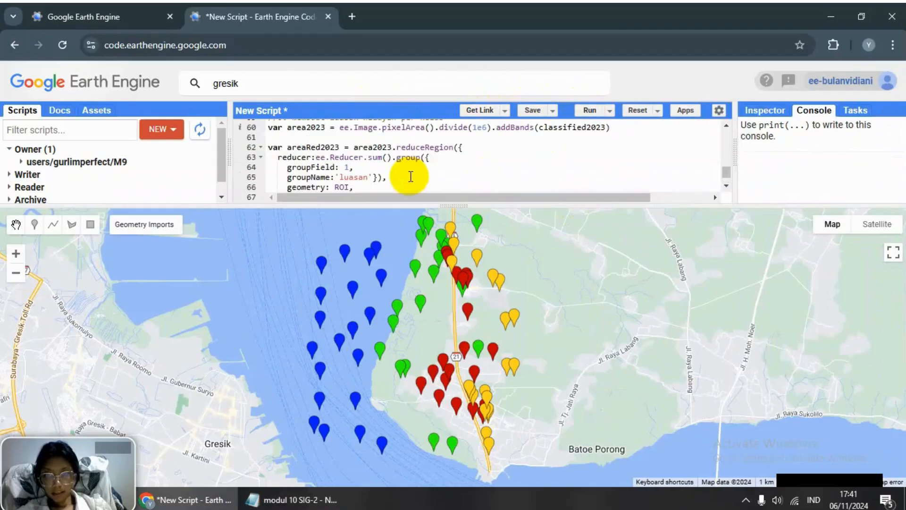
pyautogui.scroll(1, 411, 177)
pyautogui.scroll(-1, 408, 177)
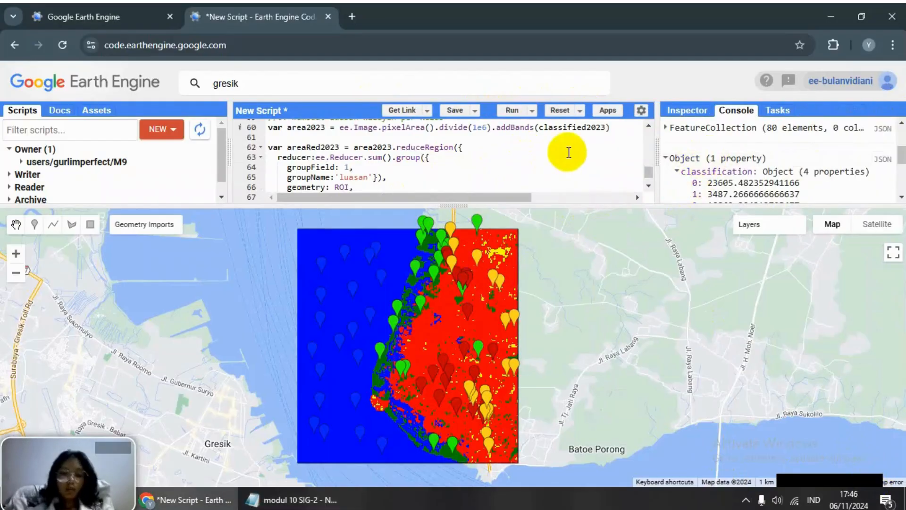
pyautogui.scroll(3, 528, 156)
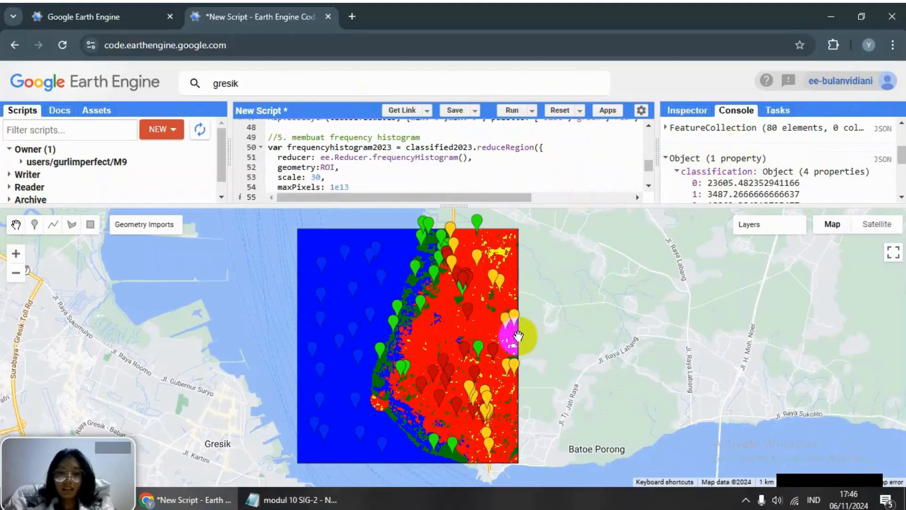
pyautogui.scroll(-2, 717, 169)
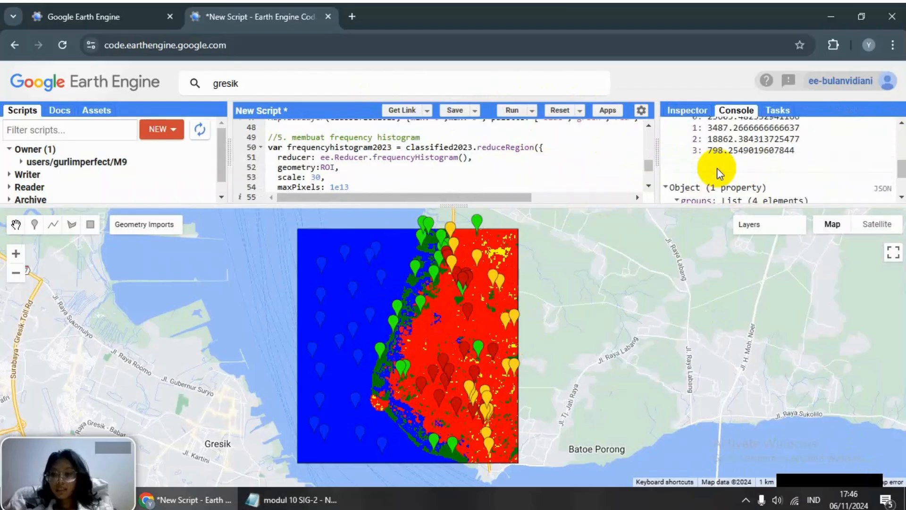
# Step: Expand the class objects under 'groups' in the console and compare their luasan sums with the classification histogram
pyautogui.scroll(2, 718, 168)
pyautogui.moveTo(905, 152); pyautogui.dragTo(905, 160)
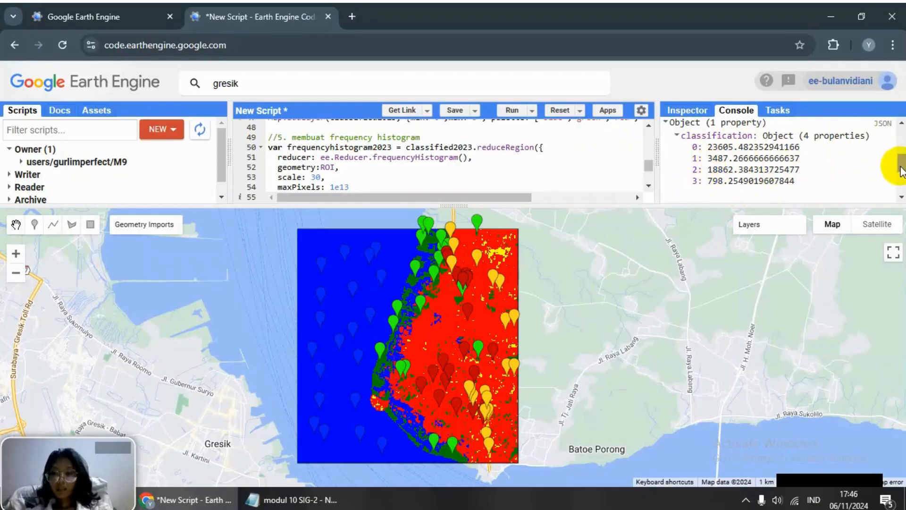
pyautogui.moveTo(903, 171); pyautogui.dragTo(905, 189)
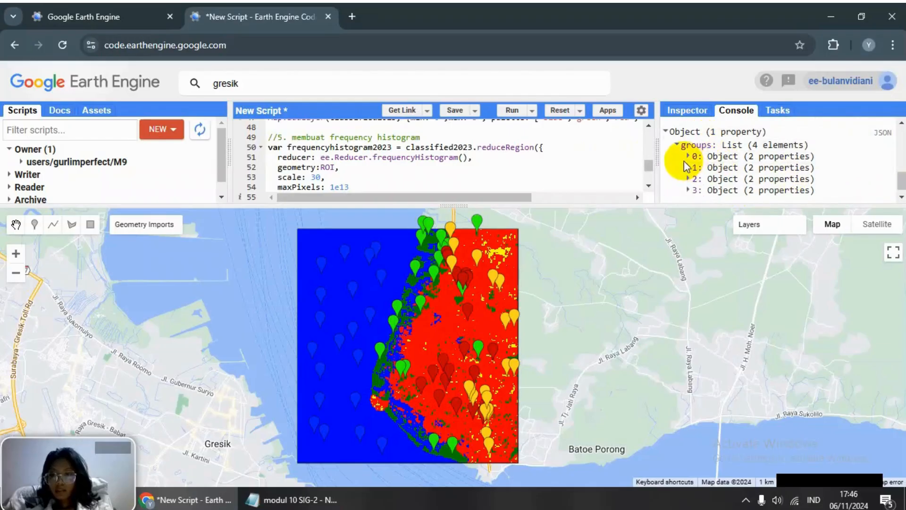
pyautogui.click(699, 156)
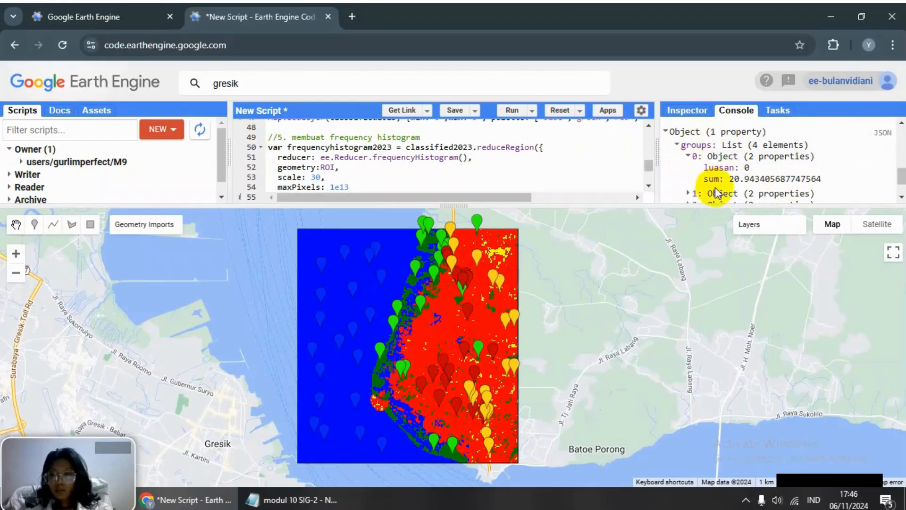
pyautogui.scroll(-1, 771, 177)
pyautogui.click(723, 159)
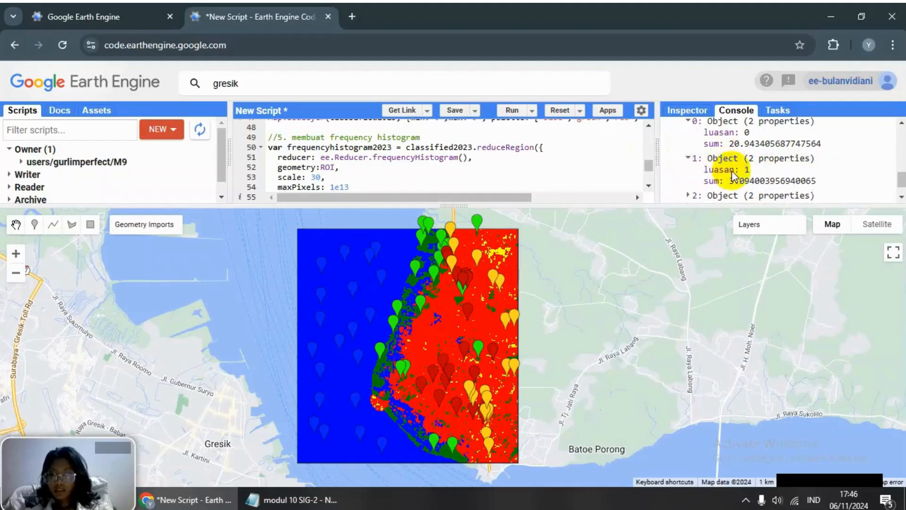
pyautogui.scroll(-1, 734, 190)
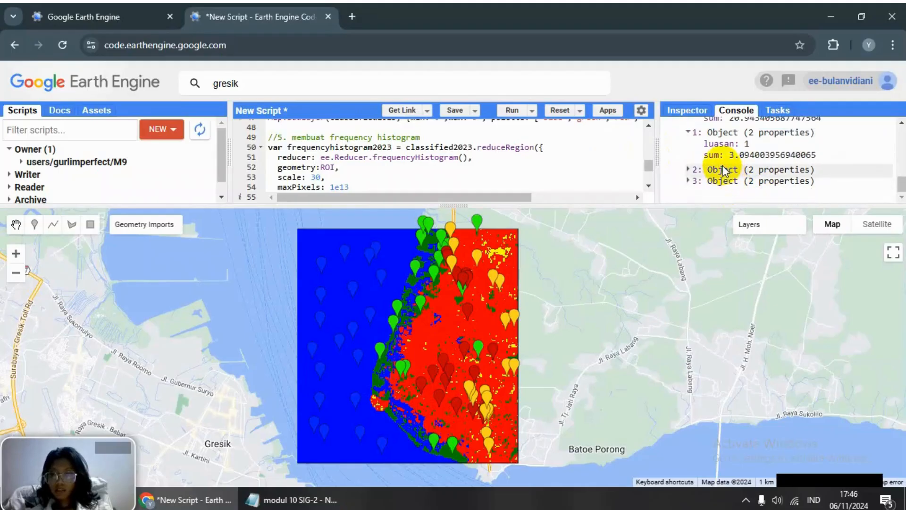
pyautogui.click(725, 171)
pyautogui.click(725, 181)
pyautogui.scroll(5, 732, 184)
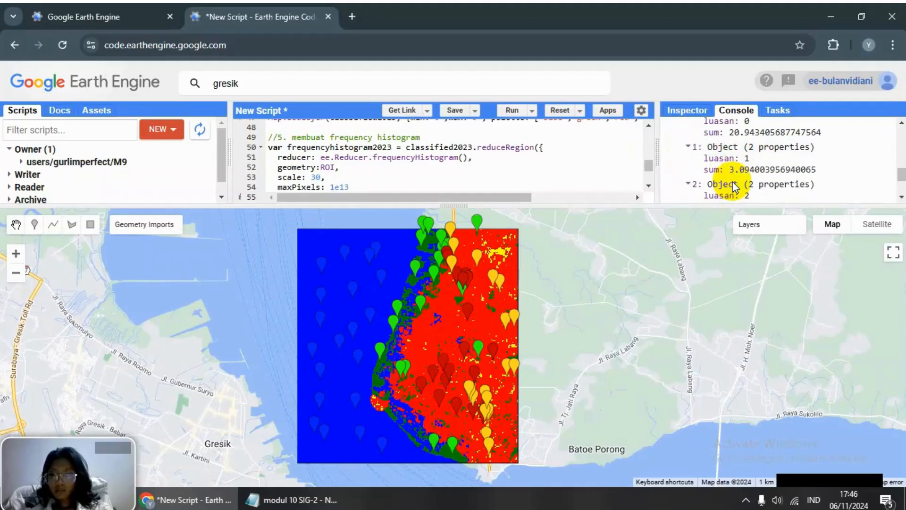
pyautogui.scroll(-3, 734, 188)
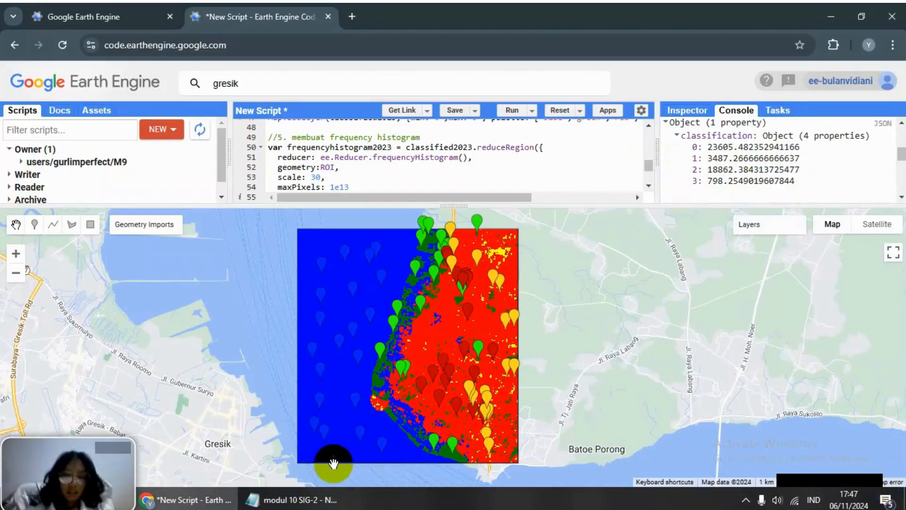
# Step: Copy section 7 from the Notepad notes into line 72 of the script, defining and printing chart_area2023 titled 'Tutupan lahan 2023' at scale 30
pyautogui.click(326, 501)
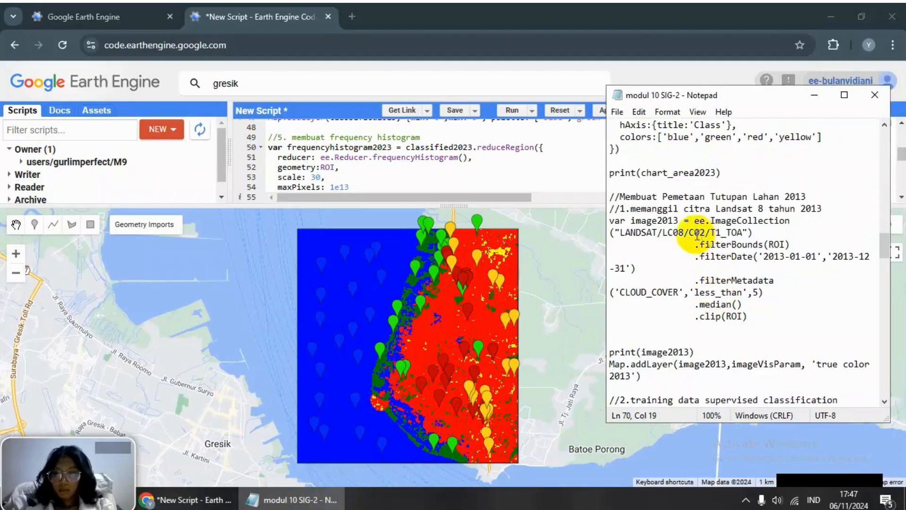
pyautogui.scroll(2, 665, 230)
pyautogui.scroll(5, 666, 230)
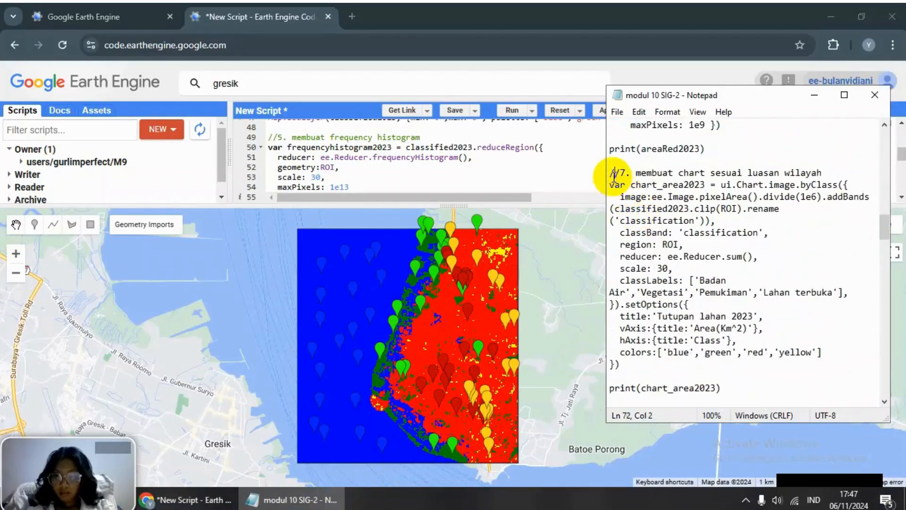
pyautogui.moveTo(610, 172); pyautogui.dragTo(710, 341)
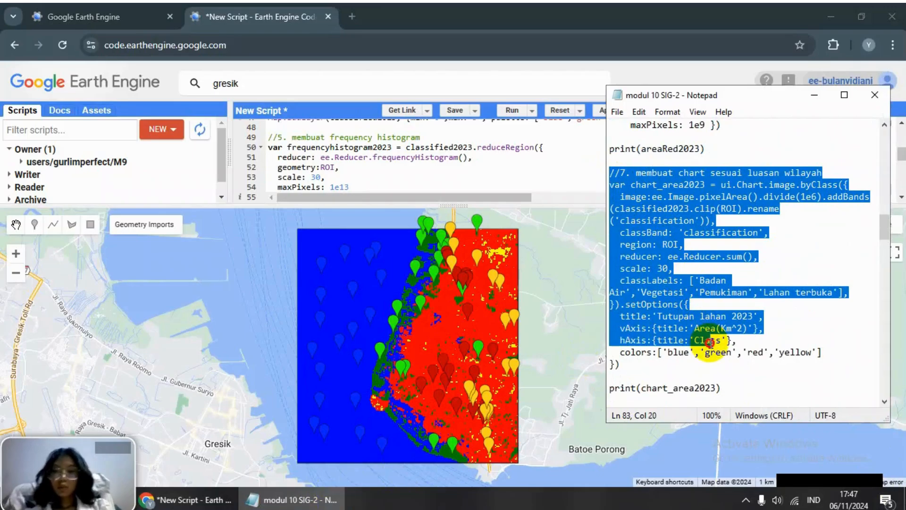
pyautogui.moveTo(710, 340); pyautogui.dragTo(738, 247)
pyautogui.click(354, 186)
pyautogui.scroll(-5, 354, 186)
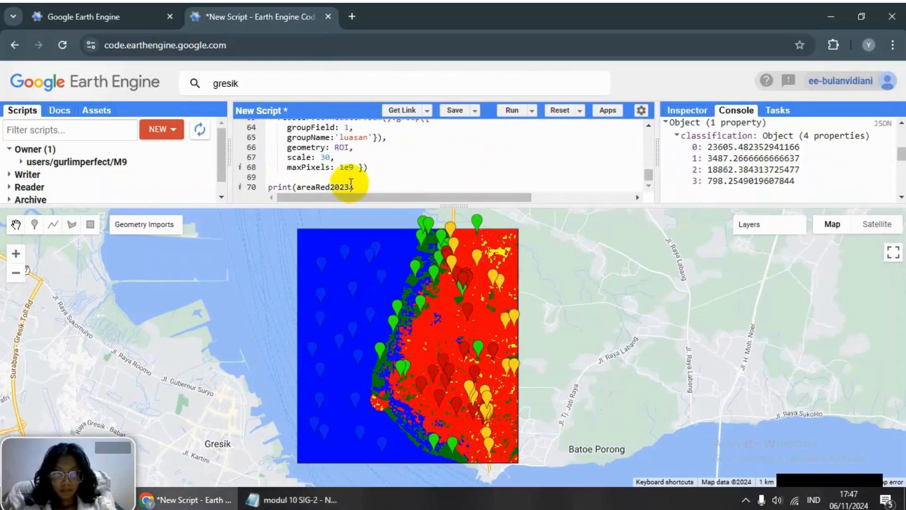
pyautogui.click(359, 187)
pyautogui.press('Return')
pyautogui.press('Return')
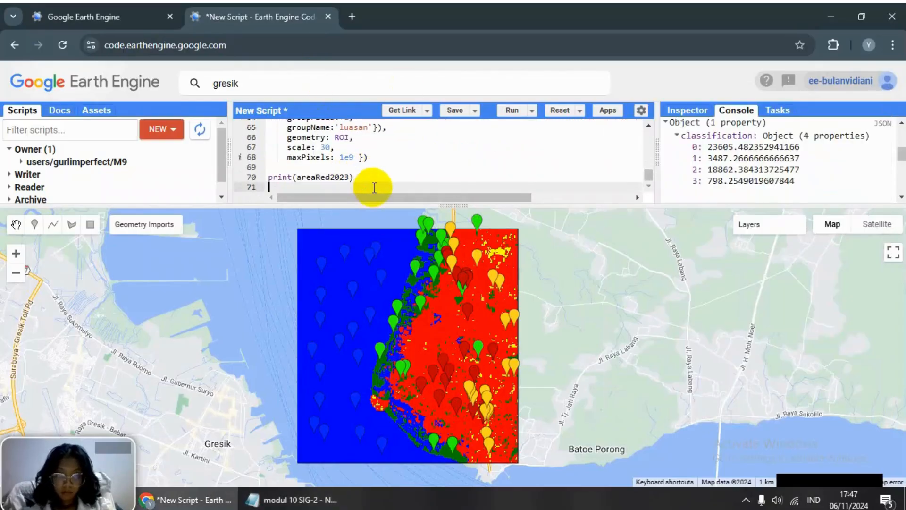
pyautogui.hotkey('ctrl', 'v')
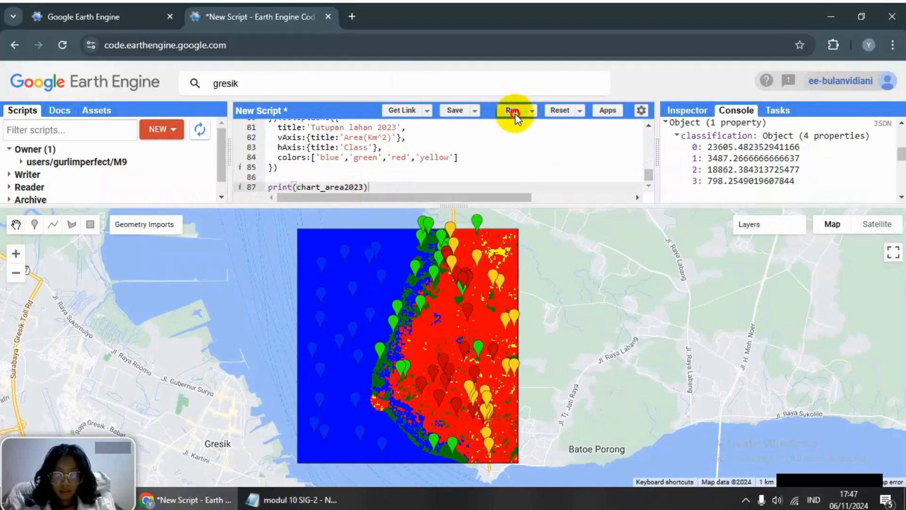
# Step: Run the script, open the 'Tutupan lahan 2023' chart in its own browser tab and inspect each class's area bar
pyautogui.click(512, 110)
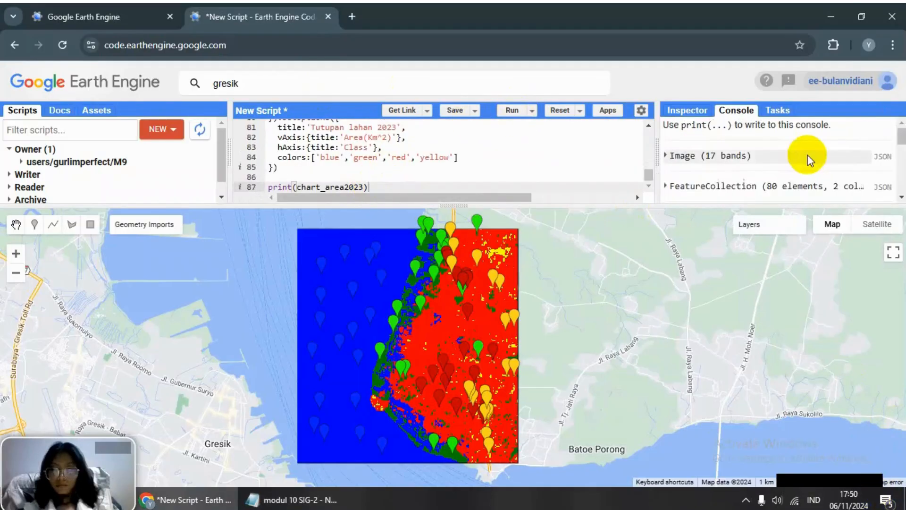
pyautogui.scroll(-3, 809, 158)
pyautogui.scroll(-1, 808, 168)
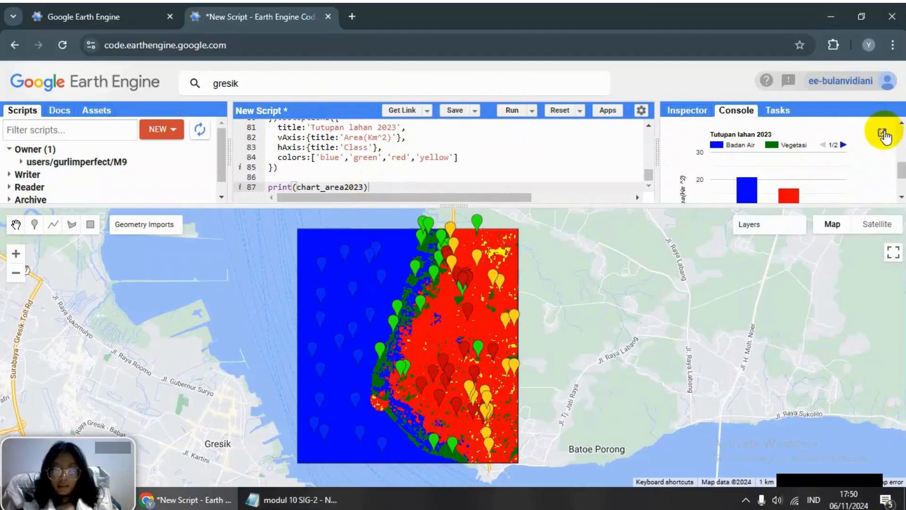
pyautogui.click(882, 133)
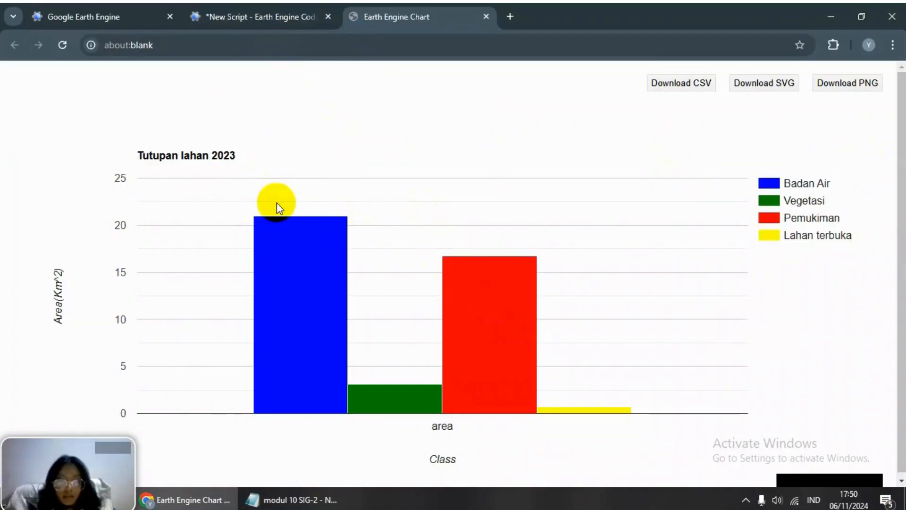
pyautogui.moveTo(309, 279)
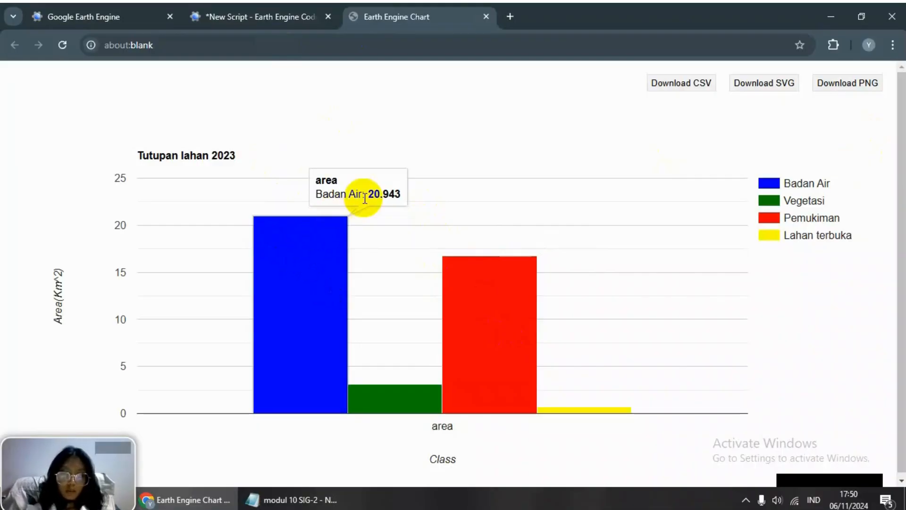
pyautogui.moveTo(398, 397)
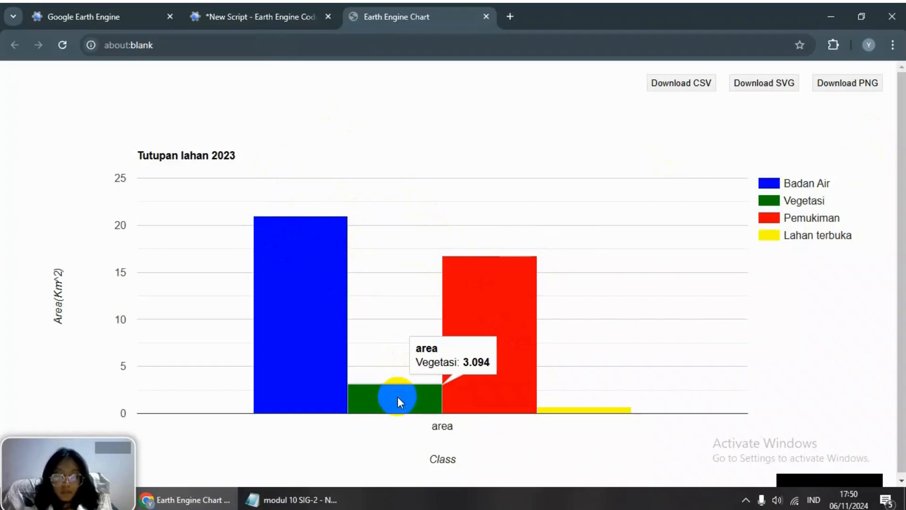
pyautogui.moveTo(471, 327)
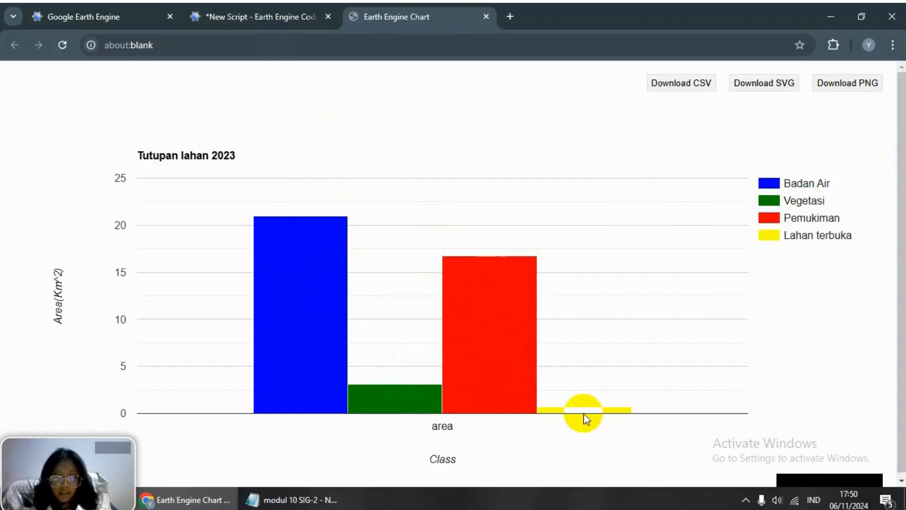
pyautogui.moveTo(585, 416)
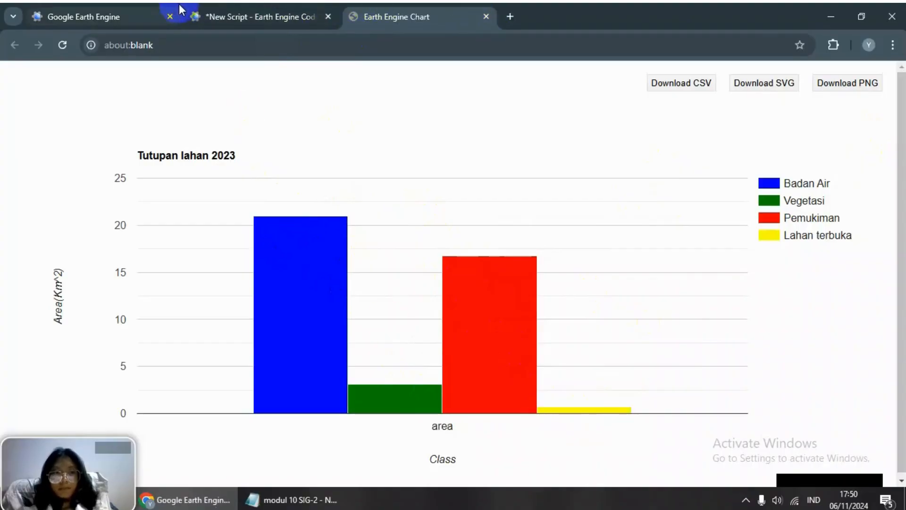
# Step: Return to the script's browser tab and add two empty lines after print(chart_area2023)
pyautogui.click(238, 11)
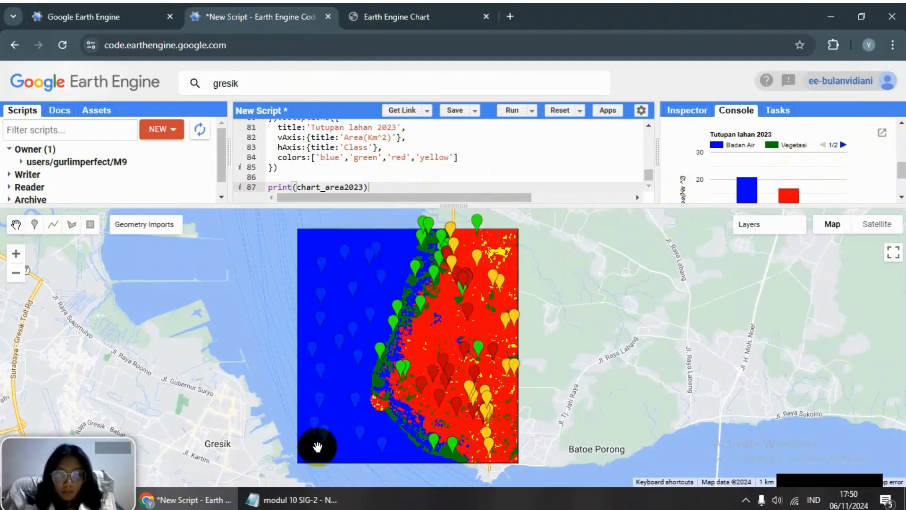
pyautogui.press('Return')
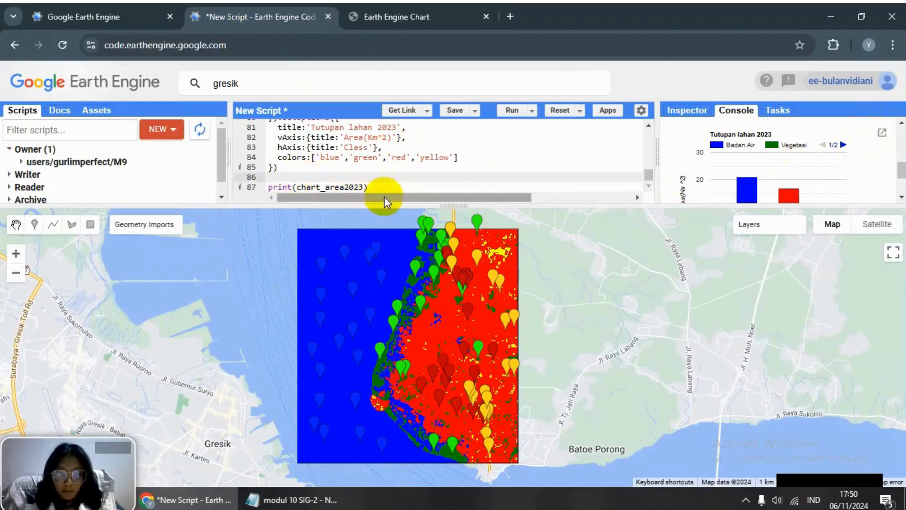
pyautogui.press('Return')
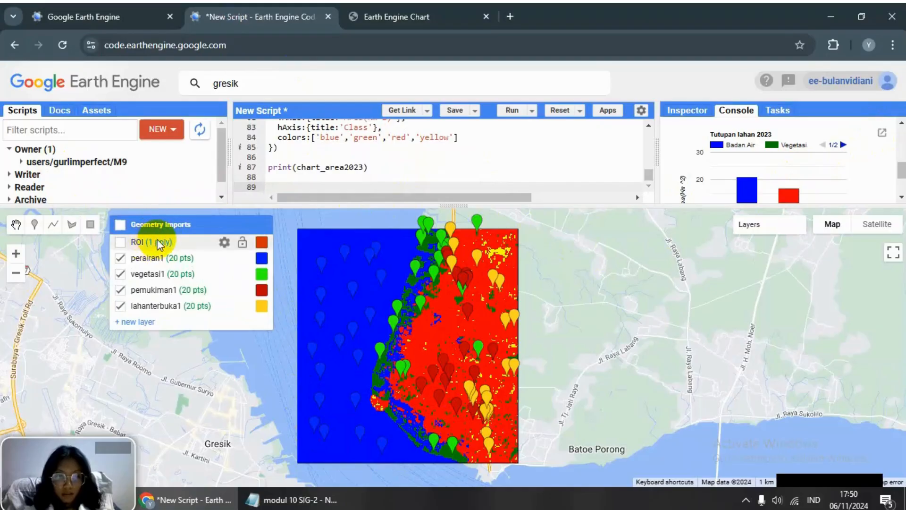
# Step: Hide the perairan1, vegetasi1, pemukiman1 and lahanterbuka1 sample points on the map
pyautogui.moveTo(125, 242)
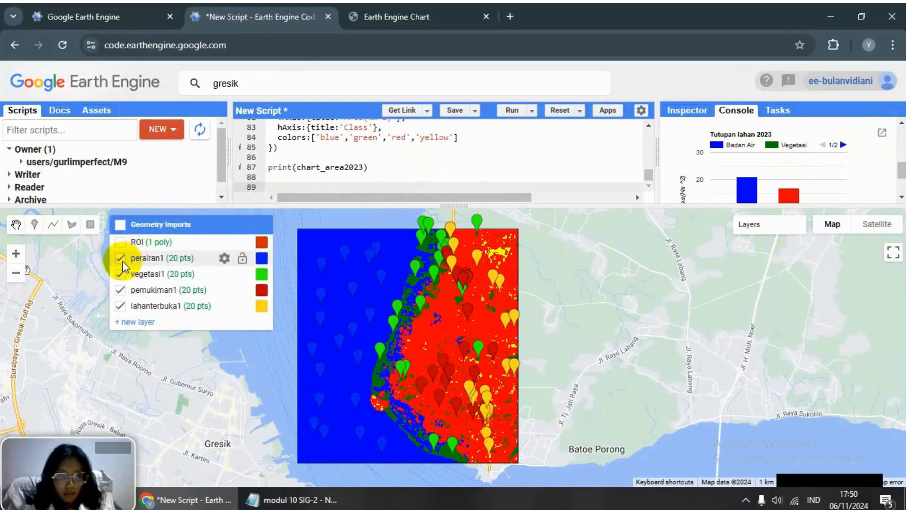
pyautogui.click(119, 290)
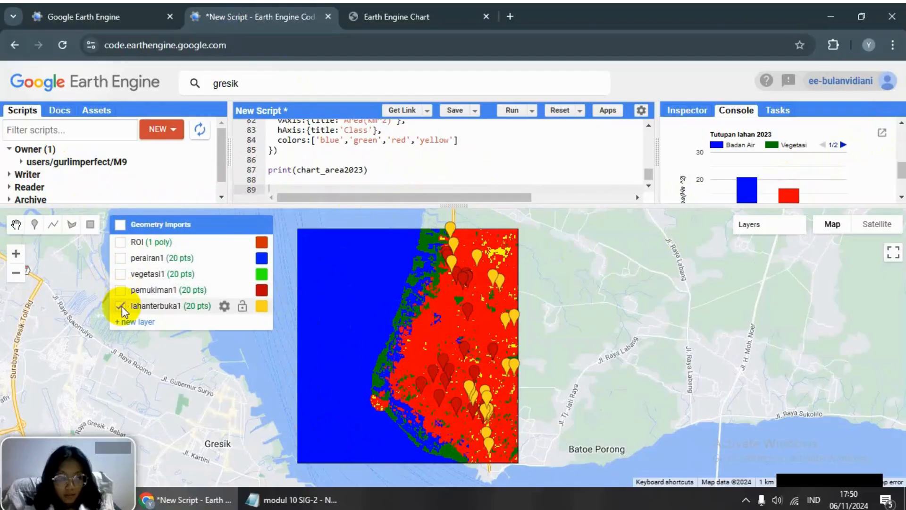
pyautogui.click(122, 306)
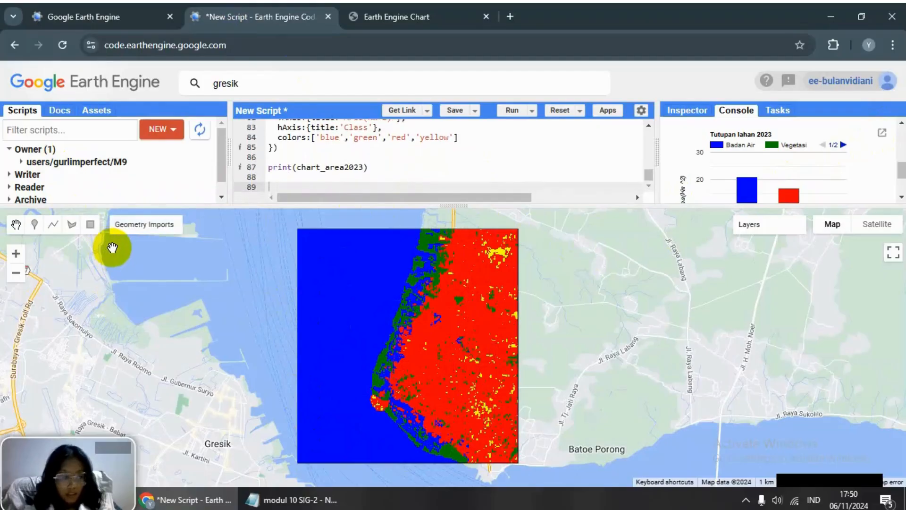
# Step: Hide the 'Tutupan Lahan 2023' and 'true color 2023' map layers, leaving Layer 1 on
pyautogui.moveTo(763, 225)
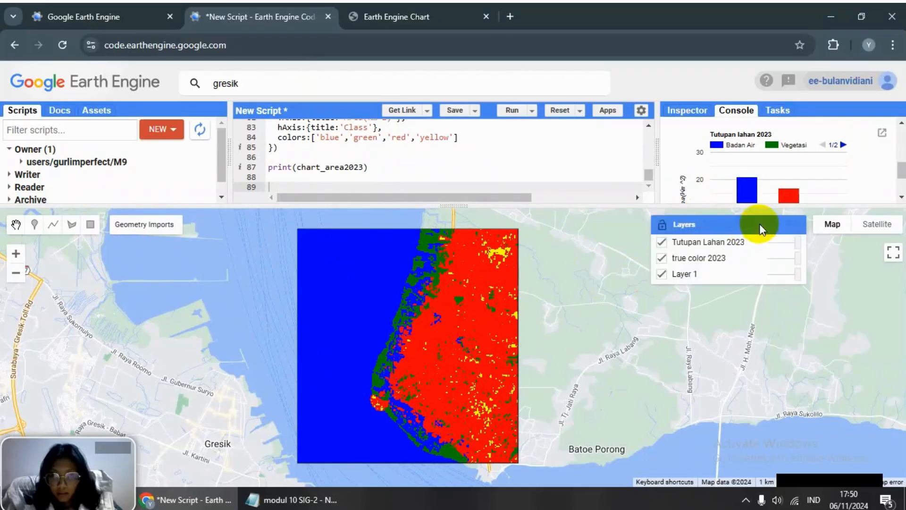
pyautogui.click(662, 243)
pyautogui.click(663, 258)
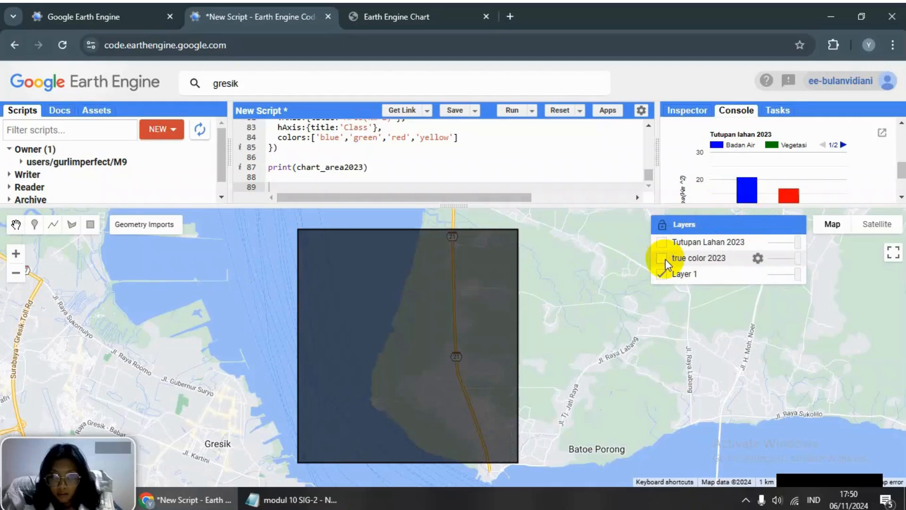
pyautogui.click(662, 258)
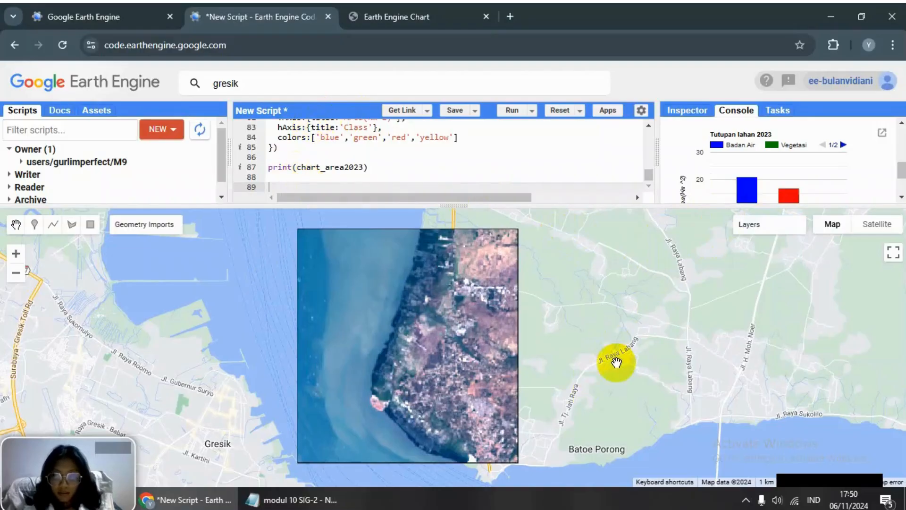
pyautogui.click(881, 489)
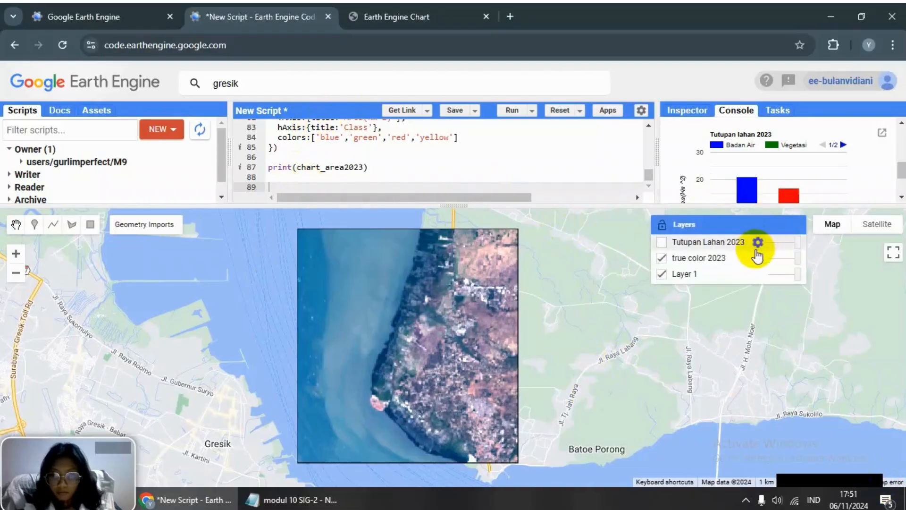
pyautogui.click(662, 258)
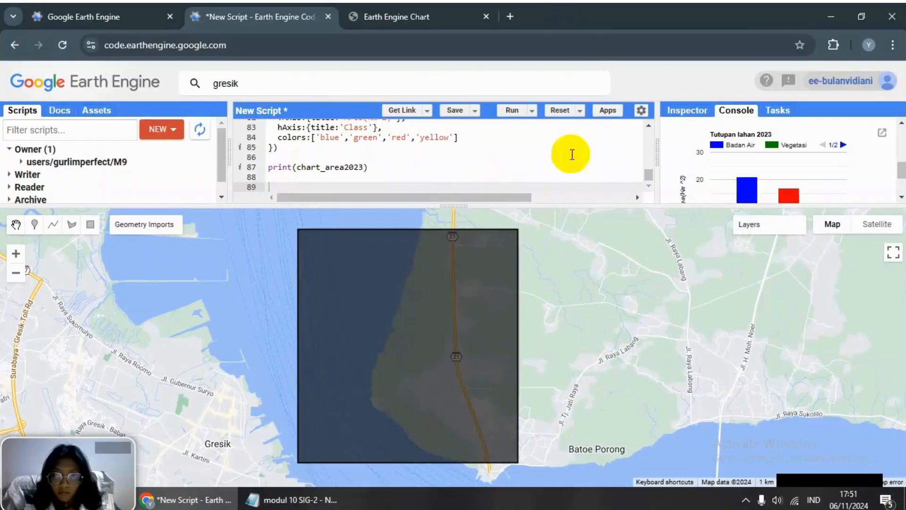
# Step: Copy the 2013 section 1 from the Notepad notes into line 89, loading image2013 from LANDSAT/LC08/C02/T1_TOA and adding the 'true color 2013' layer
pyautogui.click(293, 499)
pyautogui.click(699, 273)
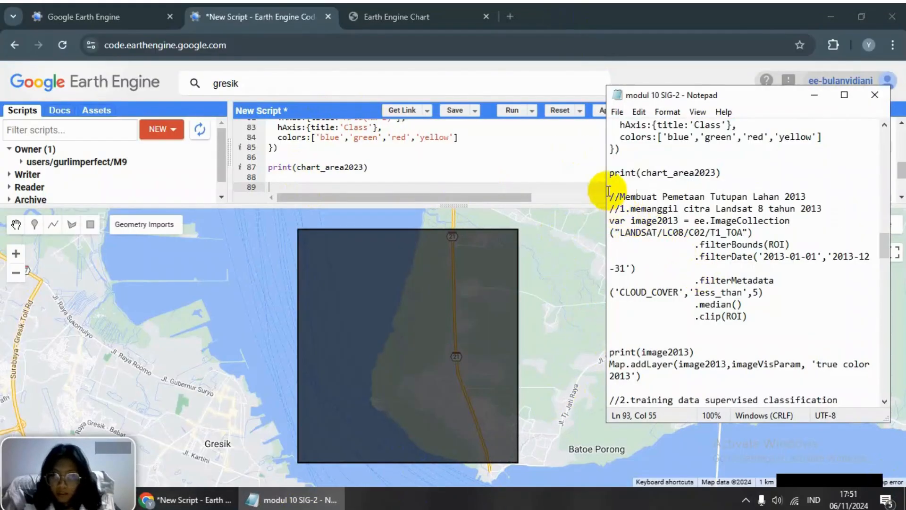
pyautogui.moveTo(610, 197); pyautogui.dragTo(662, 378)
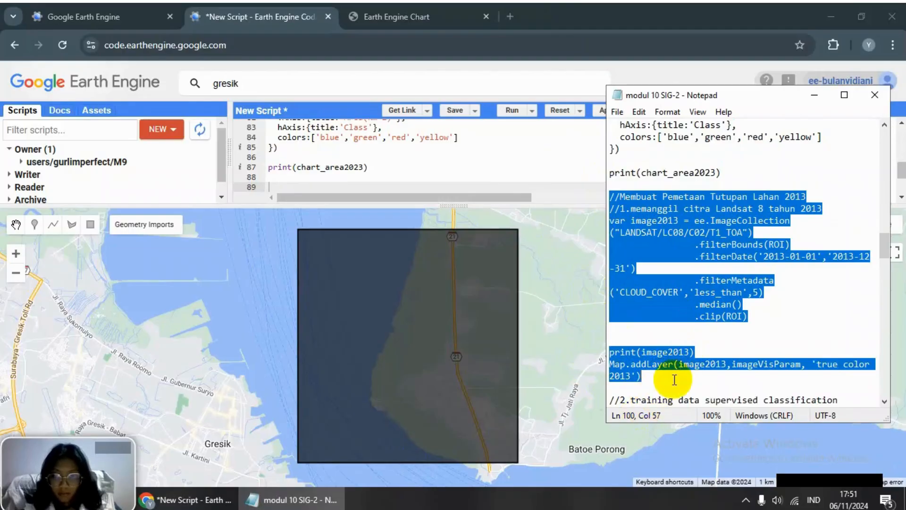
pyautogui.click(321, 185)
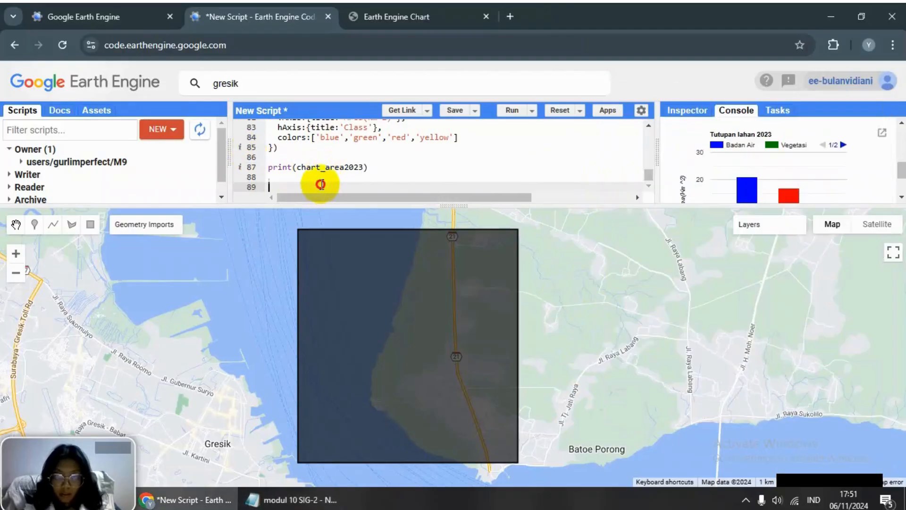
pyautogui.hotkey('ctrl', 'v')
pyautogui.moveTo(382, 187); pyautogui.dragTo(543, 186)
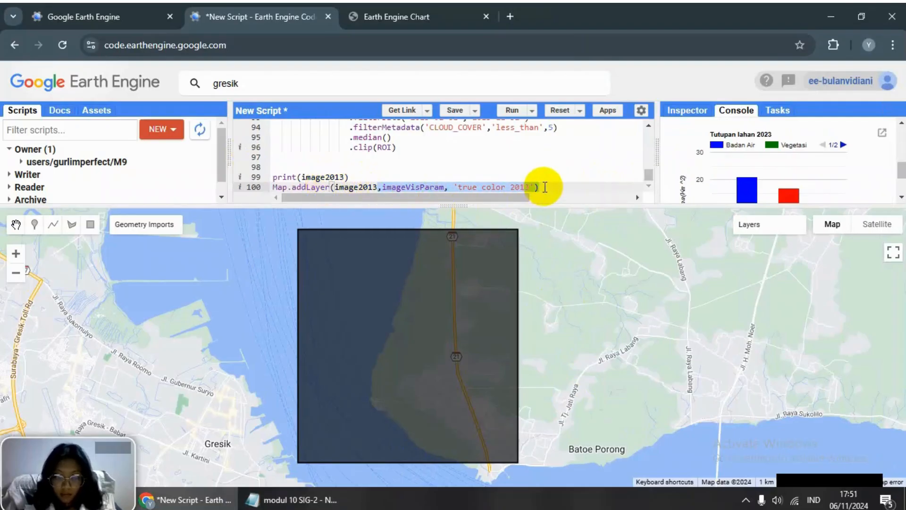
# Step: Reduce the line 100 Map.addLayer call to image2013 only, run the script and leave point drawing mode
pyautogui.press('BackSpace')
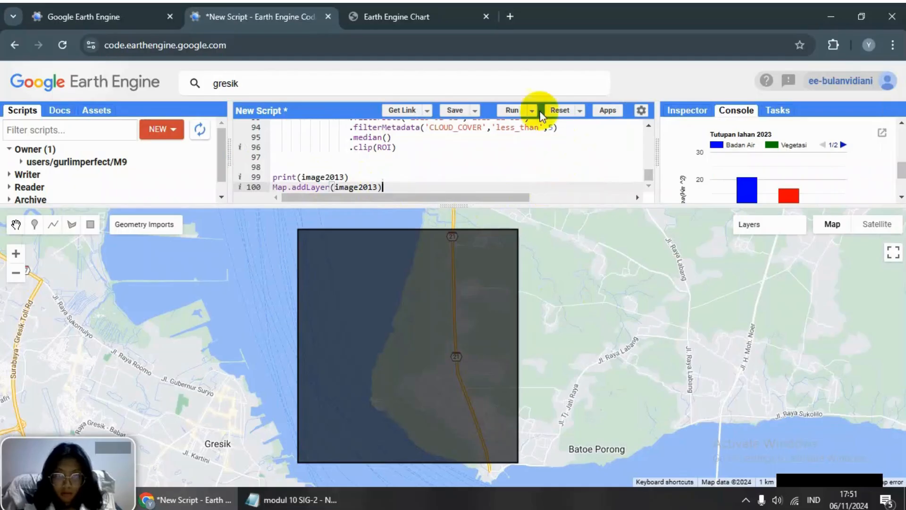
pyautogui.click(509, 110)
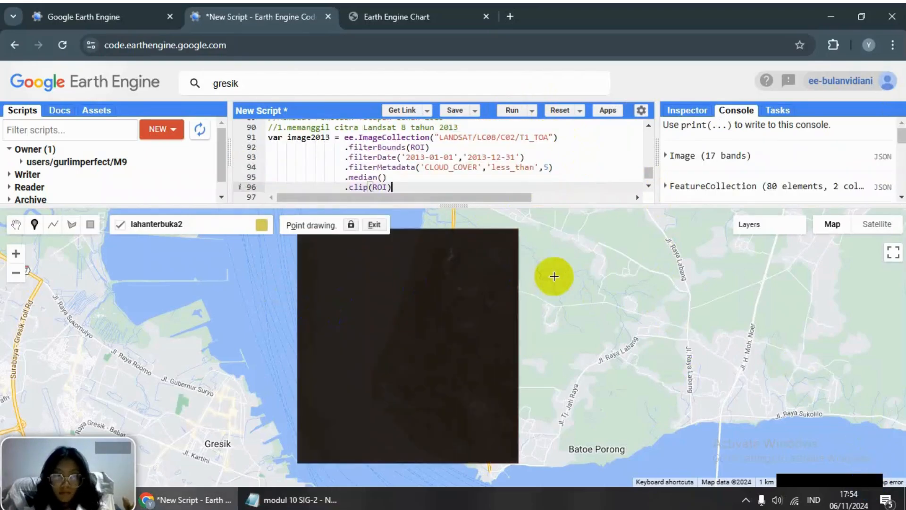
pyautogui.click(16, 224)
# Step: Set the bands of Layer 4 to B4, B3 and B2 in its visualization parameters
pyautogui.moveTo(750, 269)
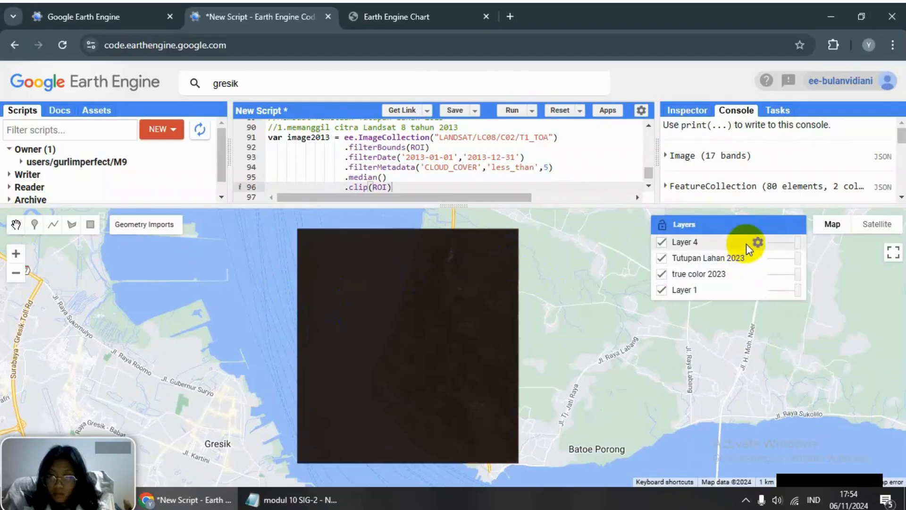
pyautogui.click(757, 243)
pyautogui.click(521, 255)
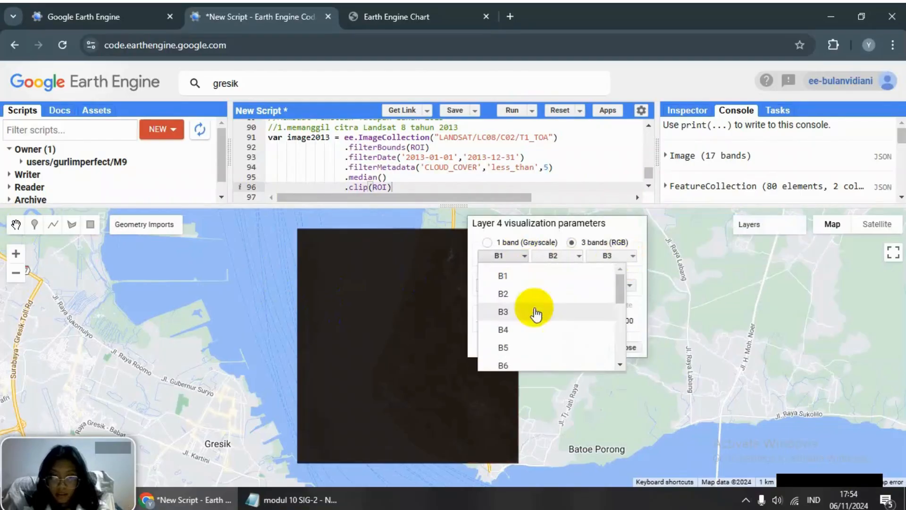
pyautogui.click(533, 330)
pyautogui.click(554, 255)
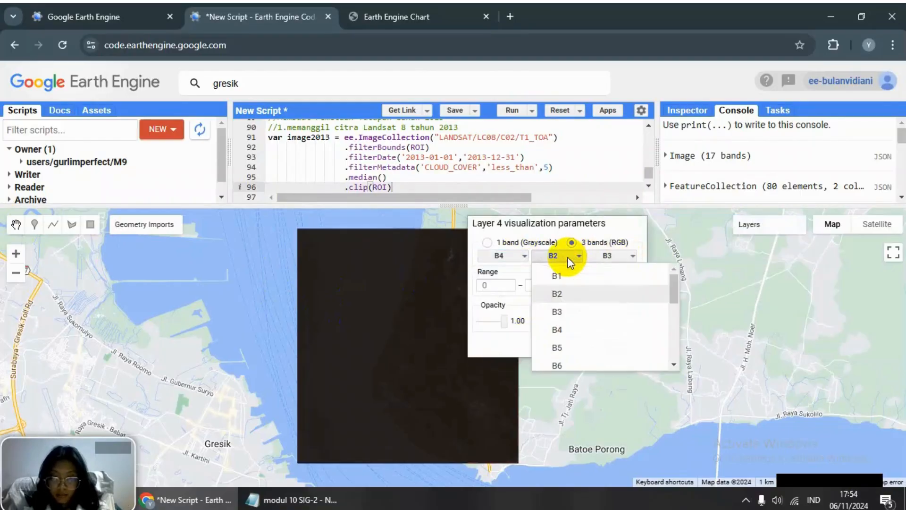
pyautogui.click(567, 311)
pyautogui.click(604, 258)
pyautogui.click(611, 292)
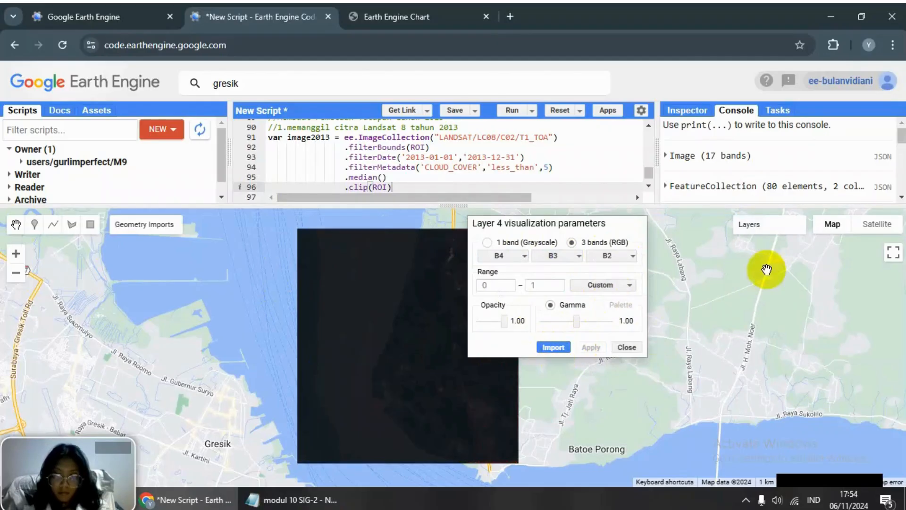
# Step: Apply a 100% stretch to Layer 4, import its visualization parameters into the script and close the settings
pyautogui.moveTo(789, 231)
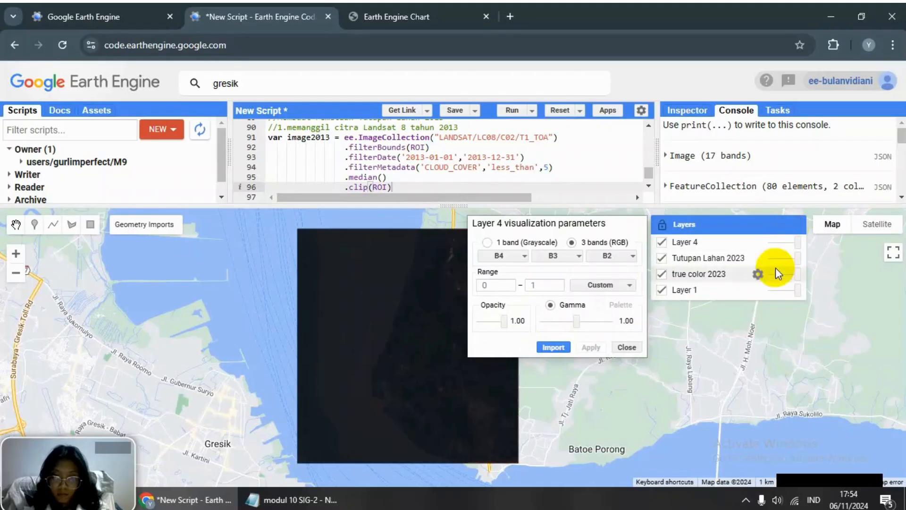
pyautogui.moveTo(760, 261)
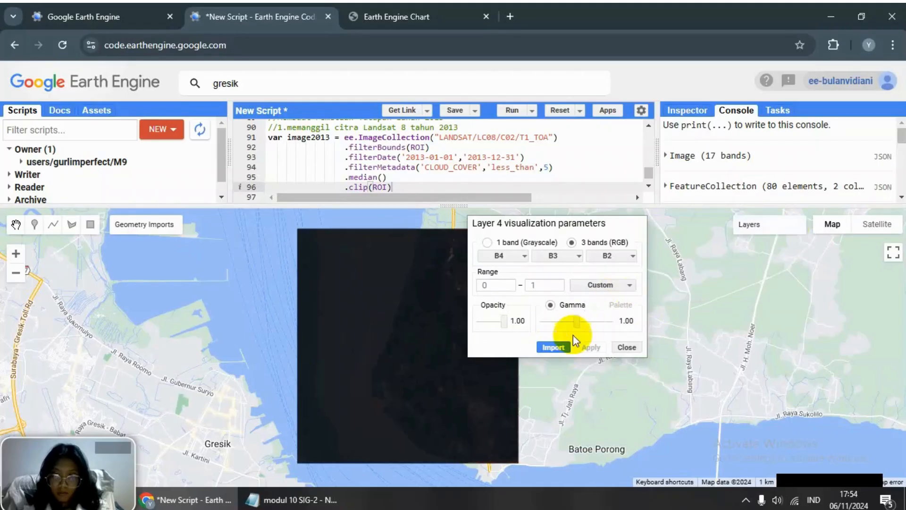
pyautogui.click(607, 286)
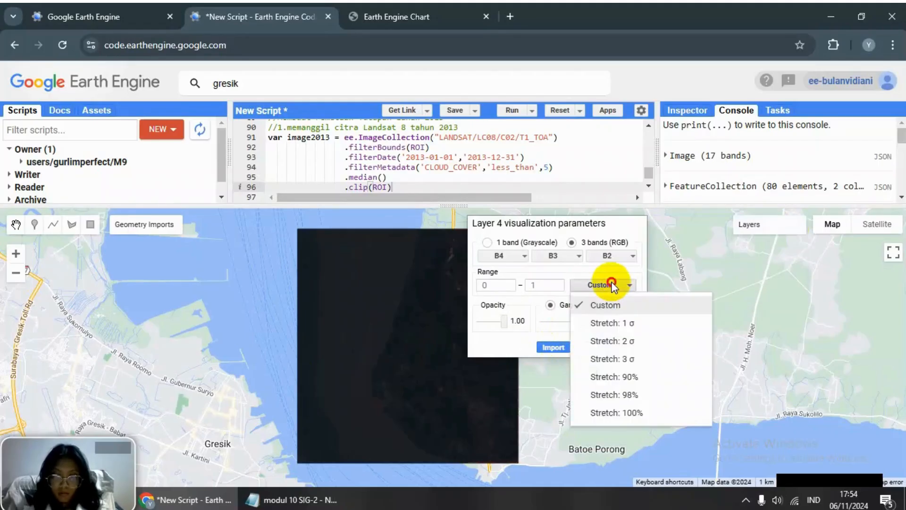
pyautogui.click(602, 390)
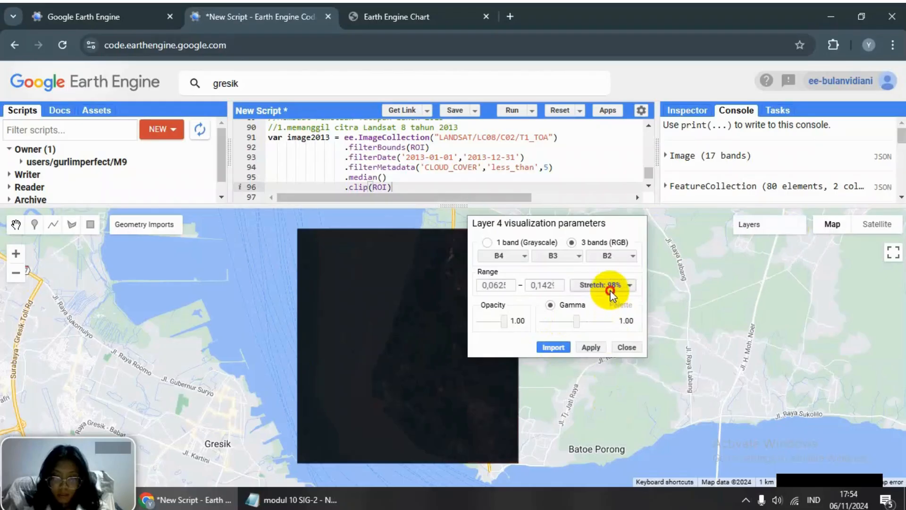
pyautogui.click(607, 286)
pyautogui.click(614, 407)
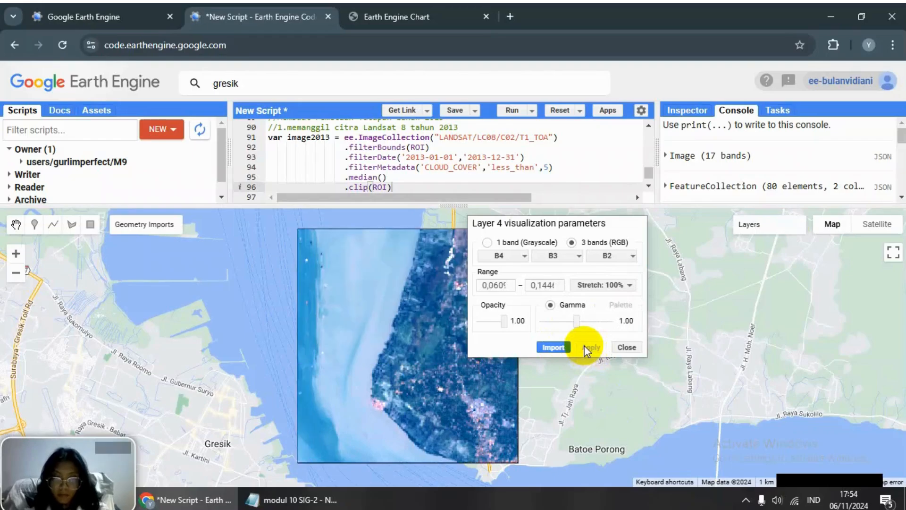
pyautogui.click(559, 346)
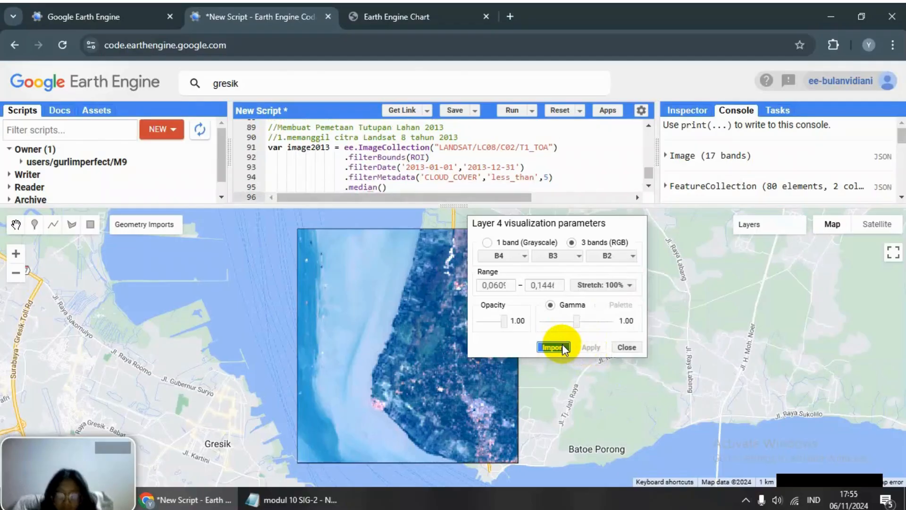
pyautogui.click(626, 177)
pyautogui.click(627, 347)
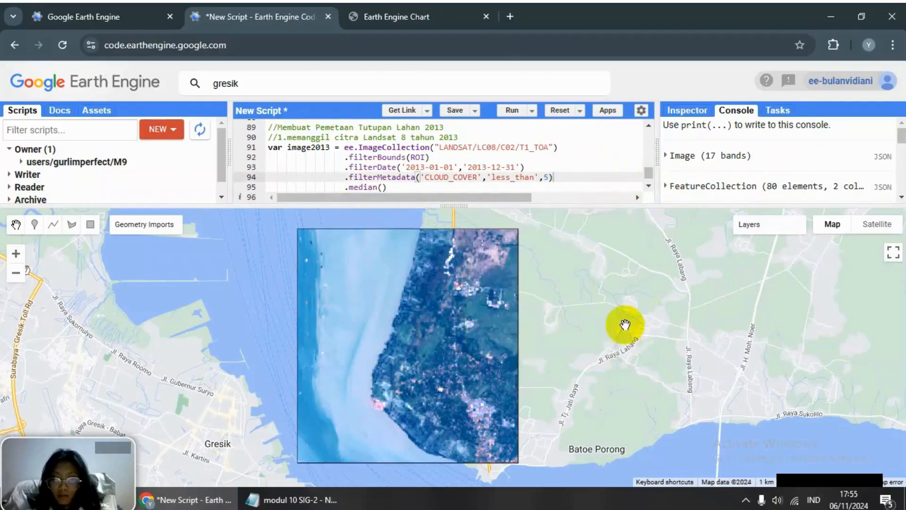
# Step: Put imageVisParam and the name 'true color 2013' back into the image2013 Map.addLayer call and rerun the script
pyautogui.scroll(-3, 556, 151)
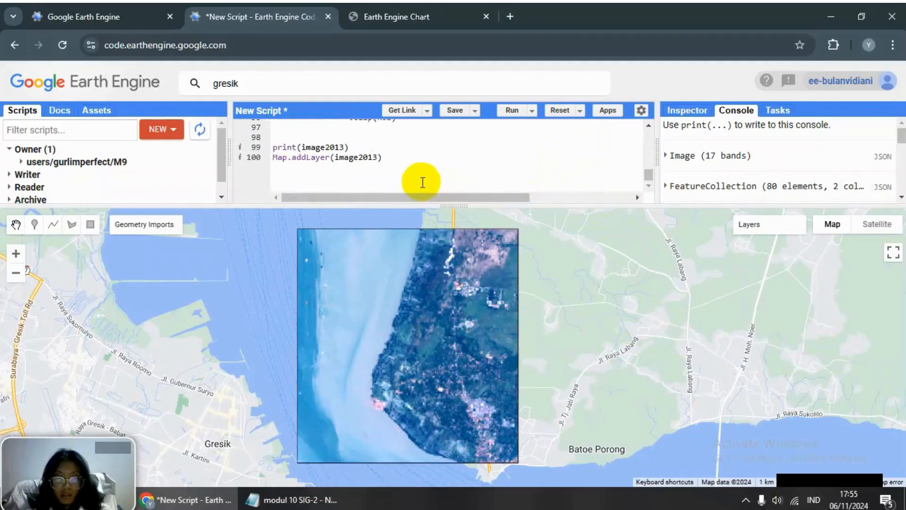
pyautogui.click(406, 173)
pyautogui.click(321, 499)
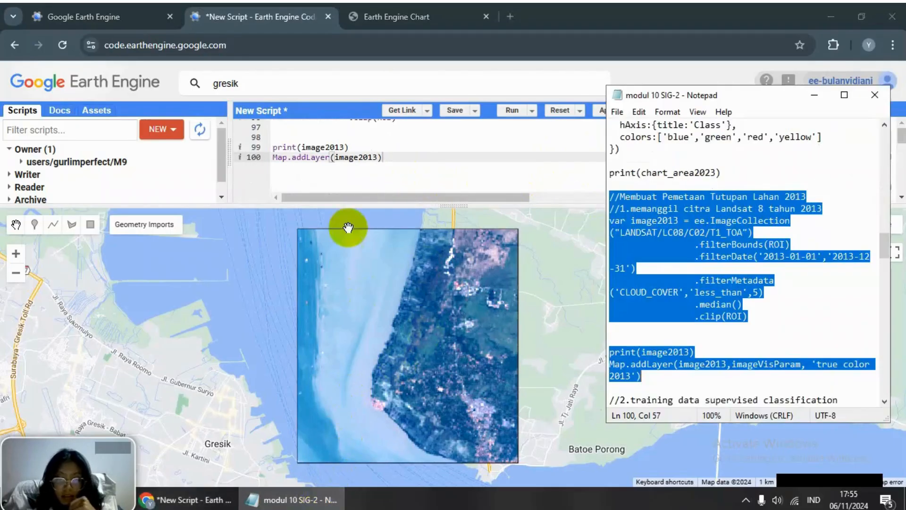
pyautogui.click(405, 156)
pyautogui.click(380, 157)
pyautogui.write(",imageVisParam, 'true color 2013'")
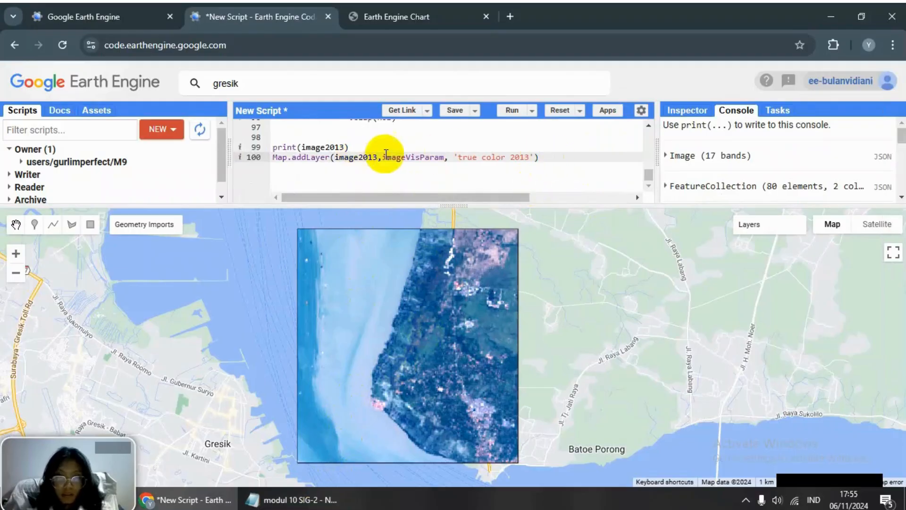
pyautogui.click(517, 110)
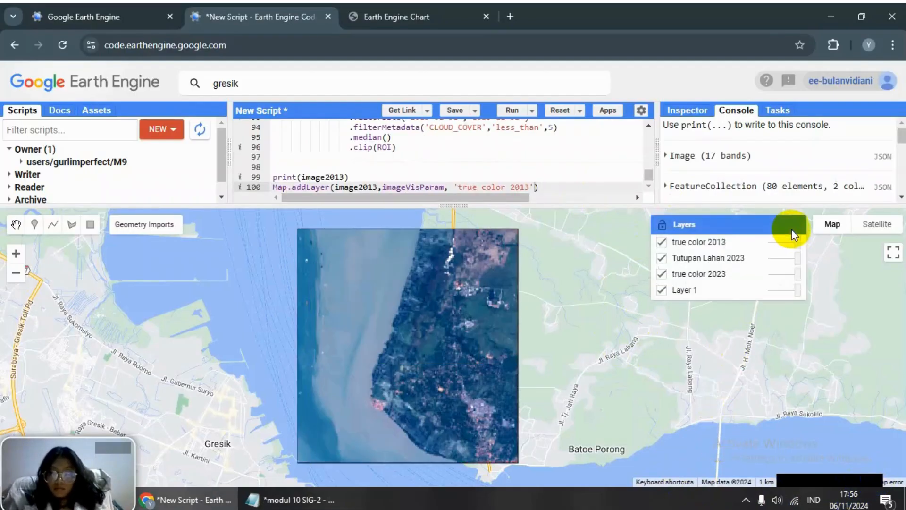
pyautogui.moveTo(688, 251)
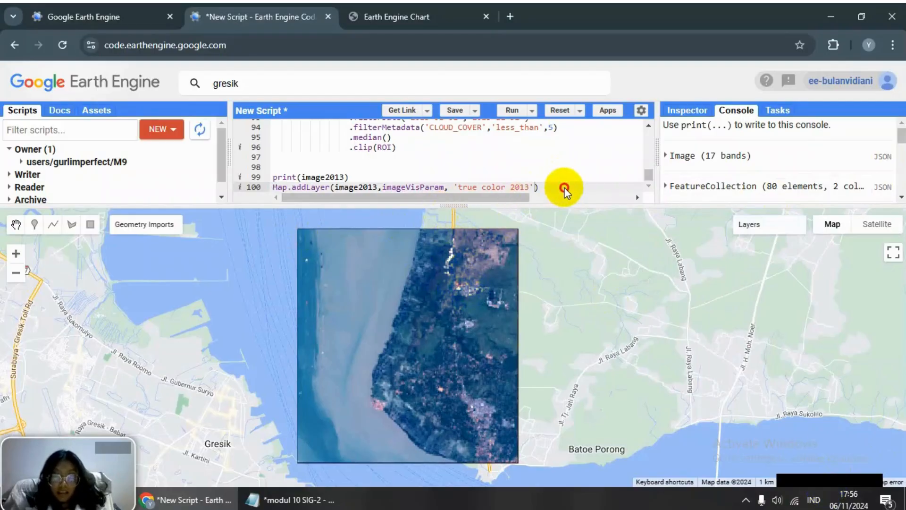
# Step: Add two empty lines after the 'true color 2013' Map.addLayer call on line 100
pyautogui.hscroll(3, 560, 186)
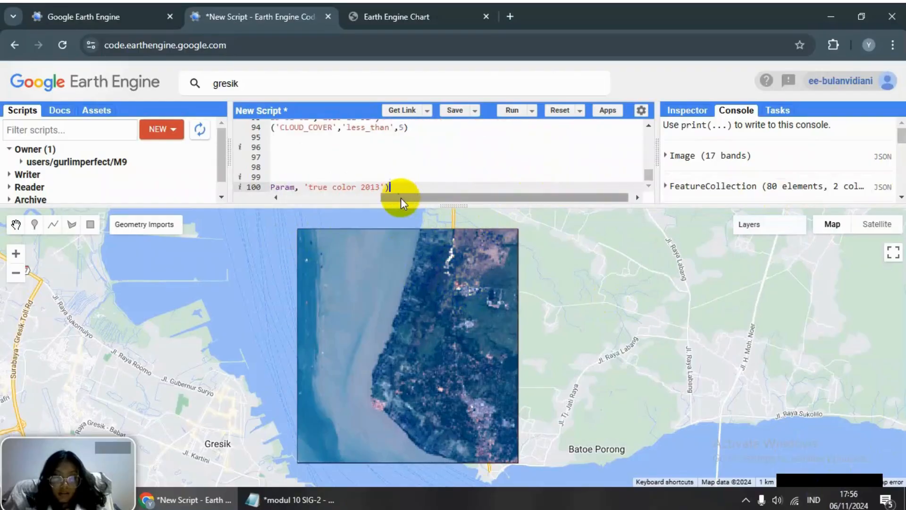
pyautogui.moveTo(400, 198); pyautogui.dragTo(298, 198)
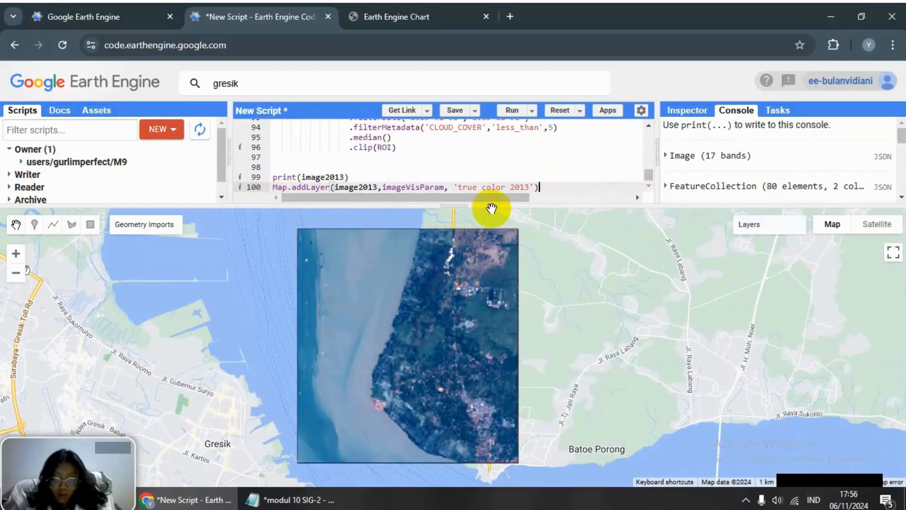
pyautogui.press('Return')
pyautogui.press('Return')
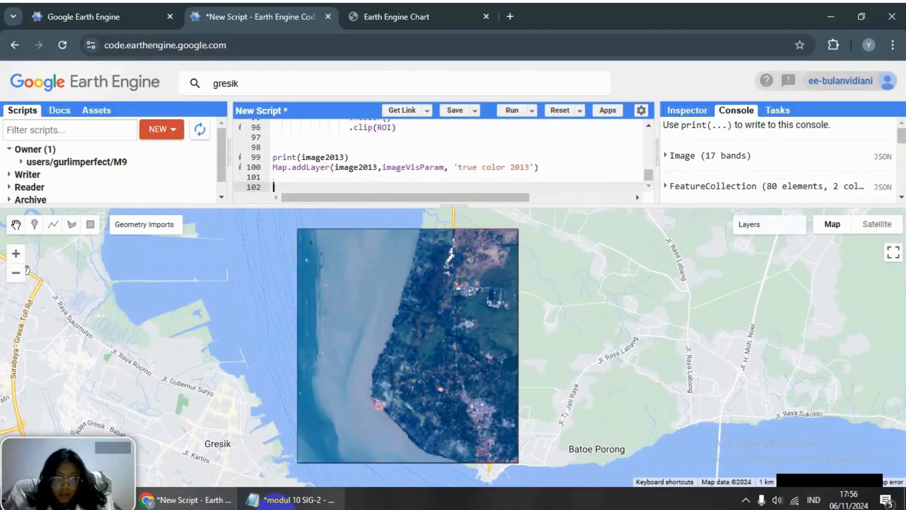
# Step: Check the 2013 training section in the Notepad notes and copy the comment '//training titik sampel' from line 16 to line 102
pyautogui.click(289, 500)
pyautogui.scroll(15, 630, 213)
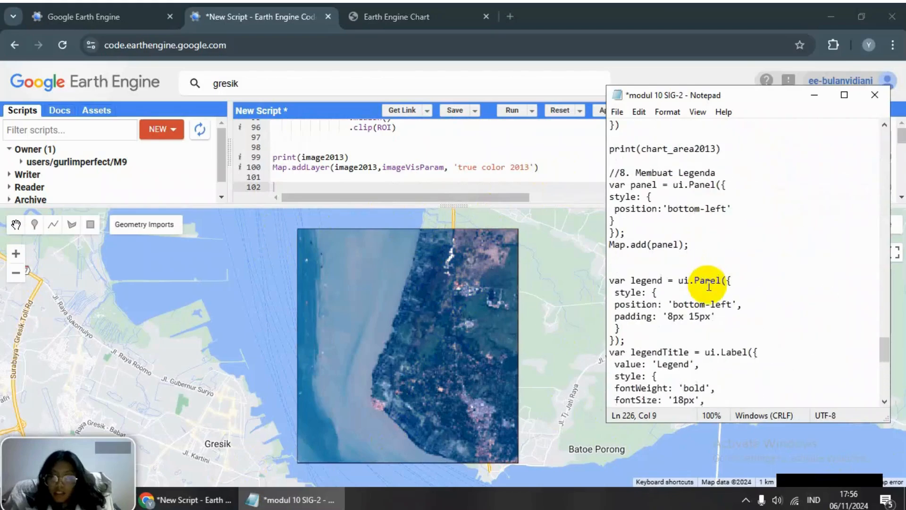
pyautogui.scroll(8, 713, 283)
pyautogui.scroll(9, 703, 314)
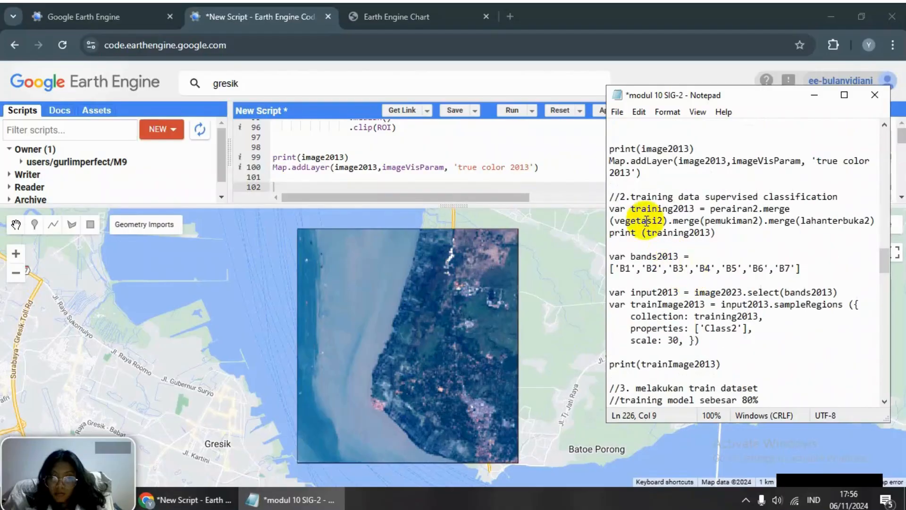
pyautogui.click(363, 179)
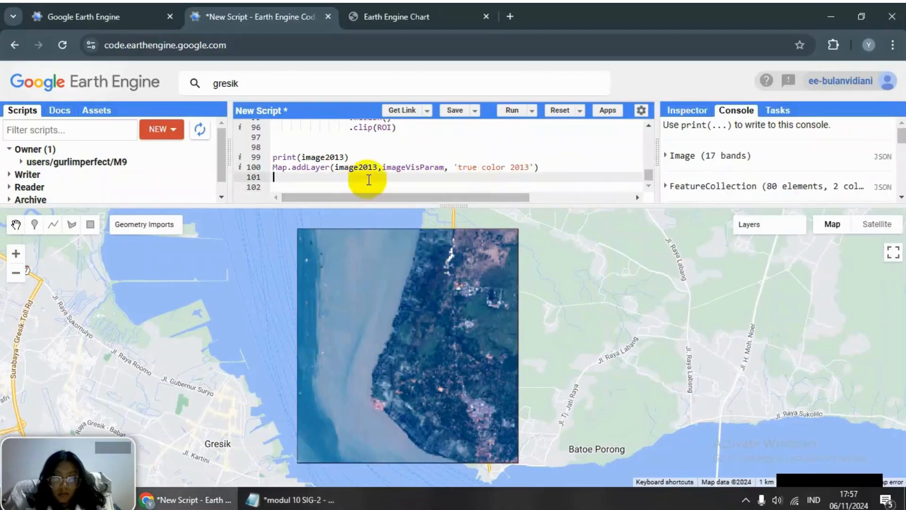
pyautogui.scroll(5, 380, 184)
pyautogui.scroll(15, 382, 182)
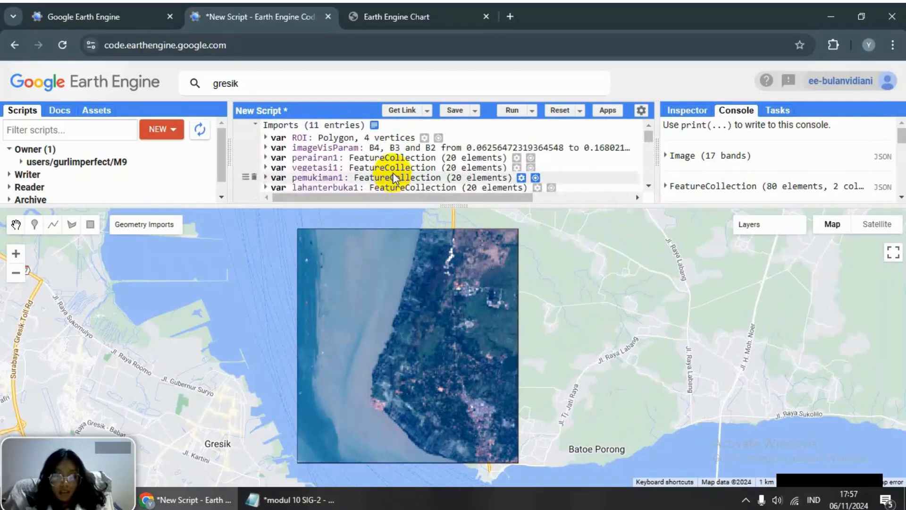
pyautogui.scroll(-8, 392, 172)
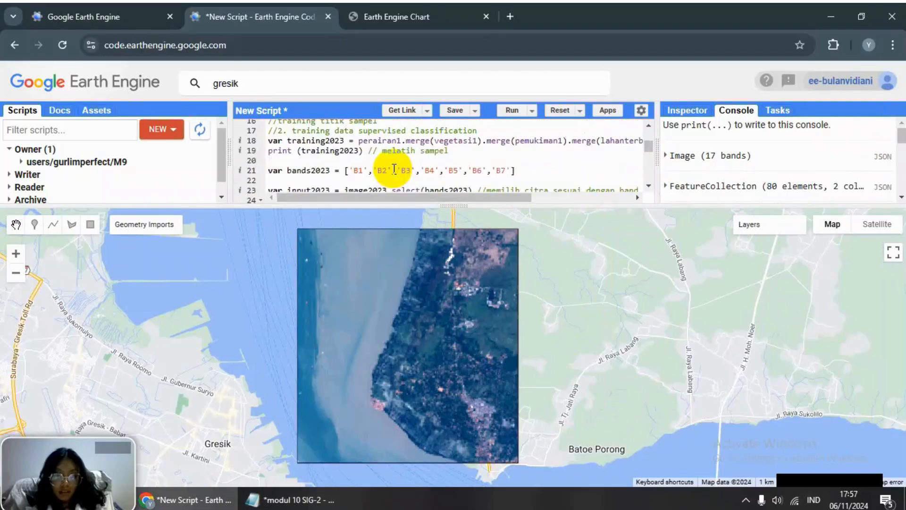
pyautogui.moveTo(376, 161); pyautogui.dragTo(282, 161)
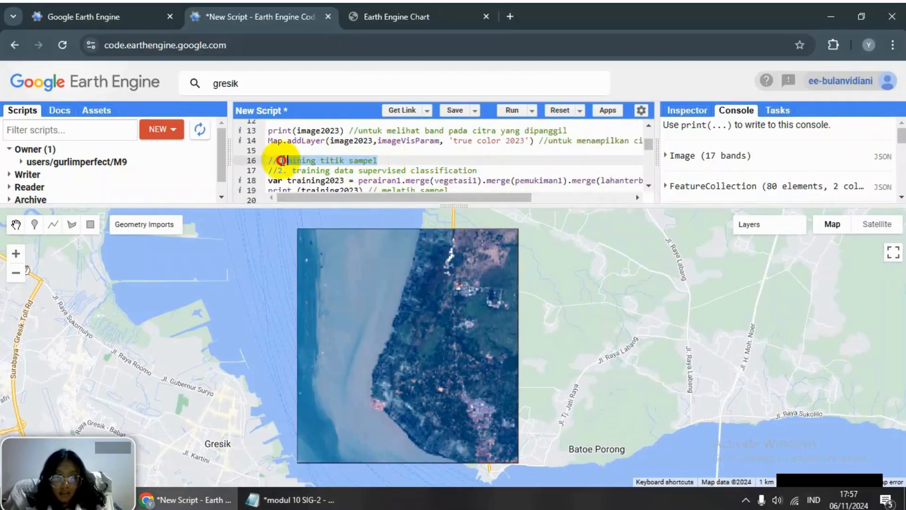
pyautogui.scroll(-20, 324, 151)
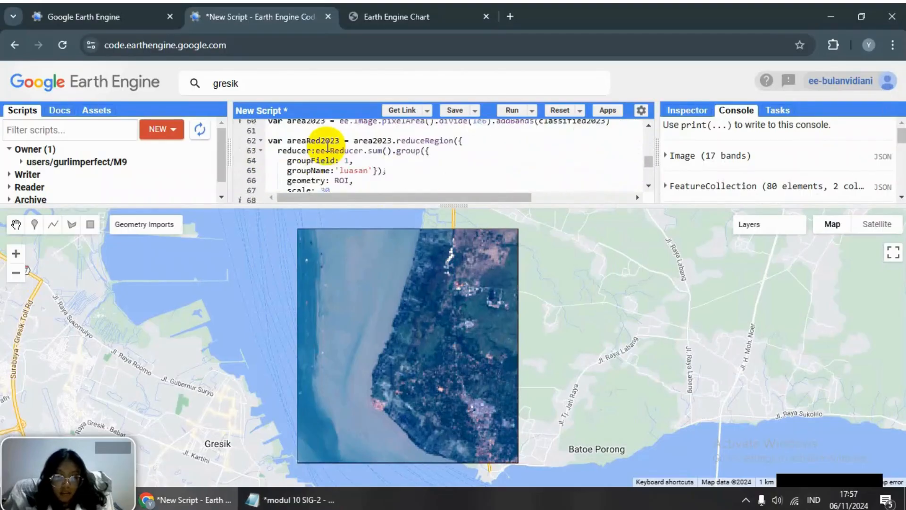
pyautogui.scroll(2, 325, 163)
pyautogui.click(324, 182)
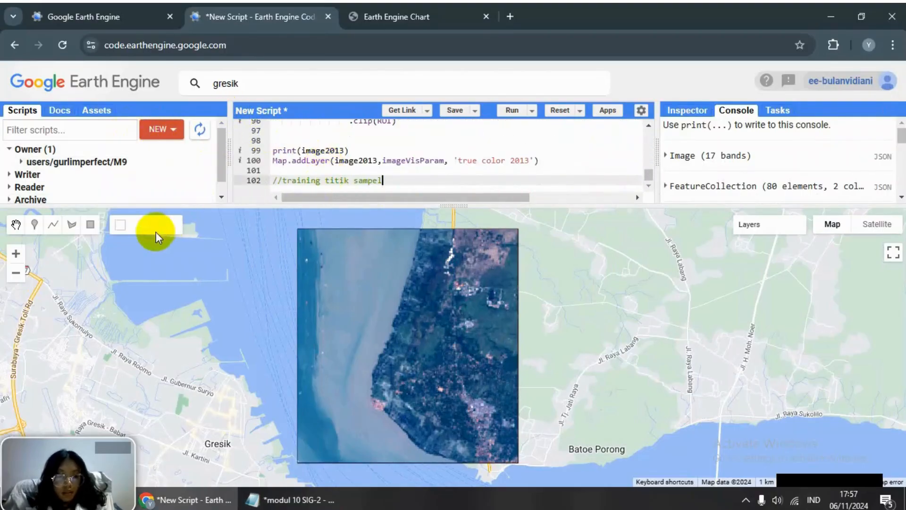
# Step: Review the lahanterbuka2 geometry import's type, property and colour settings without changing them
pyautogui.moveTo(151, 225)
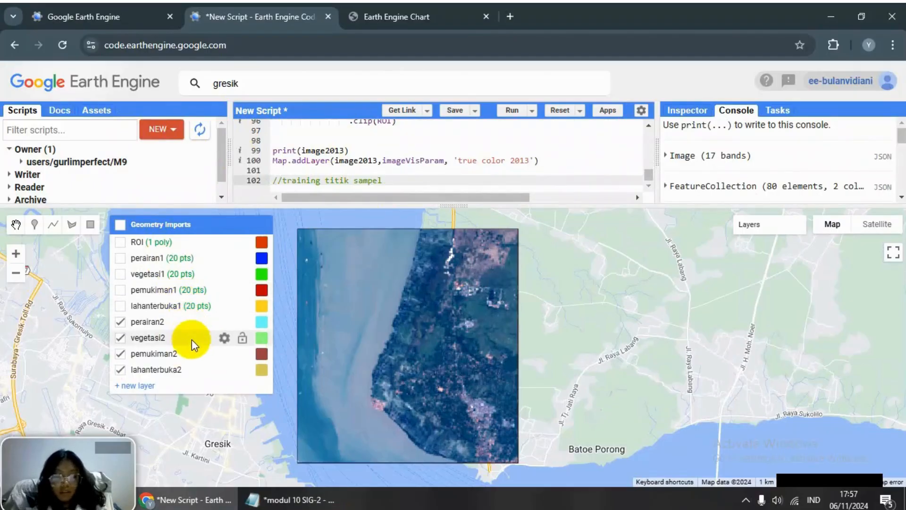
pyautogui.click(224, 370)
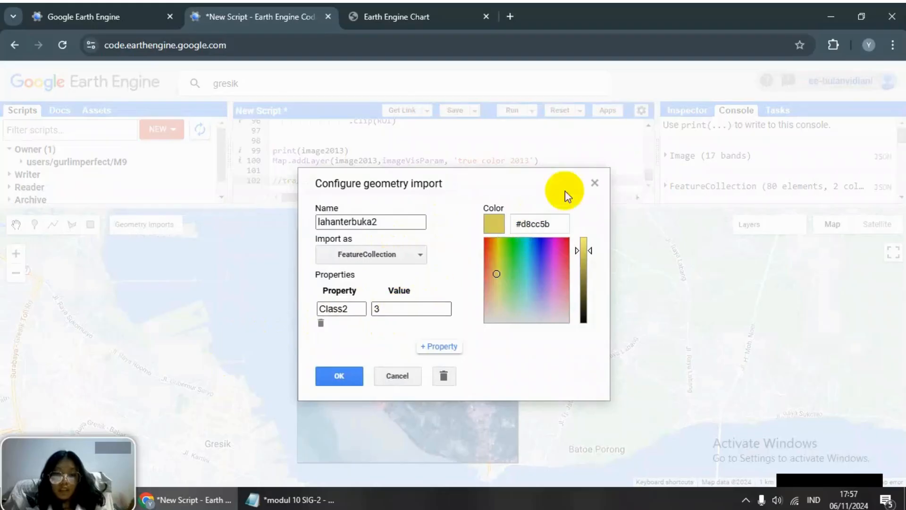
pyautogui.click(595, 183)
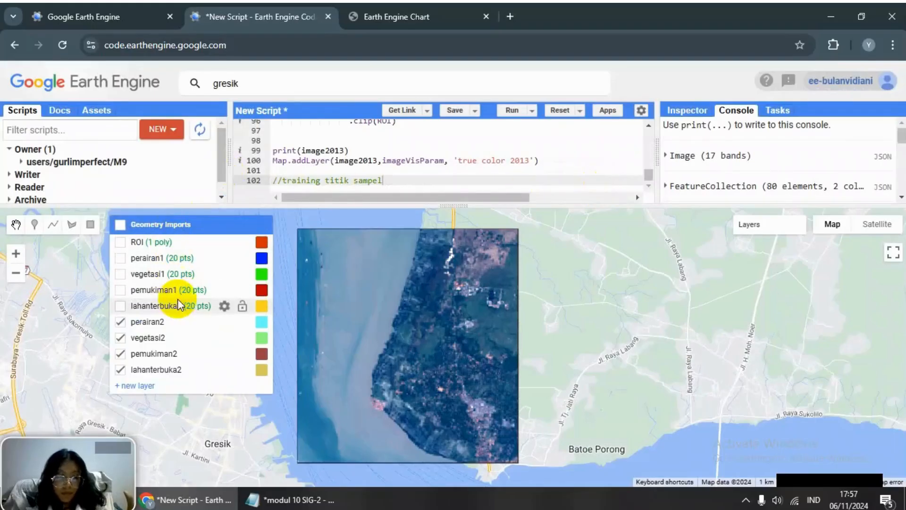
# Step: Place 20 perairan2 sample points over the water area of the 2013 image
pyautogui.click(147, 322)
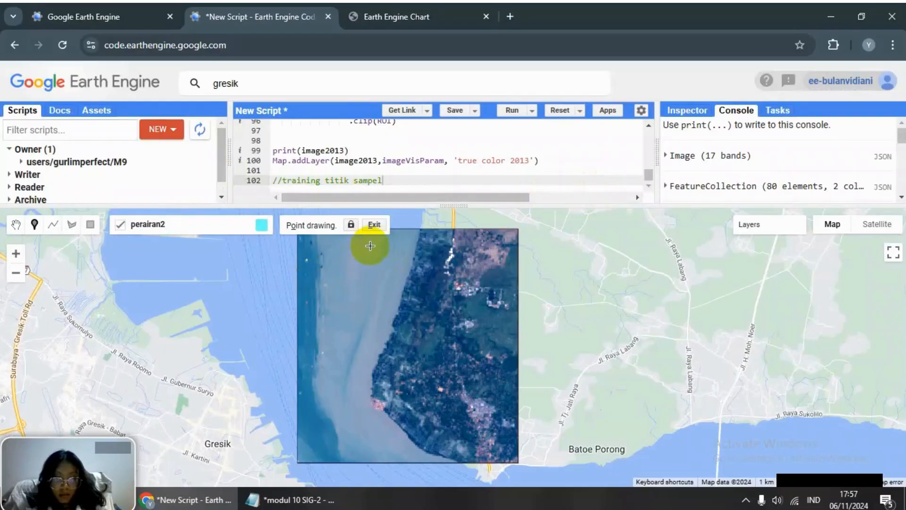
pyautogui.click(329, 267)
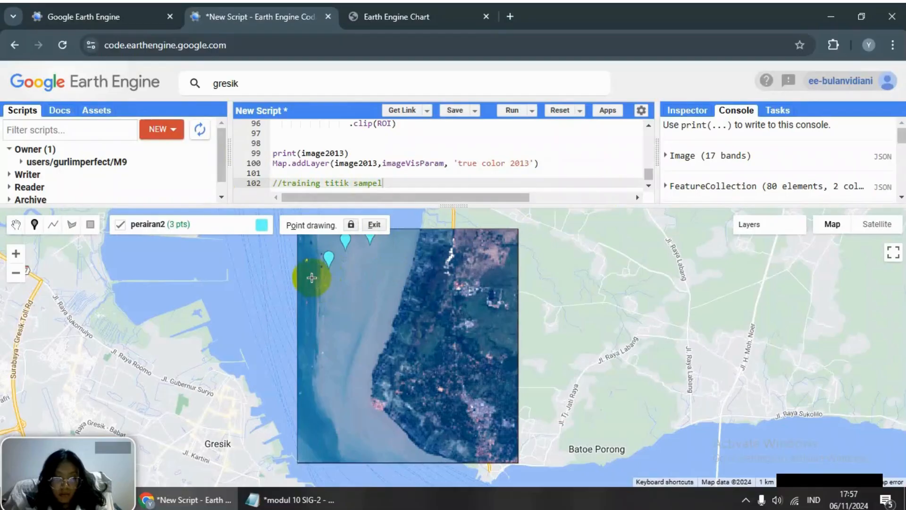
pyautogui.click(315, 315)
pyautogui.click(305, 355)
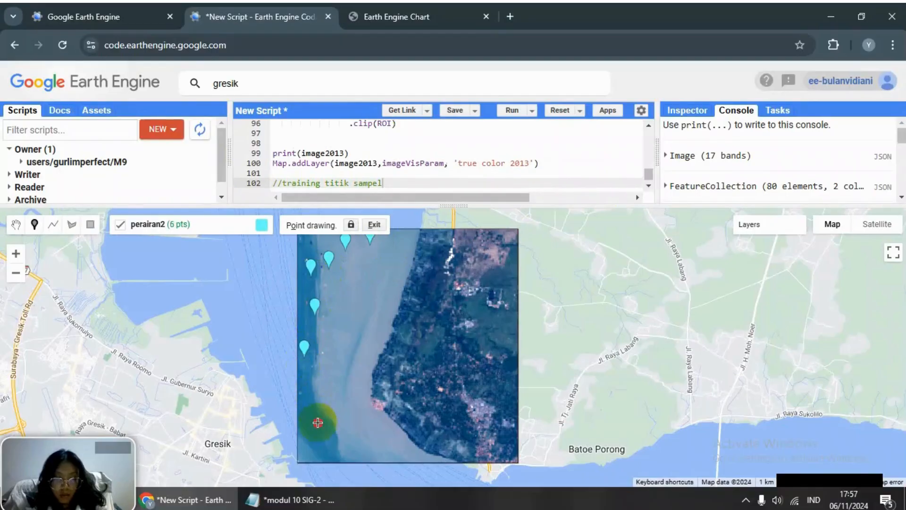
pyautogui.click(373, 457)
pyautogui.click(350, 434)
pyautogui.click(348, 391)
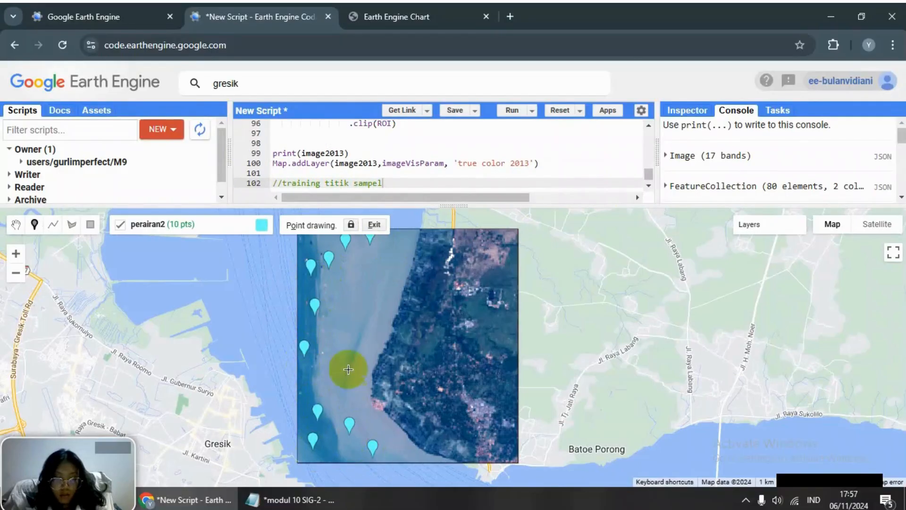
pyautogui.click(361, 349)
pyautogui.click(390, 265)
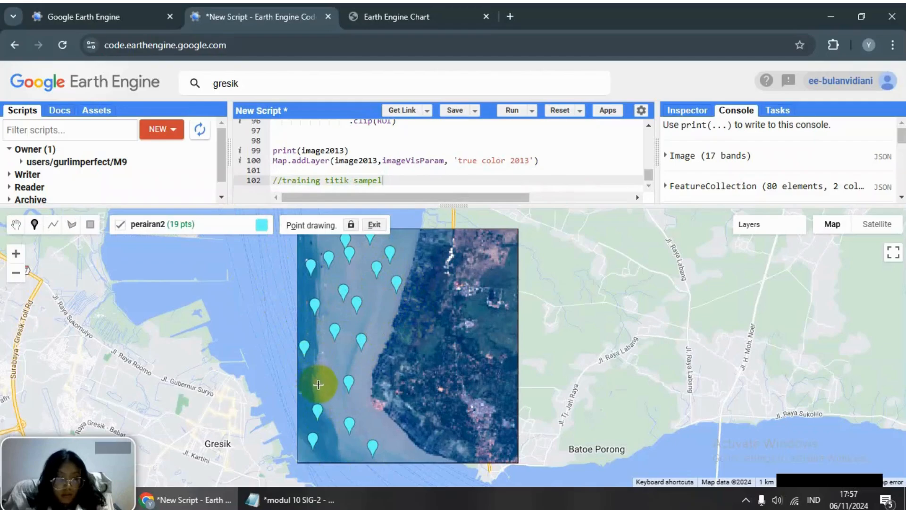
pyautogui.click(318, 380)
# Step: Make vegetasi2 the active layer for point drawing and open the 'true color 2013' layer's visualization parameters
pyautogui.moveTo(229, 226)
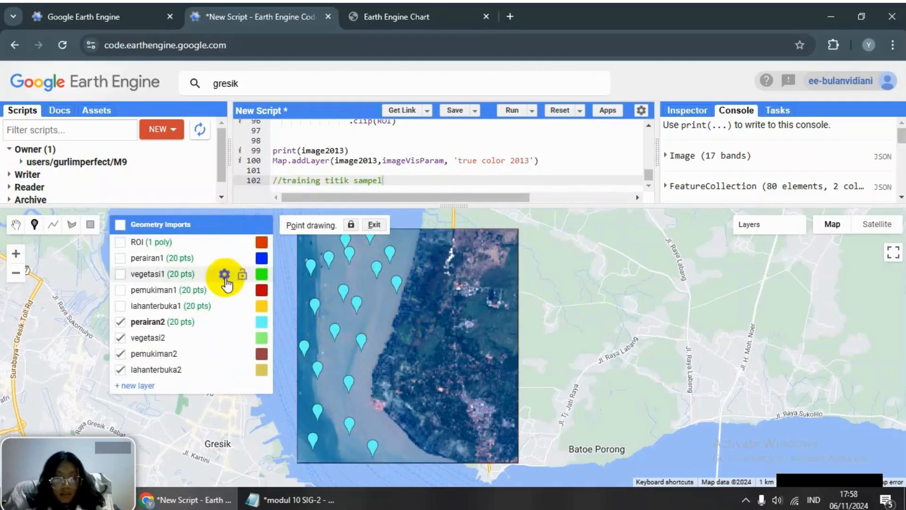
pyautogui.click(167, 340)
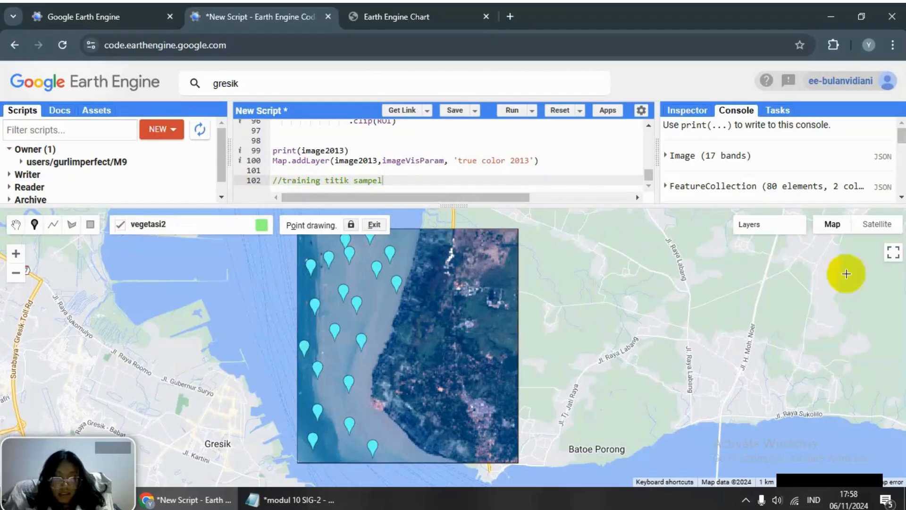
pyautogui.moveTo(795, 229)
pyautogui.click(755, 242)
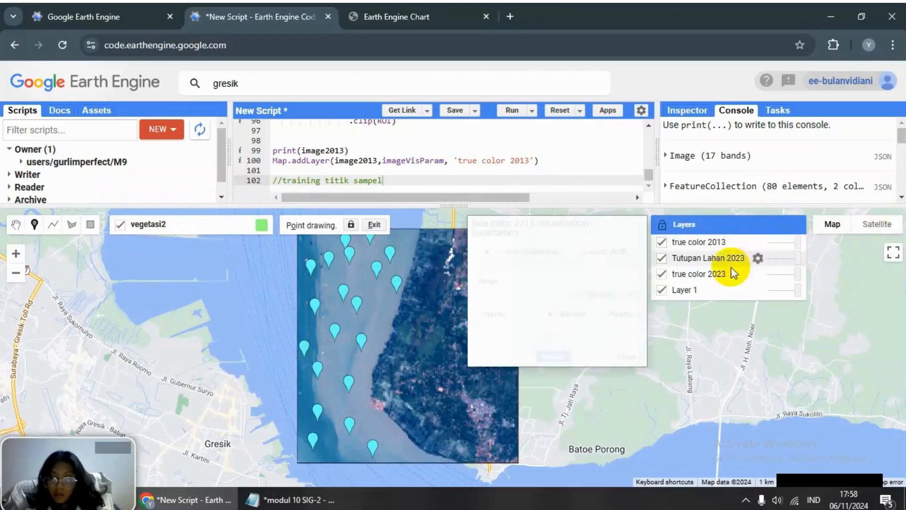
pyautogui.click(514, 265)
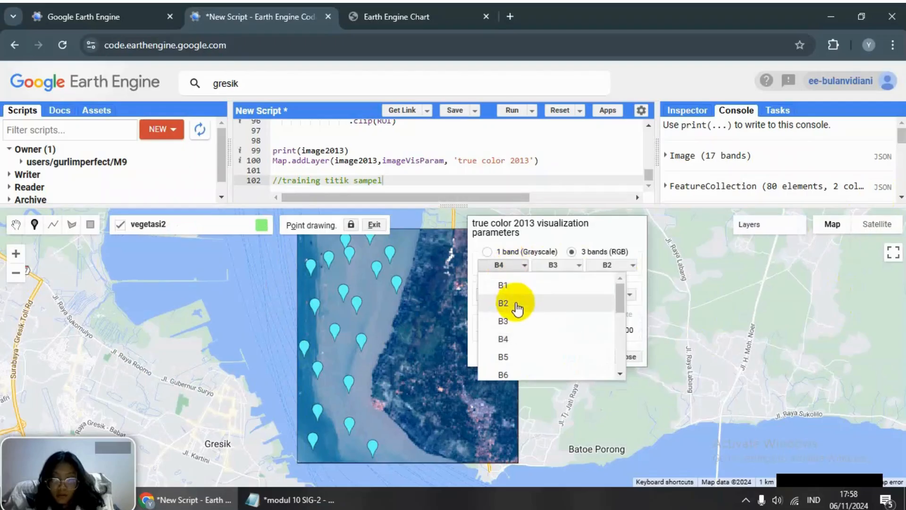
pyautogui.click(519, 337)
pyautogui.click(564, 266)
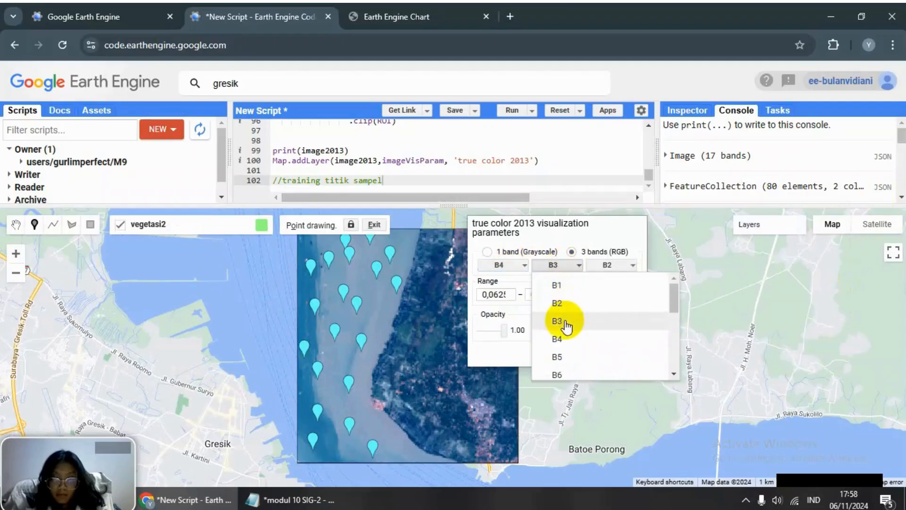
pyautogui.click(567, 323)
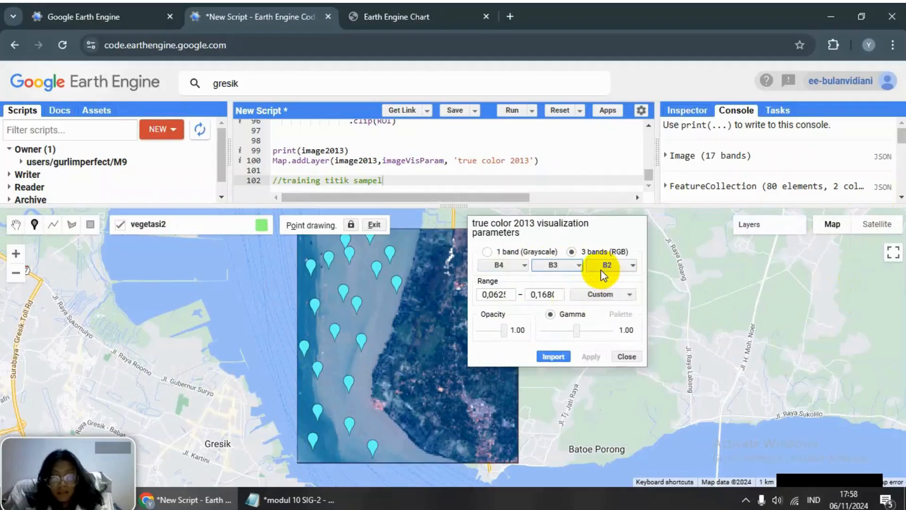
# Step: Display the 'true color 2013' layer with bands B5, B4 and B3 and a 100% stretch, and apply the settings
pyautogui.click(516, 265)
pyautogui.click(525, 355)
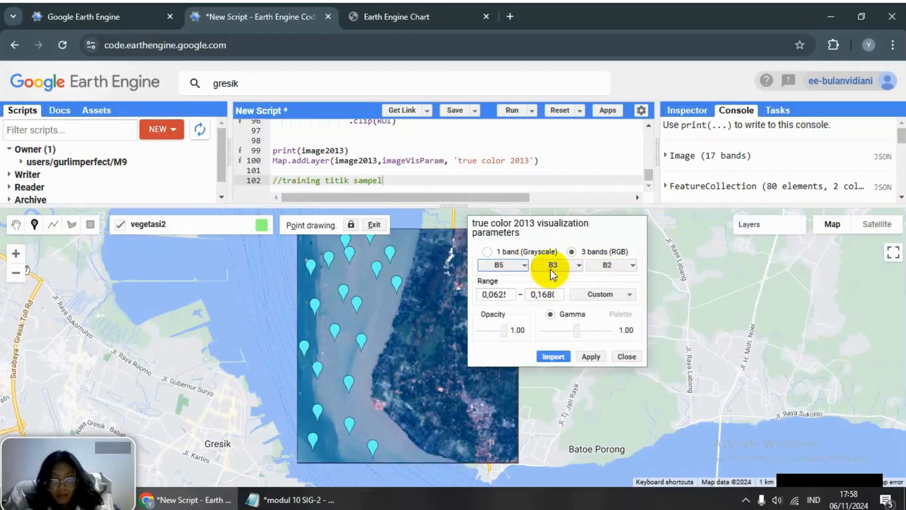
pyautogui.click(552, 269)
pyautogui.click(560, 338)
pyautogui.click(609, 265)
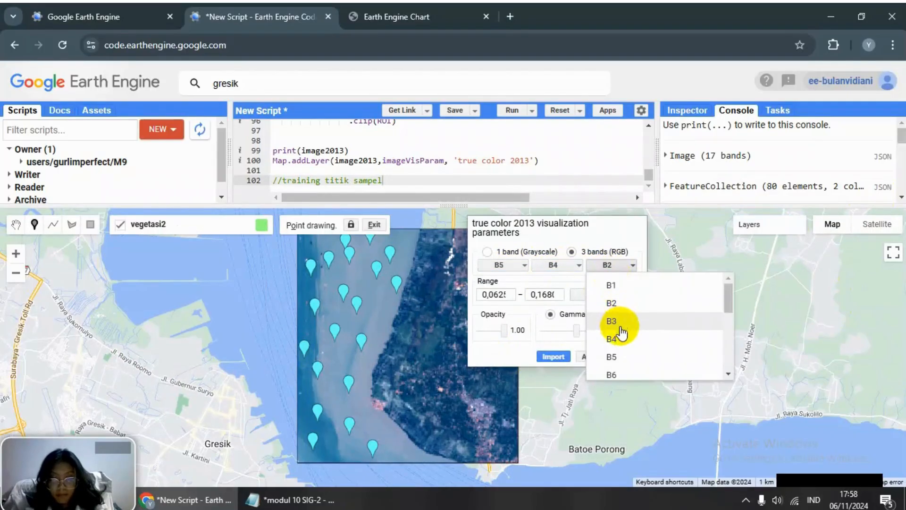
pyautogui.click(619, 319)
pyautogui.click(615, 301)
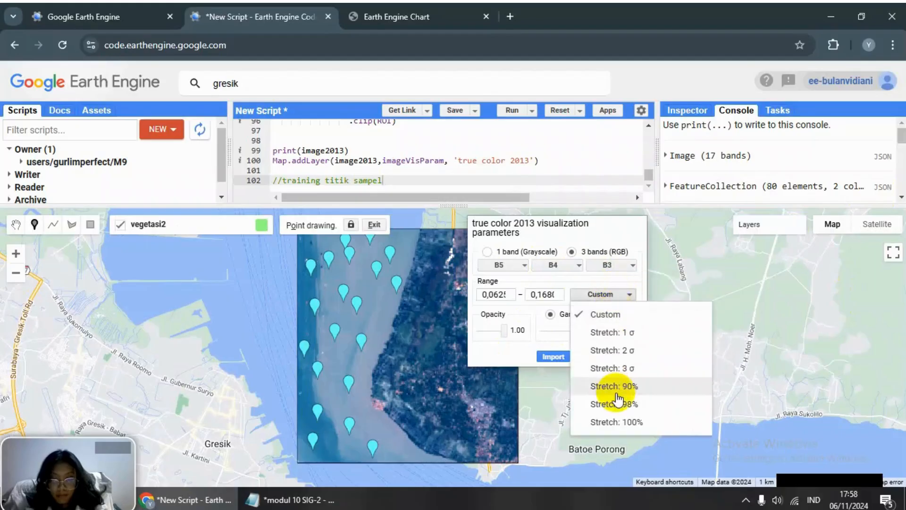
pyautogui.click(607, 419)
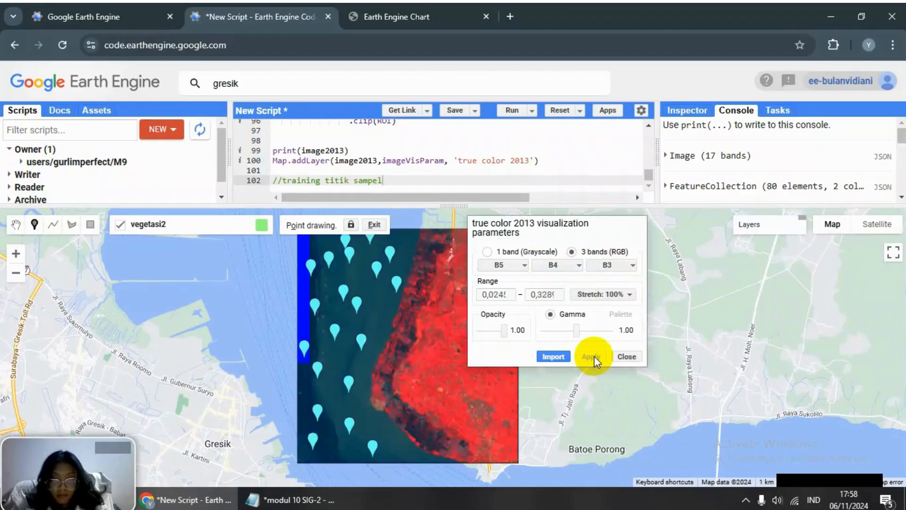
pyautogui.click(621, 357)
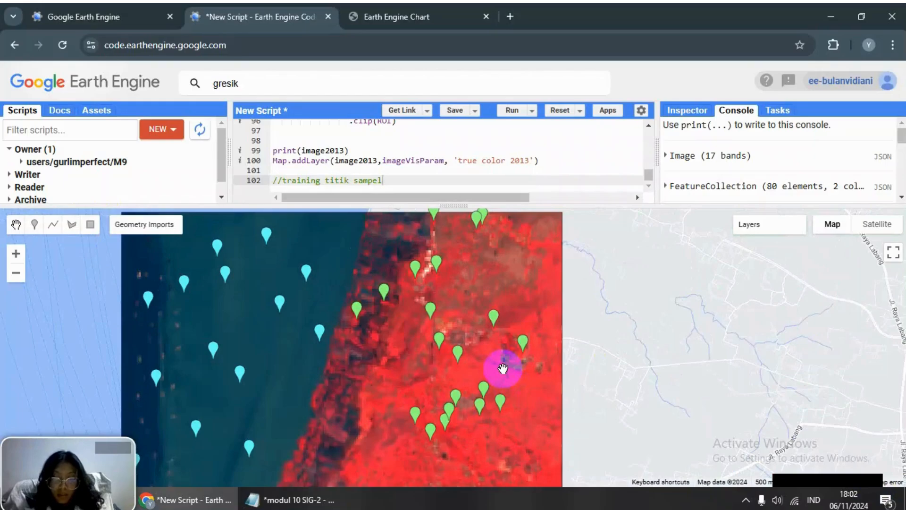
# Step: Move one vegetasi2 sample point from the southern edge of the point cluster further south onto unsampled bright red vegetation
pyautogui.moveTo(514, 328); pyautogui.dragTo(463, 247)
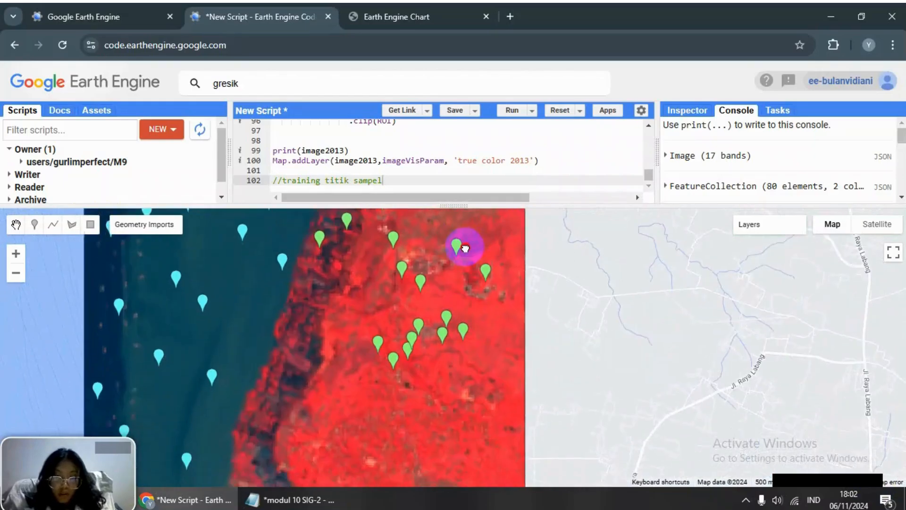
pyautogui.moveTo(472, 425); pyautogui.dragTo(434, 338)
pyautogui.scroll(2, 435, 338)
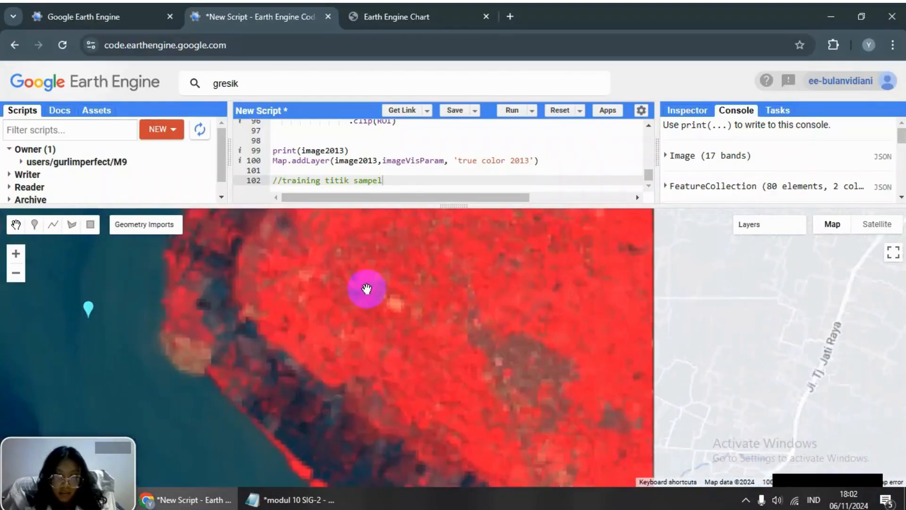
pyautogui.scroll(2, 261, 358)
pyautogui.scroll(-3, 545, 273)
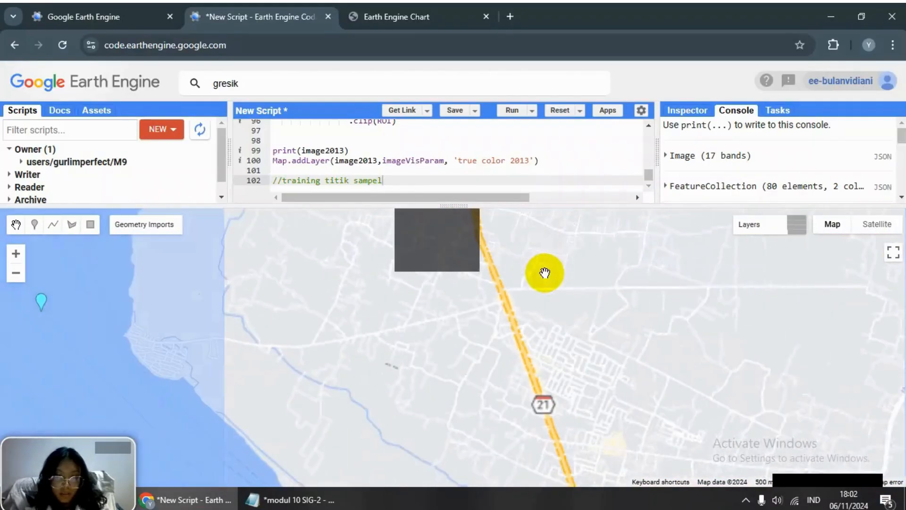
pyautogui.moveTo(554, 345); pyautogui.dragTo(481, 395)
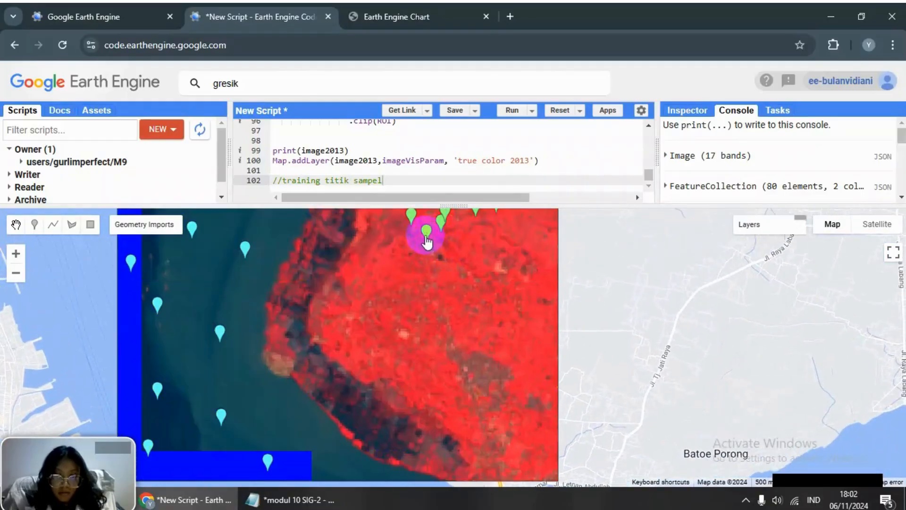
pyautogui.click(427, 240)
pyautogui.moveTo(428, 246); pyautogui.dragTo(348, 357)
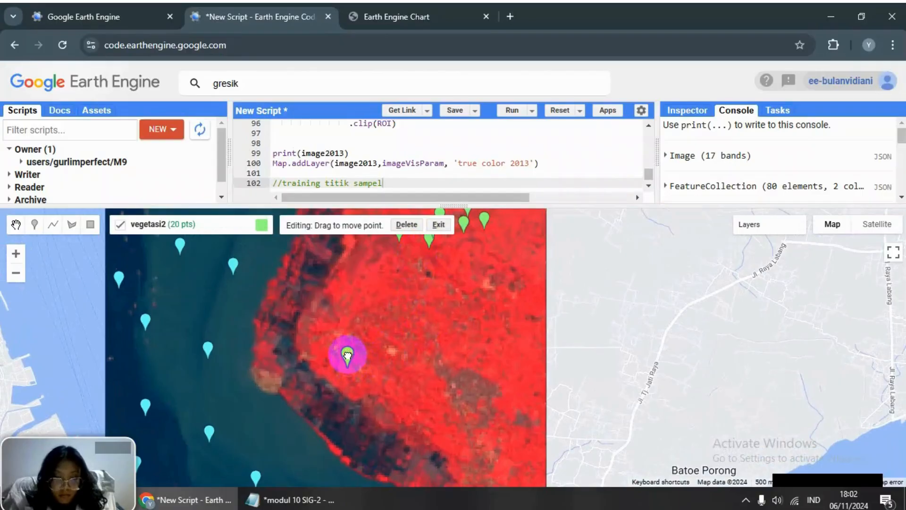
pyautogui.scroll(3, 352, 375)
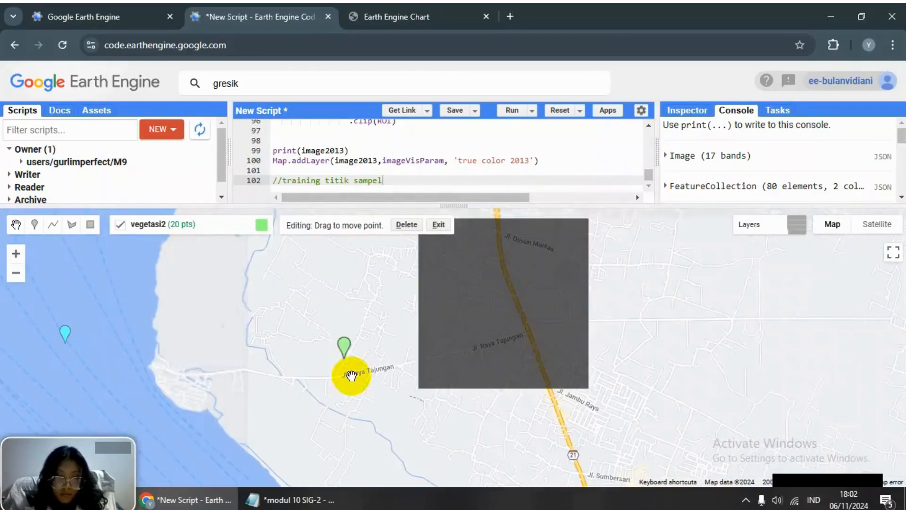
pyautogui.scroll(1, 352, 375)
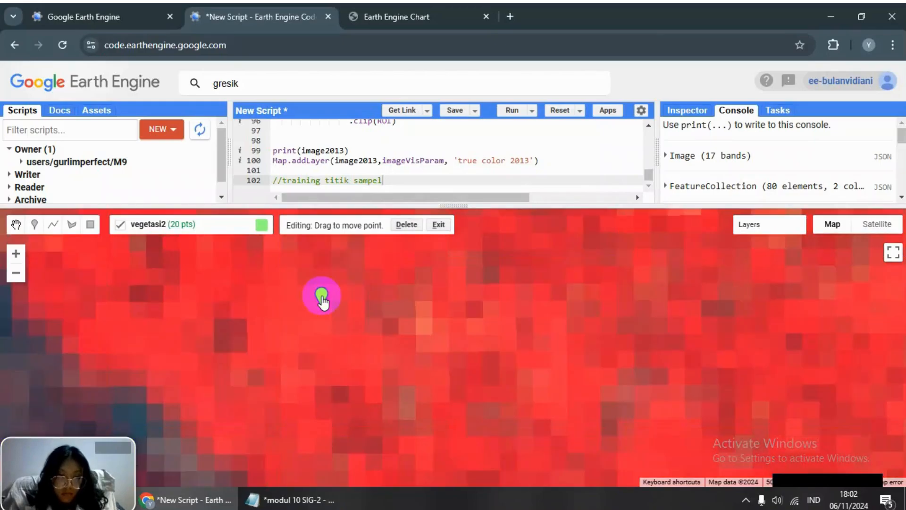
pyautogui.moveTo(322, 302); pyautogui.dragTo(713, 281)
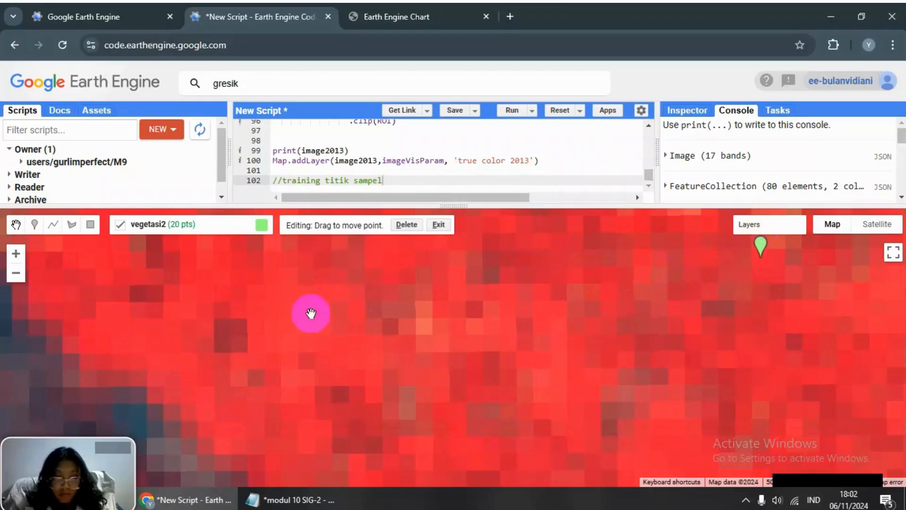
# Step: Add three more vegetasi2 points on vegetation in the southern part of the image, one near the dark coastal strip and two further east
pyautogui.moveTo(308, 314); pyautogui.dragTo(470, 344)
pyautogui.moveTo(320, 327); pyautogui.dragTo(336, 344)
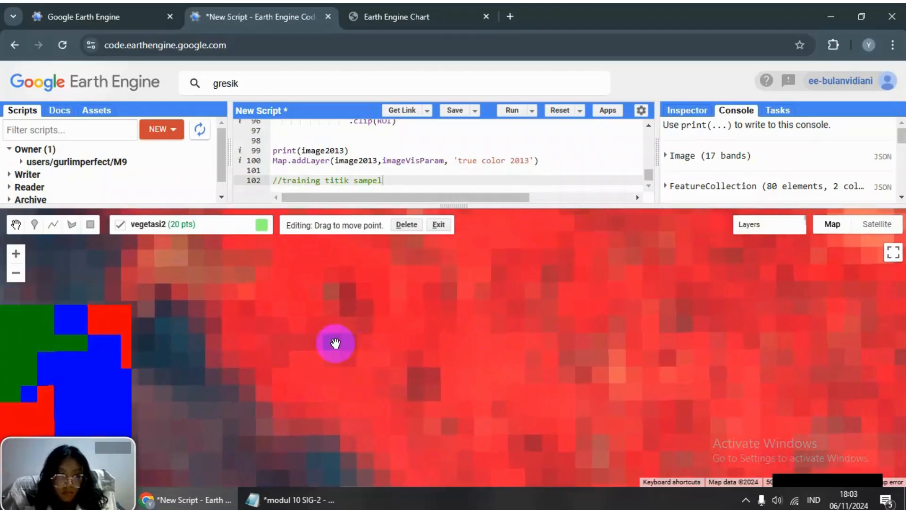
pyautogui.click(34, 224)
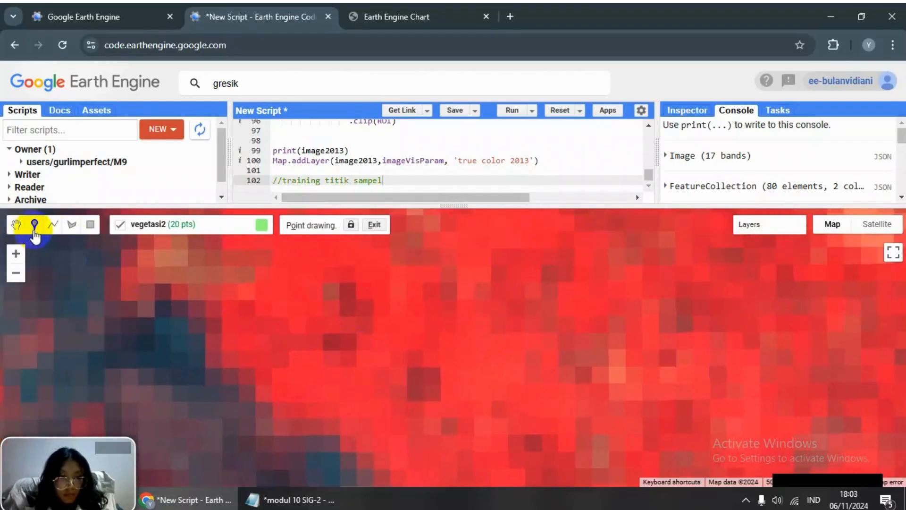
pyautogui.click(264, 307)
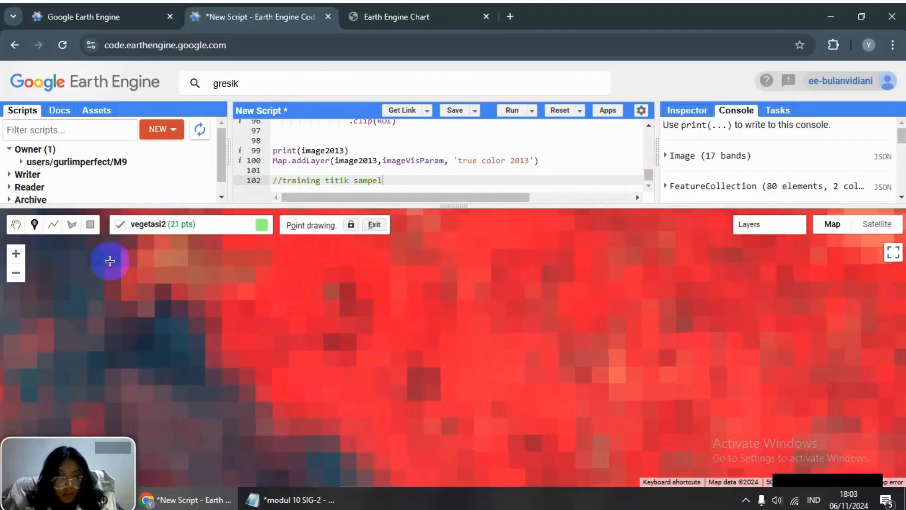
pyautogui.click(15, 224)
pyautogui.moveTo(494, 421)
pyautogui.mouseDown()
pyautogui.moveTo(324, 298)
pyautogui.moveTo(411, 395)
pyautogui.moveTo(571, 415)
pyautogui.moveTo(303, 296)
pyautogui.moveTo(627, 390)
pyautogui.moveTo(611, 405)
pyautogui.moveTo(505, 348)
pyautogui.mouseUp()
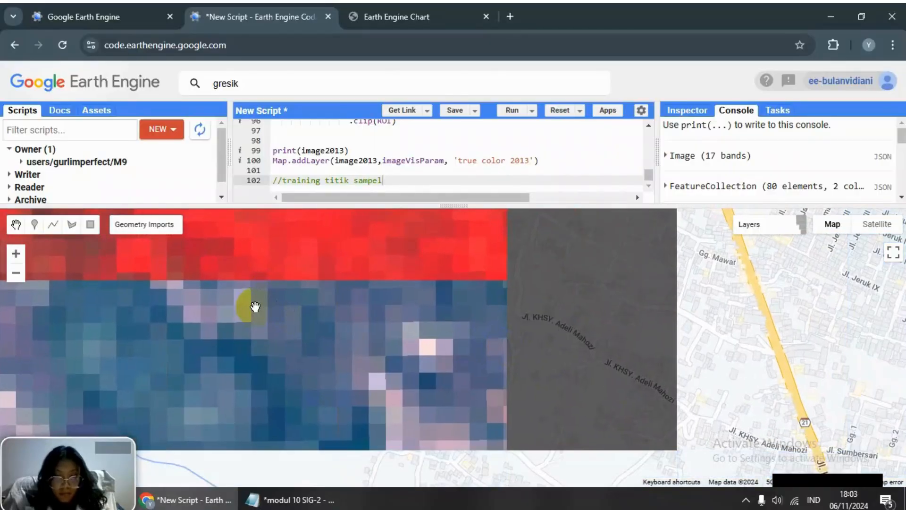
pyautogui.click(33, 226)
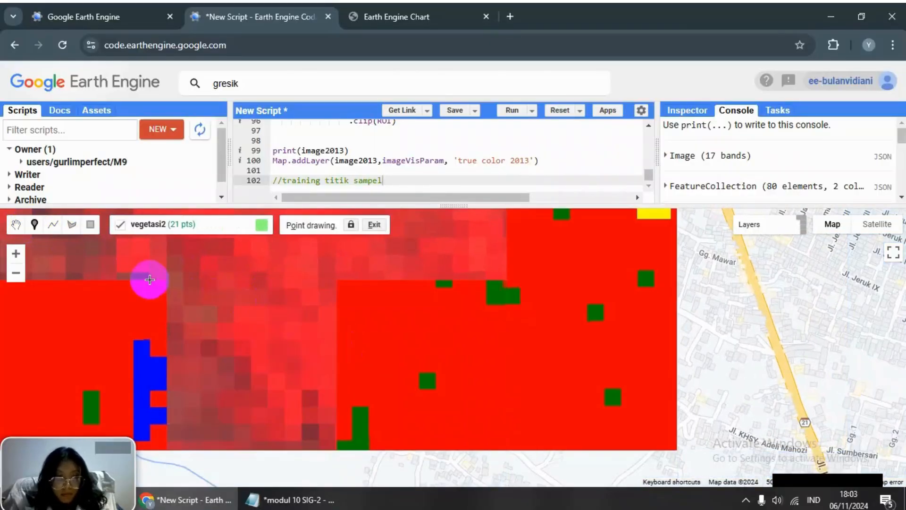
pyautogui.click(140, 266)
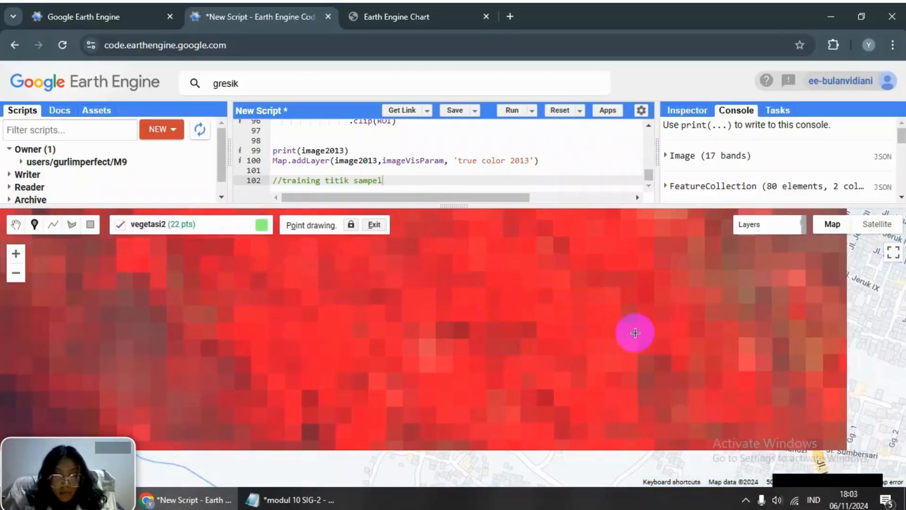
pyautogui.click(750, 379)
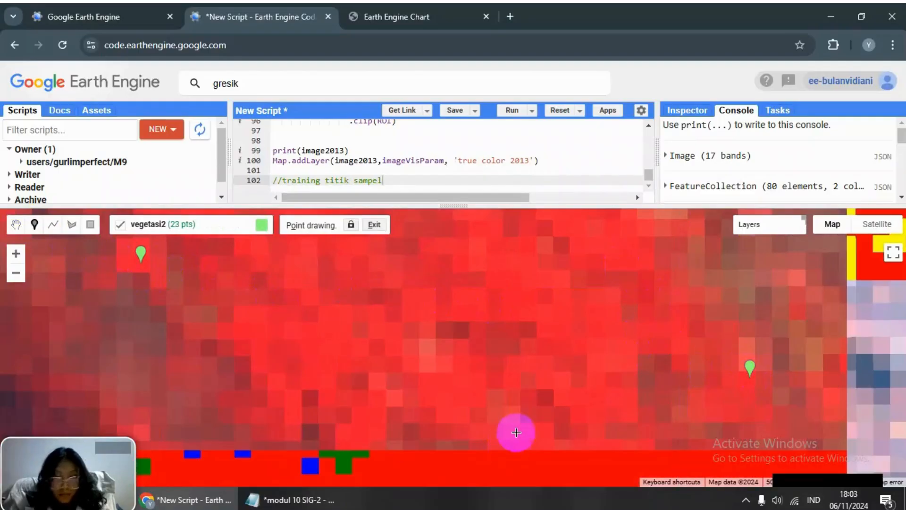
# Step: Add another vegetasi2 point on the vegetation further south, near the southeastern part of the 2013 image
pyautogui.click(14, 229)
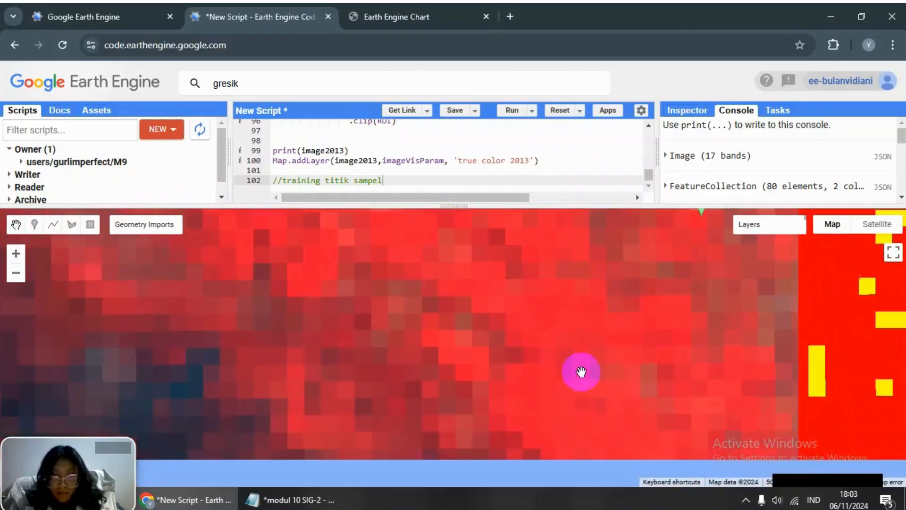
pyautogui.moveTo(581, 373)
pyautogui.mouseDown()
pyautogui.moveTo(583, 324)
pyautogui.moveTo(581, 331)
pyautogui.mouseUp()
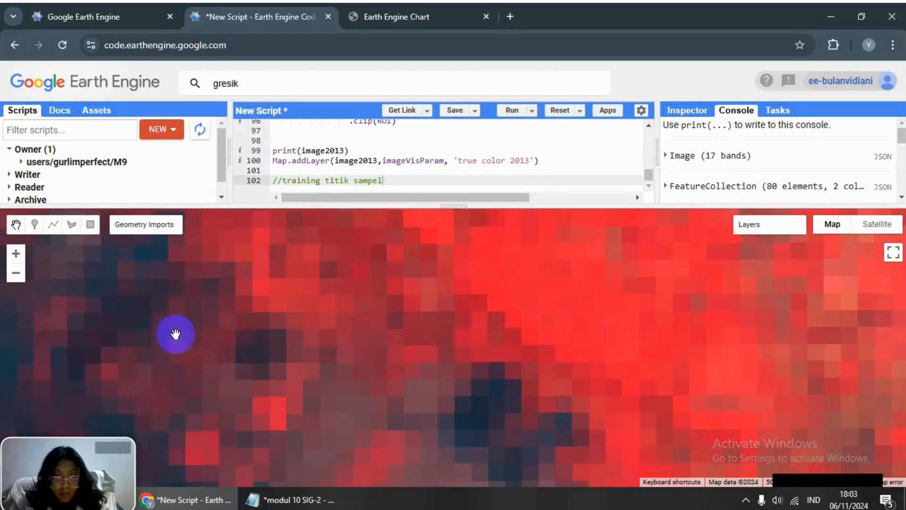
pyautogui.moveTo(514, 317); pyautogui.dragTo(142, 323)
pyautogui.click(31, 230)
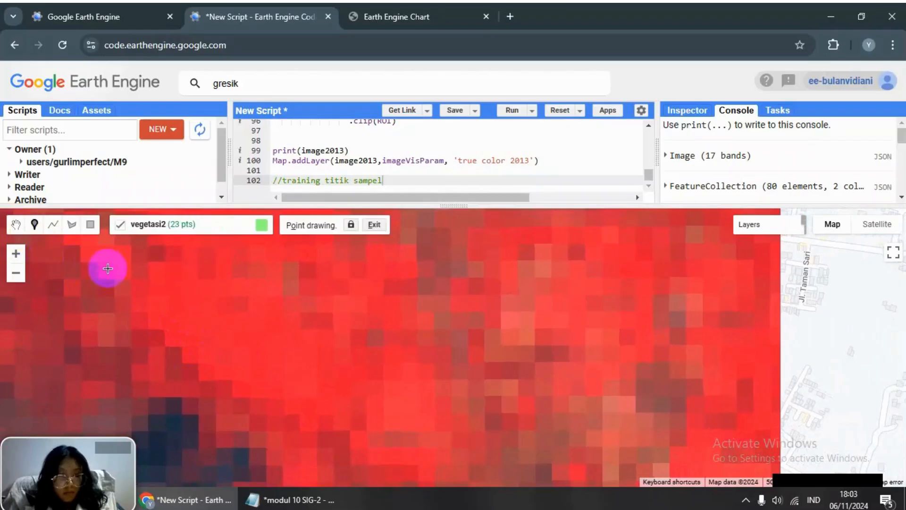
pyautogui.click(109, 269)
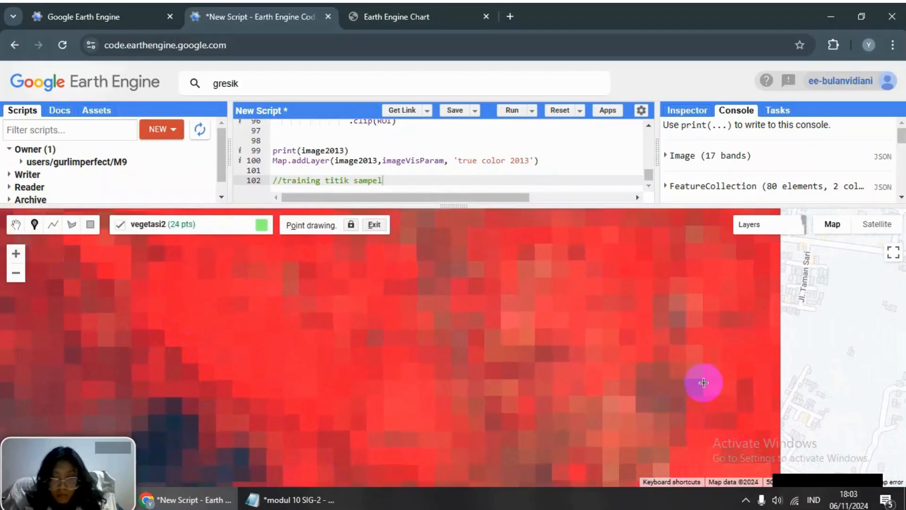
# Step: Add one more vegetasi2 point on bright red vegetation near the southeastern edge of the 2013 image and finish point drawing
pyautogui.click(747, 372)
pyautogui.scroll(-1, 451, 339)
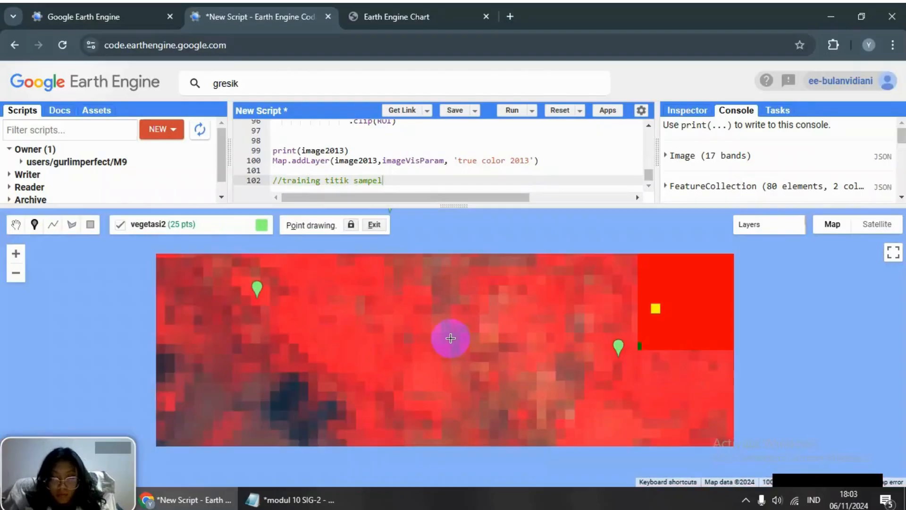
pyautogui.scroll(-1, 450, 338)
pyautogui.click(14, 223)
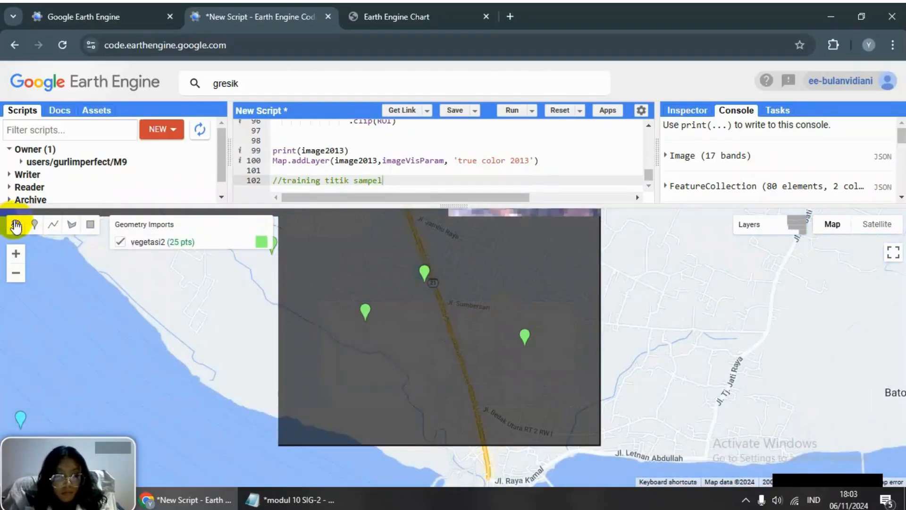
# Step: Delete two vegetasi2 points from the central cluster, one on the grey patch and one just southwest of it
pyautogui.moveTo(562, 292); pyautogui.dragTo(571, 382)
pyautogui.moveTo(556, 327); pyautogui.dragTo(551, 424)
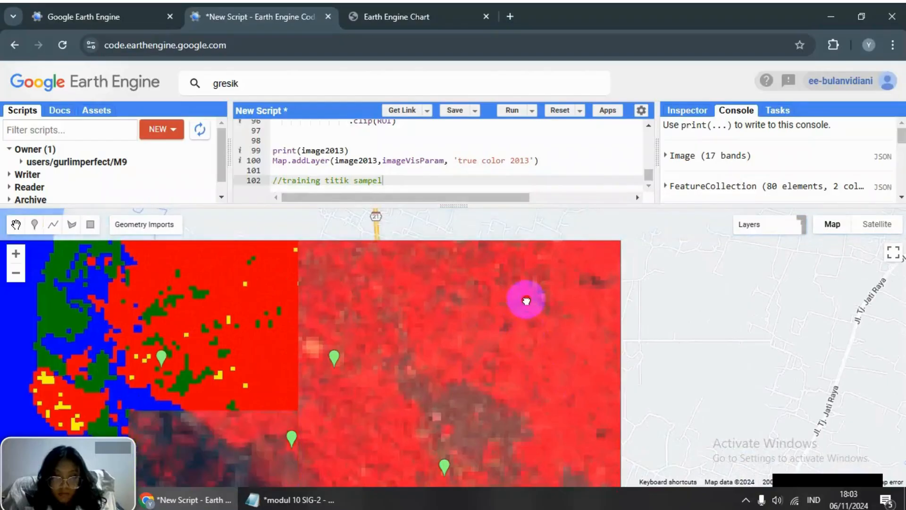
pyautogui.moveTo(526, 298); pyautogui.dragTo(503, 418)
pyautogui.moveTo(500, 285); pyautogui.dragTo(480, 427)
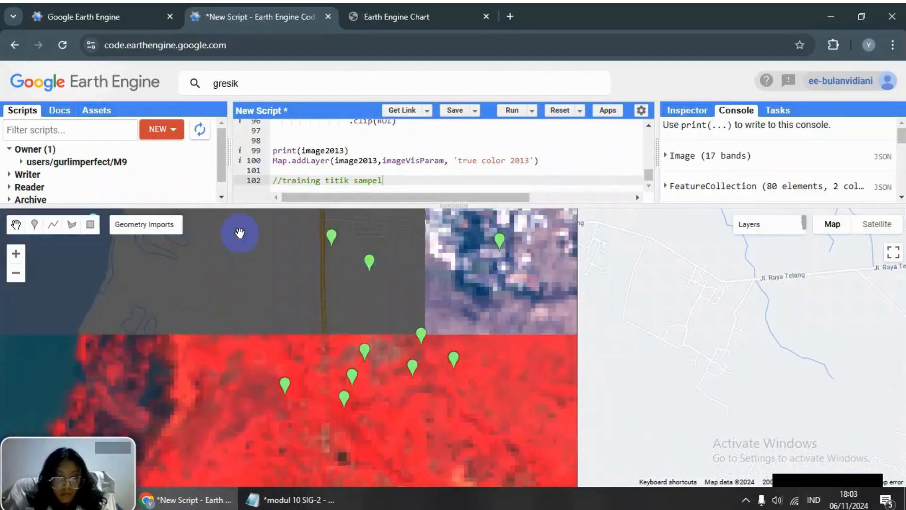
pyautogui.click(365, 352)
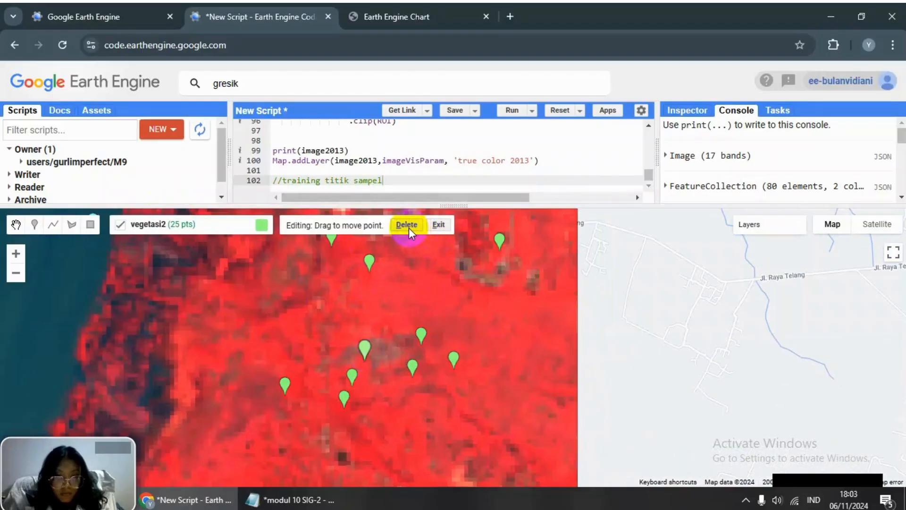
pyautogui.click(409, 228)
pyautogui.click(352, 376)
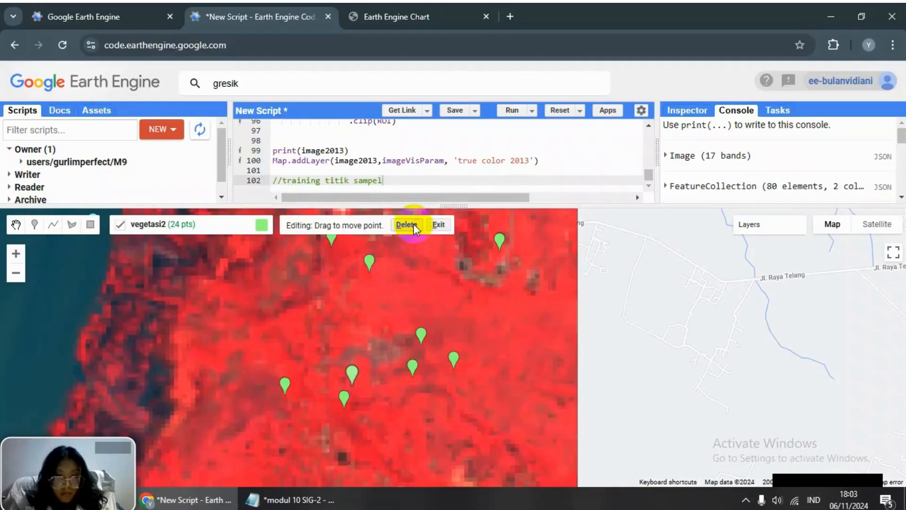
pyautogui.click(414, 225)
# Step: Delete the vegetasi2 point just northeast of the grey patch and the western one of the two adjacent points near the image's northern edge
pyautogui.moveTo(415, 279)
pyautogui.mouseDown()
pyautogui.moveTo(379, 442)
pyautogui.moveTo(345, 350)
pyautogui.moveTo(418, 390)
pyautogui.moveTo(385, 275)
pyautogui.moveTo(323, 352)
pyautogui.mouseUp()
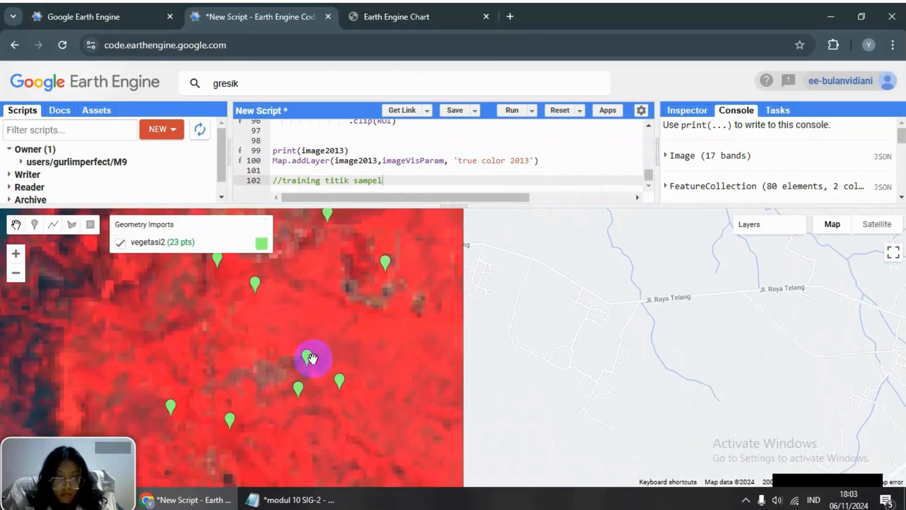
pyautogui.click(307, 355)
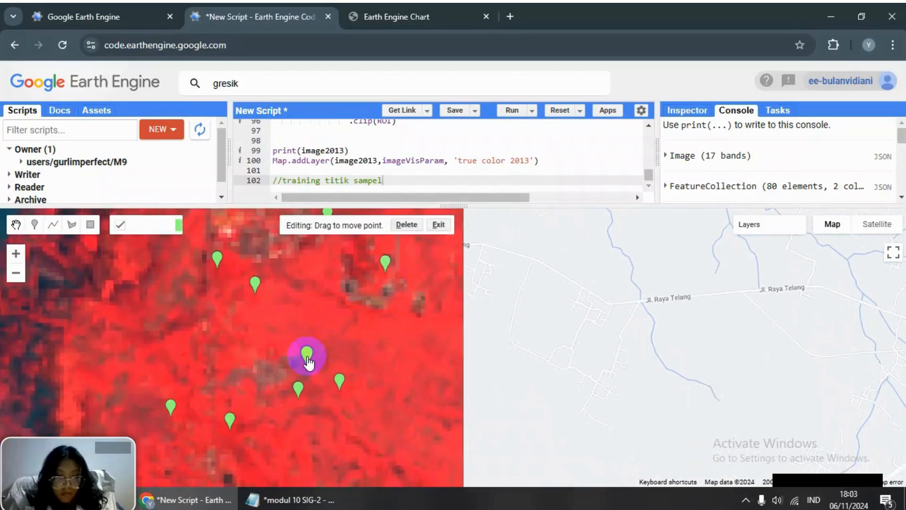
pyautogui.click(413, 225)
pyautogui.moveTo(409, 226)
pyautogui.mouseDown()
pyautogui.moveTo(348, 435)
pyautogui.moveTo(315, 306)
pyautogui.moveTo(407, 446)
pyautogui.mouseUp()
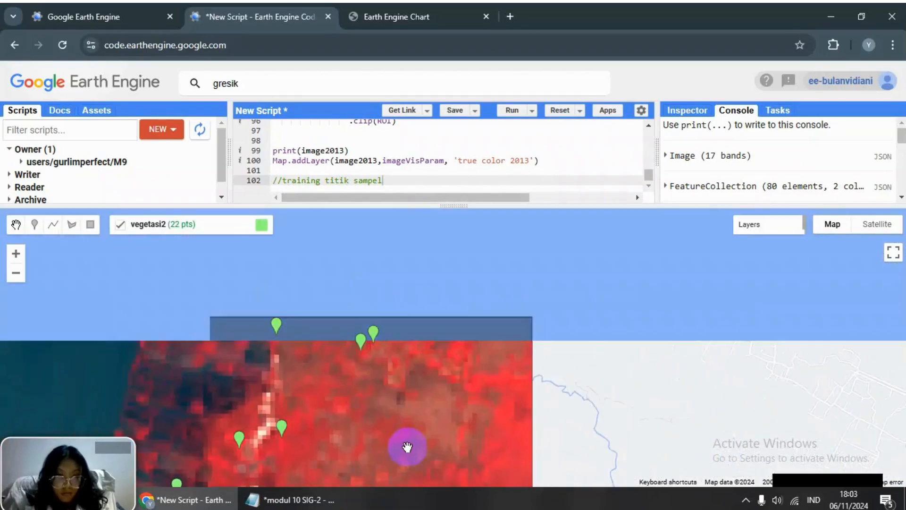
pyautogui.click(361, 346)
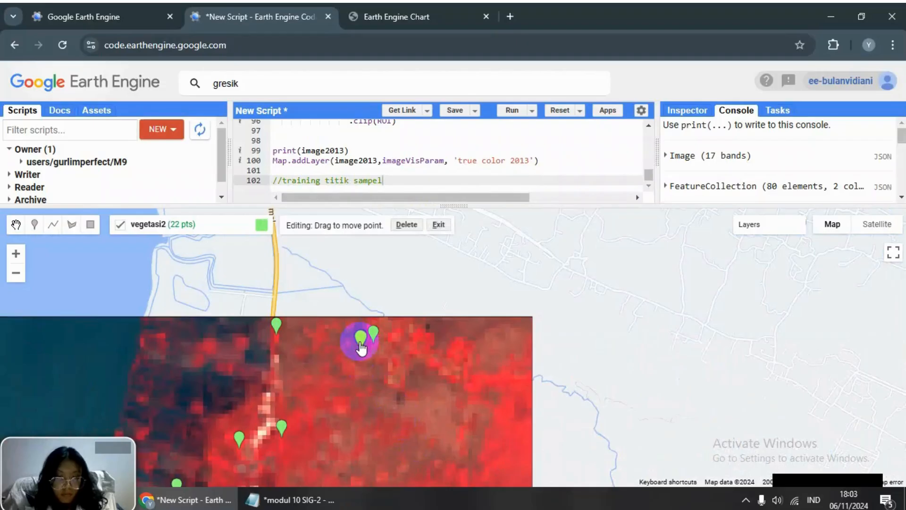
pyautogui.click(409, 226)
# Step: Delete the easternmost vegetasi2 point of the cluster around the central grey patch, leaving 20 sample points
pyautogui.moveTo(293, 374); pyautogui.dragTo(396, 299)
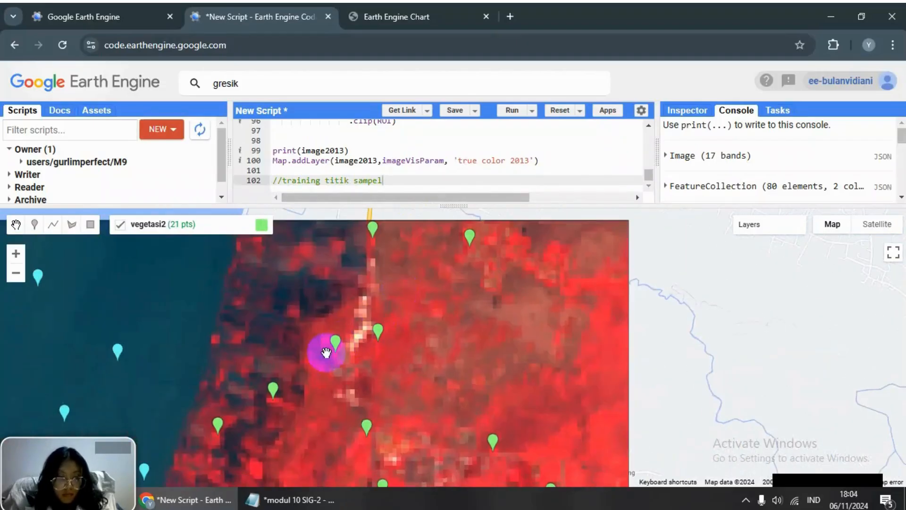
pyautogui.moveTo(299, 398); pyautogui.dragTo(262, 277)
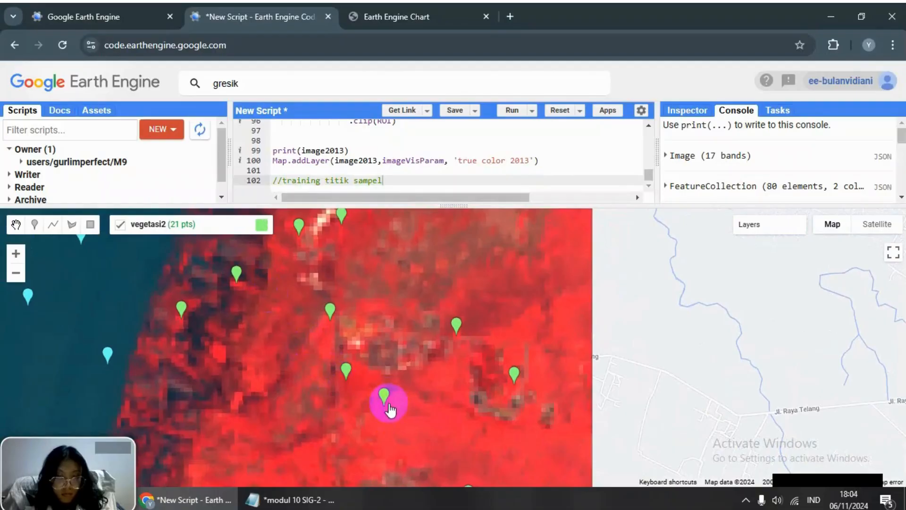
pyautogui.moveTo(444, 422); pyautogui.dragTo(385, 224)
pyautogui.click(297, 338)
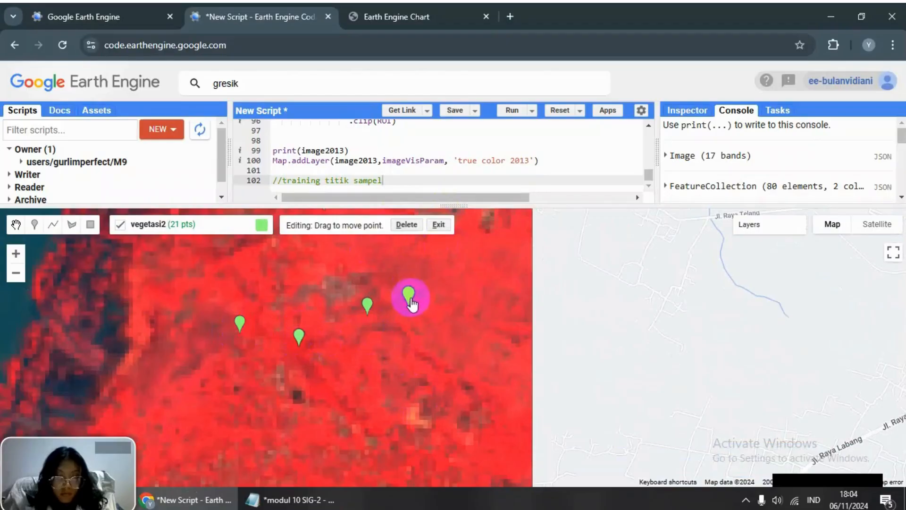
pyautogui.click(407, 224)
pyautogui.moveTo(401, 378); pyautogui.dragTo(535, 212)
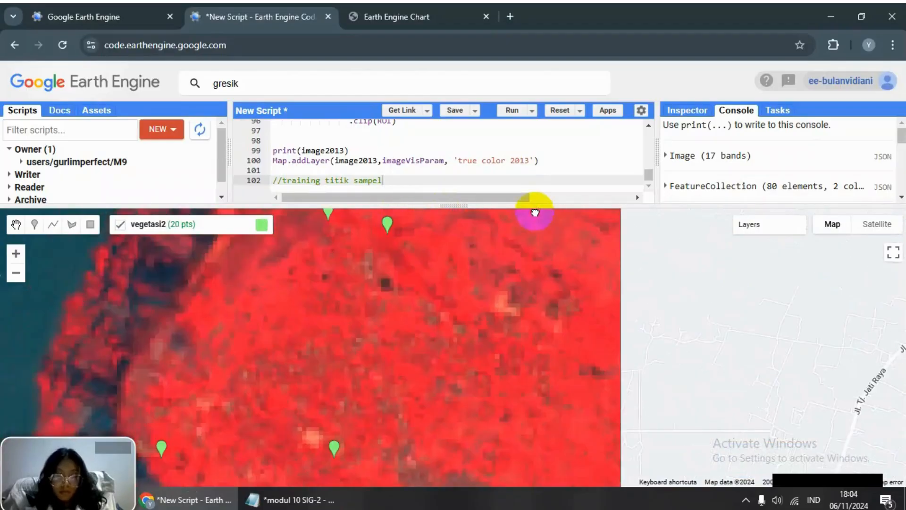
pyautogui.scroll(-1, 437, 364)
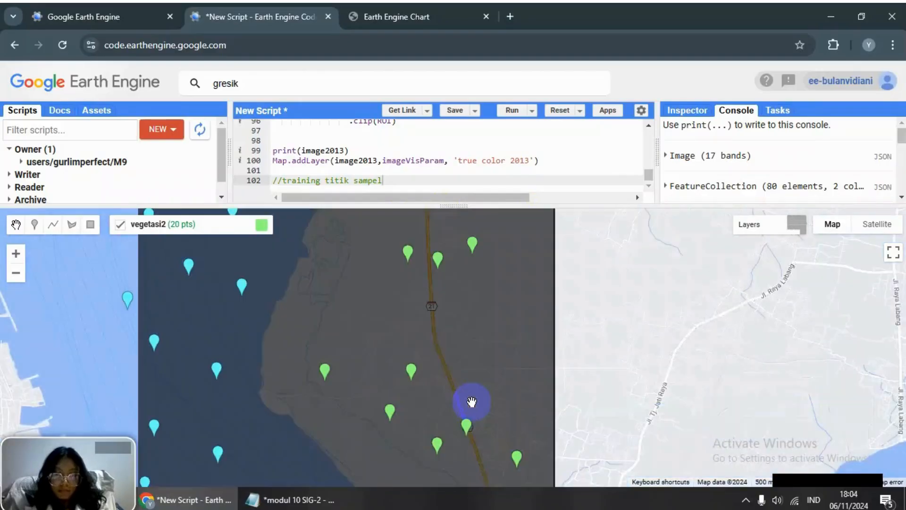
pyautogui.moveTo(472, 403); pyautogui.dragTo(428, 376)
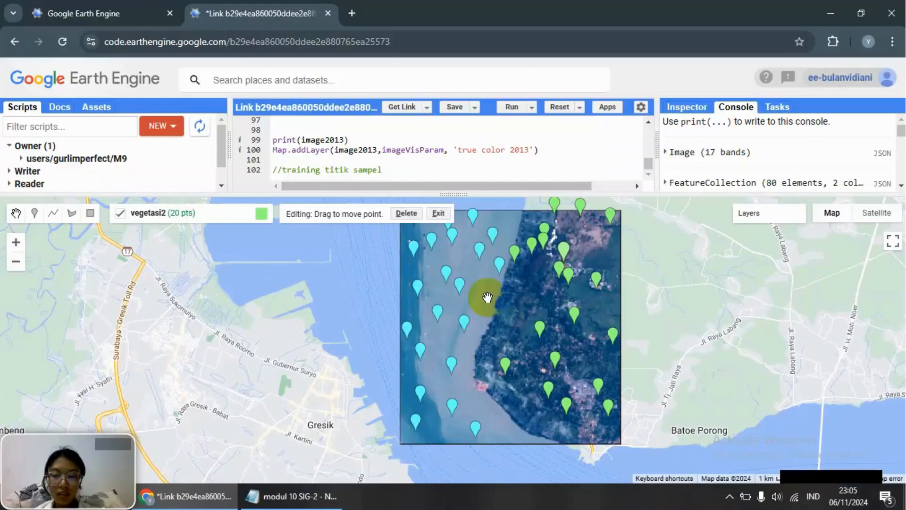
# Step: Place the first two pemukiman2 points on bright built-up pixels in the northern part of the southeastern settlement
pyautogui.moveTo(259, 223)
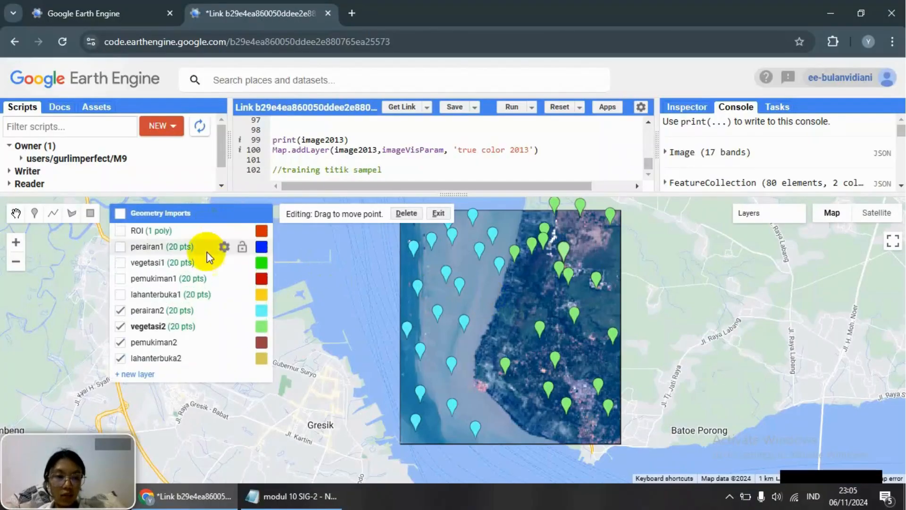
pyautogui.click(183, 340)
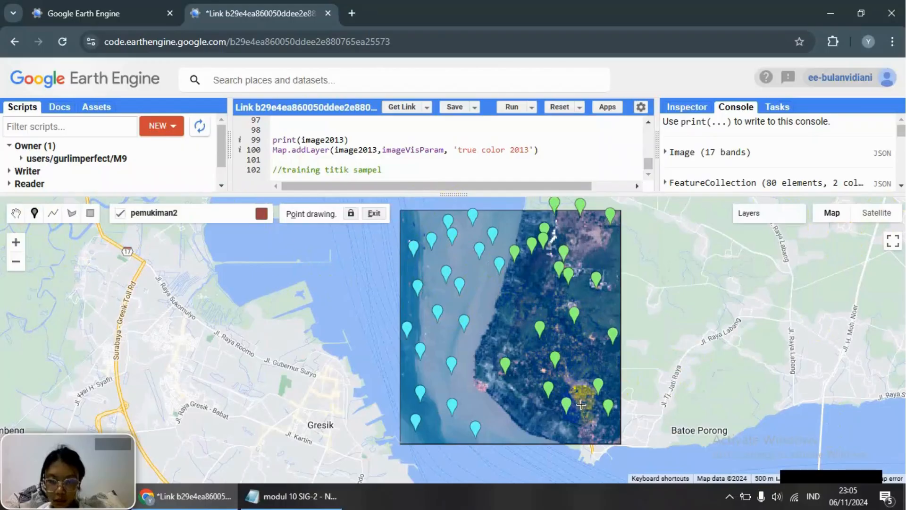
pyautogui.scroll(3, 581, 405)
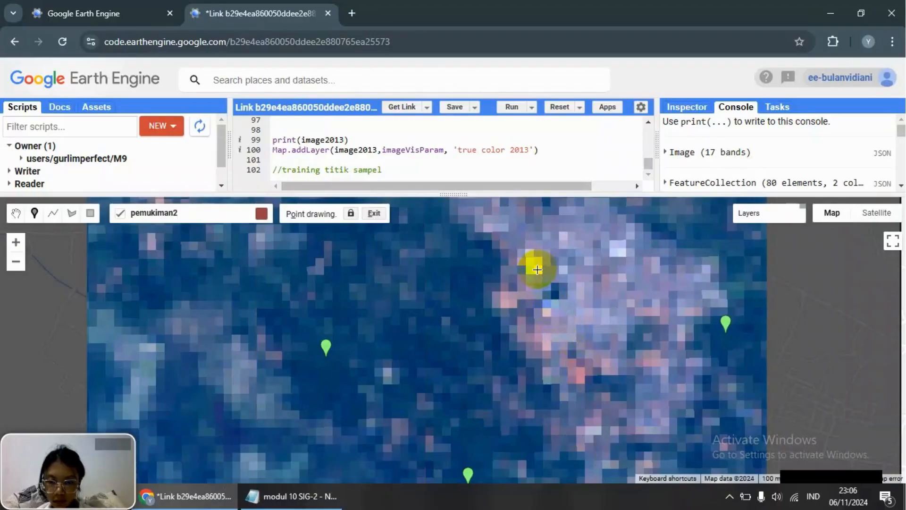
pyautogui.click(537, 270)
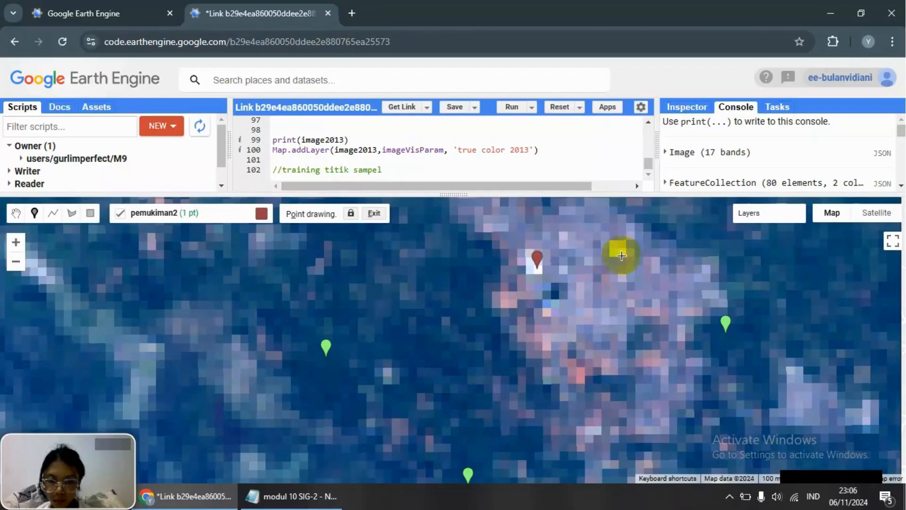
pyautogui.click(621, 255)
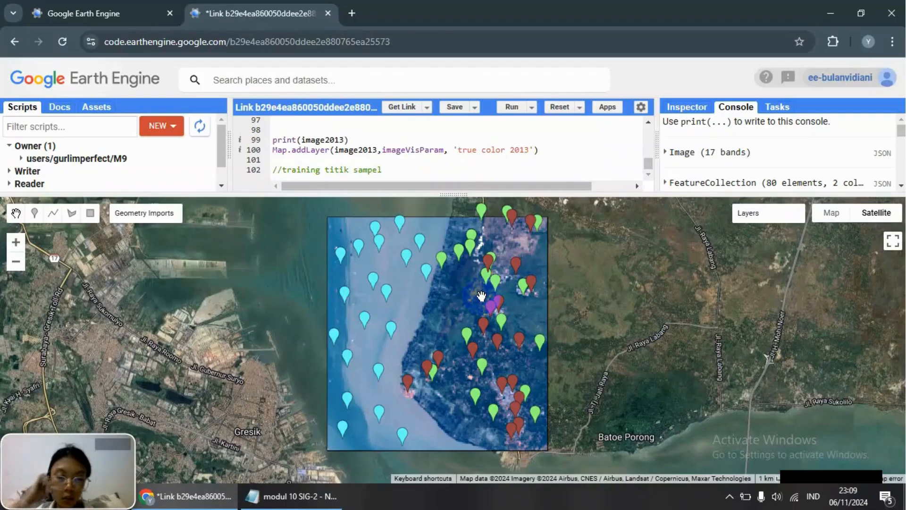
# Step: Activate lahanterbuka2 for point drawing and display the 'true color 2013' layer with bands B6, B5 and B2 and a 100% stretch
pyautogui.moveTo(146, 216)
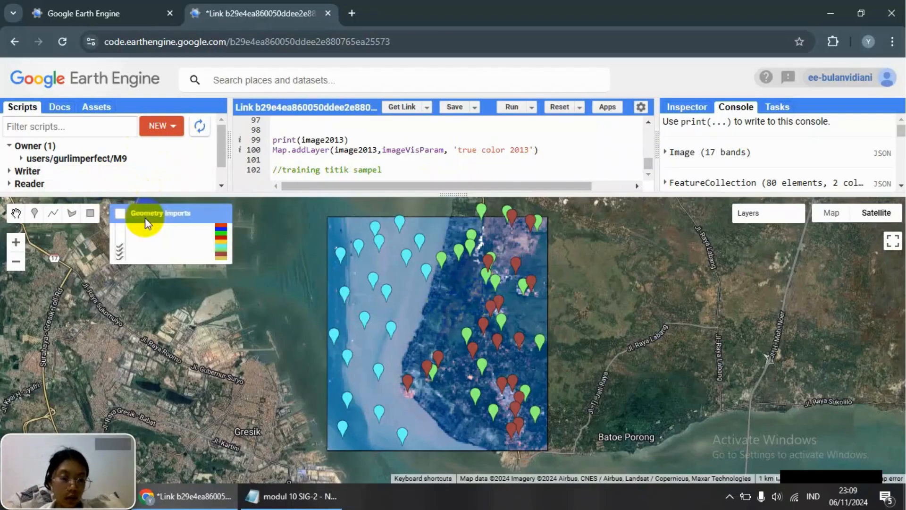
pyautogui.click(153, 360)
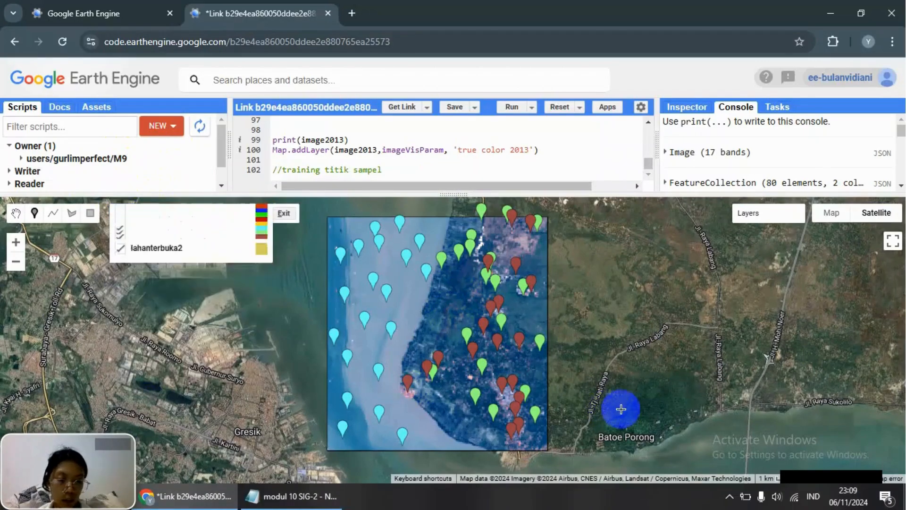
pyautogui.moveTo(779, 217)
pyautogui.click(757, 230)
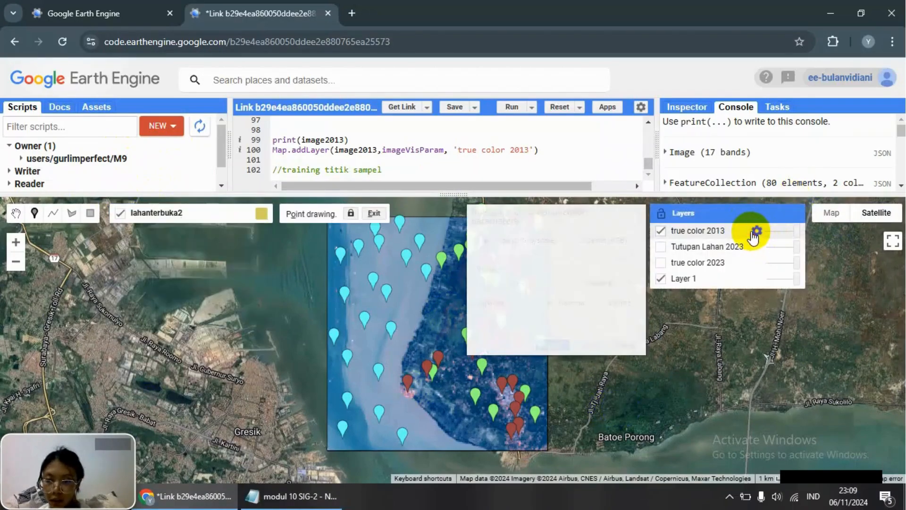
pyautogui.click(514, 255)
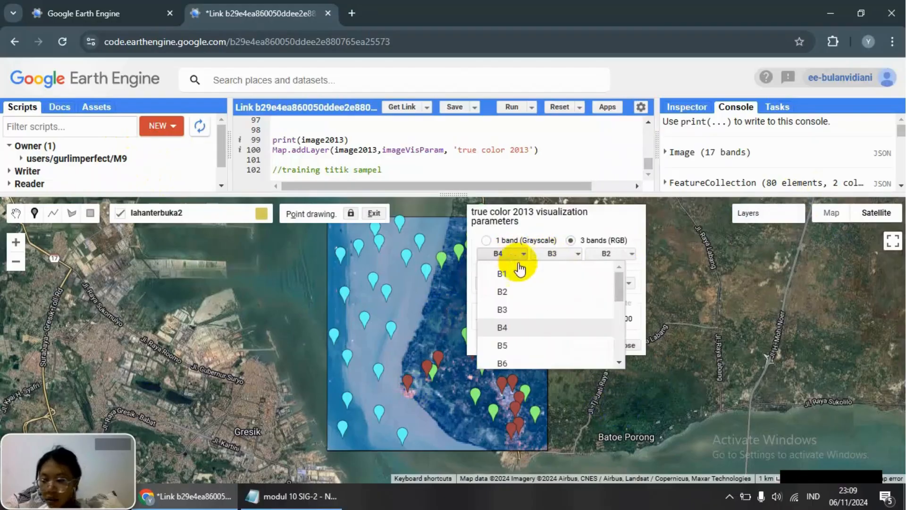
pyautogui.click(528, 362)
pyautogui.click(550, 254)
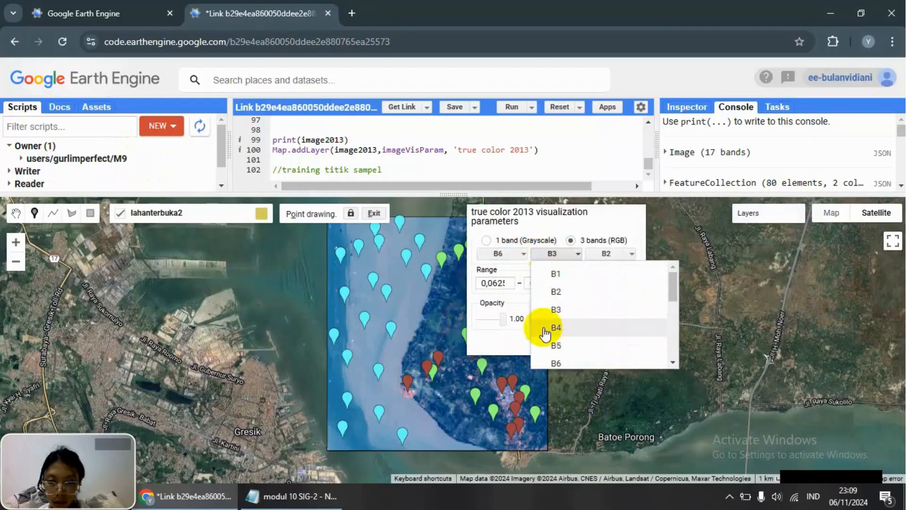
pyautogui.click(553, 346)
pyautogui.click(610, 284)
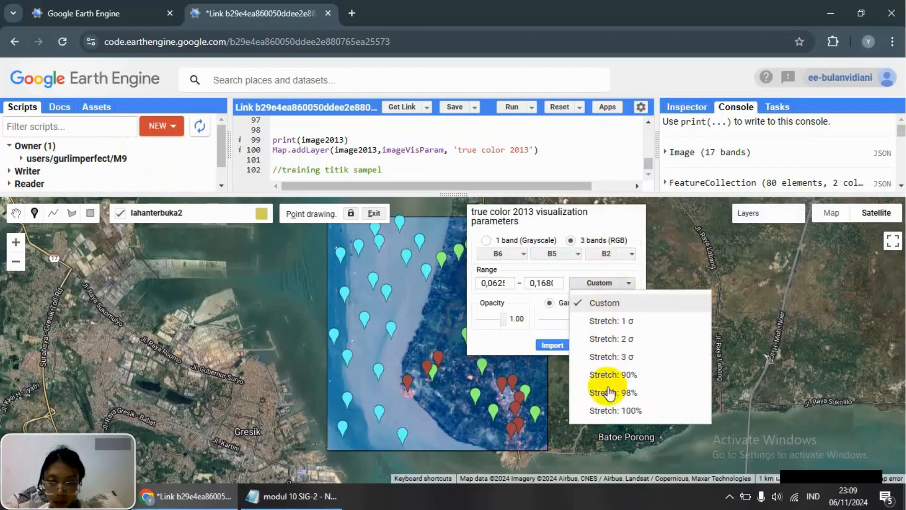
pyautogui.click(609, 410)
pyautogui.click(586, 347)
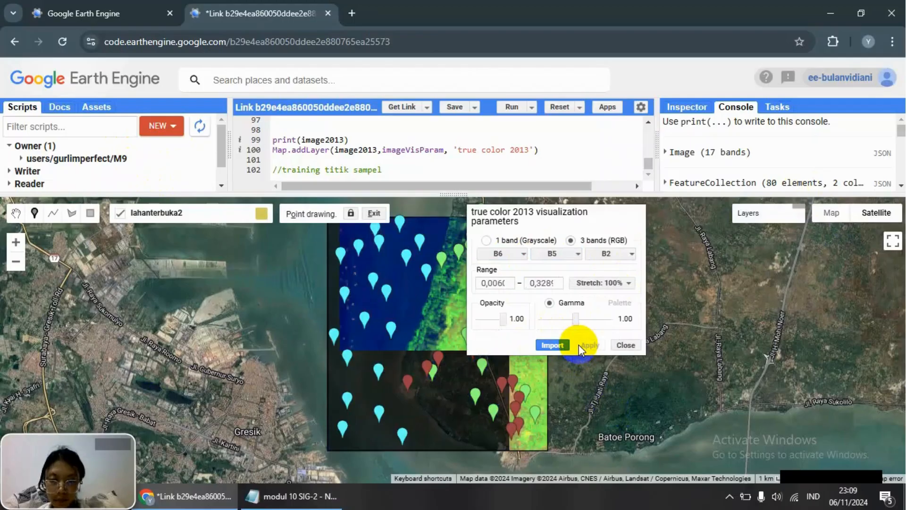
pyautogui.click(626, 346)
# Step: Examine the eastern part of the recoloured 2013 image for open land and look through the printed results, including the Tutupan lahan 2023 chart
pyautogui.click(519, 331)
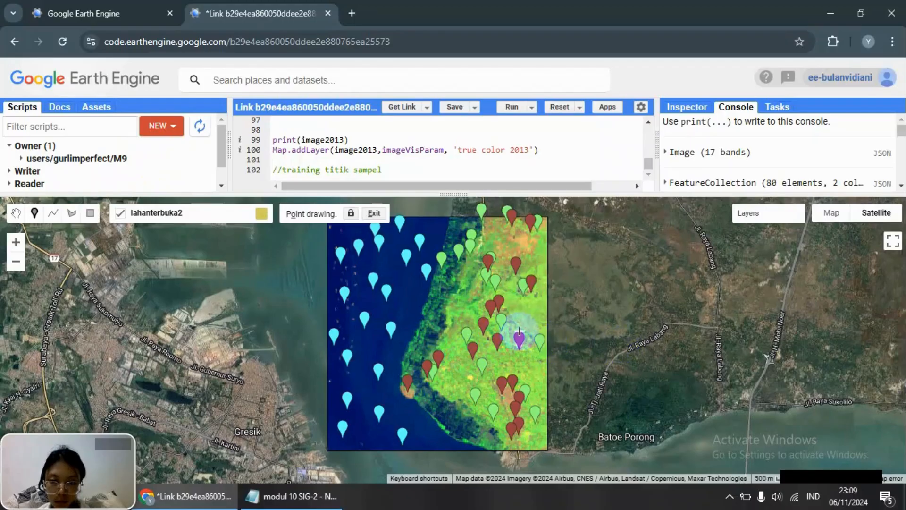
pyautogui.scroll(1, 519, 330)
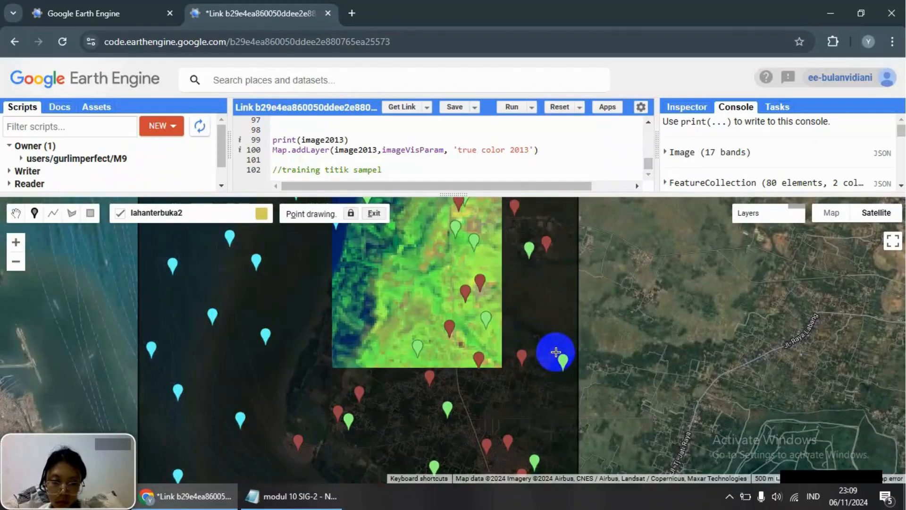
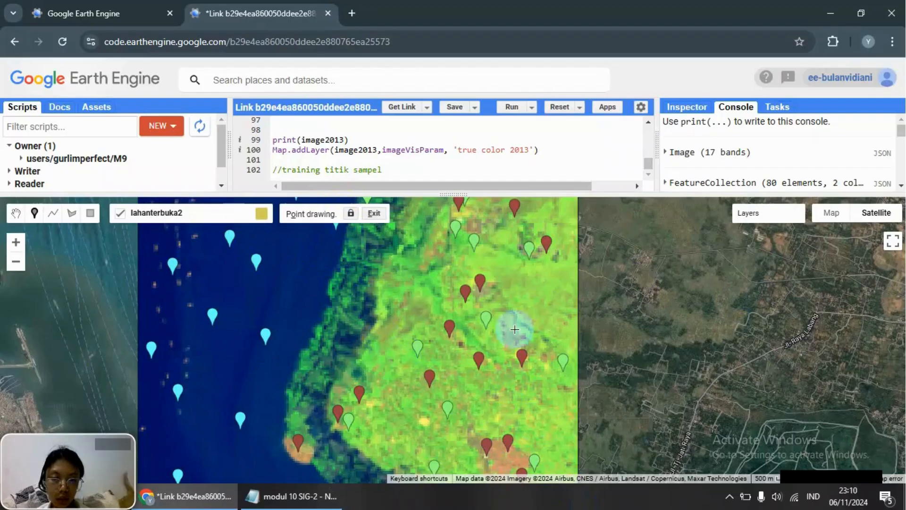
pyautogui.scroll(1, 535, 303)
pyautogui.scroll(1, 527, 295)
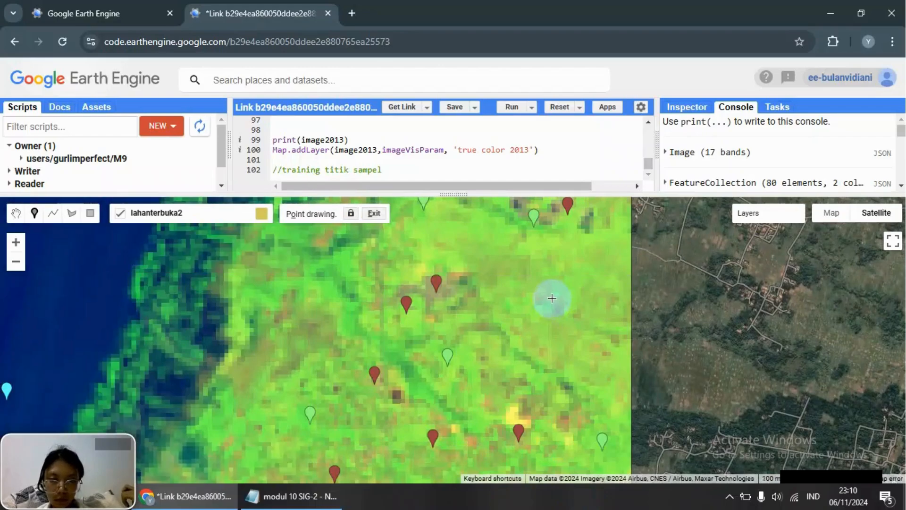
pyautogui.scroll(2, 552, 298)
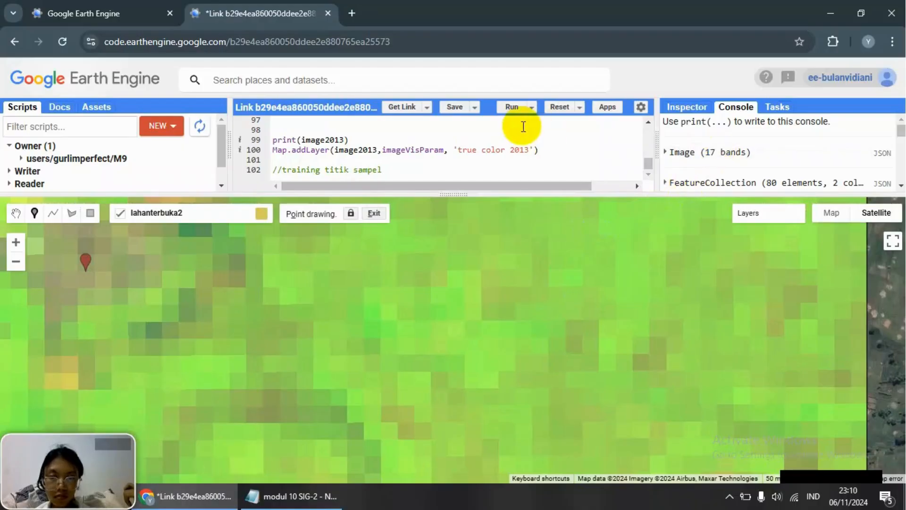
pyautogui.moveTo(647, 166); pyautogui.dragTo(650, 191)
pyautogui.scroll(-5, 776, 167)
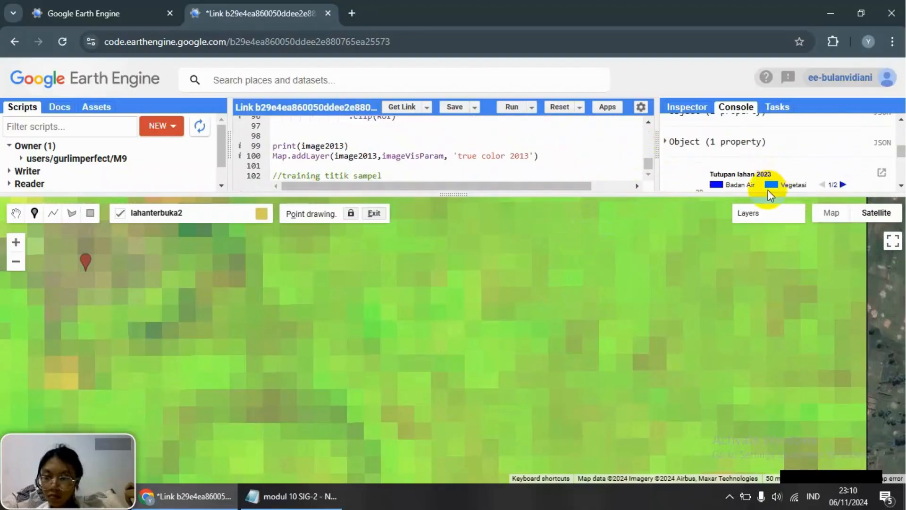
pyautogui.scroll(5, 765, 187)
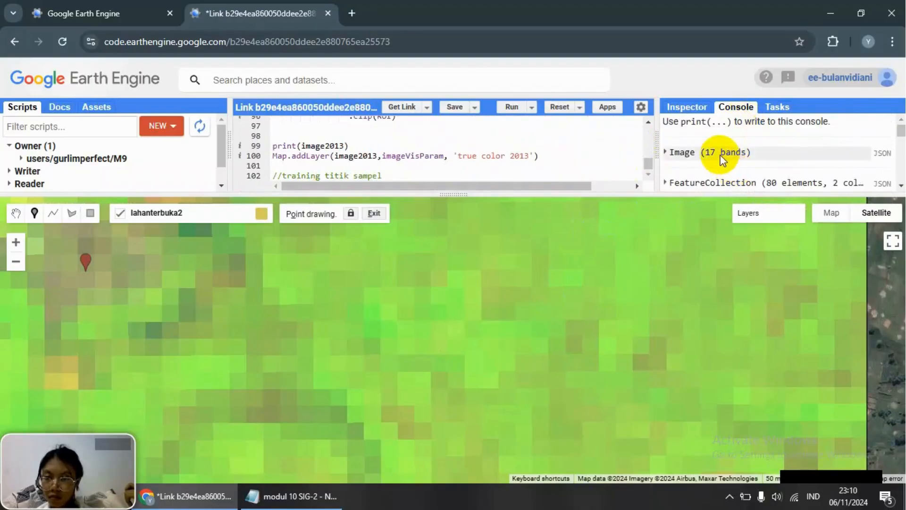
# Step: Survey the 2013 image around the existing settlement and vegetation points for pixels suitable as open-land samples
pyautogui.scroll(5, 516, 157)
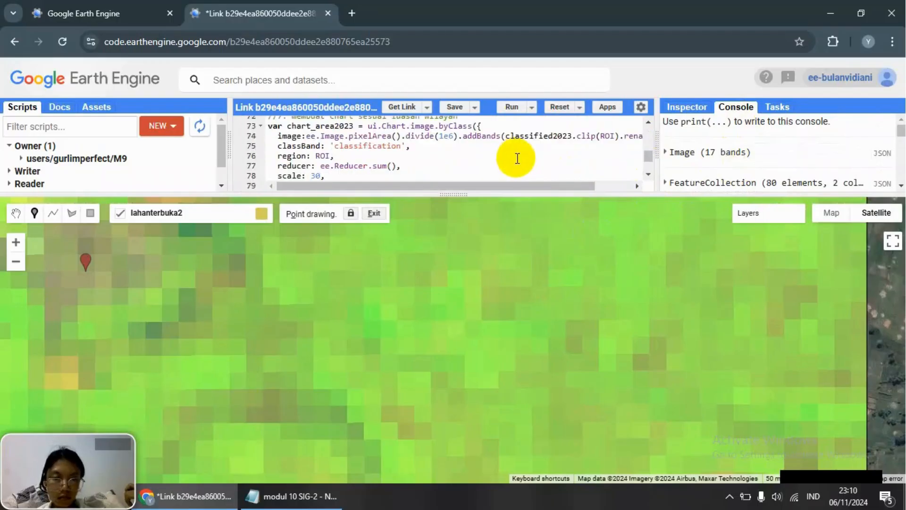
pyautogui.scroll(2, 517, 158)
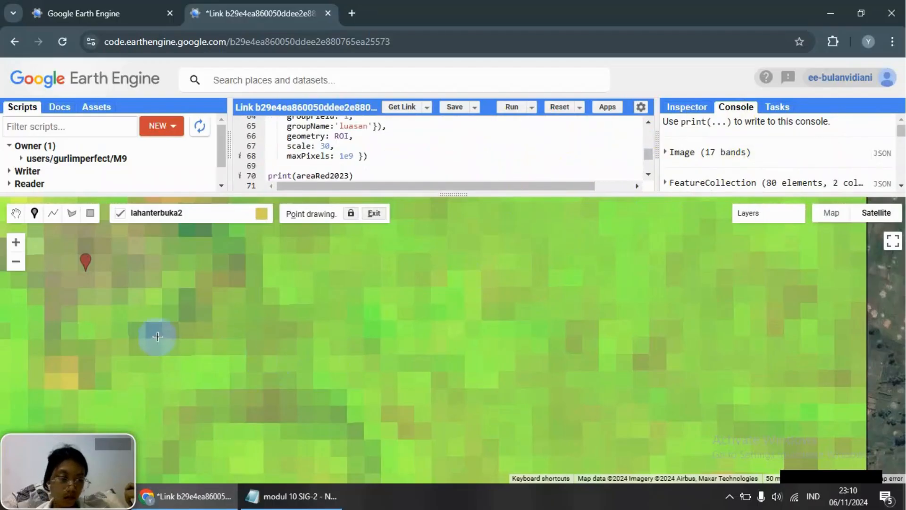
pyautogui.scroll(-3, 210, 257)
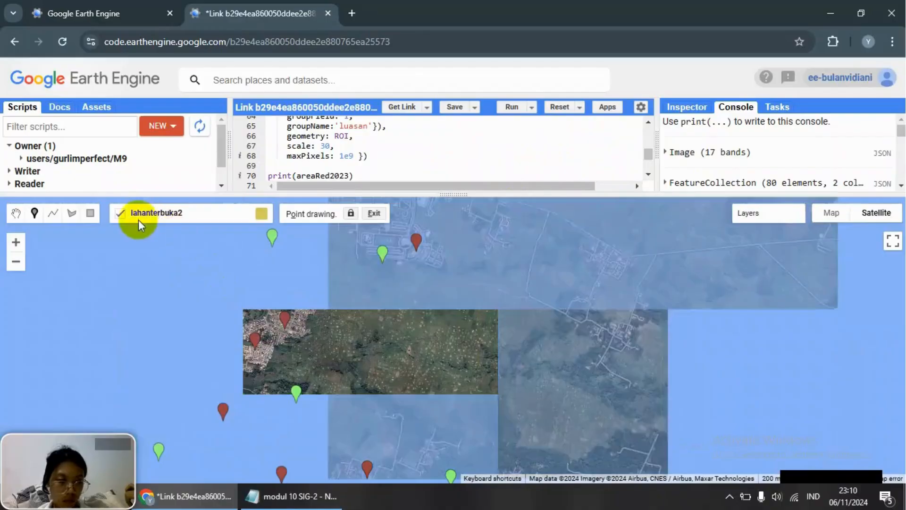
pyautogui.click(16, 213)
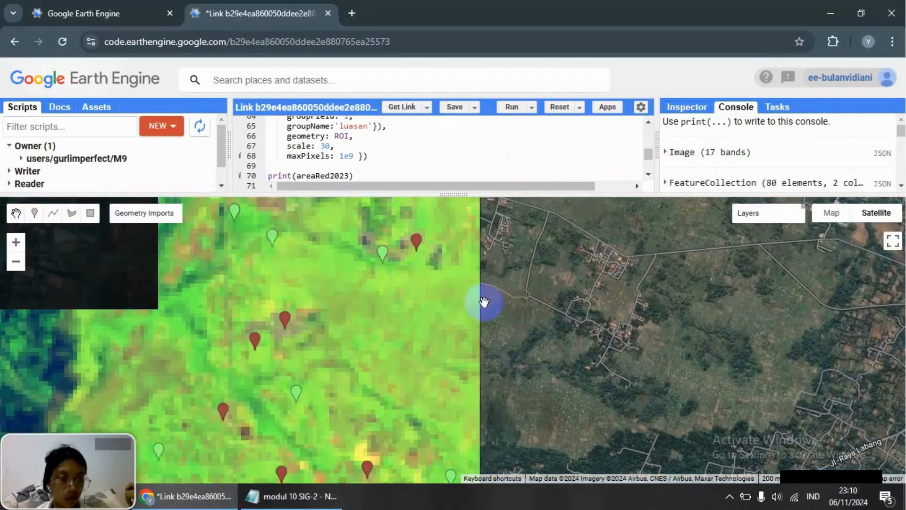
pyautogui.moveTo(415, 315); pyautogui.dragTo(516, 348)
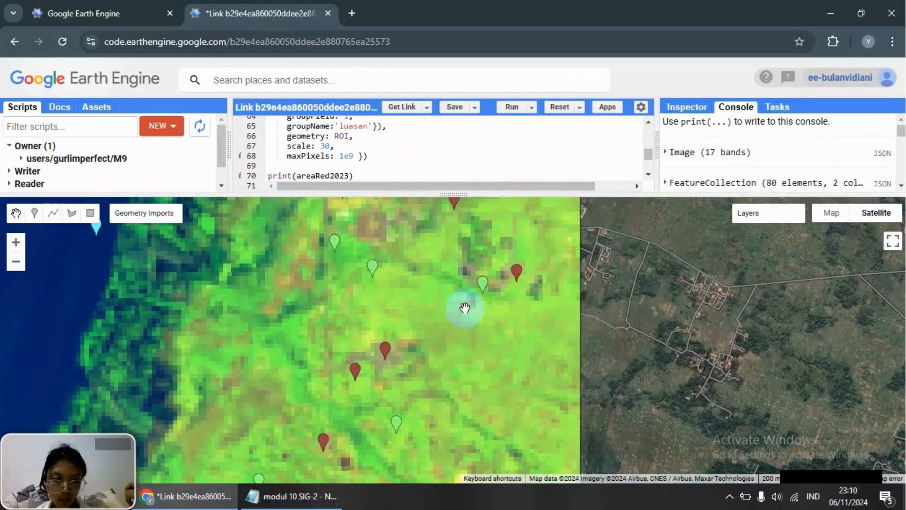
pyautogui.moveTo(465, 308); pyautogui.dragTo(373, 377)
pyautogui.moveTo(438, 303); pyautogui.dragTo(511, 394)
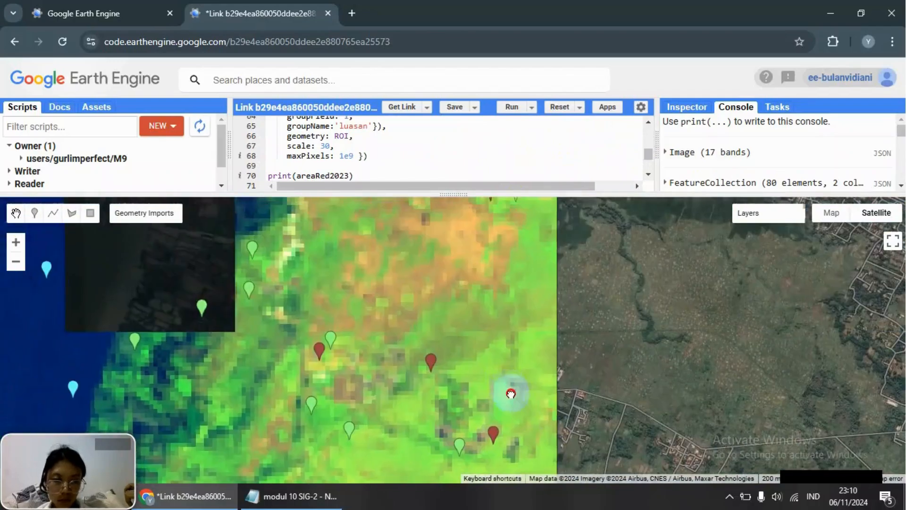
pyautogui.moveTo(481, 299); pyautogui.dragTo(571, 252)
pyautogui.moveTo(537, 356); pyautogui.dragTo(474, 281)
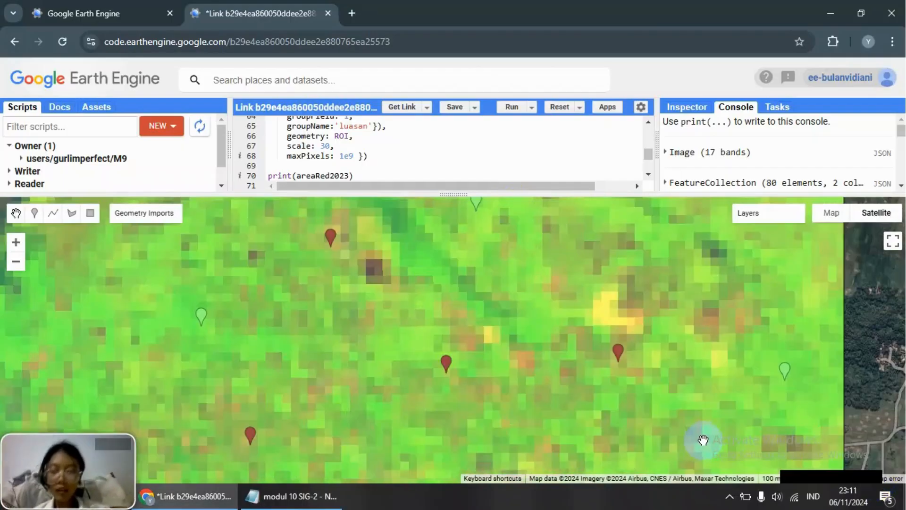
# Step: Place the first three lahanterbuka2 points on orange-brown pixels in the centre, east and west of the zoomed-in 2013 image
pyautogui.click(33, 212)
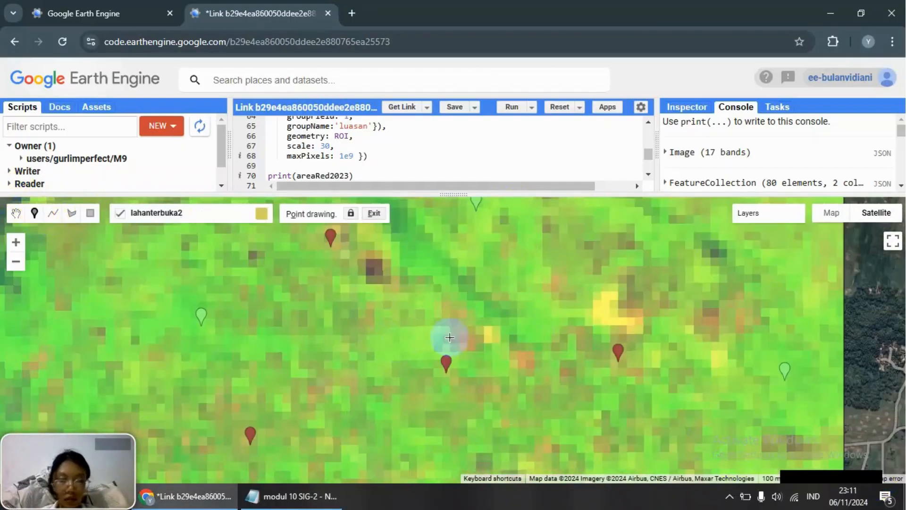
pyautogui.click(464, 314)
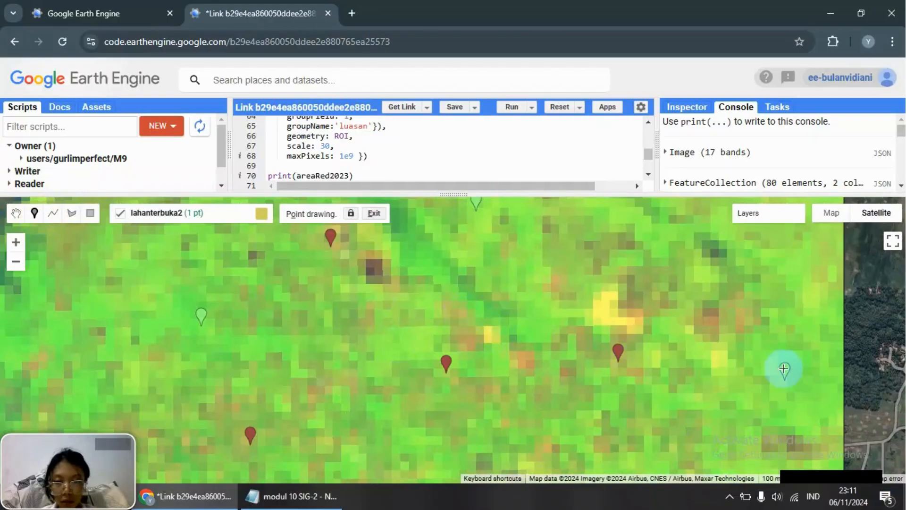
pyautogui.click(742, 314)
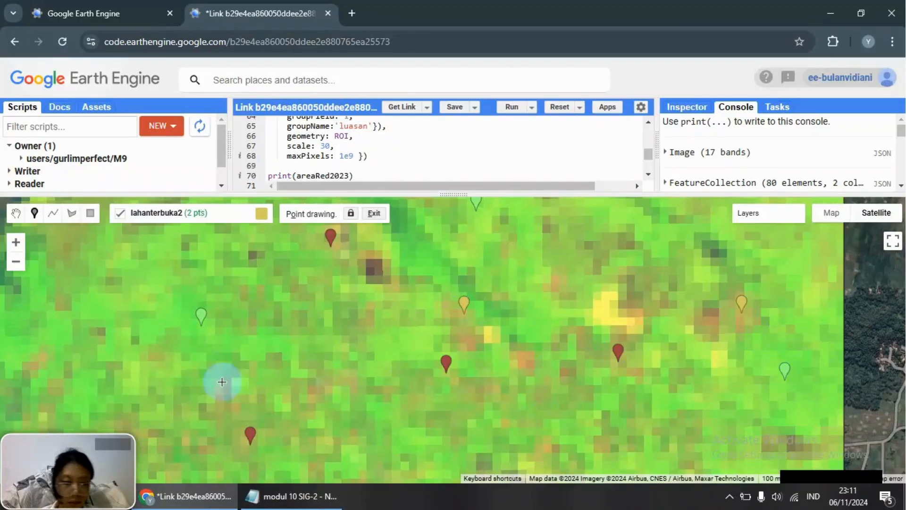
pyautogui.click(45, 359)
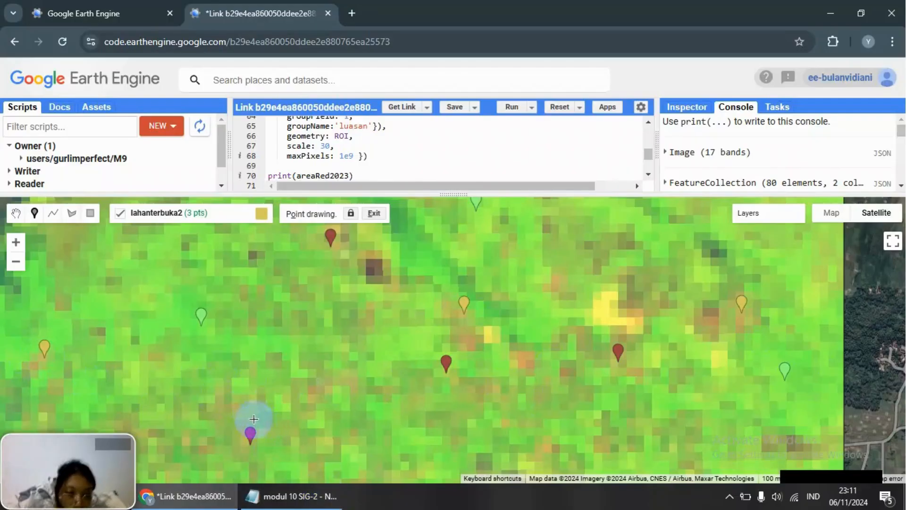
pyautogui.scroll(-1, 257, 403)
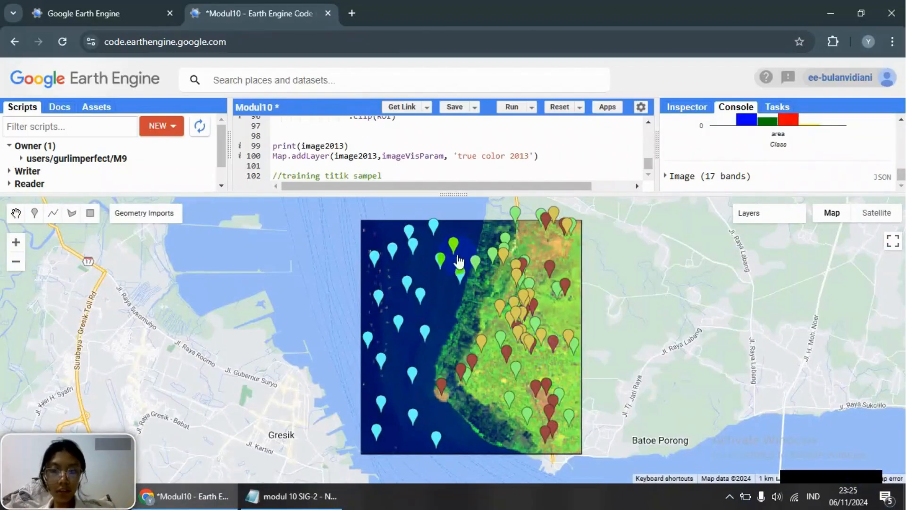
# Step: Insert the 2013 supervised-classification training block from the Notepad notes below the 'training titik sampel' comment and run the script
pyautogui.click(412, 177)
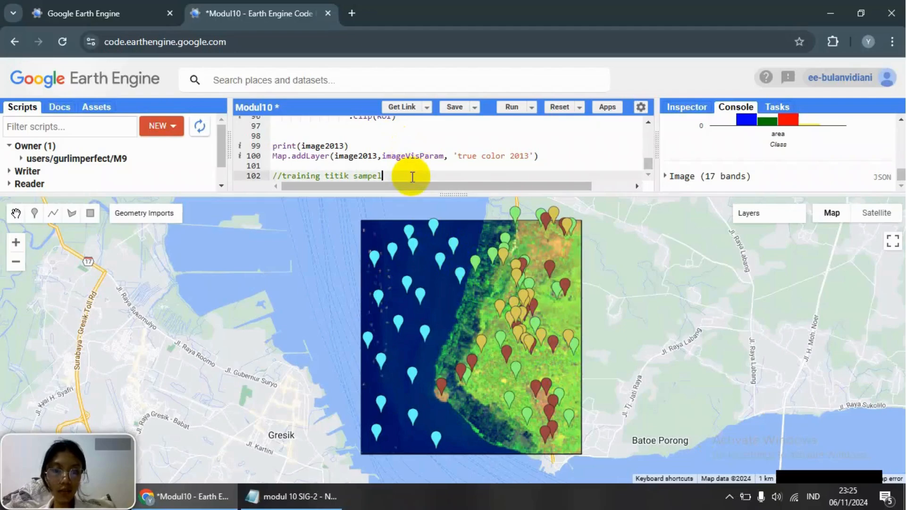
pyautogui.press('Return')
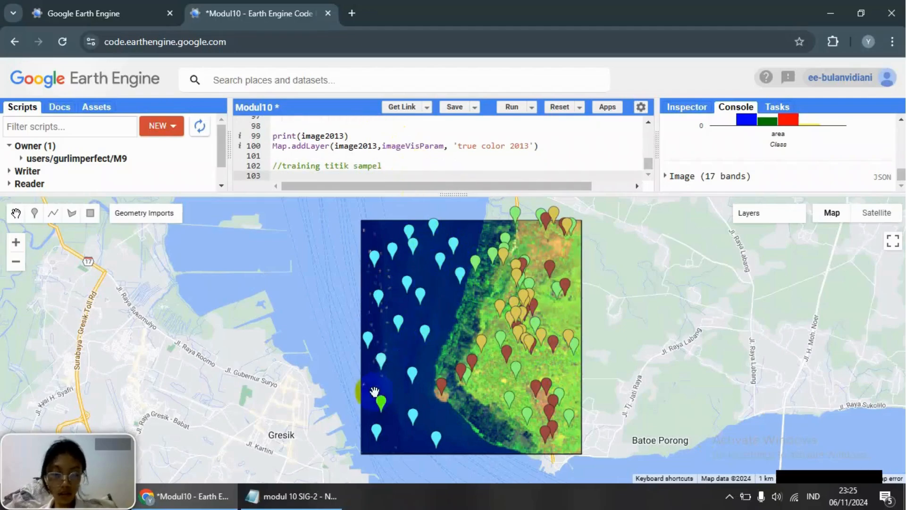
pyautogui.click(312, 501)
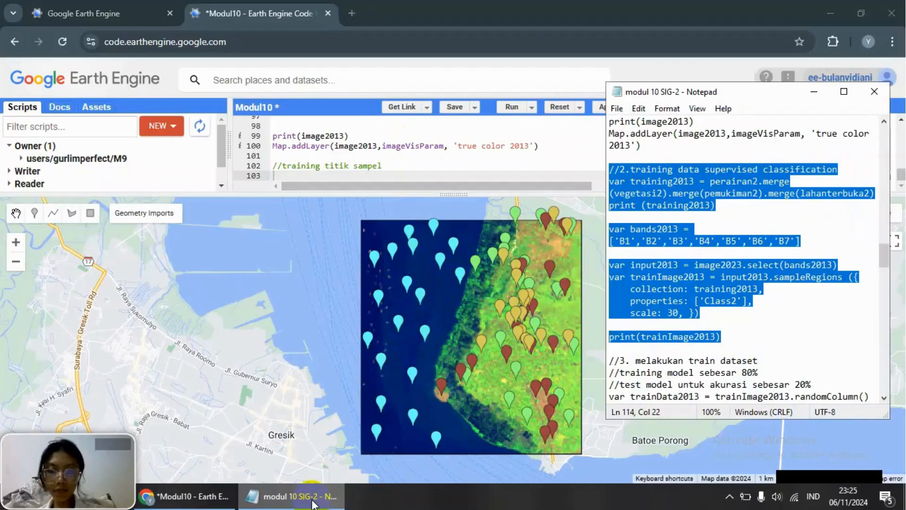
pyautogui.click(312, 175)
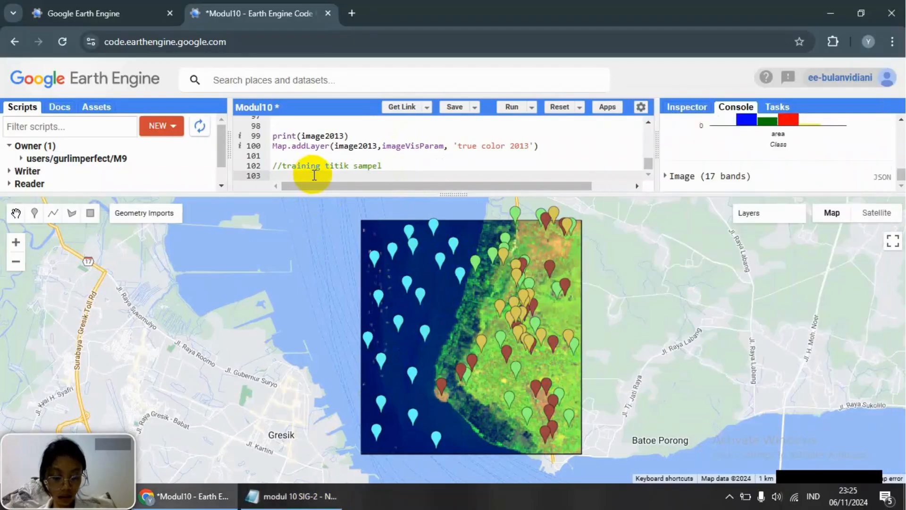
pyautogui.hotkey('ctrl', 'v')
pyautogui.scroll(3, 340, 170)
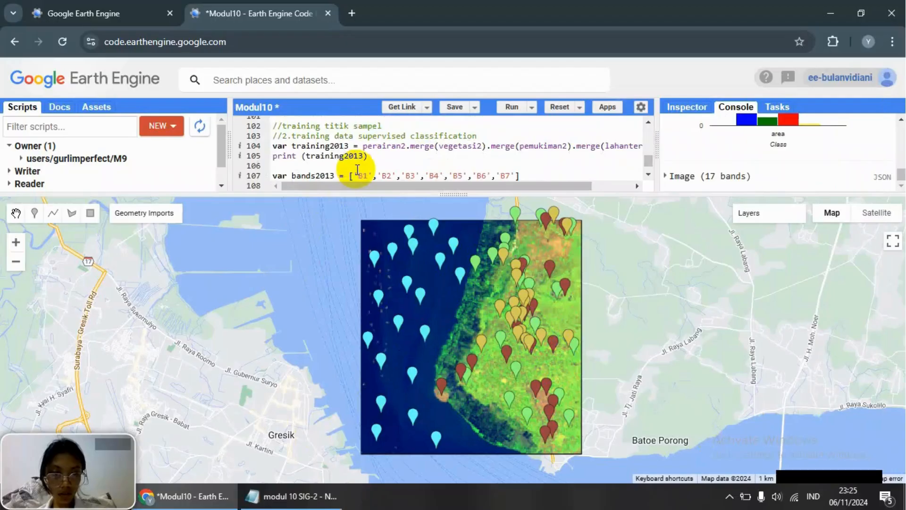
pyautogui.scroll(-2, 357, 170)
pyautogui.scroll(2, 357, 170)
pyautogui.scroll(-4, 361, 172)
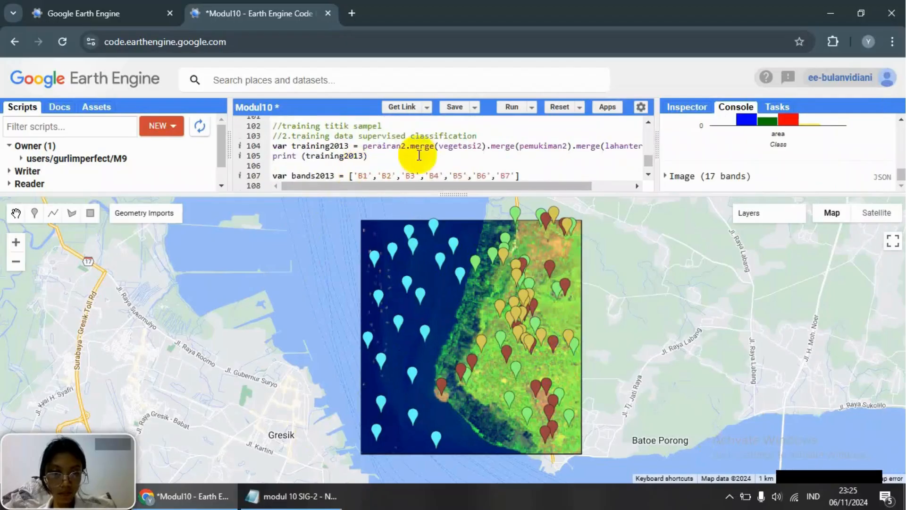
pyautogui.click(512, 108)
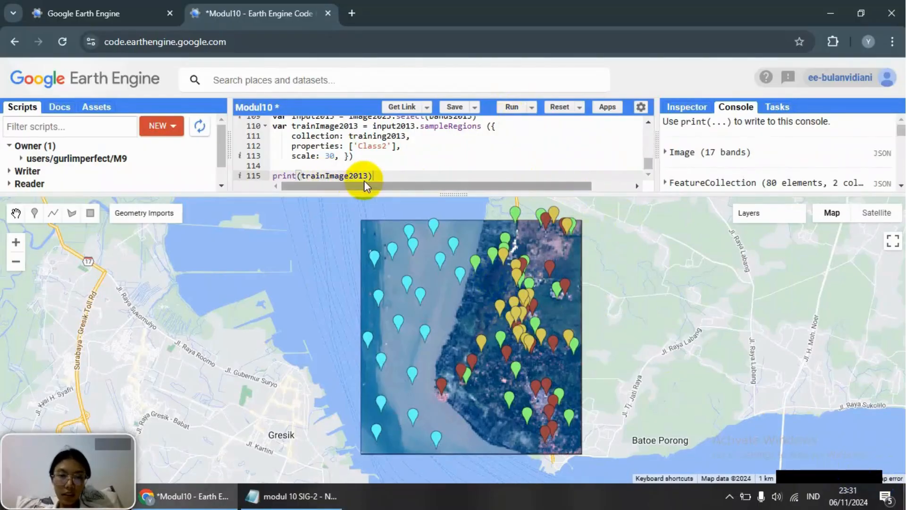
# Step: Switch to the Notepad notes and review section 3, which splits the 2013 samples into 80% training and 20% test data
pyautogui.scroll(5, 400, 168)
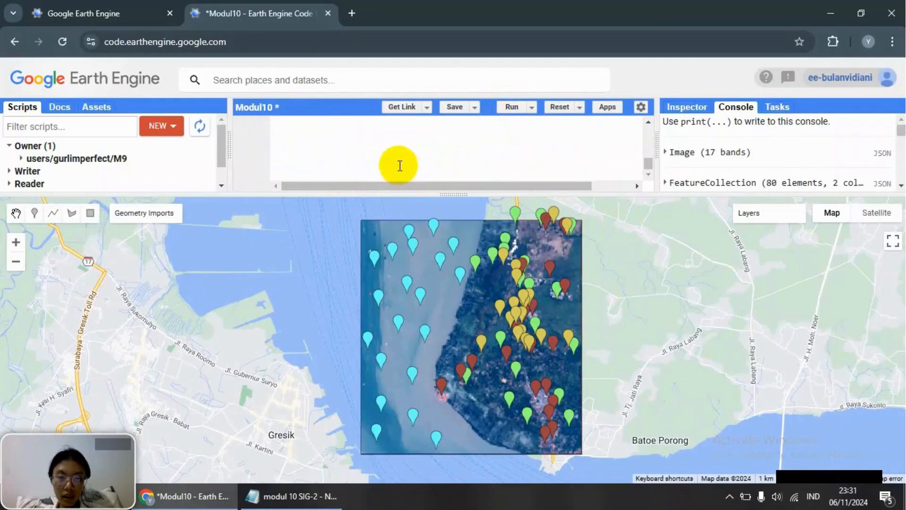
pyautogui.click(291, 496)
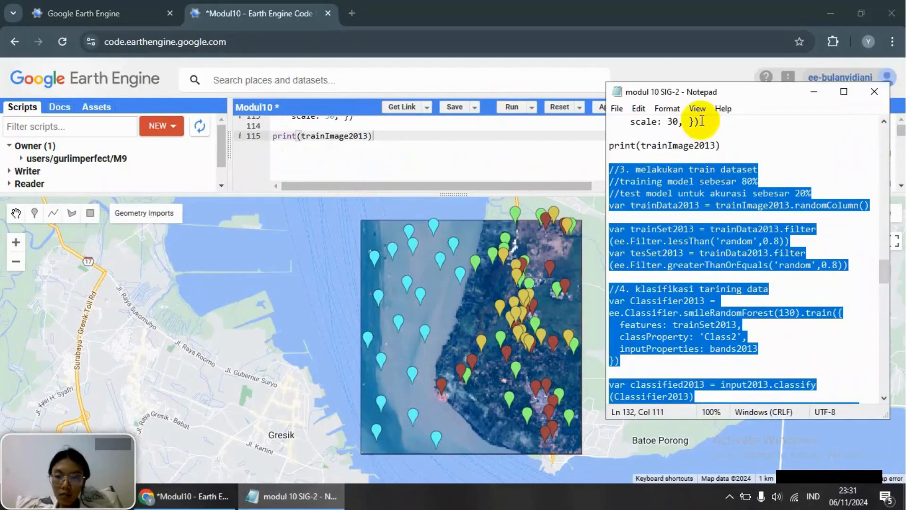
pyautogui.click(678, 171)
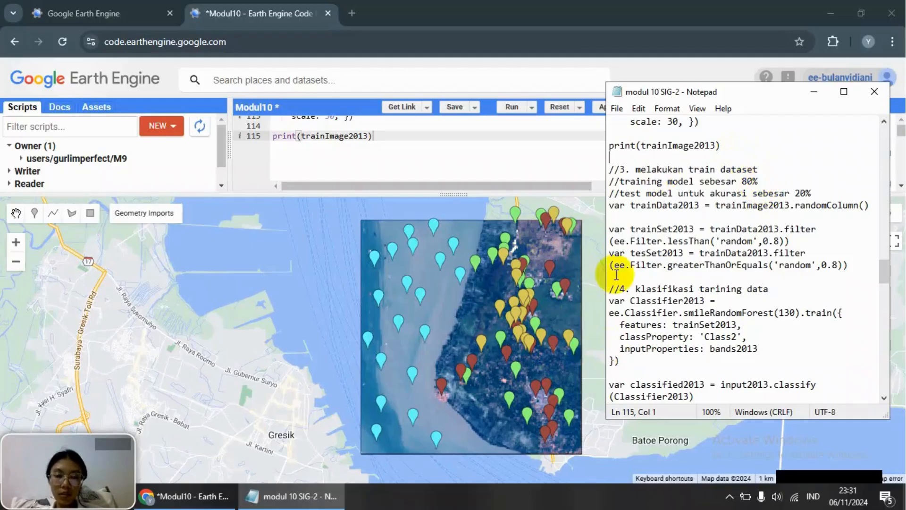
pyautogui.moveTo(759, 181); pyautogui.dragTo(617, 182)
pyautogui.moveTo(810, 193); pyautogui.dragTo(706, 191)
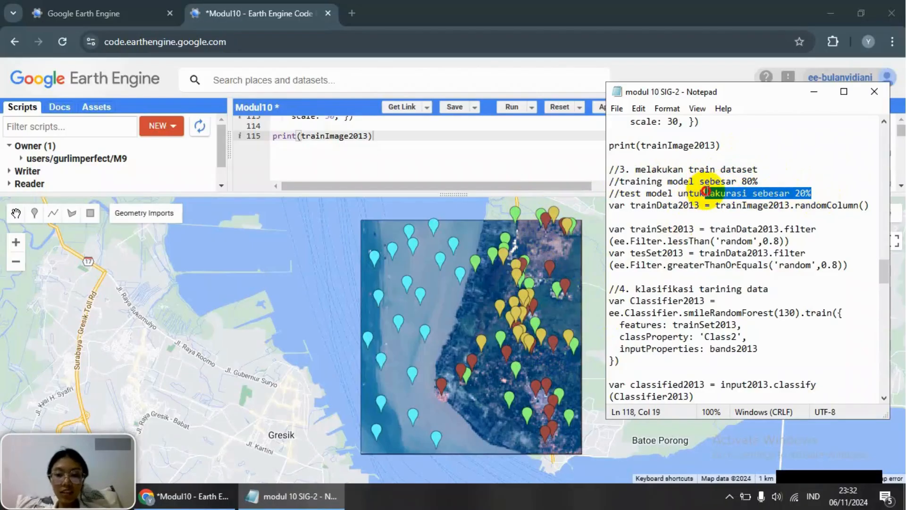
pyautogui.click(730, 218)
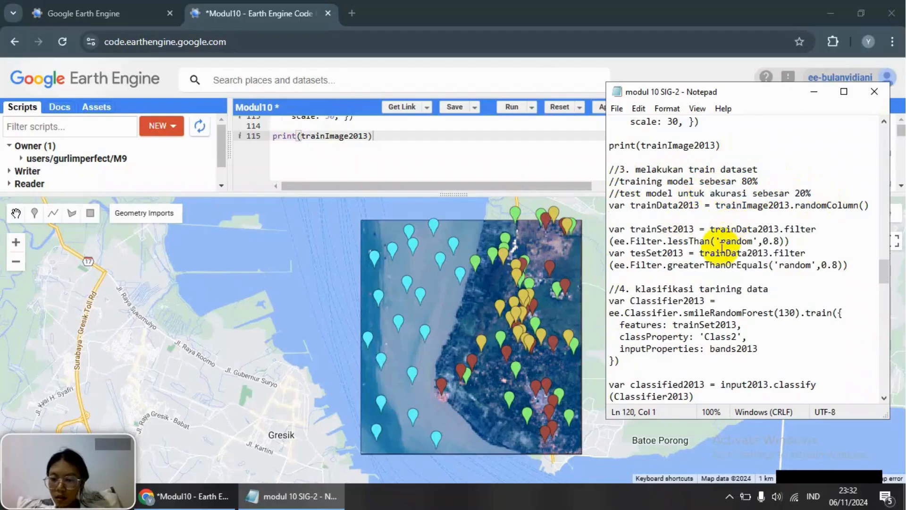
# Step: Review section 4 of the notes, covering the 2013 random forest classifier and the min, max and palette settings of its map layer
pyautogui.scroll(-1, 675, 306)
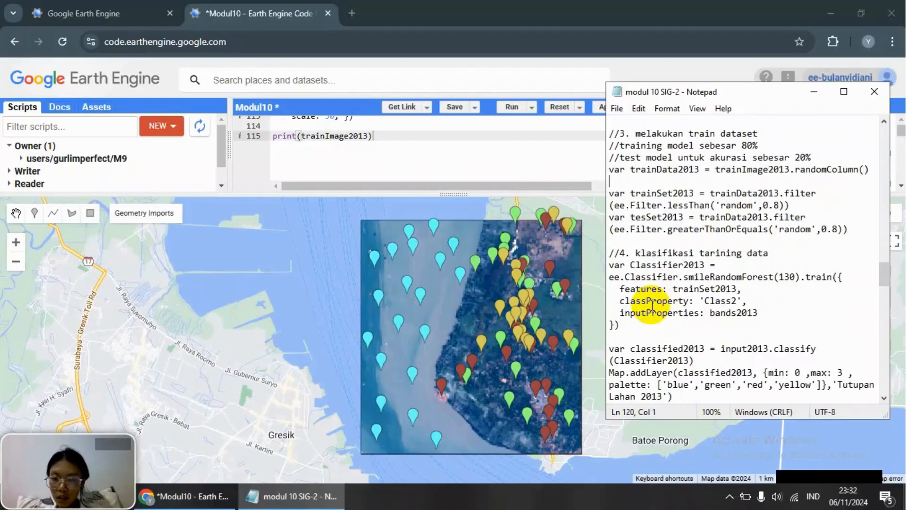
pyautogui.scroll(-1, 649, 293)
pyautogui.scroll(-1, 648, 284)
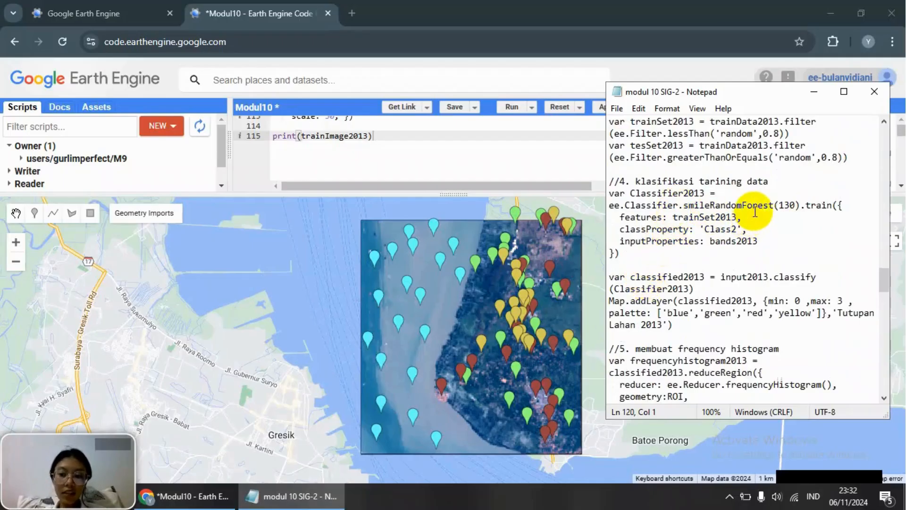
pyautogui.moveTo(710, 206); pyautogui.dragTo(769, 207)
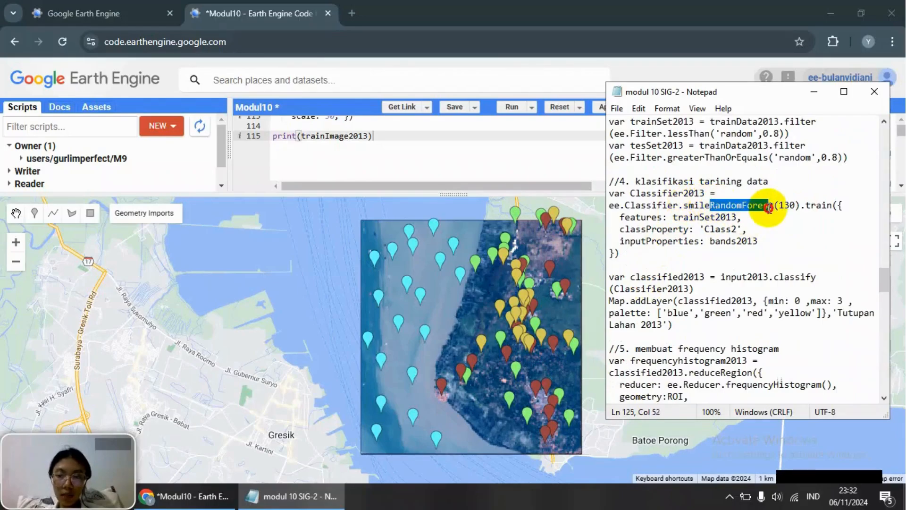
pyautogui.click(789, 230)
pyautogui.scroll(-2, 786, 229)
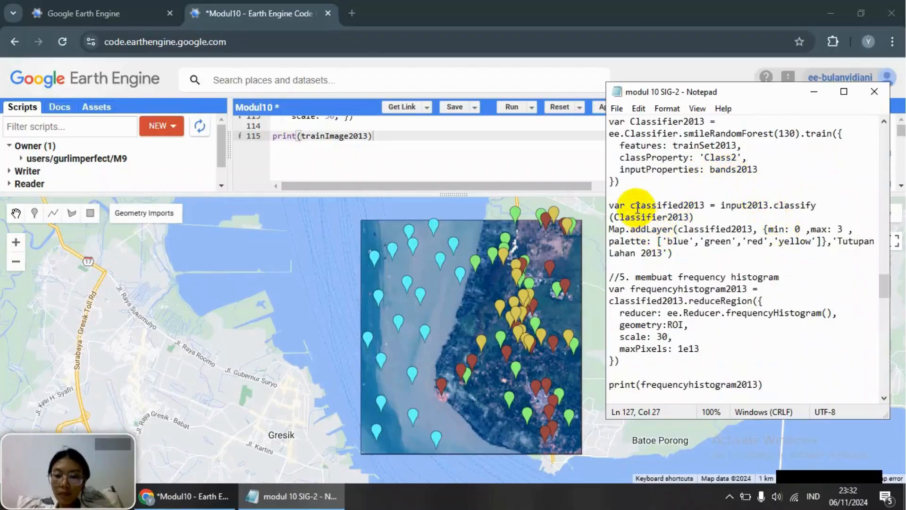
pyautogui.scroll(-1, 652, 200)
pyautogui.scroll(1, 654, 227)
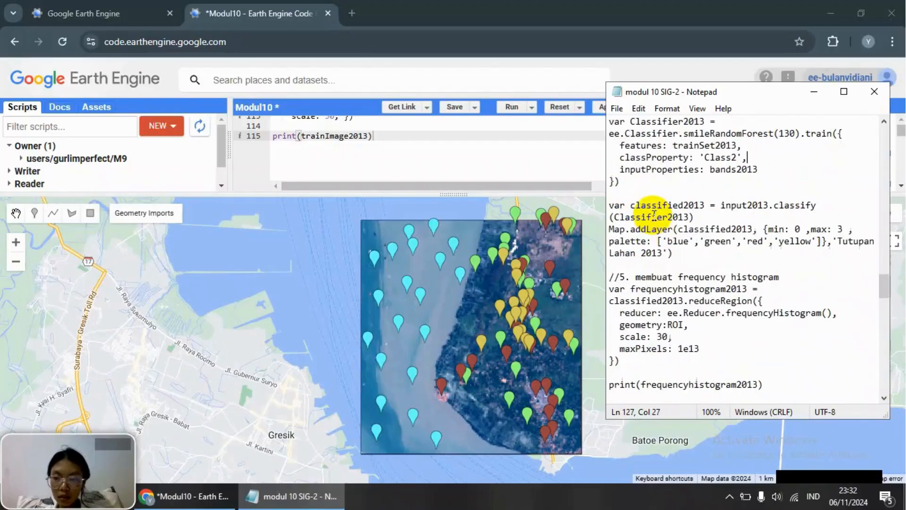
pyautogui.scroll(1, 681, 249)
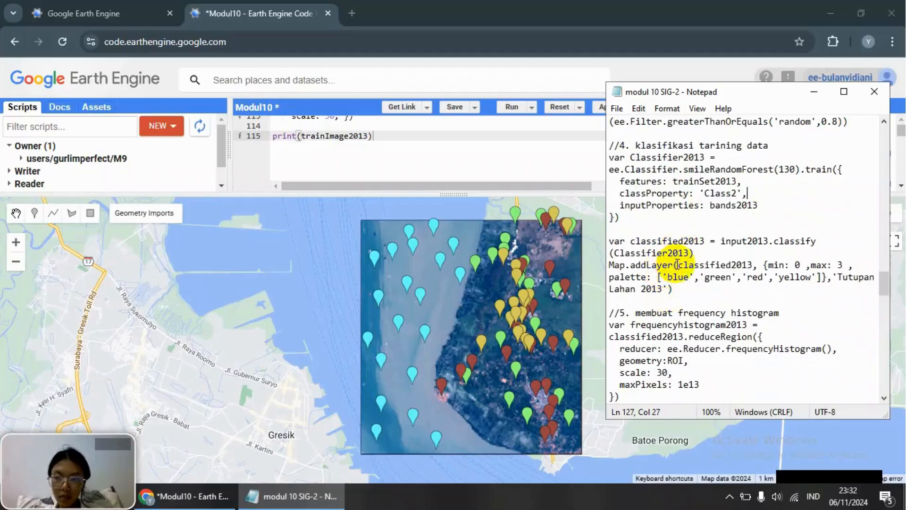
pyautogui.moveTo(770, 266); pyautogui.dragTo(850, 266)
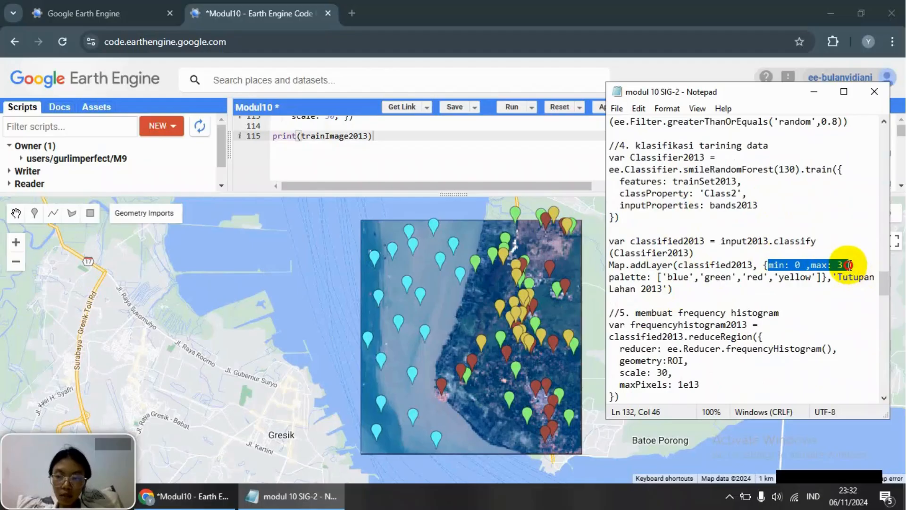
pyautogui.click(792, 264)
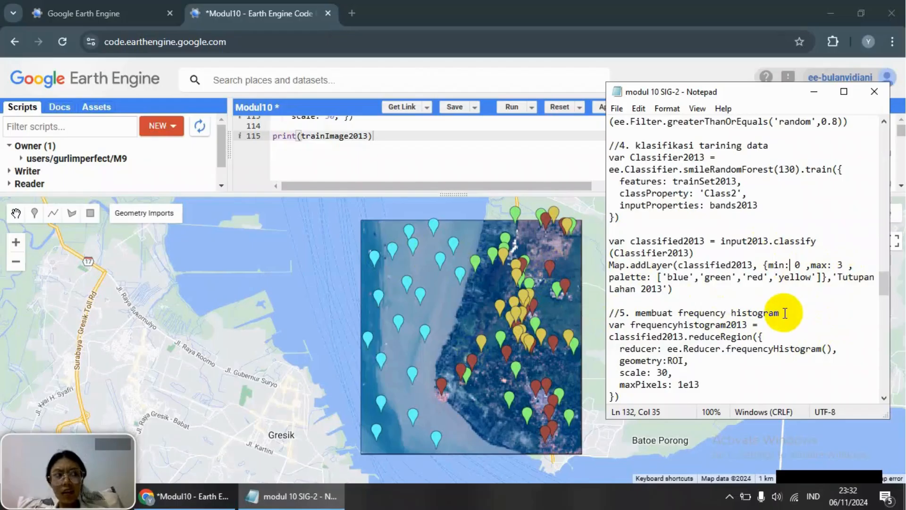
# Step: Insert sections 3 and 4 of the Notepad notes (2013 train/test split and random forest classification) below print(trainImage2013) and run the script
pyautogui.moveTo(702, 292); pyautogui.dragTo(606, 180)
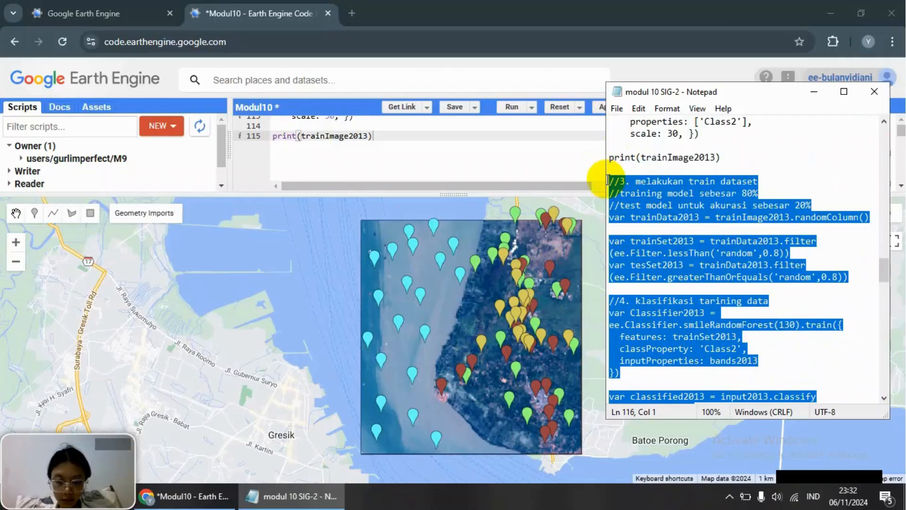
pyautogui.click(257, 146)
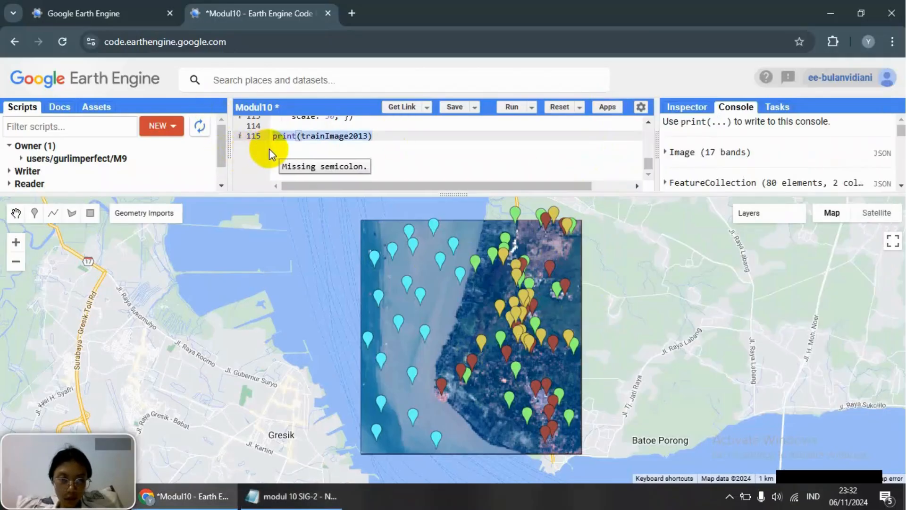
pyautogui.click(300, 152)
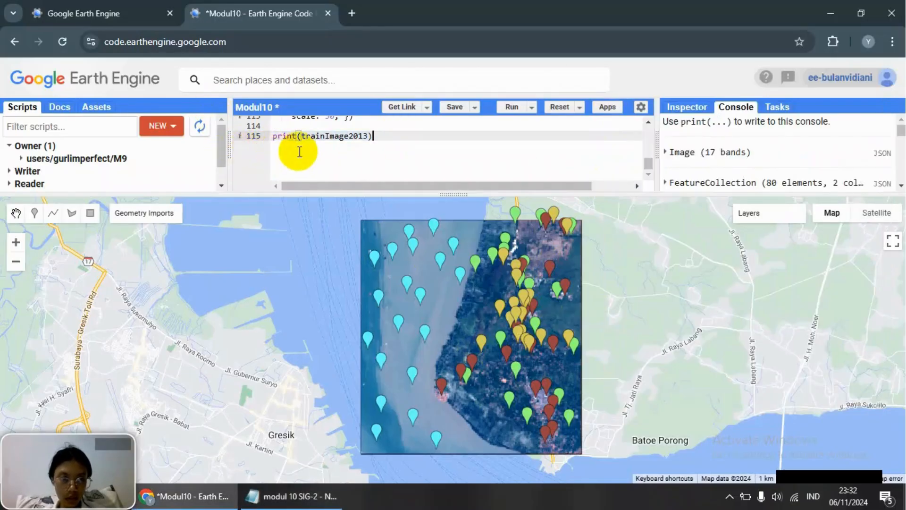
pyautogui.click(376, 150)
pyautogui.press('Return')
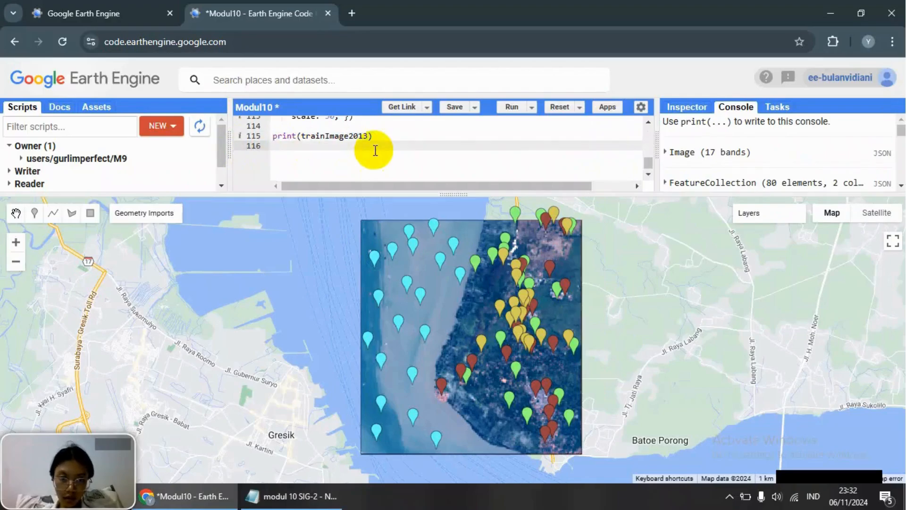
pyautogui.press('Return')
pyautogui.hotkey('ctrl', 'v')
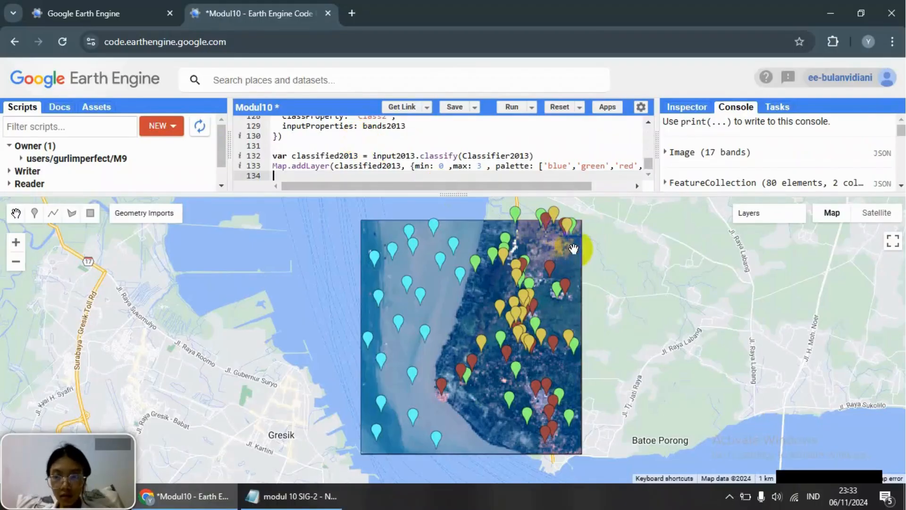
pyautogui.click(512, 108)
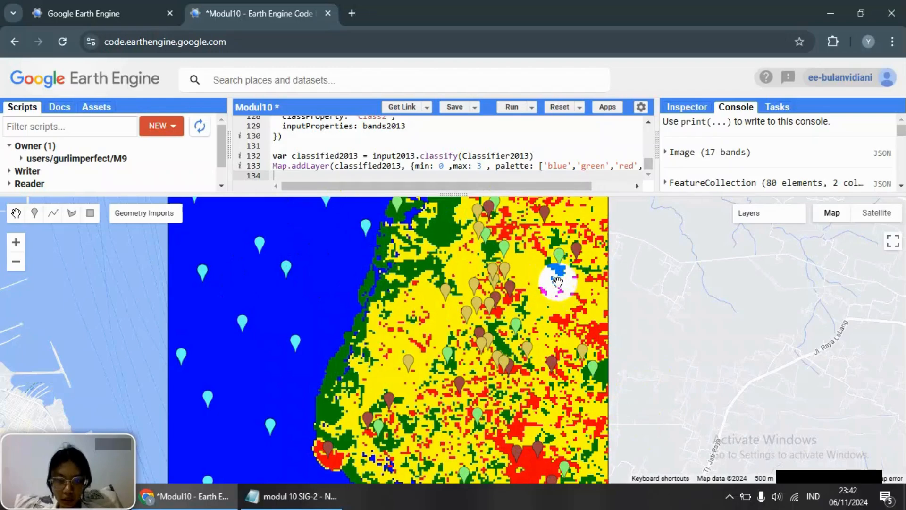
# Step: Inspect the 2013 land cover classification on the map, from the northern part of the study area to the south
pyautogui.moveTo(530, 270); pyautogui.dragTo(526, 330)
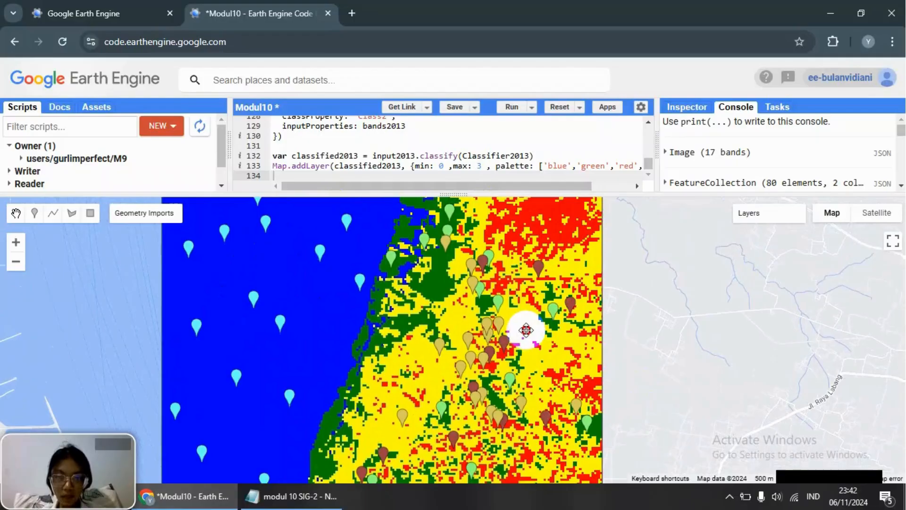
pyautogui.moveTo(536, 270); pyautogui.dragTo(529, 230)
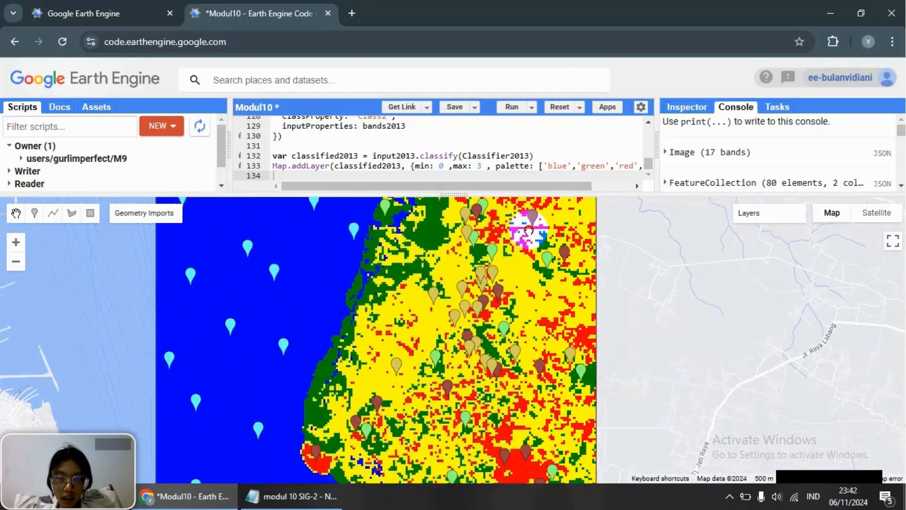
pyautogui.moveTo(533, 323); pyautogui.dragTo(485, 223)
pyautogui.moveTo(520, 302); pyautogui.dragTo(529, 317)
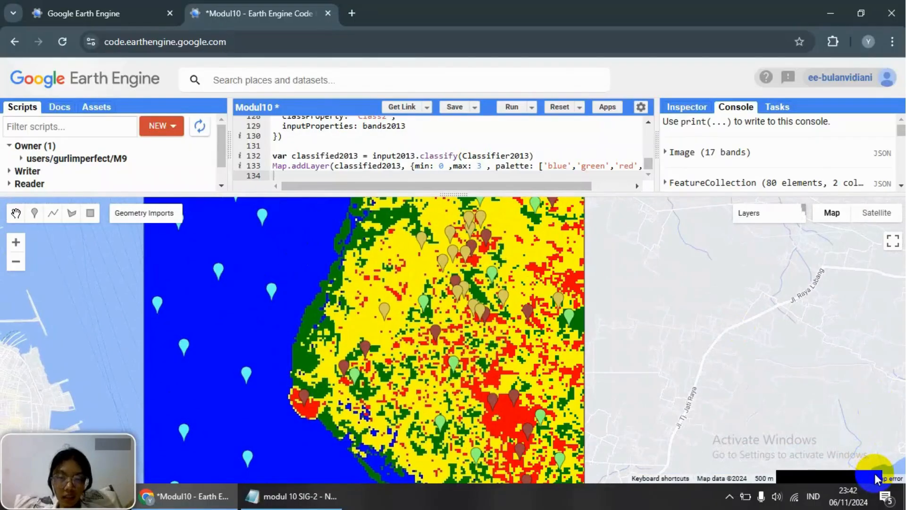
pyautogui.moveTo(492, 321); pyautogui.dragTo(451, 343)
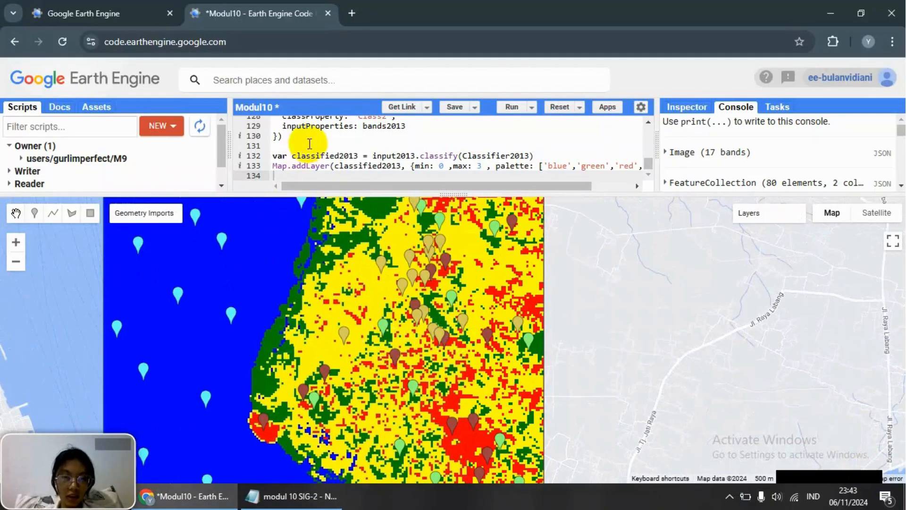
# Step: Switch to the Notepad notes and copy section 5 (frequency histogram) and section 6 (area per class) for 2013, through print(areaRed2013)
pyautogui.click(290, 495)
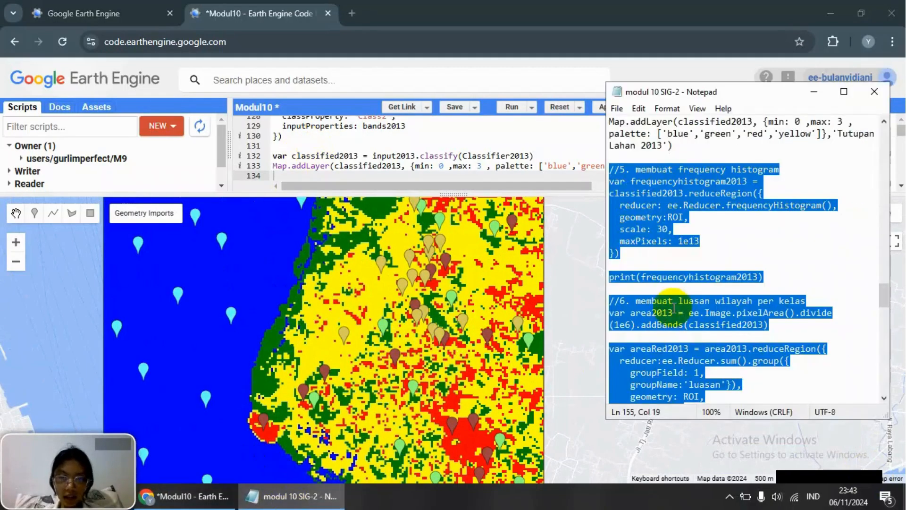
pyautogui.click(684, 205)
pyautogui.scroll(-3, 680, 322)
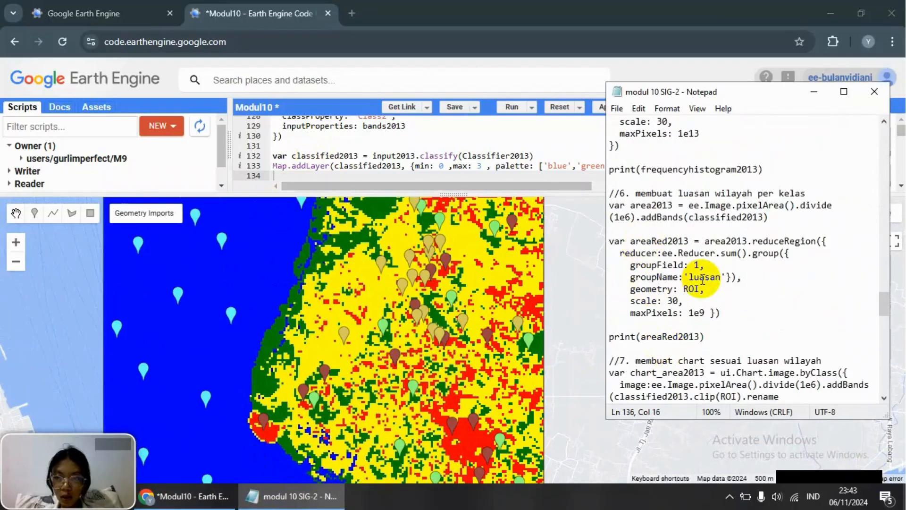
pyautogui.scroll(2, 699, 274)
pyautogui.scroll(1, 698, 273)
pyautogui.moveTo(610, 169); pyautogui.dragTo(740, 261)
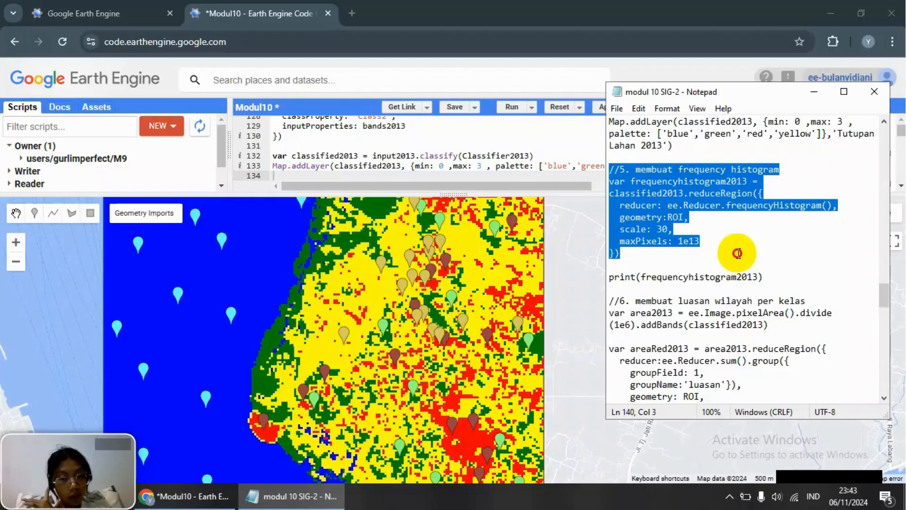
pyautogui.moveTo(738, 253); pyautogui.dragTo(746, 390)
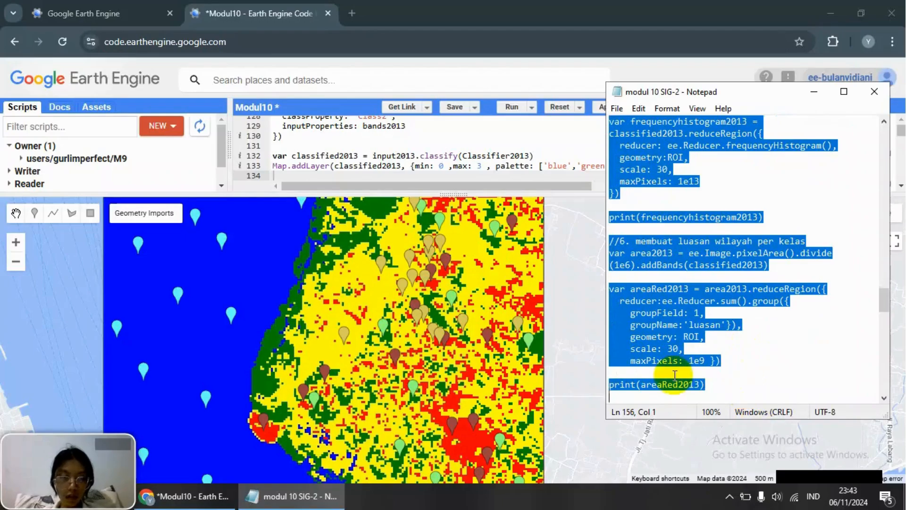
# Step: Insert the copied 2013 histogram and class-area code below the classified2013 map layer line in the Earth Engine script and run it
pyautogui.click(504, 12)
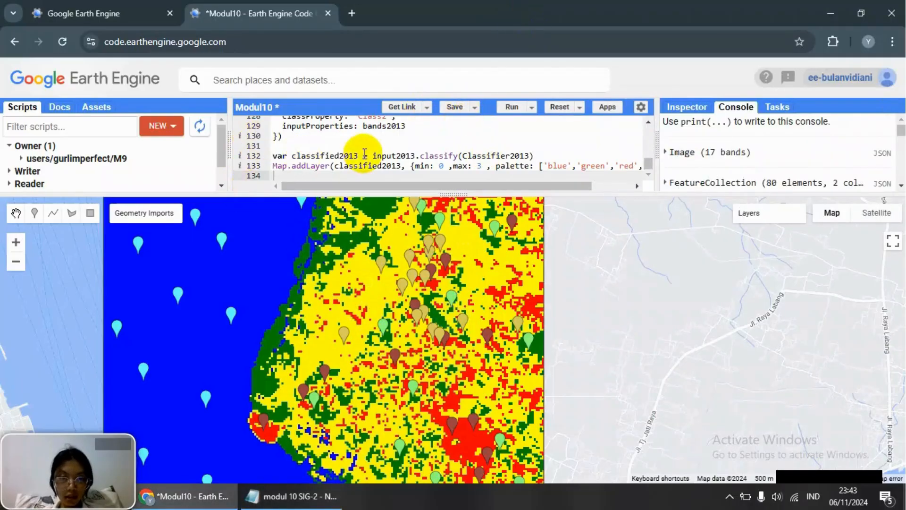
pyautogui.click(557, 165)
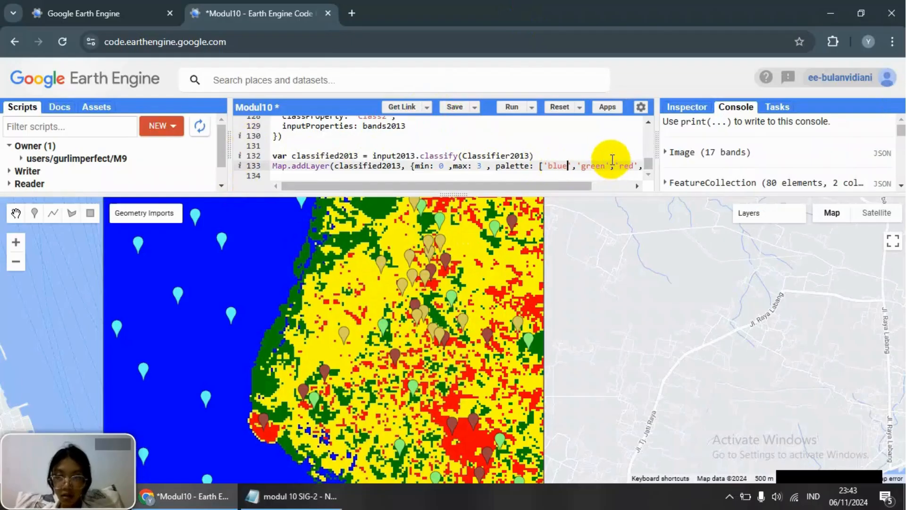
pyautogui.press('Right')
pyautogui.press('Right')
pyautogui.press('Right')
pyautogui.press('Right')
pyautogui.press('Right')
pyautogui.press('Right')
pyautogui.press('Right')
pyautogui.press('Right')
pyautogui.press('Right')
pyautogui.press('Right')
pyautogui.press('Right')
pyautogui.press('Right')
pyautogui.press('Right')
pyautogui.press('Right')
pyautogui.press('Right')
pyautogui.press('Right')
pyautogui.press('Right')
pyautogui.press('Right')
pyautogui.press('Right')
pyautogui.press('Right')
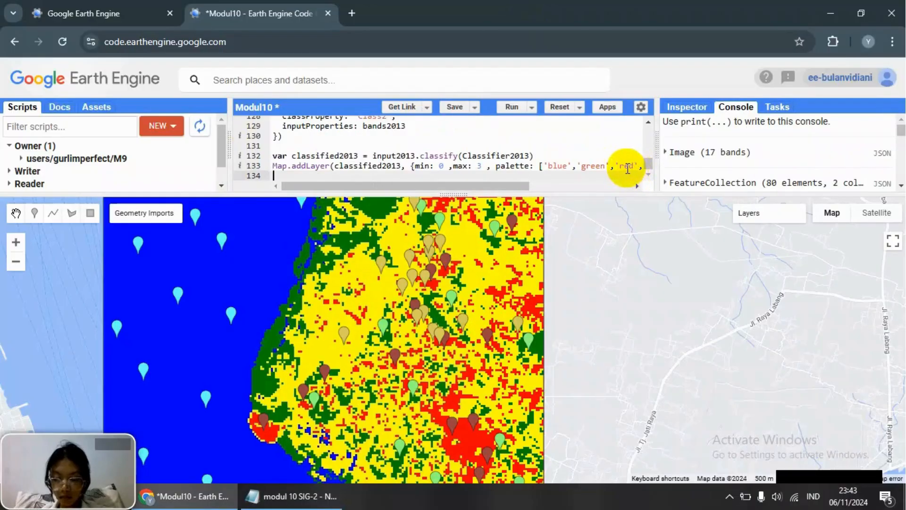
pyautogui.press('Return')
pyautogui.hotkey('ctrl', 'v')
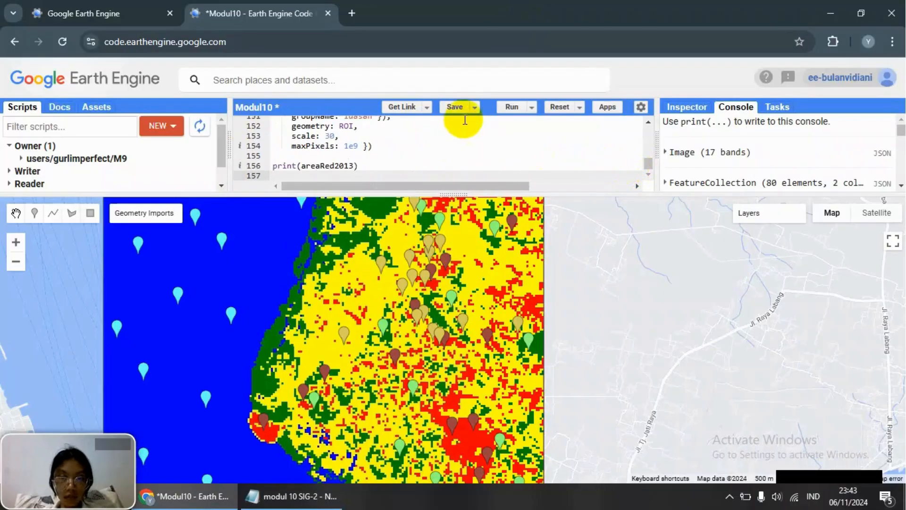
pyautogui.click(504, 110)
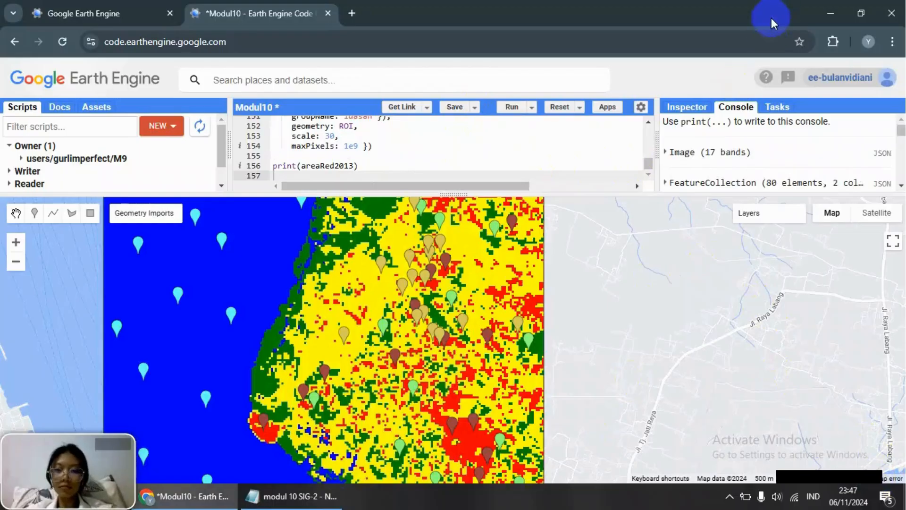
# Step: Examine the 2013 frequency histogram's pixel counts per class in the console and expand the class-area result
pyautogui.scroll(-5, 739, 174)
pyautogui.scroll(5, 712, 165)
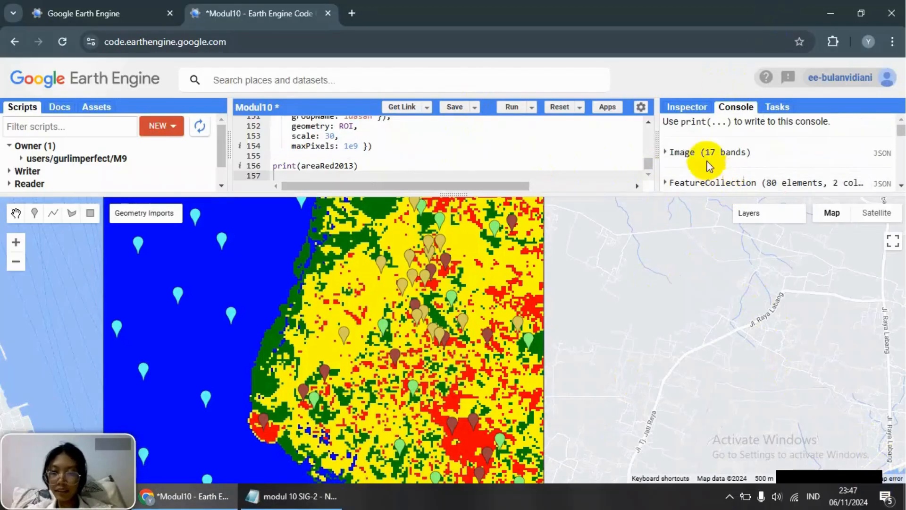
pyautogui.scroll(-2, 702, 153)
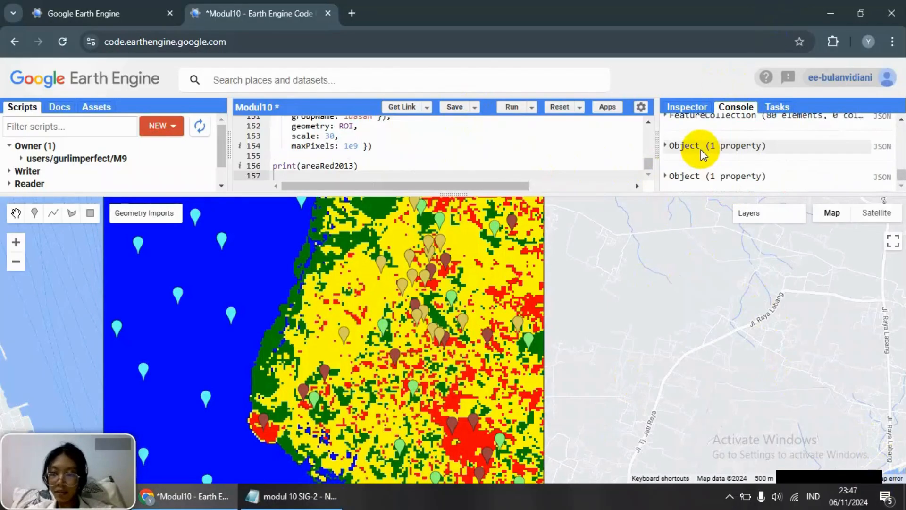
pyautogui.click(666, 145)
pyautogui.click(677, 160)
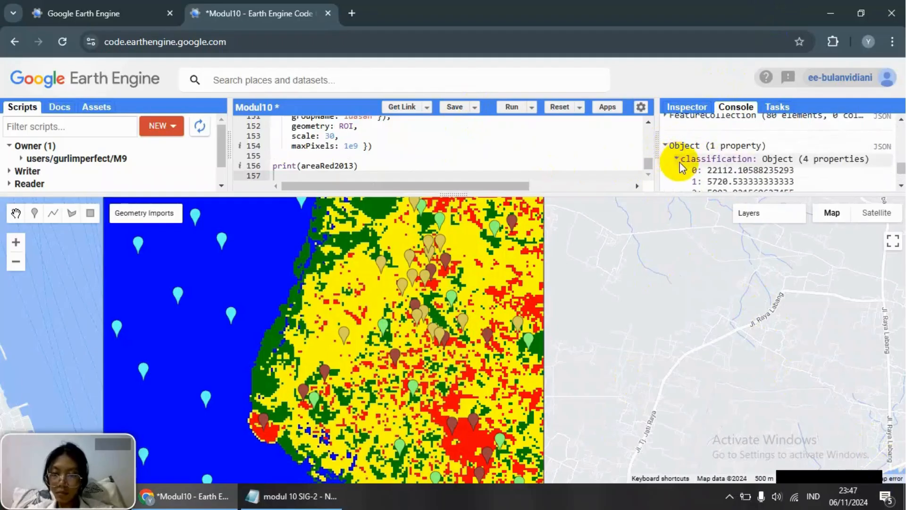
pyautogui.scroll(-2, 685, 170)
pyautogui.scroll(2, 778, 162)
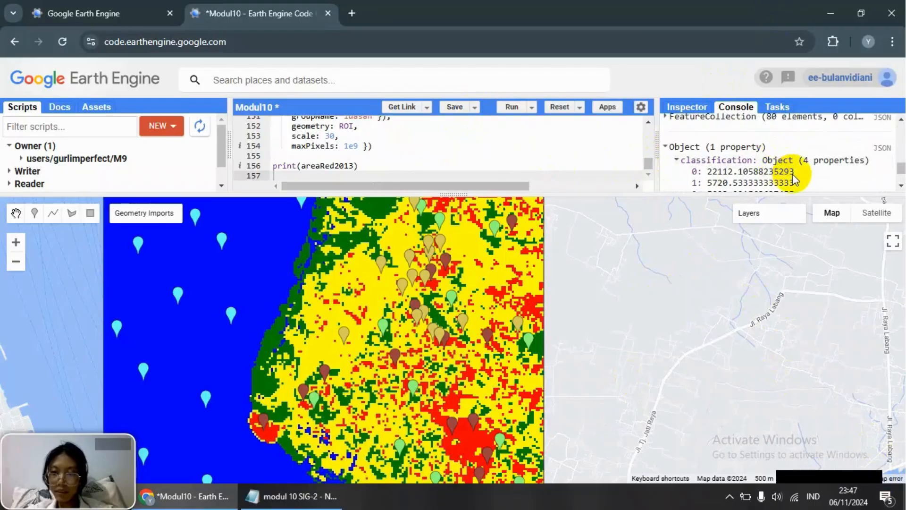
pyautogui.scroll(-2, 792, 174)
pyautogui.click(675, 177)
pyautogui.scroll(2, 690, 181)
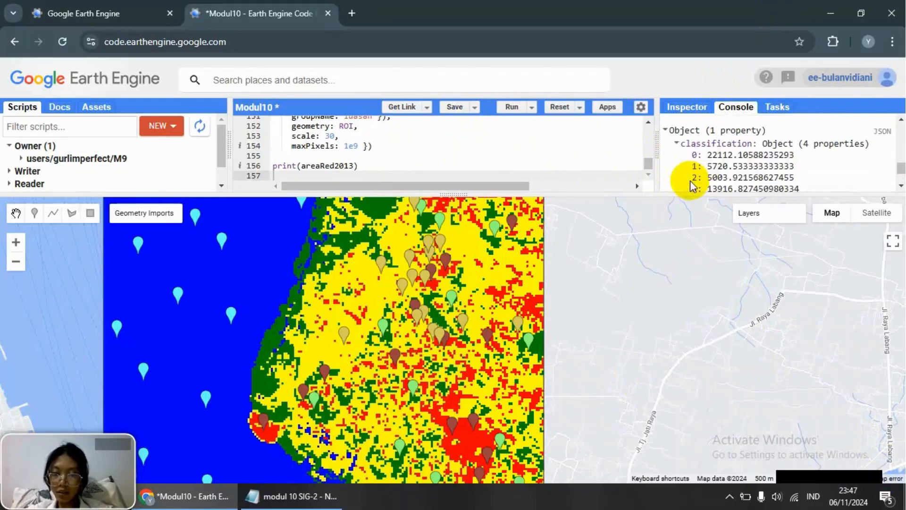
pyautogui.scroll(-2, 712, 173)
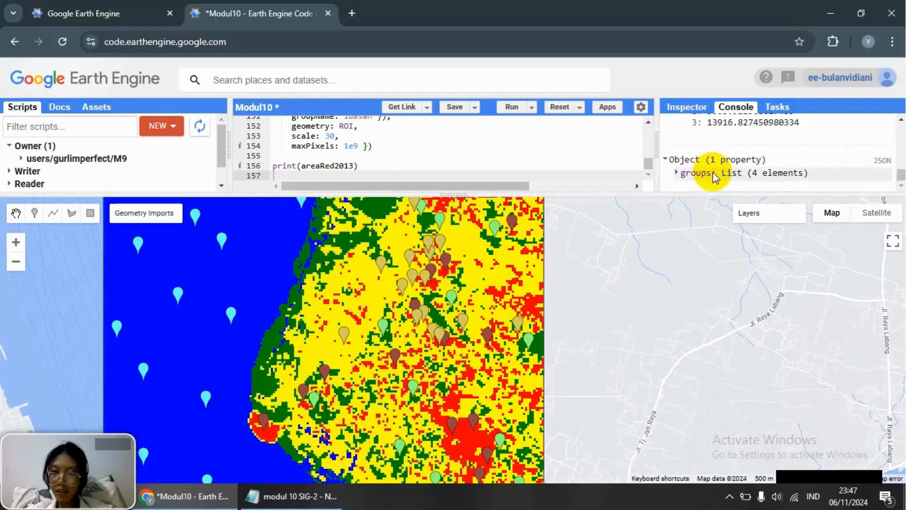
# Step: Expand groups 0 to 3 of the 2013 area result and read each land cover class's area sum
pyautogui.click(699, 172)
pyautogui.scroll(-2, 701, 186)
pyautogui.click(702, 138)
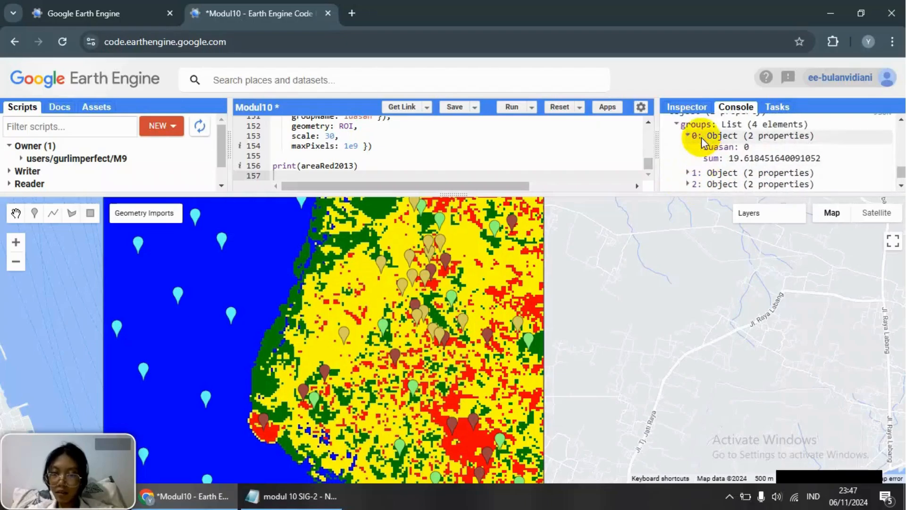
pyautogui.click(703, 172)
pyautogui.scroll(-1, 708, 182)
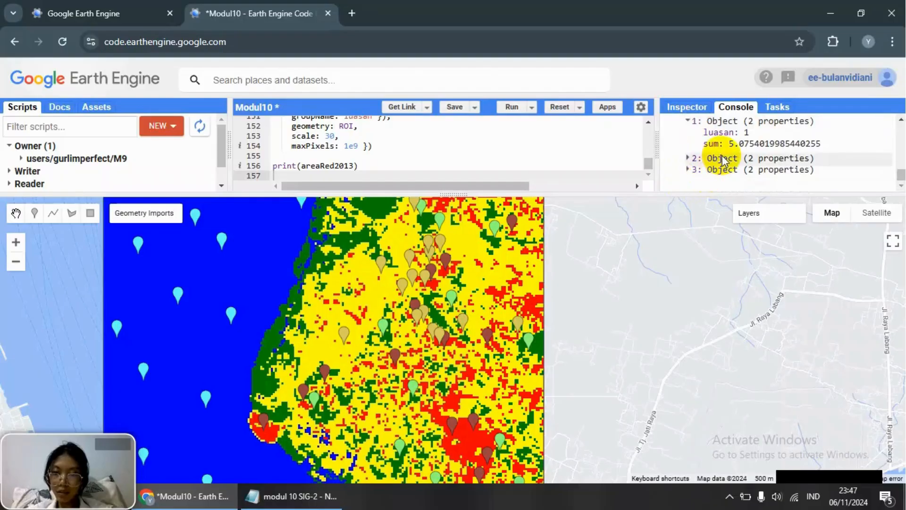
pyautogui.click(722, 158)
pyautogui.scroll(-1, 724, 181)
pyautogui.click(721, 174)
pyautogui.scroll(-1, 719, 173)
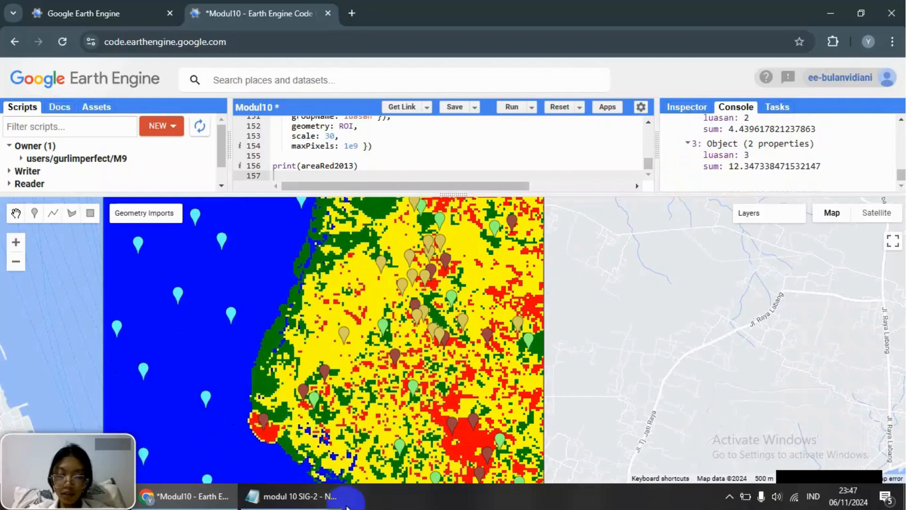
# Step: Insert section 7 of the Notepad notes, the 'Tutupan lahan 2013' area chart by class, at the end of the script and run it
pyautogui.click(325, 496)
pyautogui.click(732, 335)
pyautogui.scroll(-5, 710, 333)
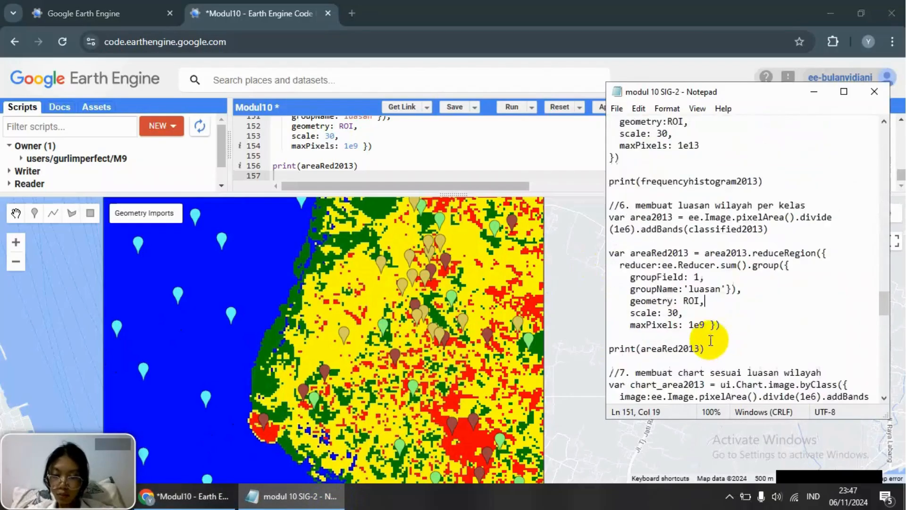
pyautogui.moveTo(614, 229); pyautogui.dragTo(722, 226)
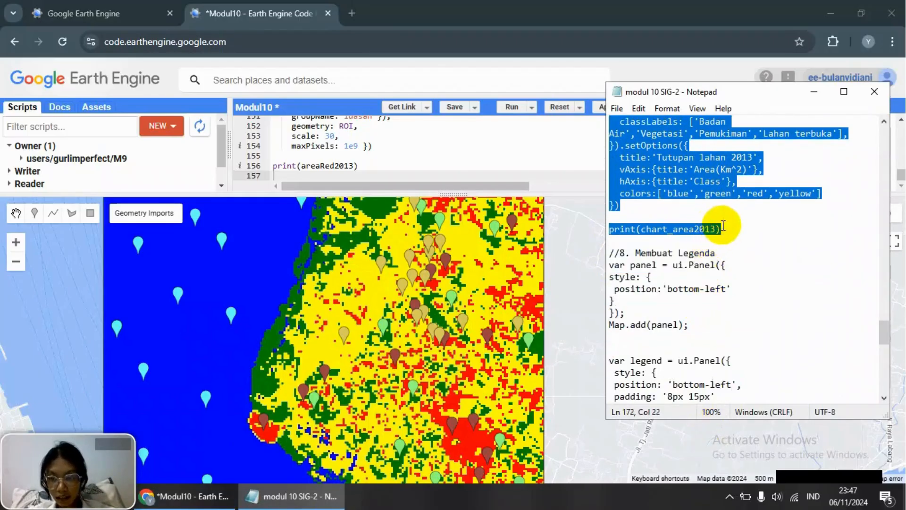
pyautogui.click(470, 154)
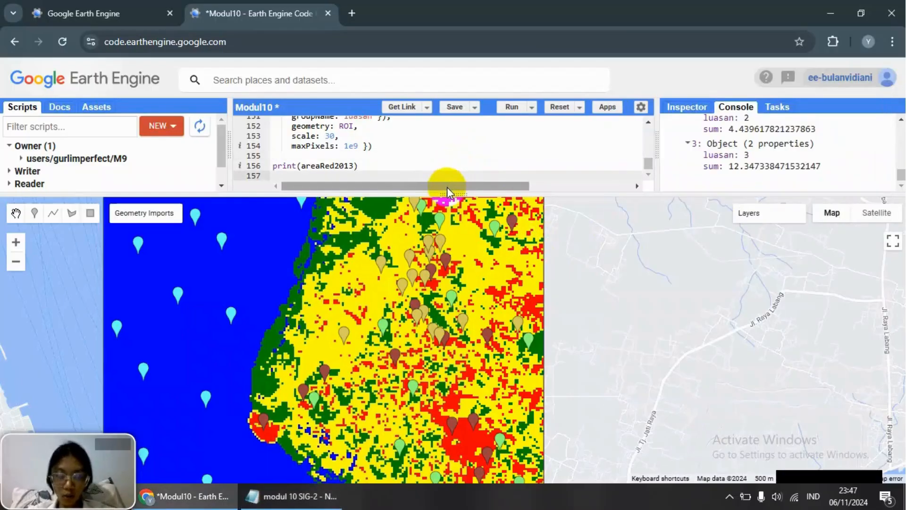
pyautogui.press('Return')
pyautogui.hotkey('ctrl', 'v')
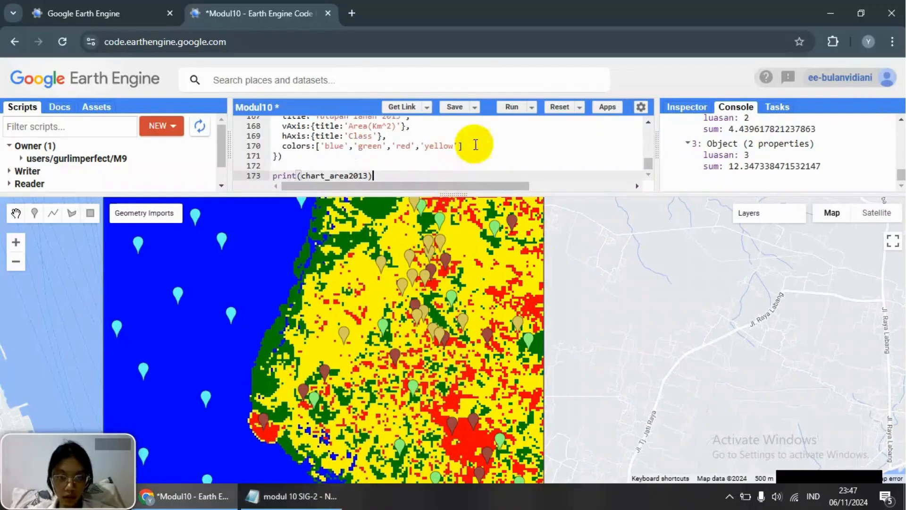
pyautogui.click(511, 107)
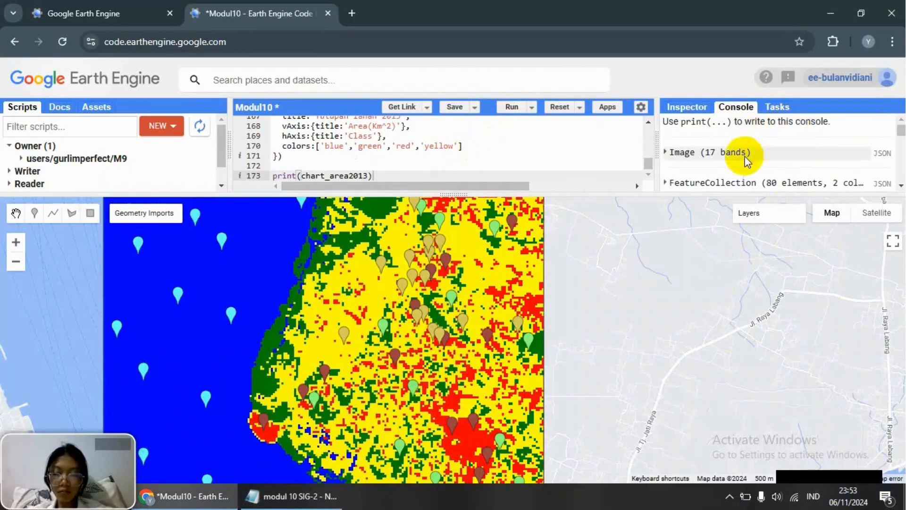
# Step: Open the 'Tutupan lahan 2013' console chart in its own browser tab and return to the Modul10 script
pyautogui.scroll(-5, 745, 161)
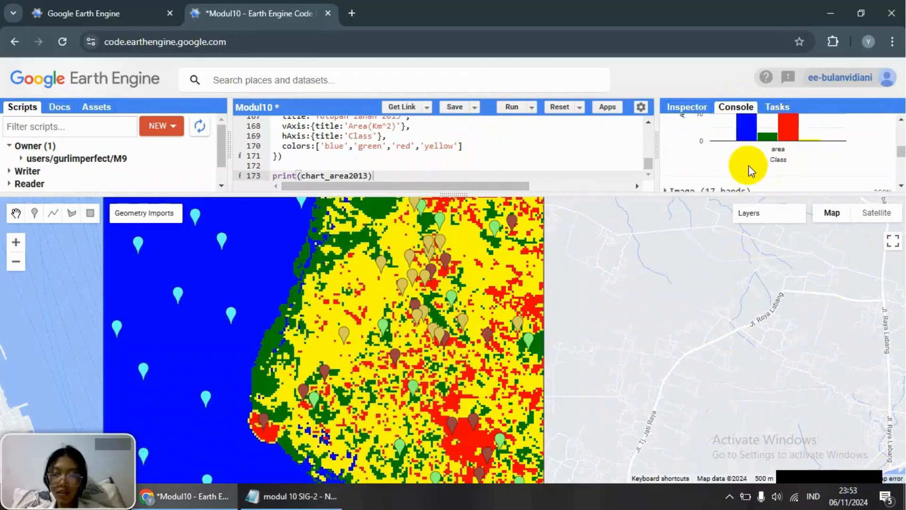
pyautogui.scroll(-3, 831, 172)
pyautogui.scroll(3, 865, 163)
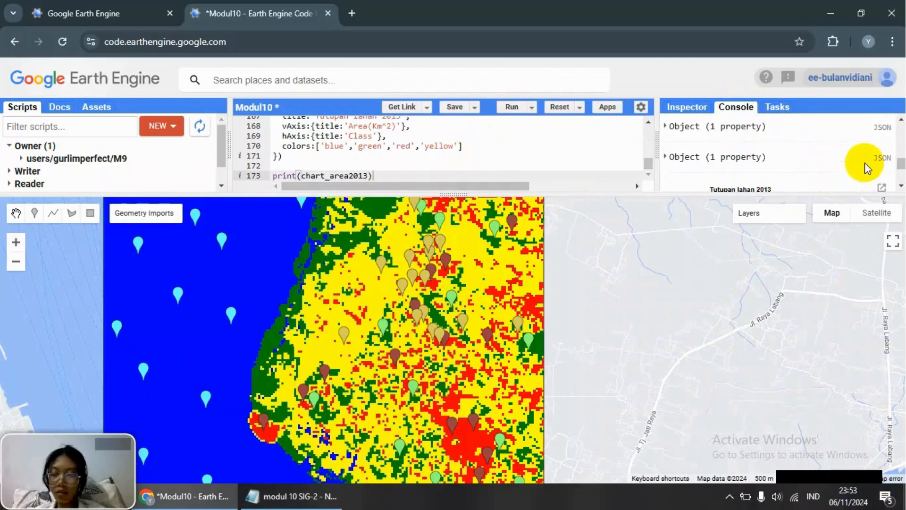
pyautogui.click(882, 186)
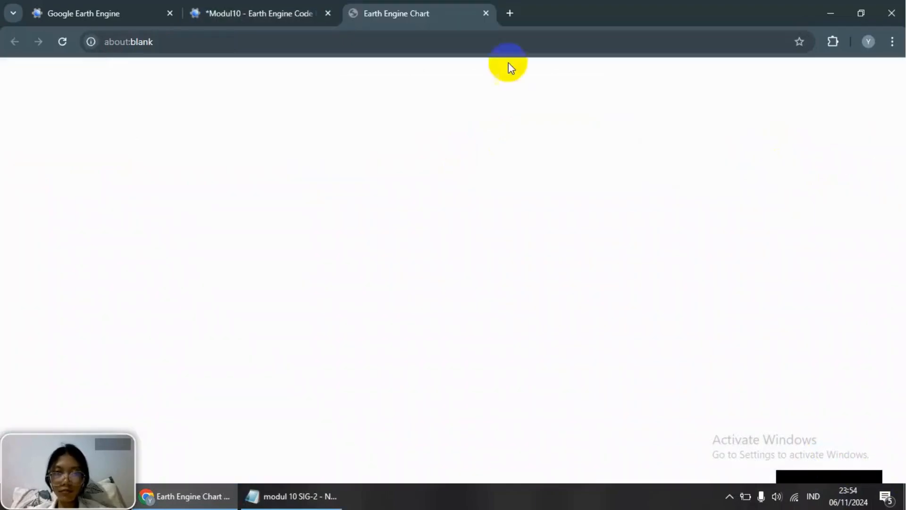
pyautogui.click(289, 9)
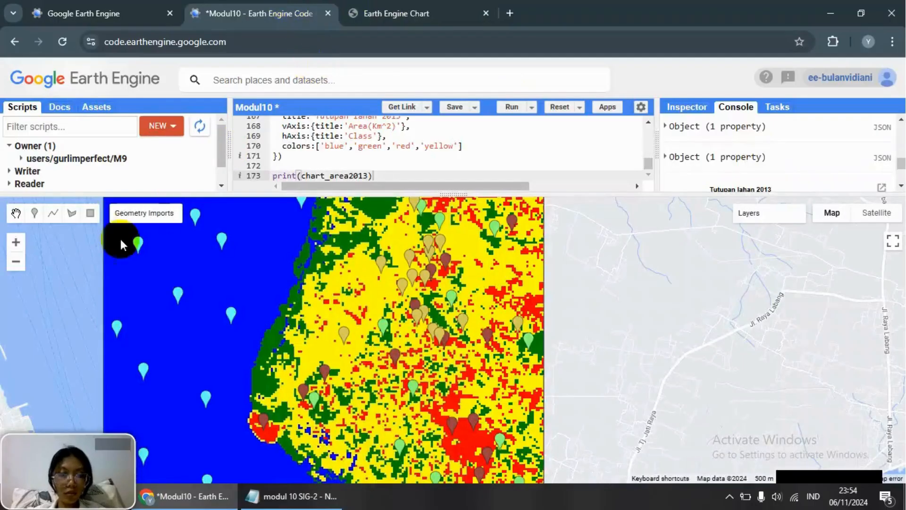
# Step: Hide the perairan2, vegetasi2, pemukiman2 and lahanterbuka2 sample points on the map
pyautogui.moveTo(142, 229)
pyautogui.click(120, 310)
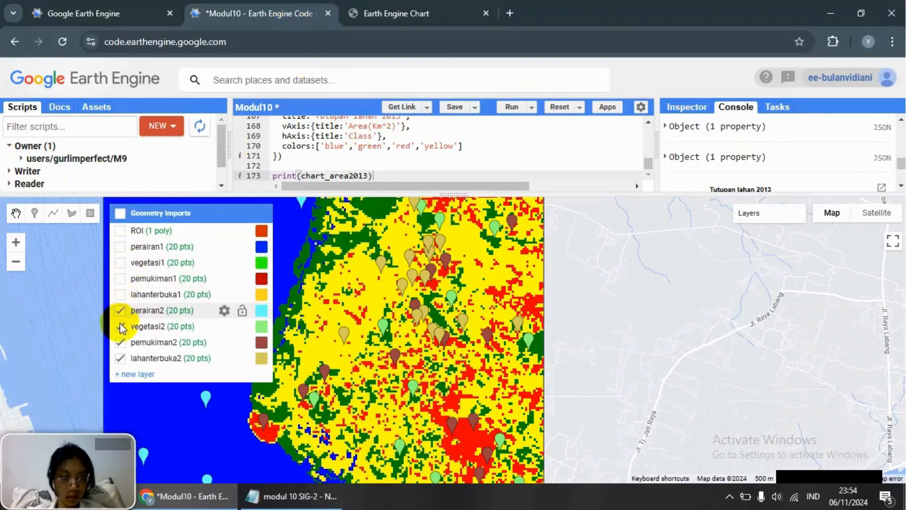
pyautogui.click(120, 326)
pyautogui.click(120, 344)
pyautogui.click(122, 358)
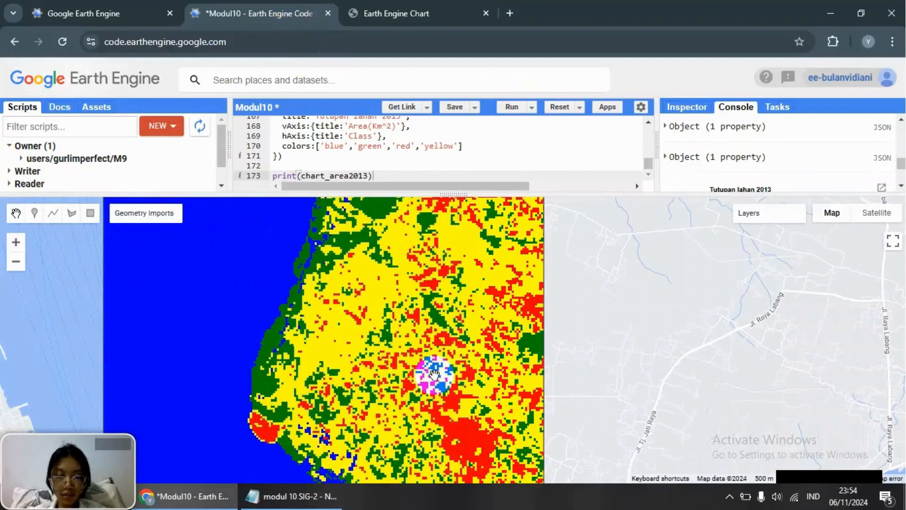
# Step: Turn off the Tutupan Lahan 2013 and true color 2013 layers and examine the 2023 land cover classification
pyautogui.moveTo(422, 372); pyautogui.dragTo(422, 330)
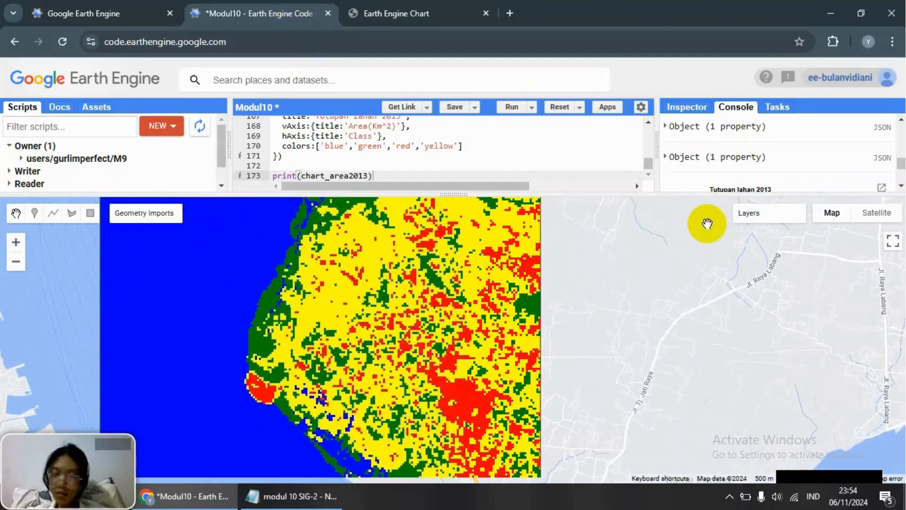
pyautogui.moveTo(769, 210)
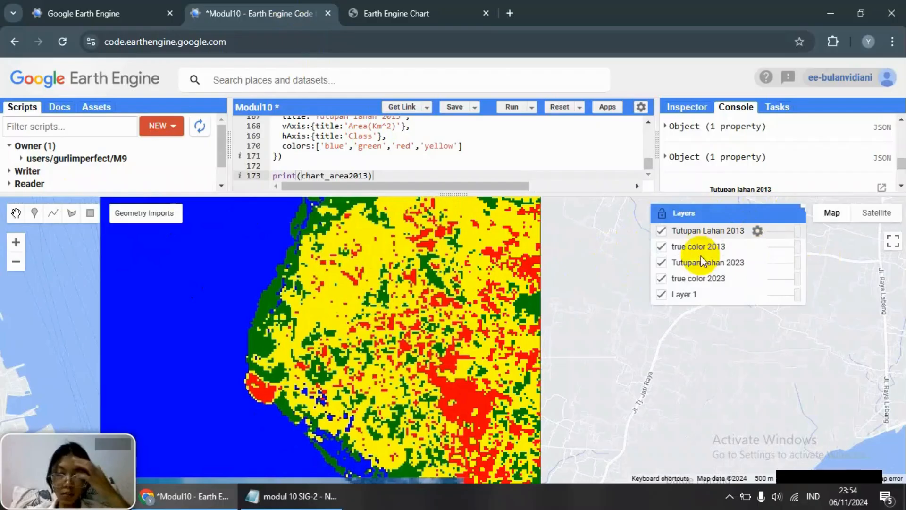
pyautogui.click(662, 231)
pyautogui.click(661, 246)
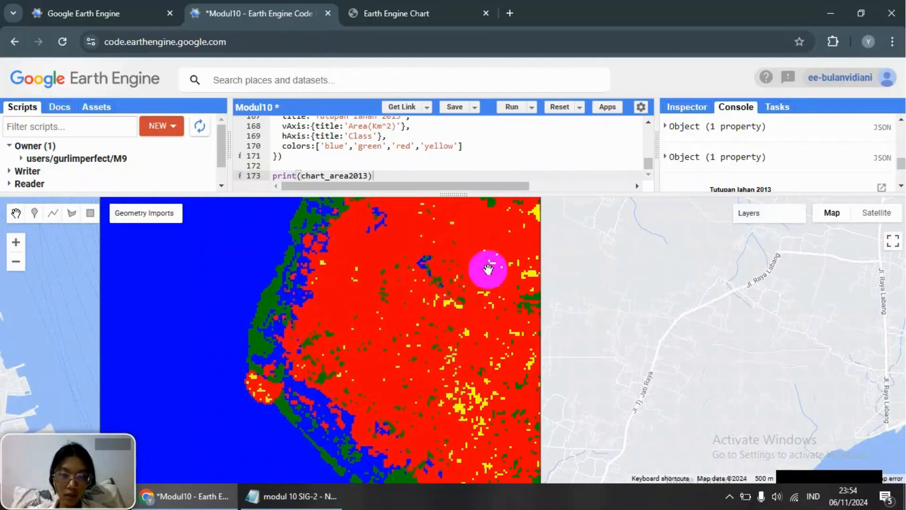
pyautogui.moveTo(488, 269); pyautogui.dragTo(477, 320)
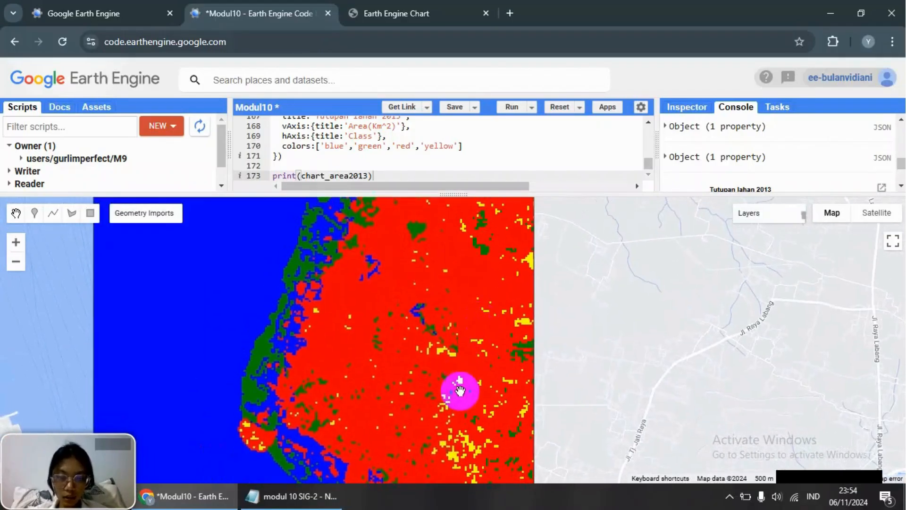
pyautogui.moveTo(460, 390); pyautogui.dragTo(460, 335)
# Step: Turn the true color 2013 and Tutupan Lahan 2013 layers back on and examine the 2013 classification across the study area
pyautogui.click(662, 245)
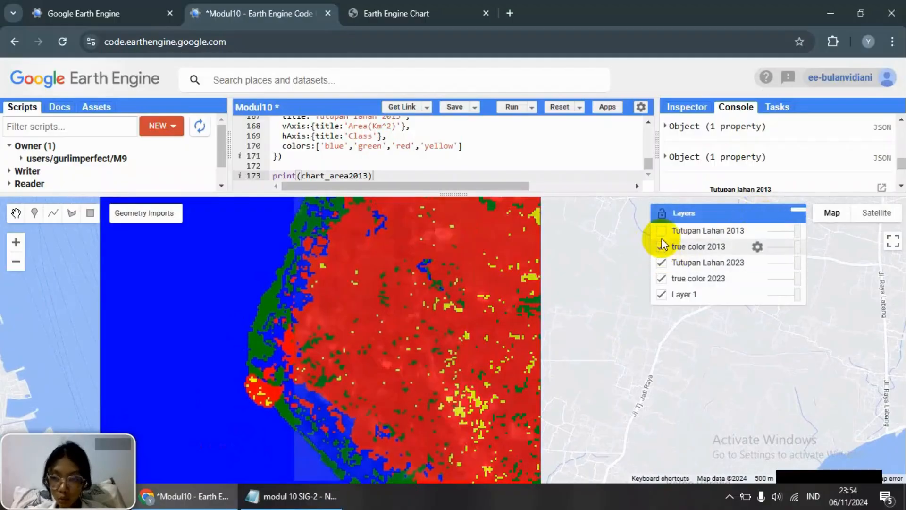
pyautogui.click(661, 230)
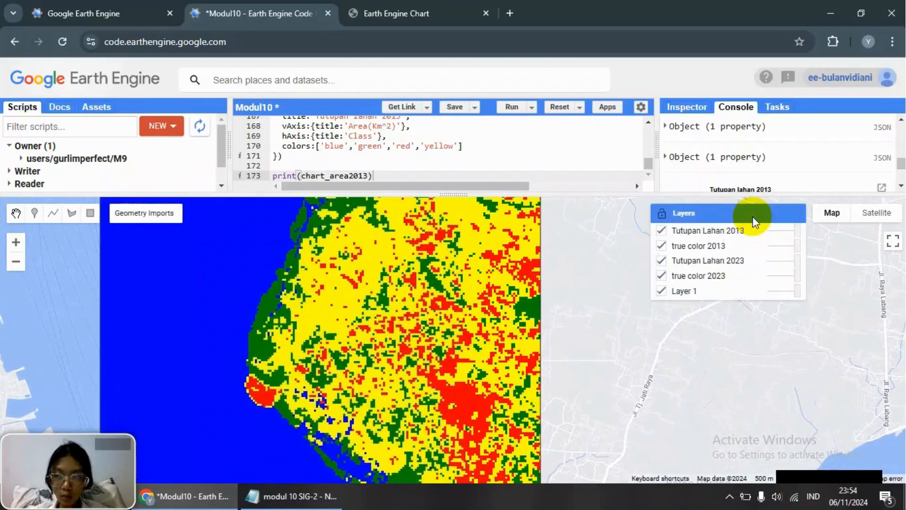
pyautogui.moveTo(427, 293); pyautogui.dragTo(415, 353)
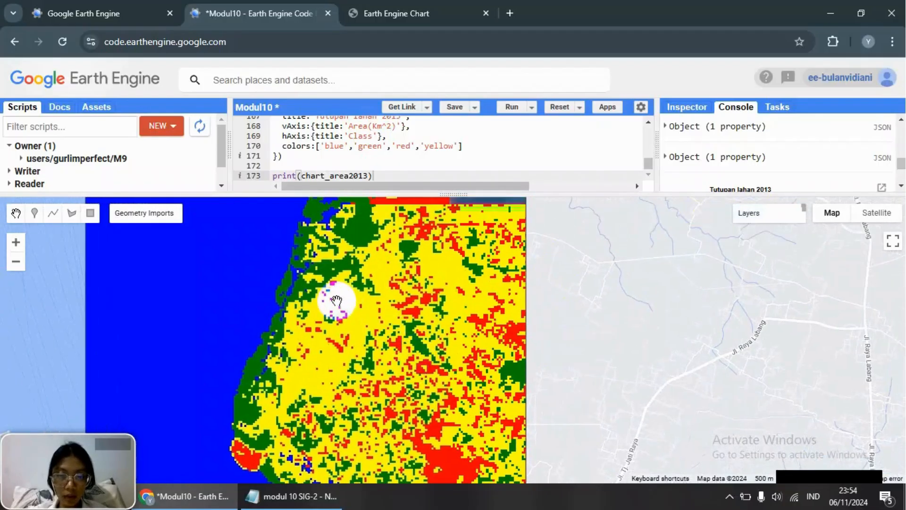
pyautogui.moveTo(359, 333); pyautogui.dragTo(378, 291)
pyautogui.moveTo(396, 334); pyautogui.dragTo(372, 291)
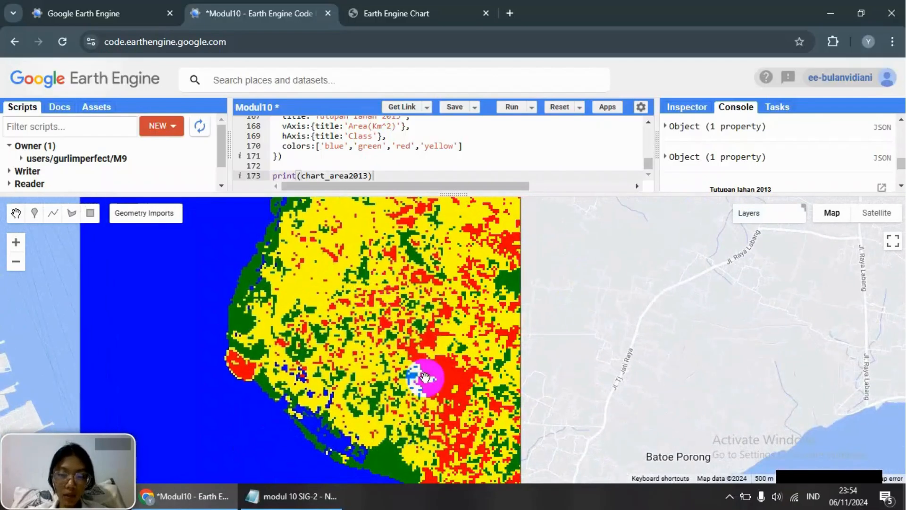
pyautogui.moveTo(438, 371); pyautogui.dragTo(344, 250)
pyautogui.moveTo(398, 346); pyautogui.dragTo(435, 434)
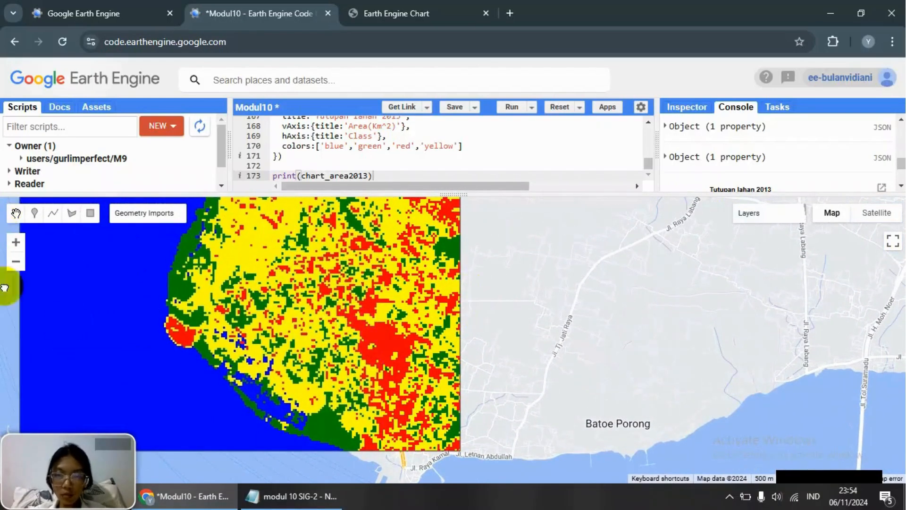
# Step: Find the 2023 land cover area chart in the console and open it in its own browser tab
pyautogui.scroll(-2, 777, 168)
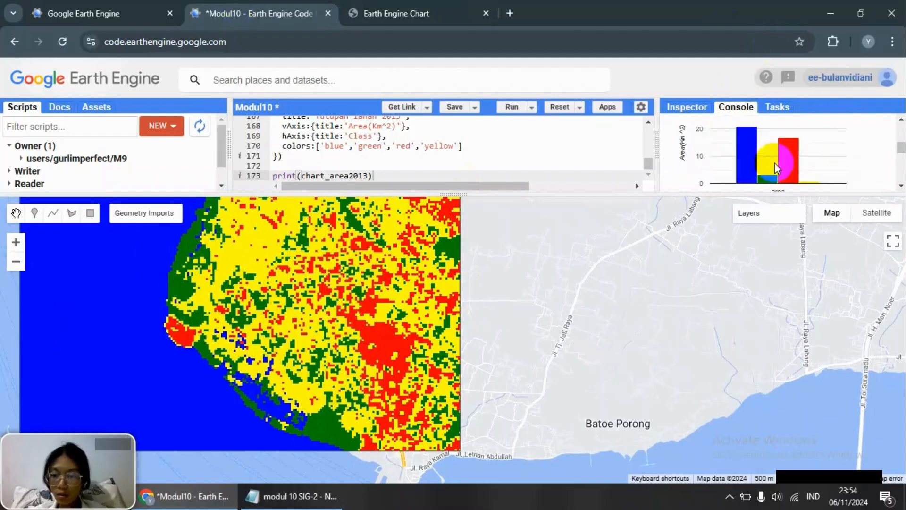
pyautogui.scroll(4, 777, 168)
pyautogui.scroll(-2, 848, 151)
pyautogui.click(883, 146)
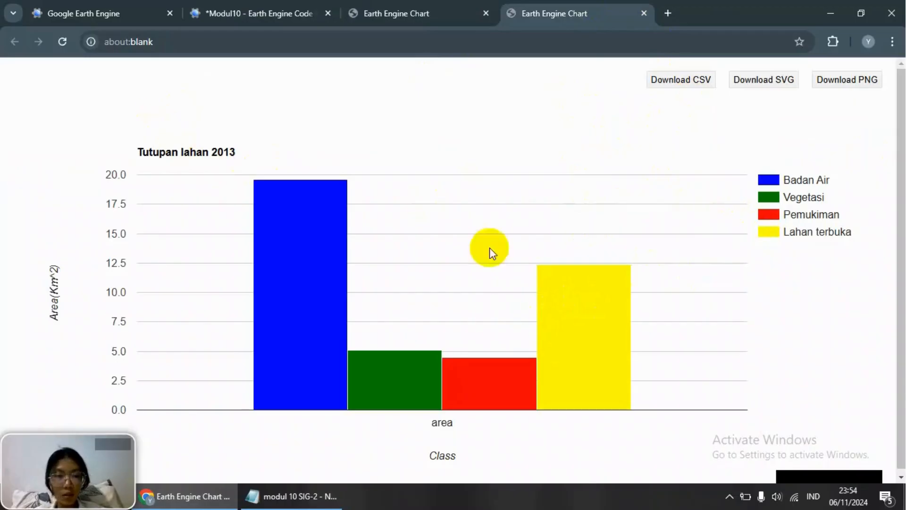
# Step: Read the area of Lahan terbuka, Pemukiman, Vegetasi and Badan Air in the 'Tutupan lahan 2013' chart
pyautogui.moveTo(608, 318)
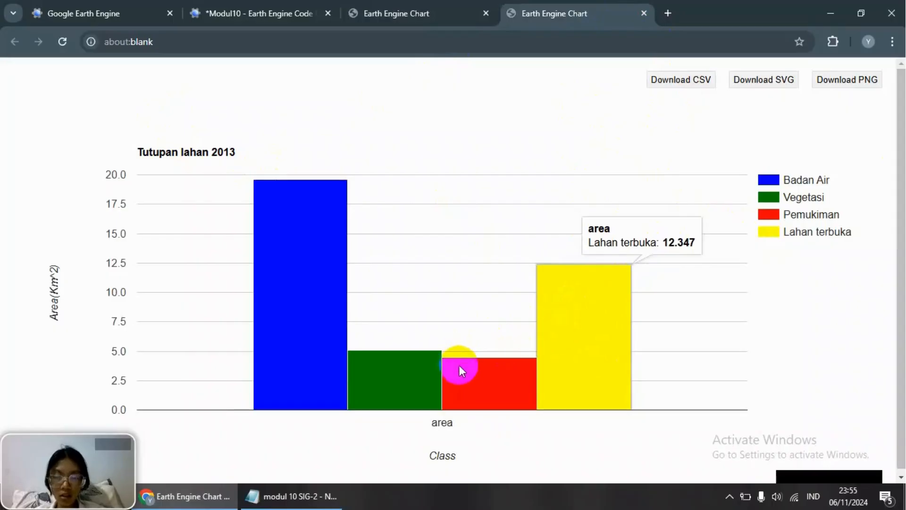
pyautogui.click(463, 379)
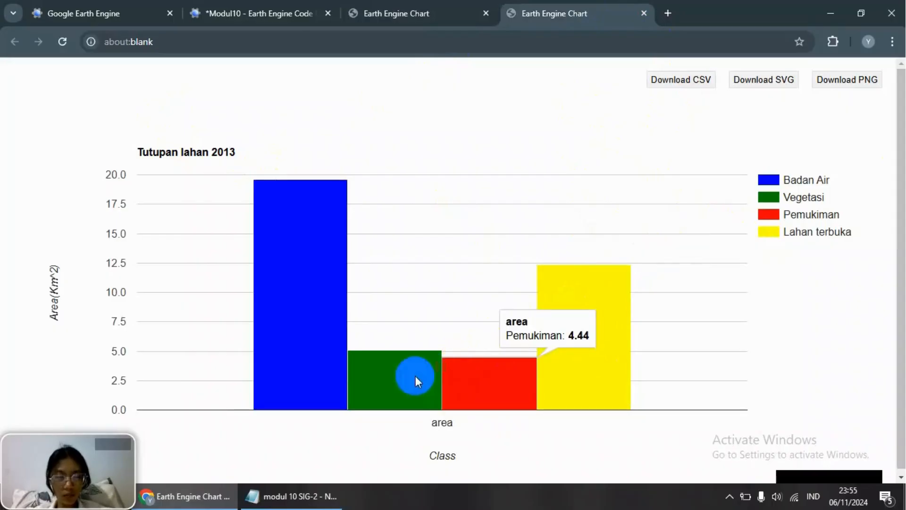
pyautogui.click(380, 376)
pyautogui.click(315, 355)
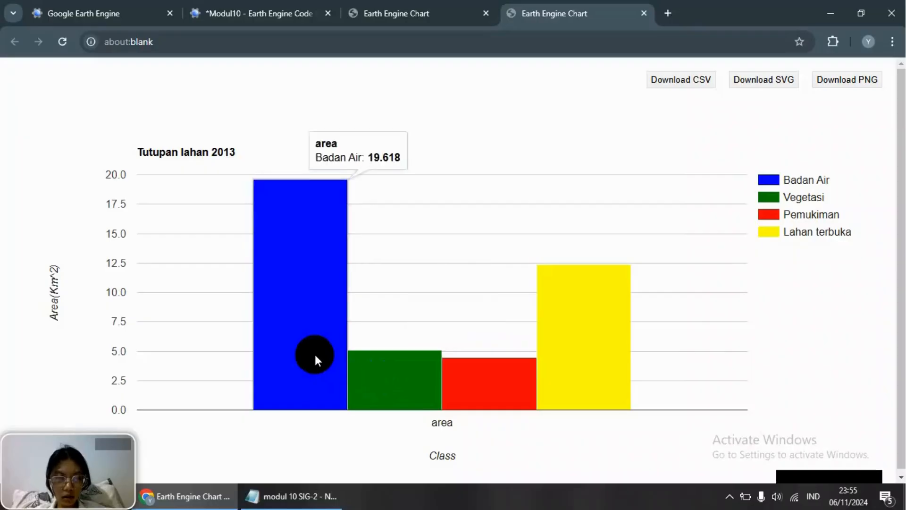
pyautogui.click(599, 298)
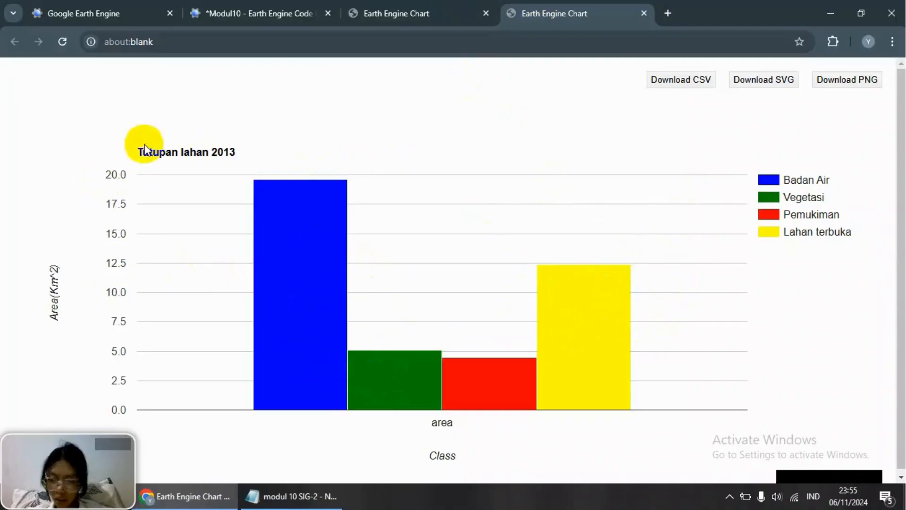
# Step: Compare the Badan Air area between the 'Tutupan lahan 2013' and 'Tutupan lahan 2023' charts
pyautogui.click(293, 285)
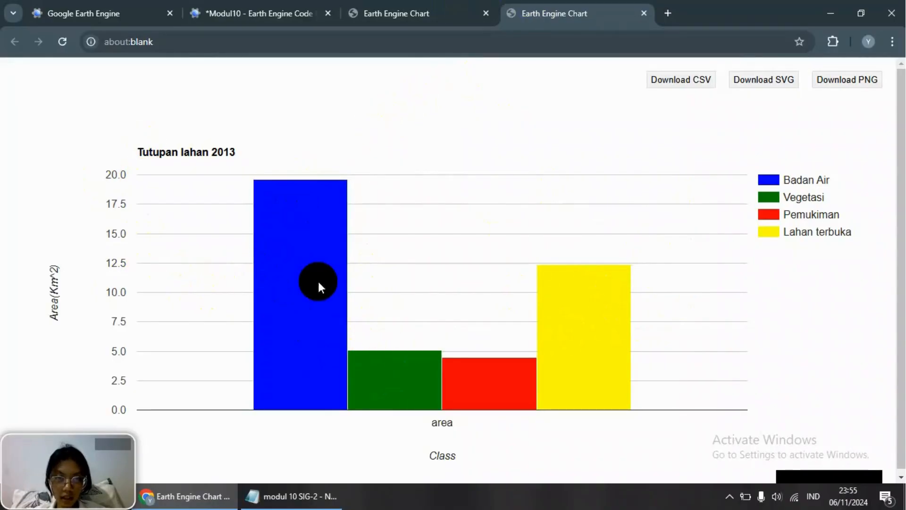
pyautogui.click(400, 6)
pyautogui.click(267, 331)
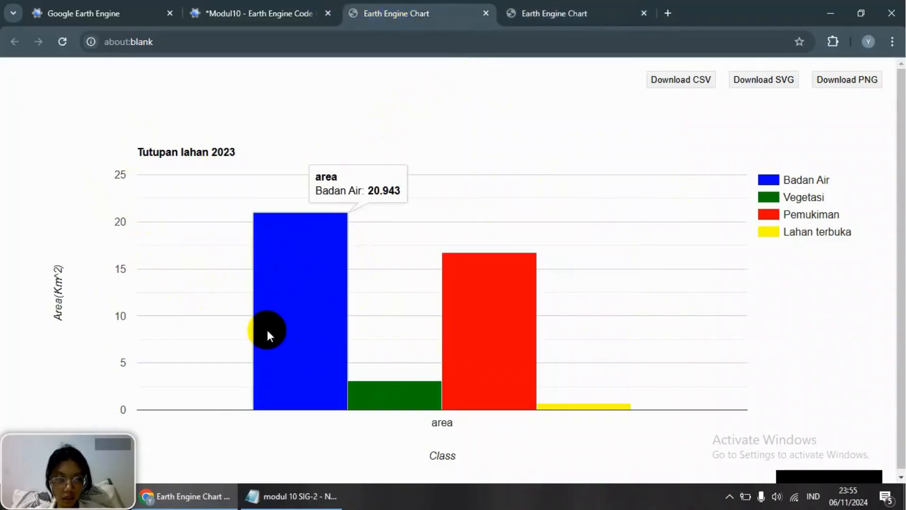
pyautogui.click(520, 11)
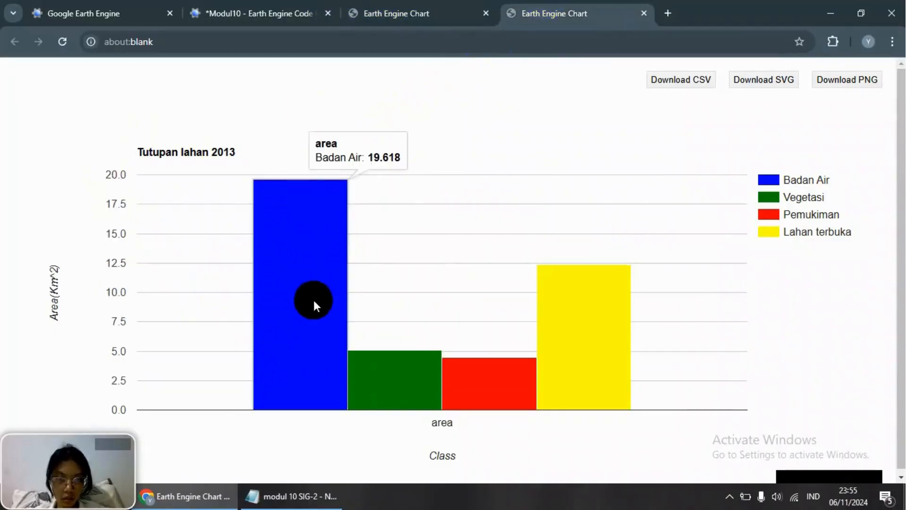
pyautogui.click(443, 12)
pyautogui.moveTo(309, 269)
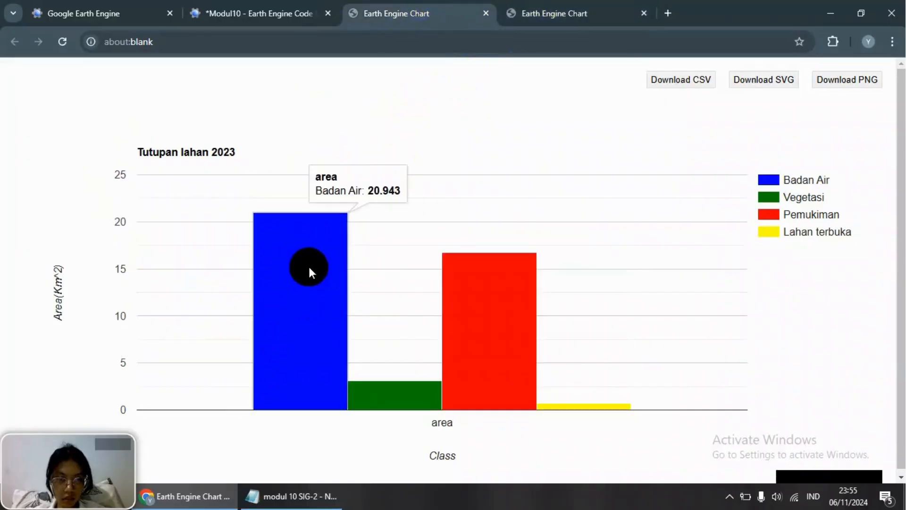
pyautogui.click(568, 6)
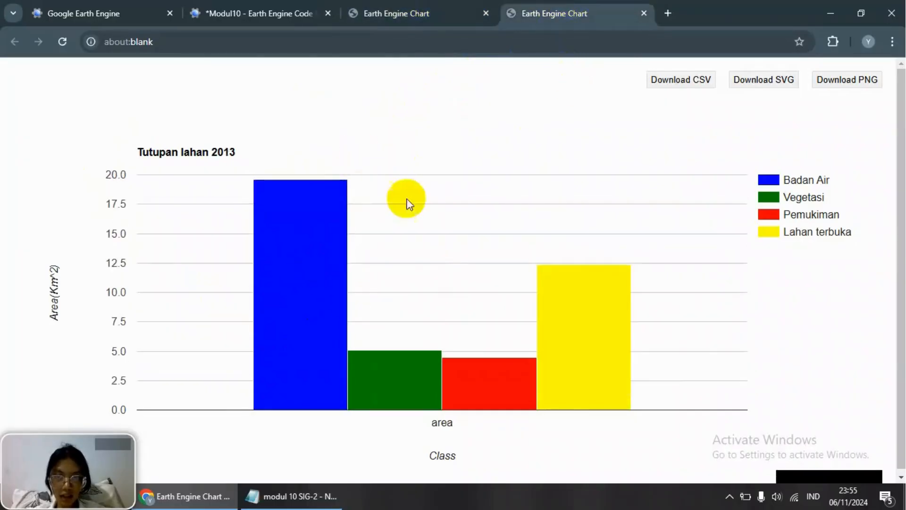
pyautogui.click(420, 13)
pyautogui.moveTo(296, 307)
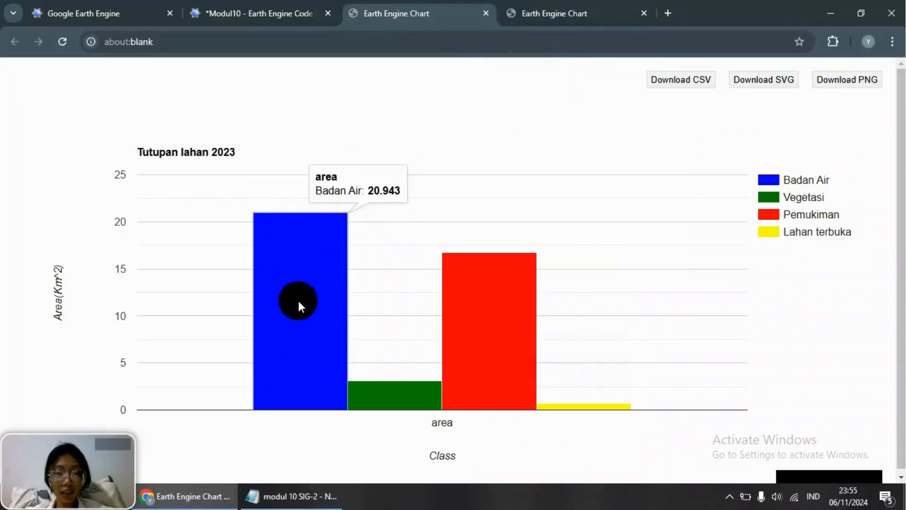
# Step: Compare the Vegetasi area between the 2023 and 2013 land cover charts
pyautogui.moveTo(419, 398)
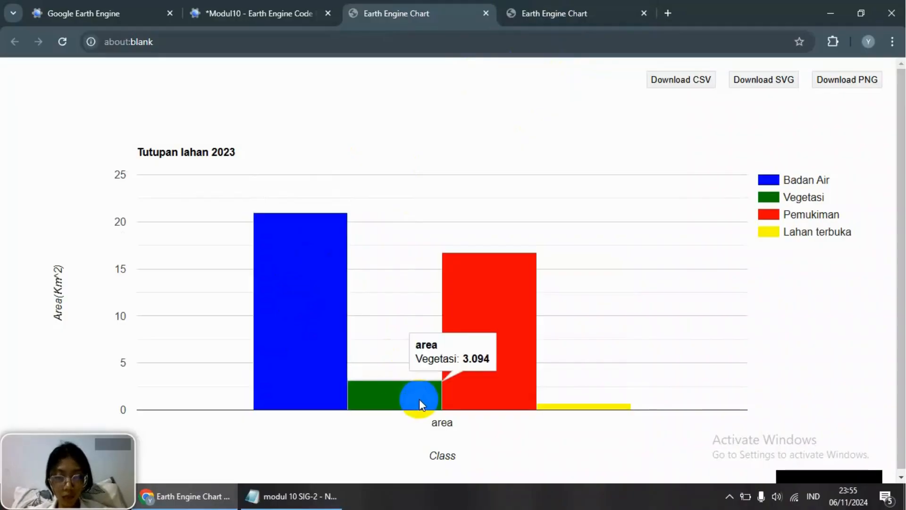
pyautogui.click(523, 10)
pyautogui.moveTo(429, 378)
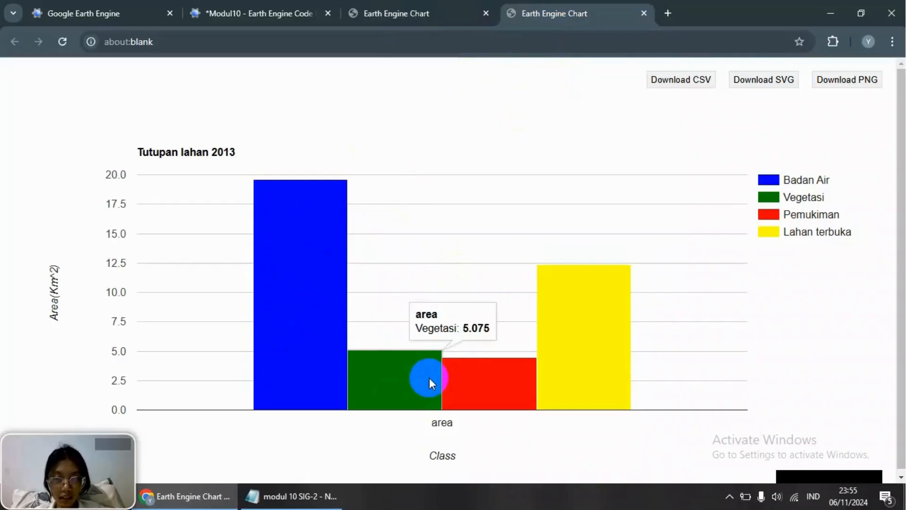
pyautogui.click(416, 7)
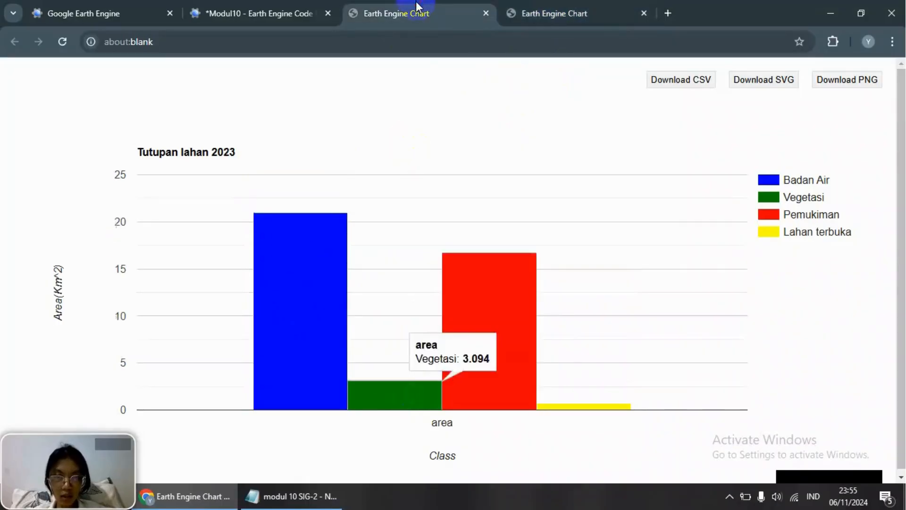
# Step: Compare the Pemukiman area between the 2023 and 2013 land cover charts
pyautogui.moveTo(501, 289)
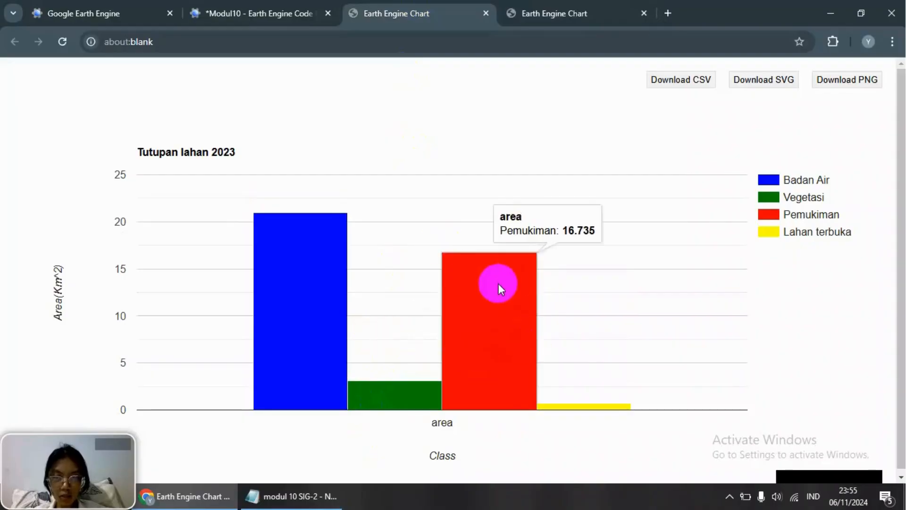
pyautogui.click(599, 8)
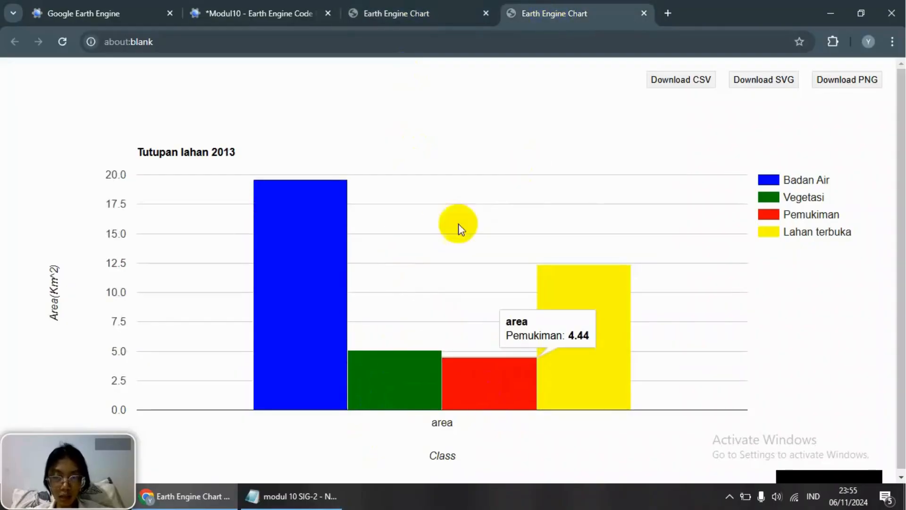
pyautogui.click(428, 5)
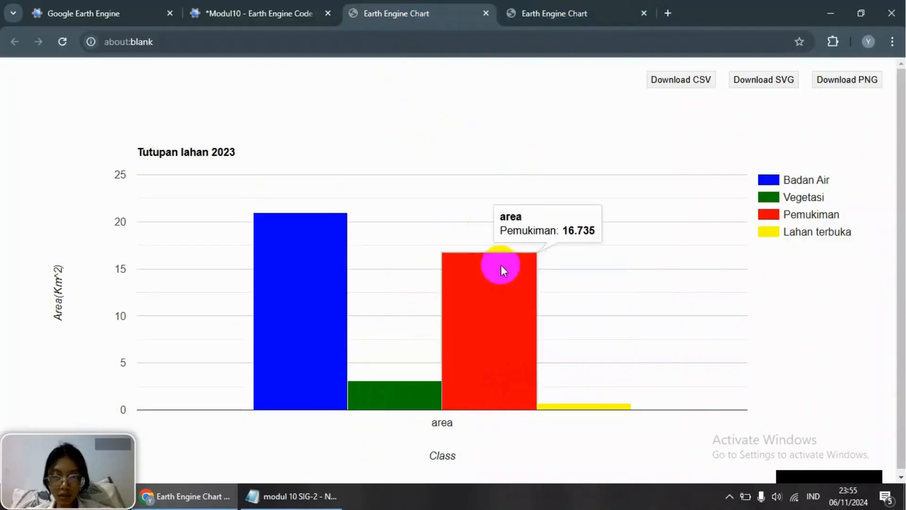
pyautogui.click(605, 8)
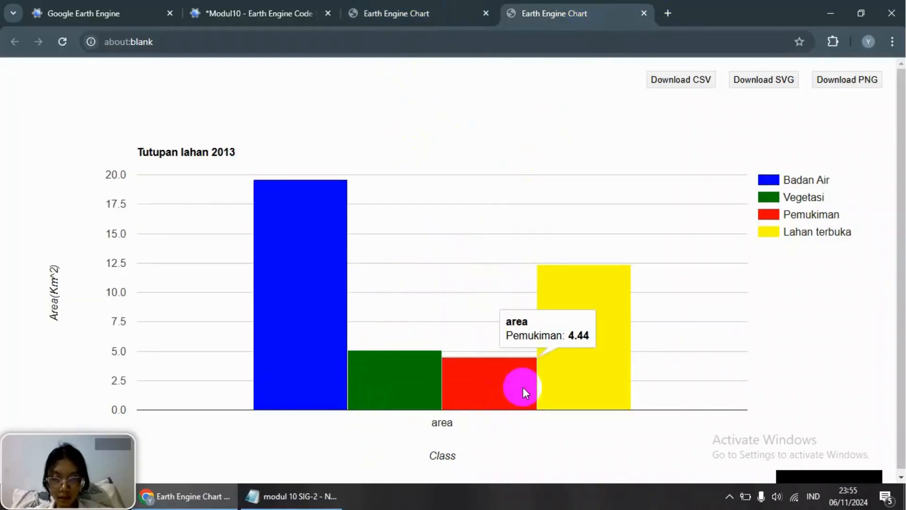
pyautogui.click(420, 10)
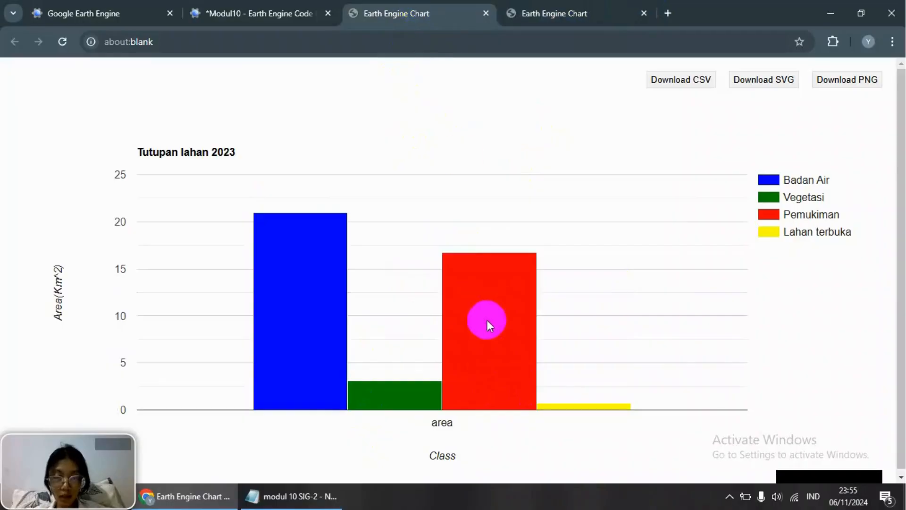
# Step: Compare the Lahan terbuka area between the 2023 and 2013 land cover charts
pyautogui.moveTo(488, 317)
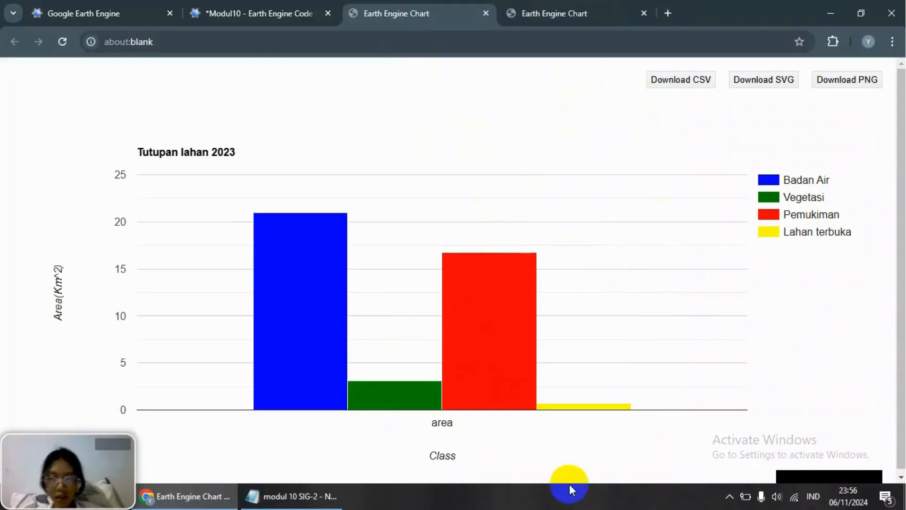
pyautogui.moveTo(607, 409)
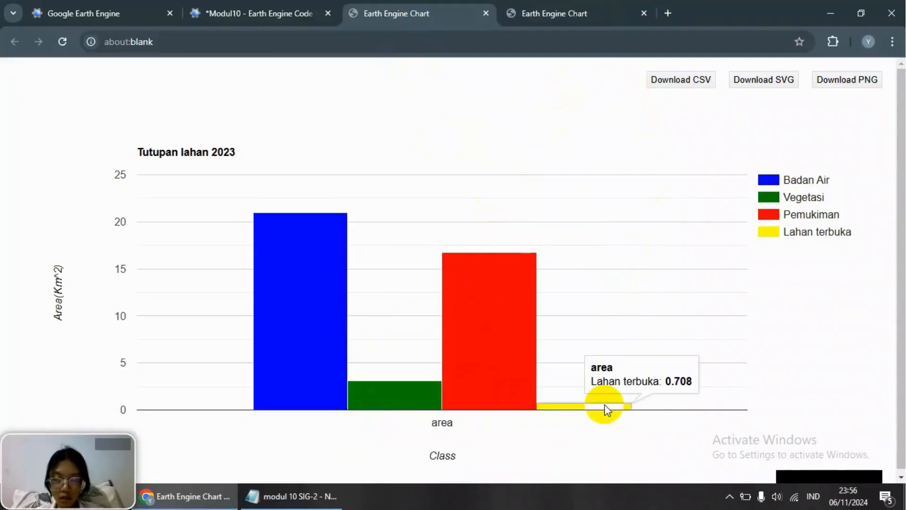
pyautogui.click(603, 9)
pyautogui.moveTo(573, 373)
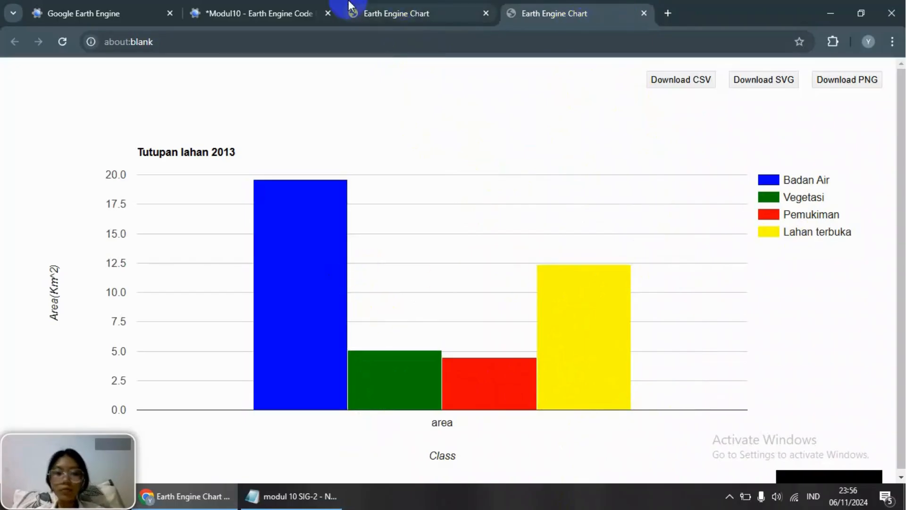
pyautogui.click(377, 10)
# Step: Switch to the modul 10 SIG-2 file in Notepad and copy the whole '//8. Membuat Legenda' code block through Map.add(legend);
pyautogui.click(336, 6)
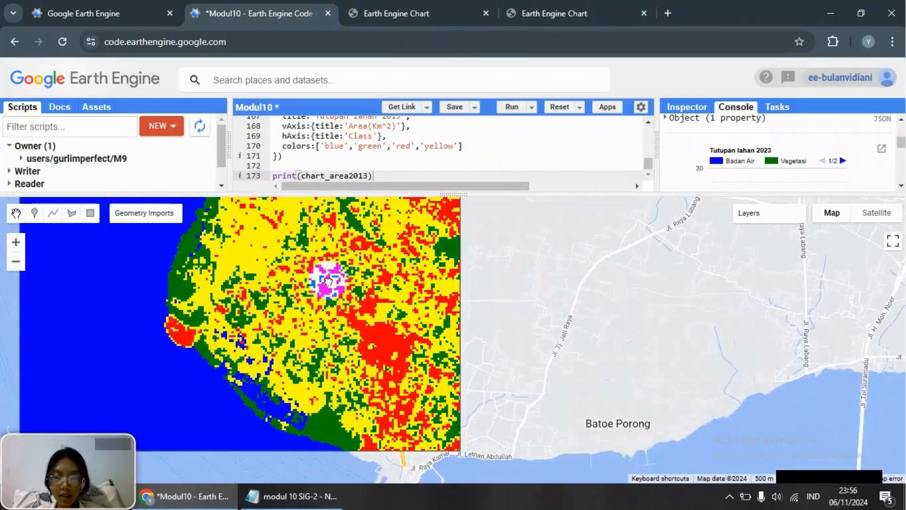
pyautogui.click(336, 504)
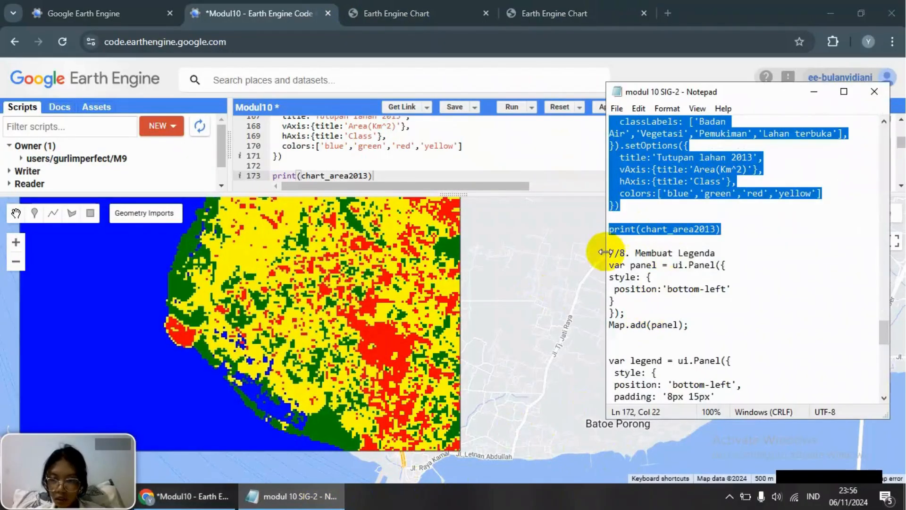
pyautogui.moveTo(613, 257); pyautogui.dragTo(705, 242)
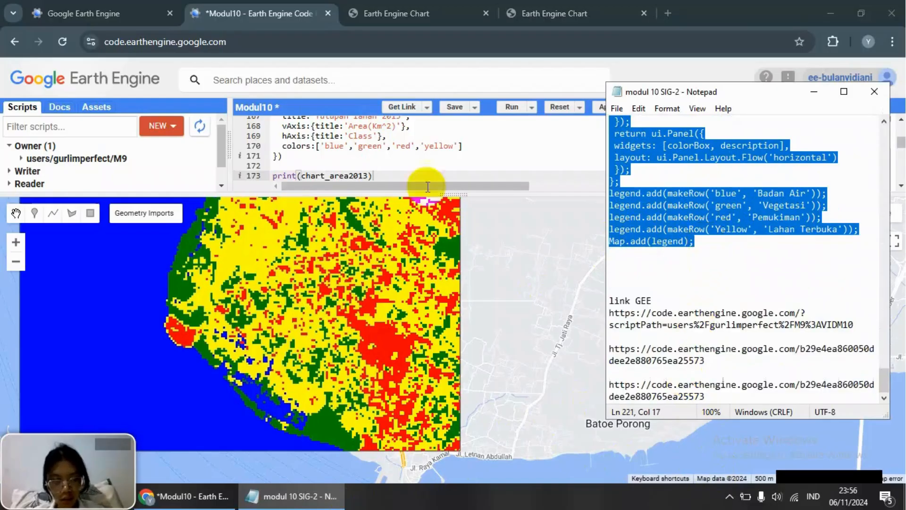
# Step: Paste the legend code at the end of the Modul10 script in Earth Engine, below print(chart_area2013), and run the script
pyautogui.click(376, 172)
pyautogui.press('Return')
pyautogui.press('Return')
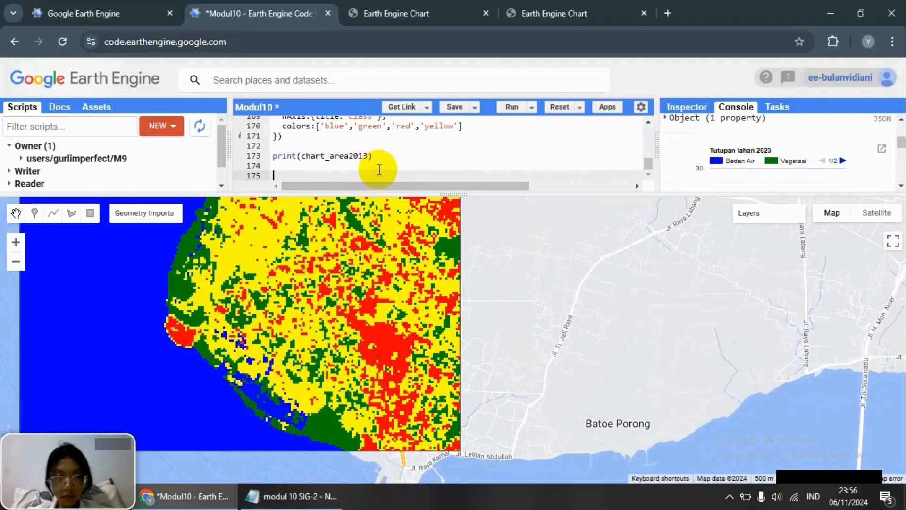
pyautogui.moveTo(497, 302); pyautogui.dragTo(629, 330)
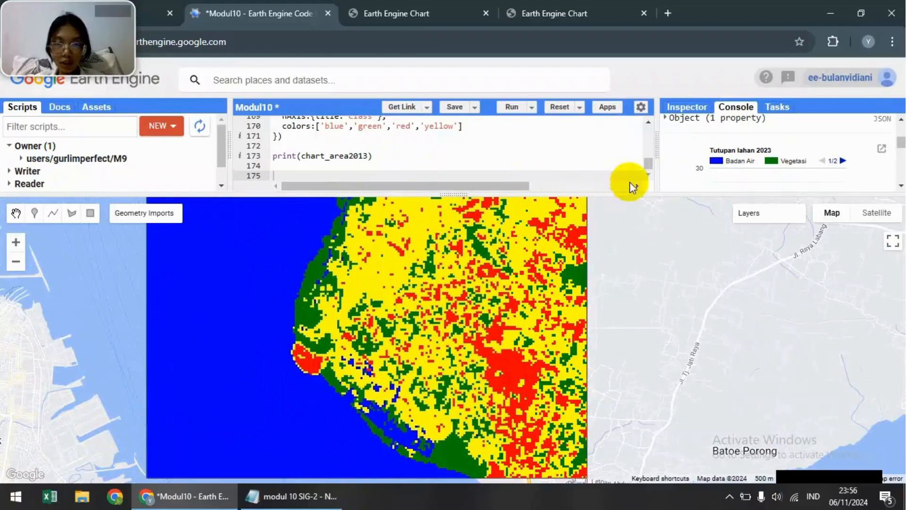
pyautogui.click(519, 106)
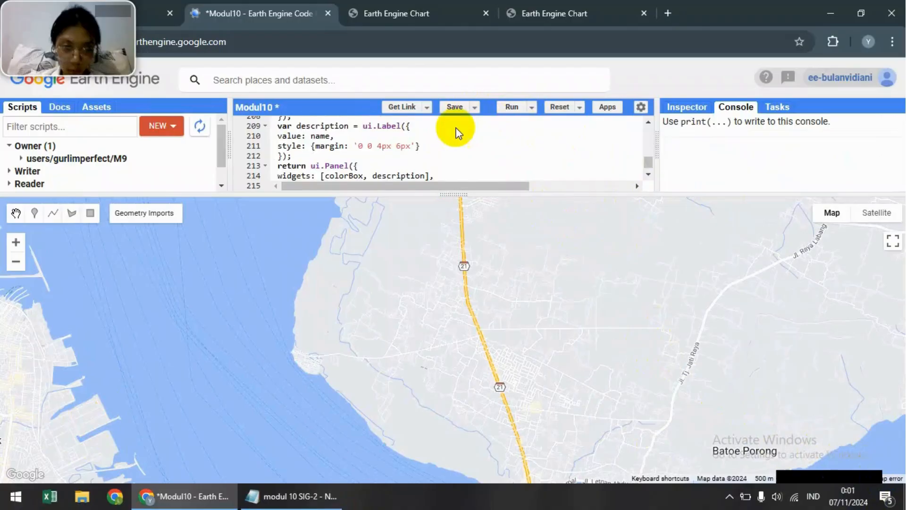
# Step: Examine the legend code after print(chart_area2013), covering the panel position and padding, title style and row labels
pyautogui.scroll(-2, 420, 178)
pyautogui.scroll(5, 481, 170)
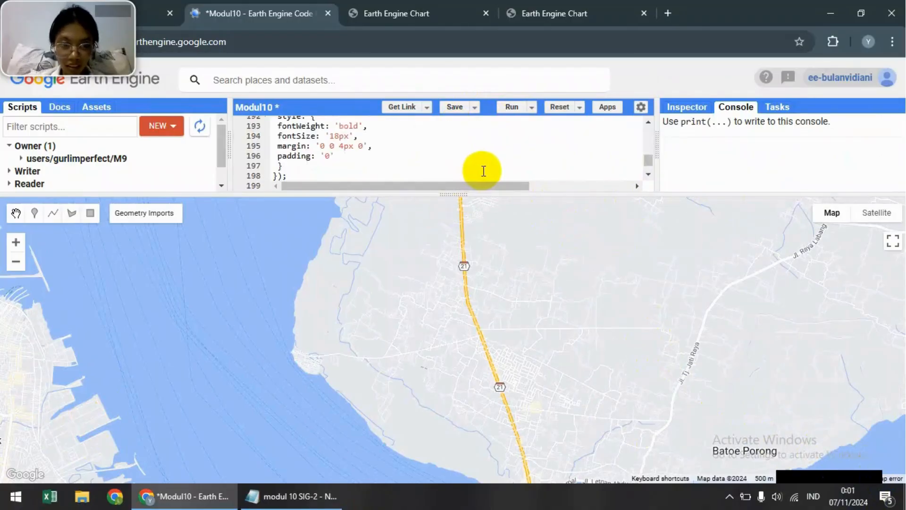
pyautogui.scroll(-1, 484, 171)
pyautogui.scroll(7, 484, 171)
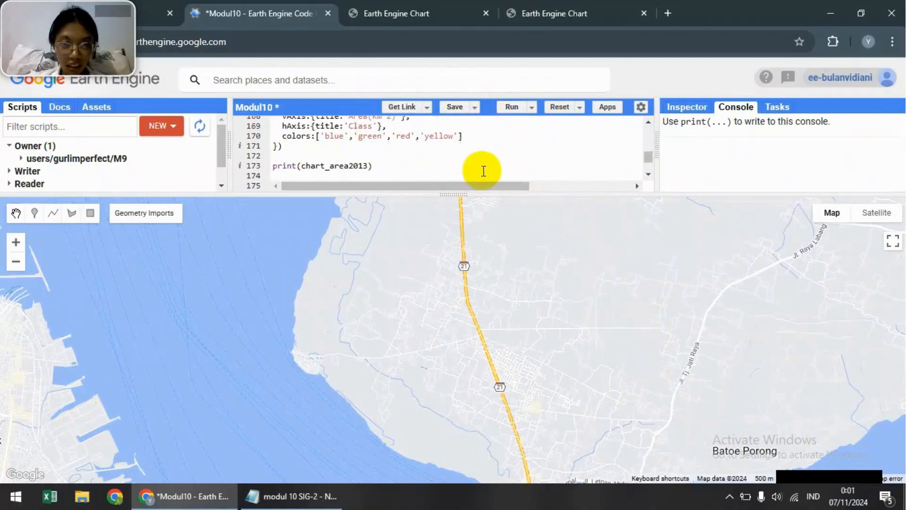
pyautogui.scroll(1, 484, 171)
pyautogui.scroll(-3, 484, 171)
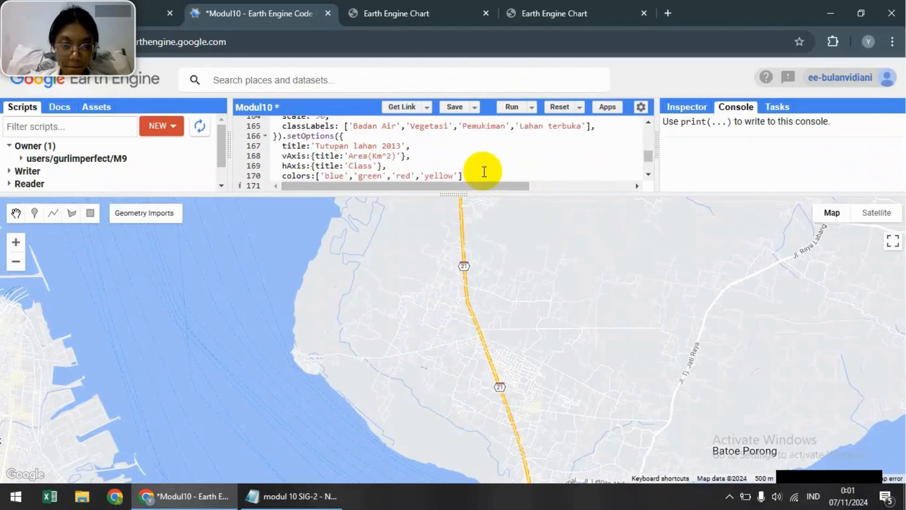
pyautogui.scroll(-8, 483, 171)
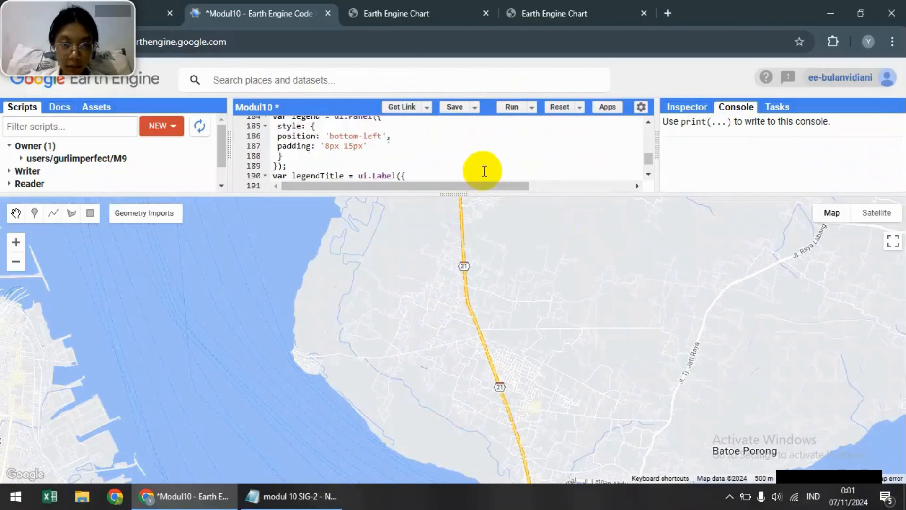
pyautogui.scroll(-3, 484, 170)
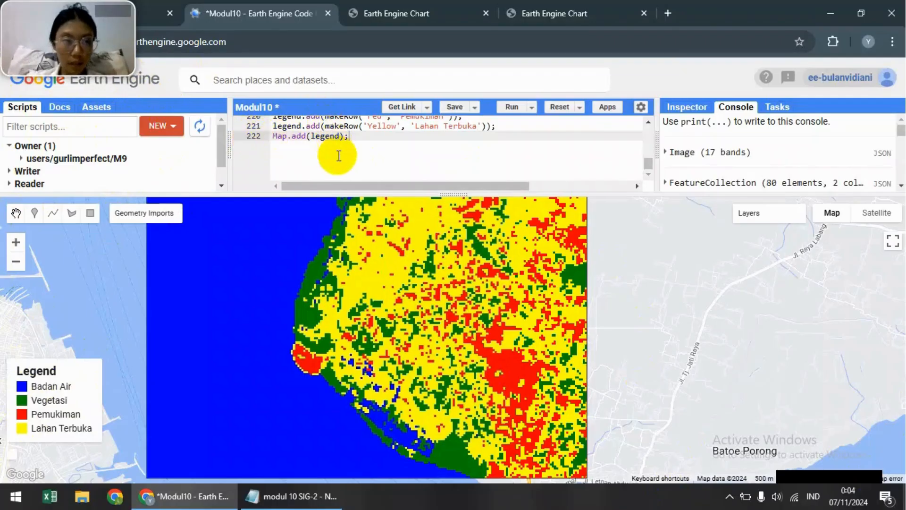
# Step: Review the script upward from the legend code through the 2013 chart and area sections to the 2013 training data split
pyautogui.scroll(3, 338, 154)
pyautogui.scroll(12, 338, 153)
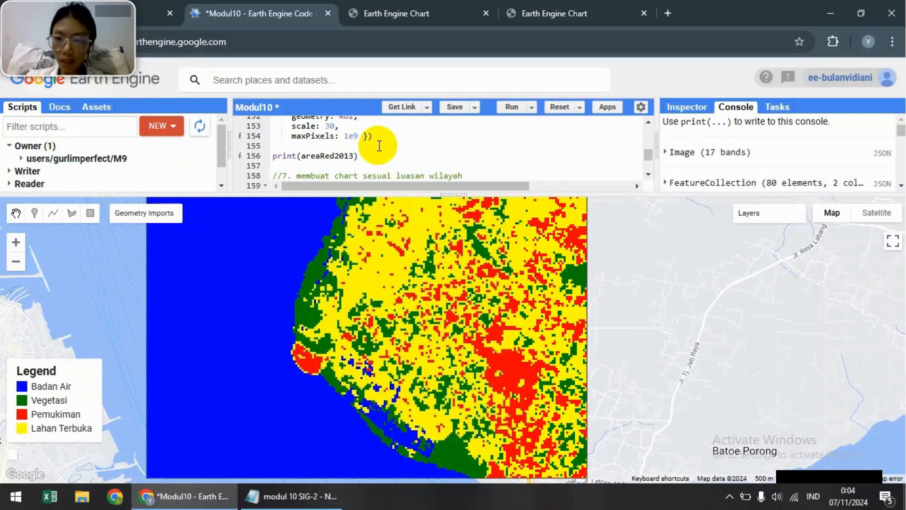
pyautogui.scroll(4, 380, 146)
pyautogui.scroll(3, 379, 149)
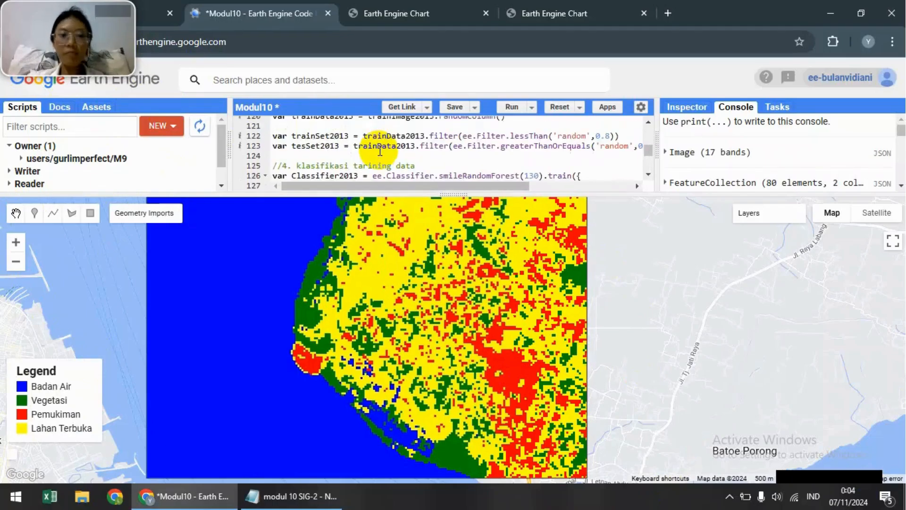